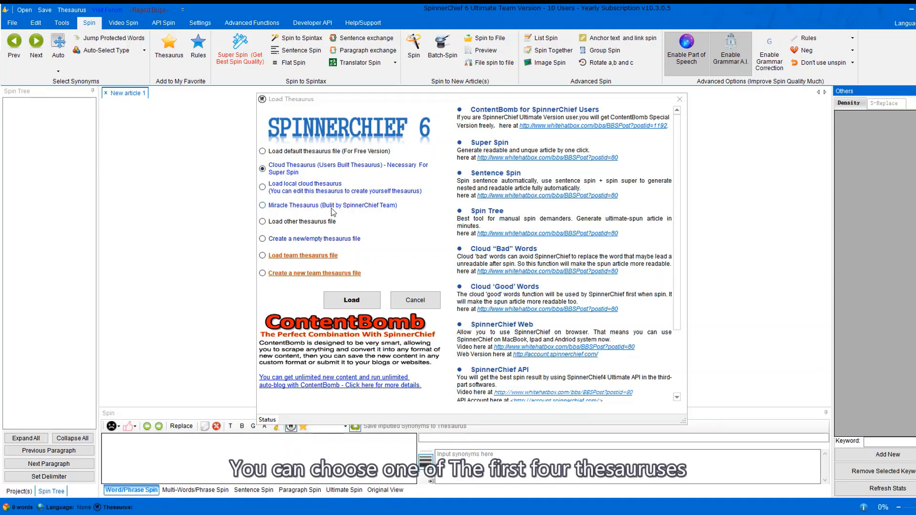
# Back out of loading 1elogin.dat and choose to create a new empty thesaurus file instead.
pyautogui.click(327, 221)
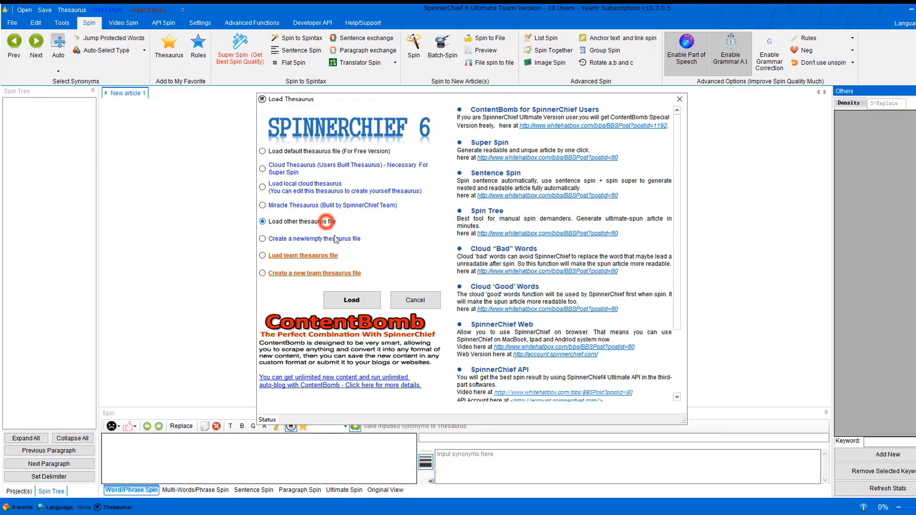
pyautogui.click(361, 305)
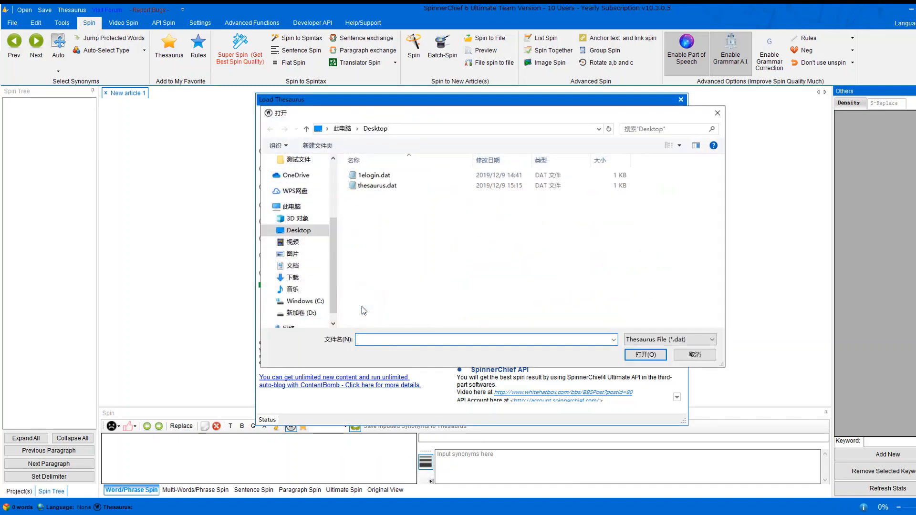
pyautogui.click(387, 175)
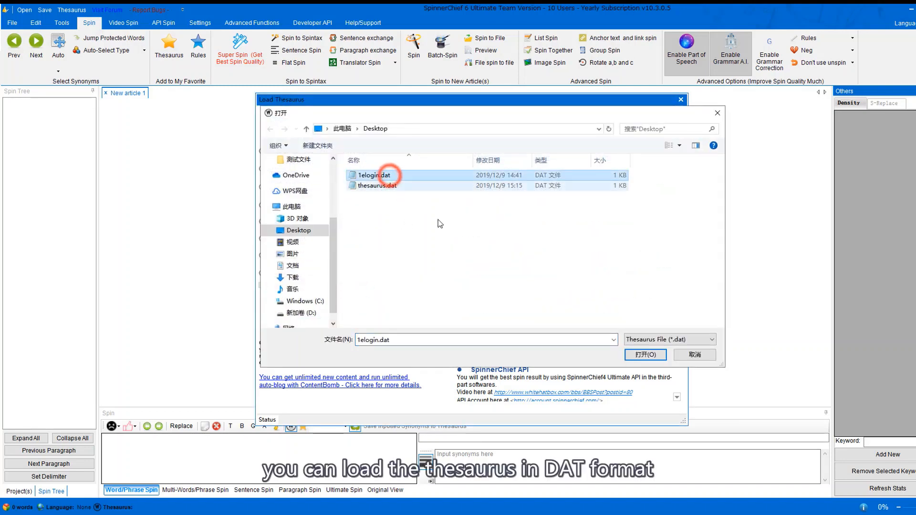
pyautogui.click(700, 358)
pyautogui.click(295, 240)
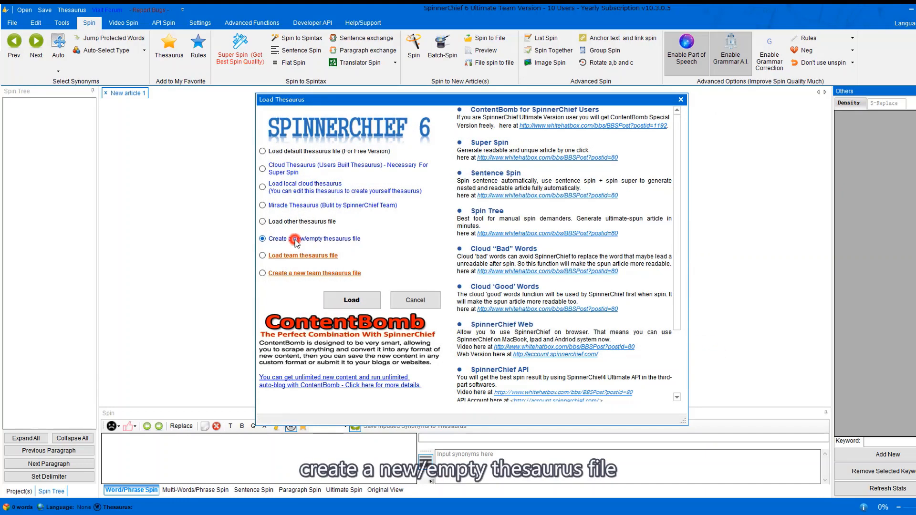
# Fill in the new thesaurus's creator and description 'syn', clearing the default website address.
pyautogui.click(356, 298)
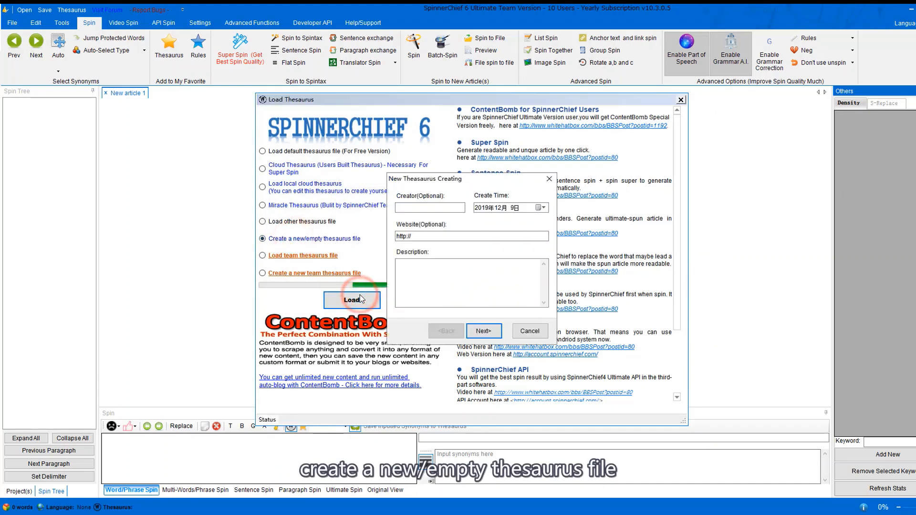
pyautogui.click(428, 209)
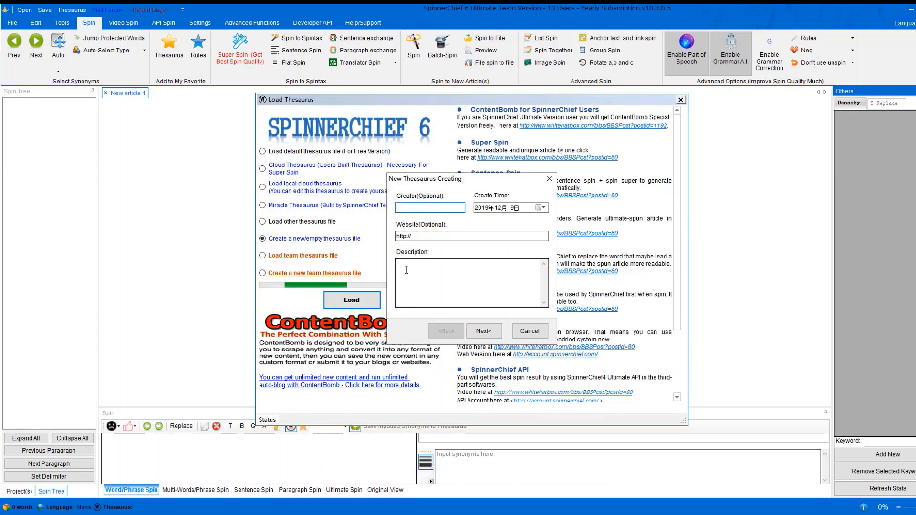
pyautogui.click(422, 270)
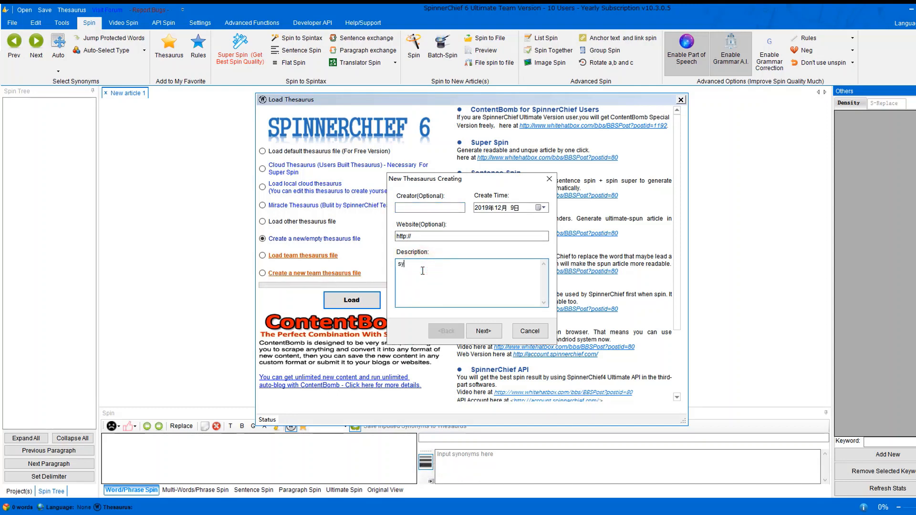
pyautogui.click(430, 236)
pyautogui.press('BackSpace')
pyautogui.press('BackSpace')
pyautogui.press('BackSpace')
pyautogui.press('BackSpace')
pyautogui.press('BackSpace')
pyautogui.press('BackSpace')
pyautogui.press('BackSpace')
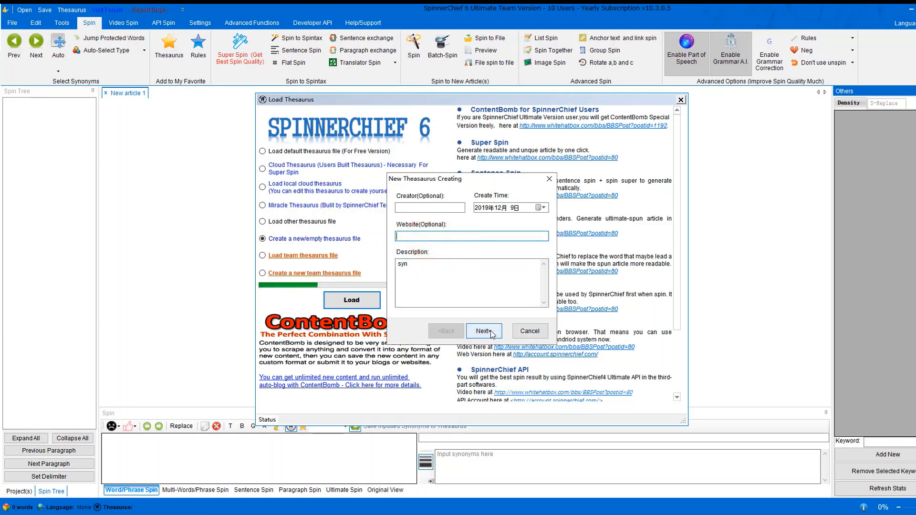
pyautogui.click(491, 334)
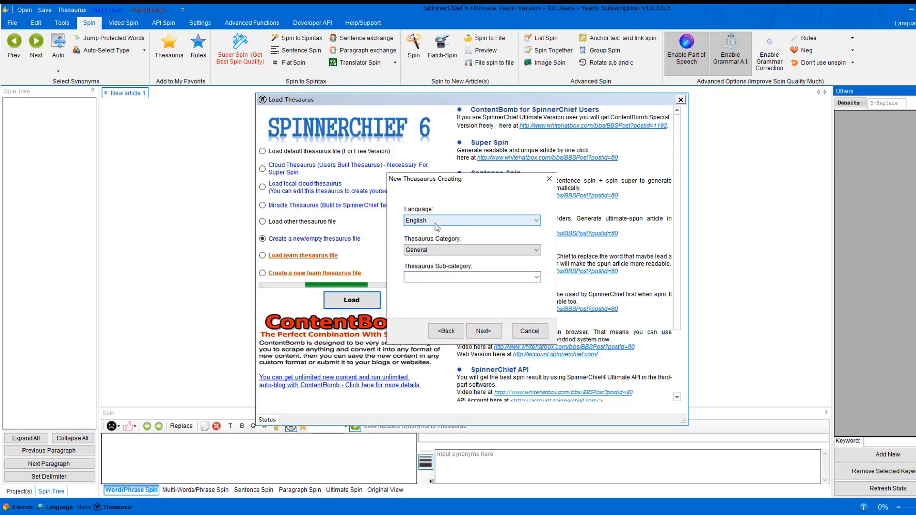
# Keep English as the thesaurus language and pick its category and sub-category.
pyautogui.click(436, 222)
pyautogui.click(430, 224)
pyautogui.click(422, 250)
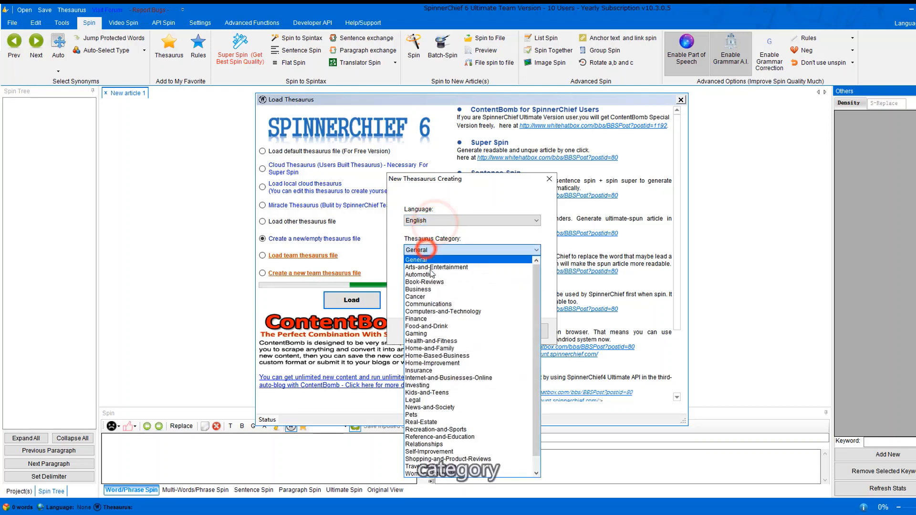
pyautogui.click(431, 267)
pyautogui.click(439, 275)
pyautogui.click(494, 331)
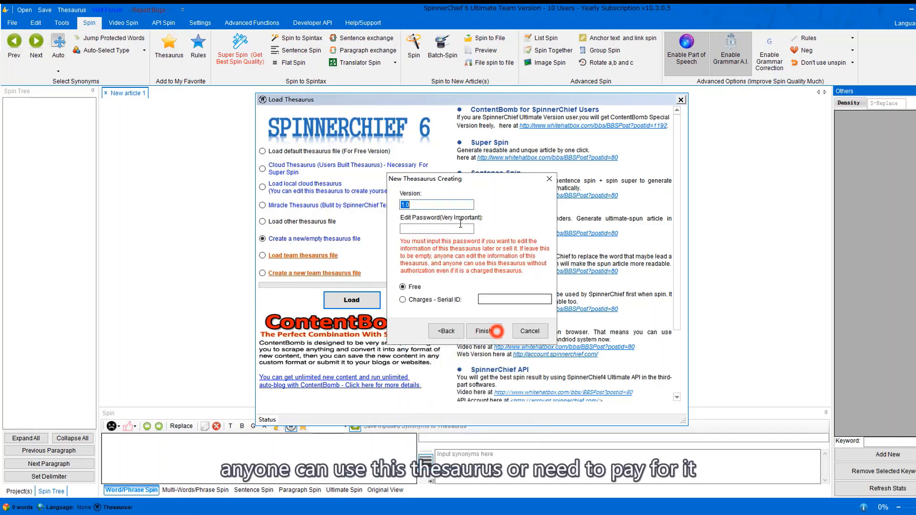
# Make the version 1.0 thesaurus free and save it to the Desktop as thesaurus1.
pyautogui.click(416, 296)
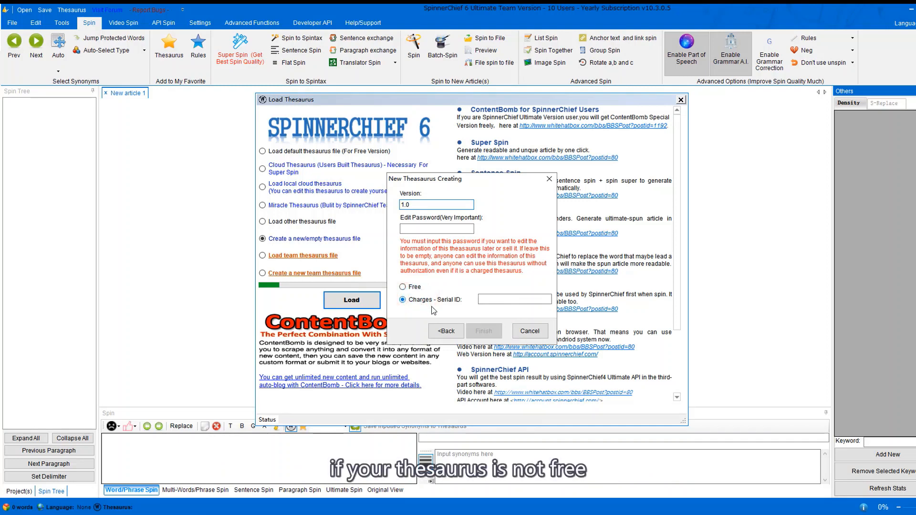
pyautogui.click(414, 227)
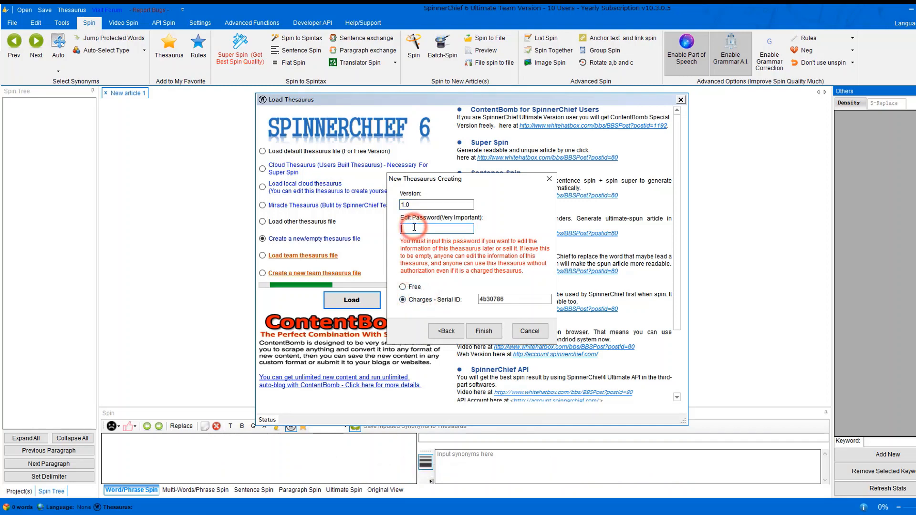
pyautogui.click(402, 286)
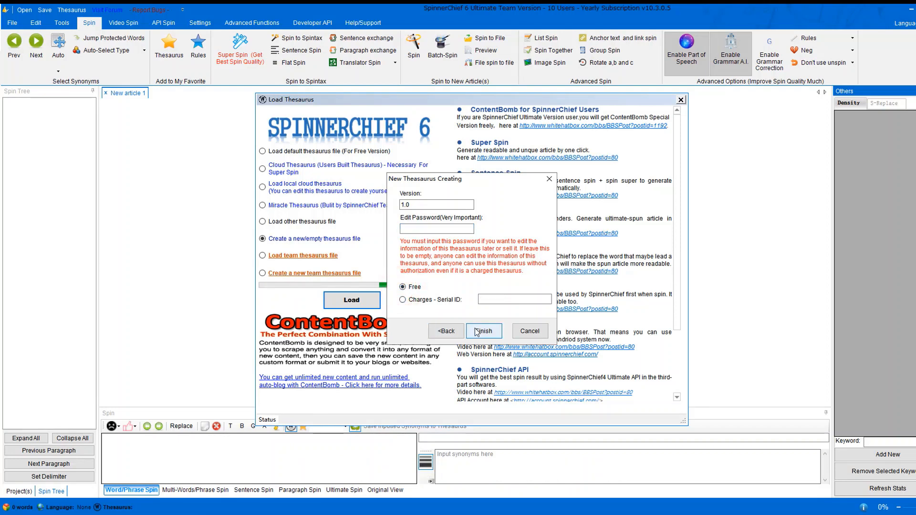
pyautogui.click(480, 331)
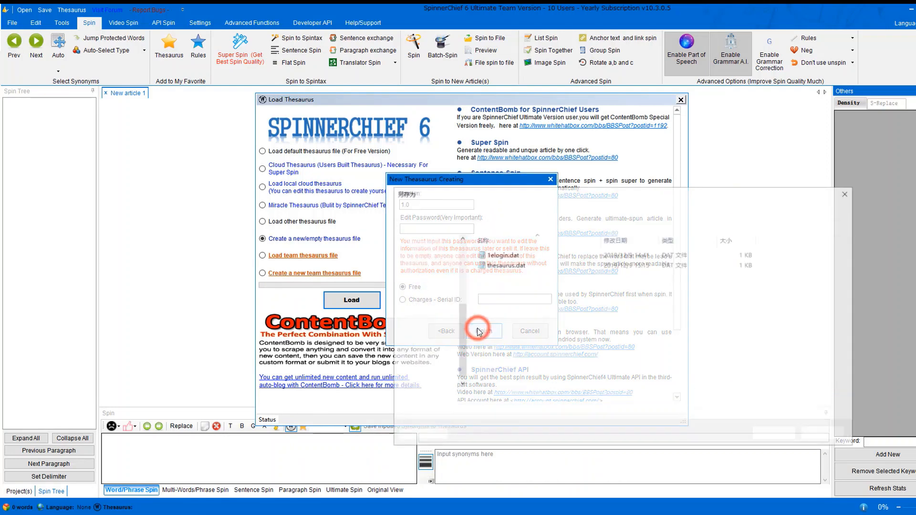
pyautogui.click(492, 400)
pyautogui.write('thesaurus1')
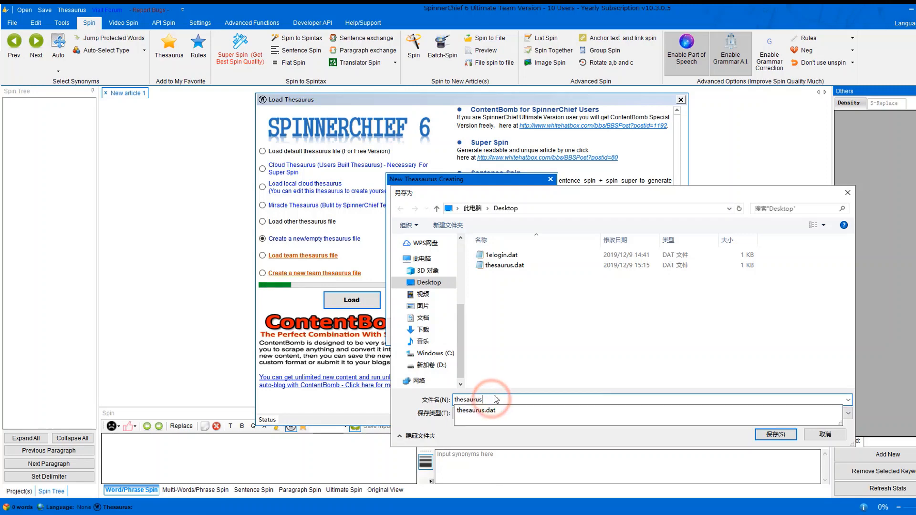
pyautogui.click(543, 367)
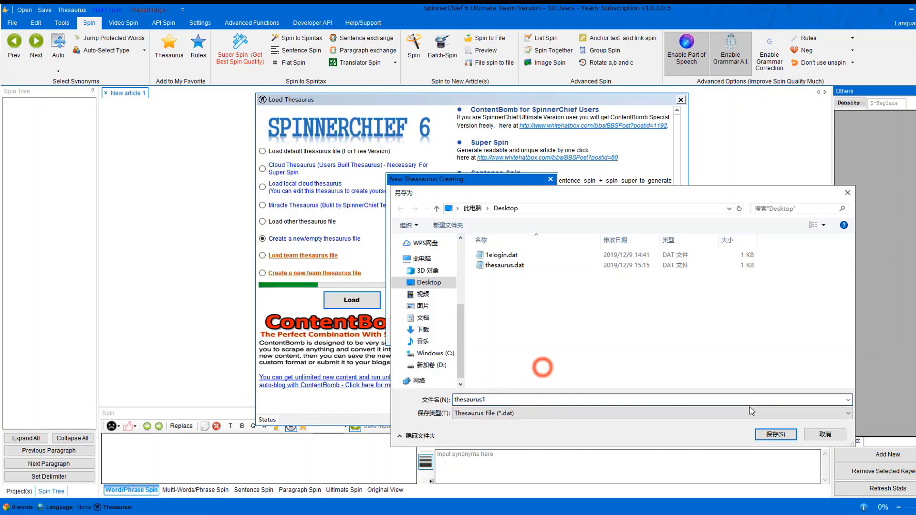
pyautogui.click(775, 434)
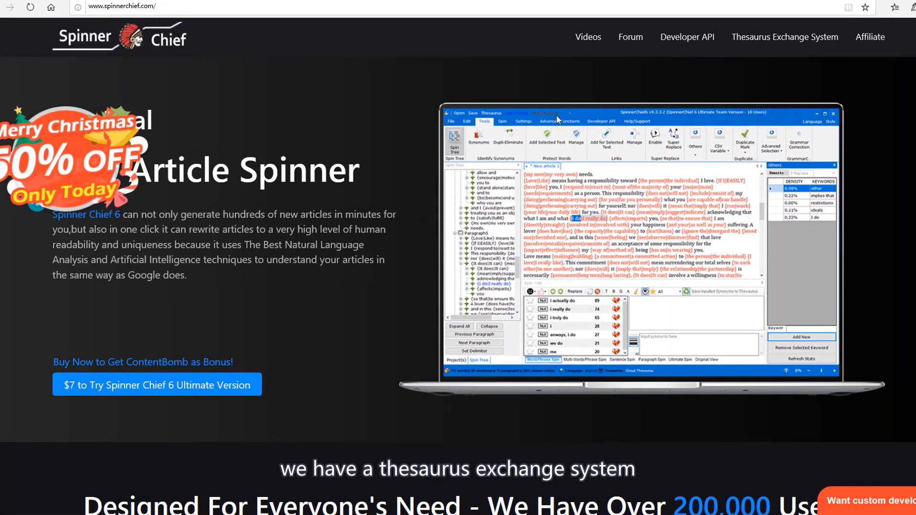
# Browse the Thesaurus Exchange listing on spinnerchief.com, checking the Category filter options without changing them.
pyautogui.click(771, 38)
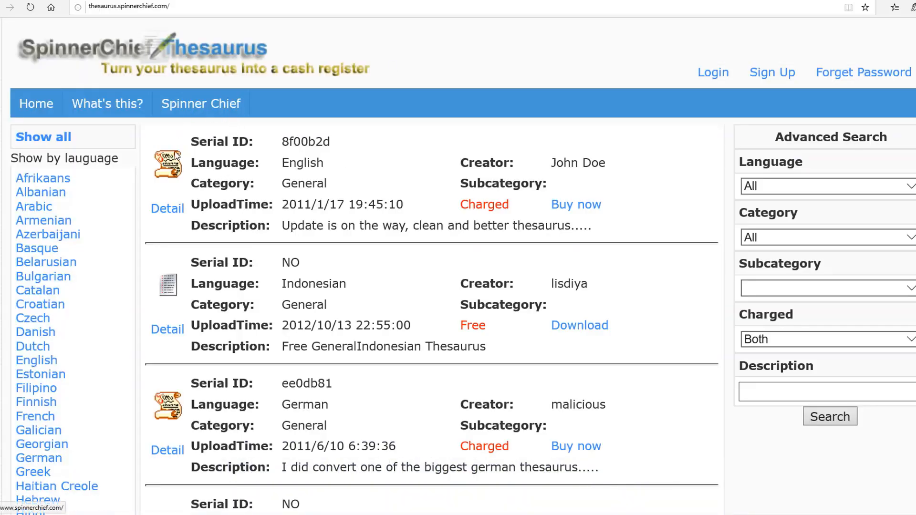
pyautogui.click(786, 236)
pyautogui.click(679, 261)
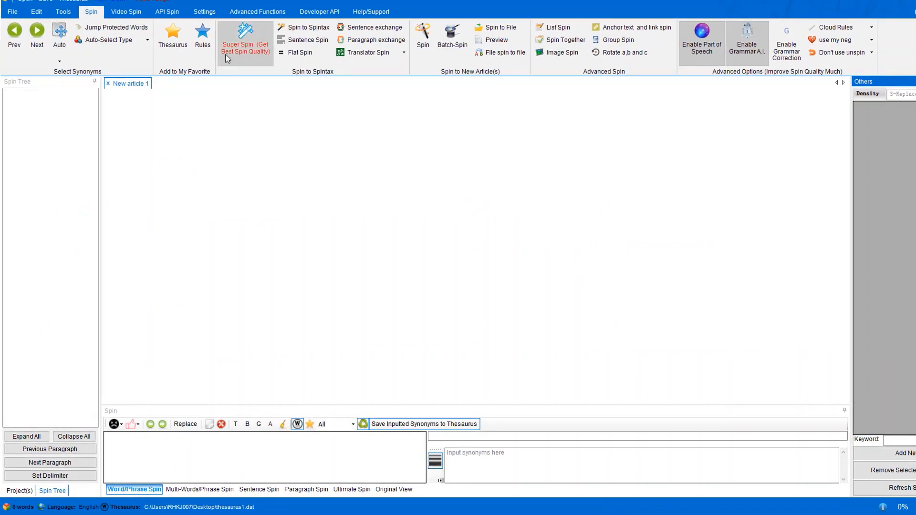
# Start a new team thesaurus based on a local thesaurus, discarding the unsaved synonyms.
pyautogui.click(201, 15)
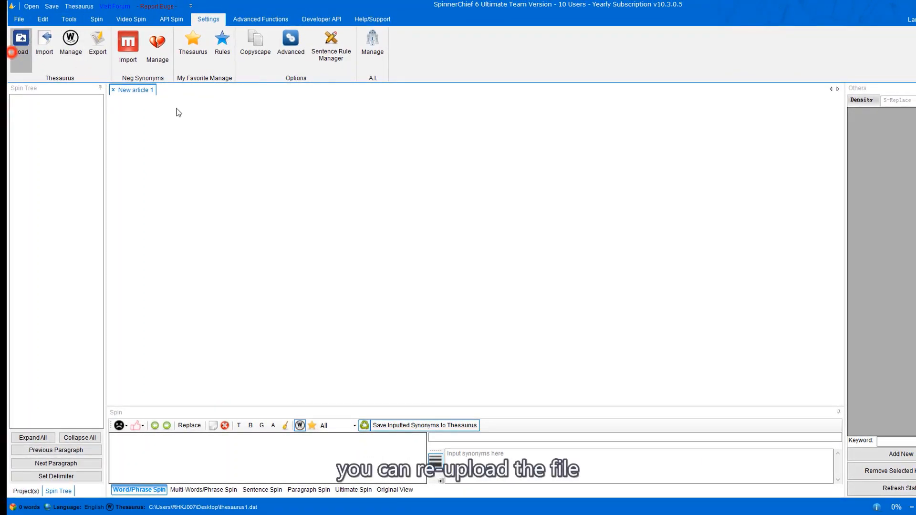
pyautogui.click(11, 53)
pyautogui.click(586, 300)
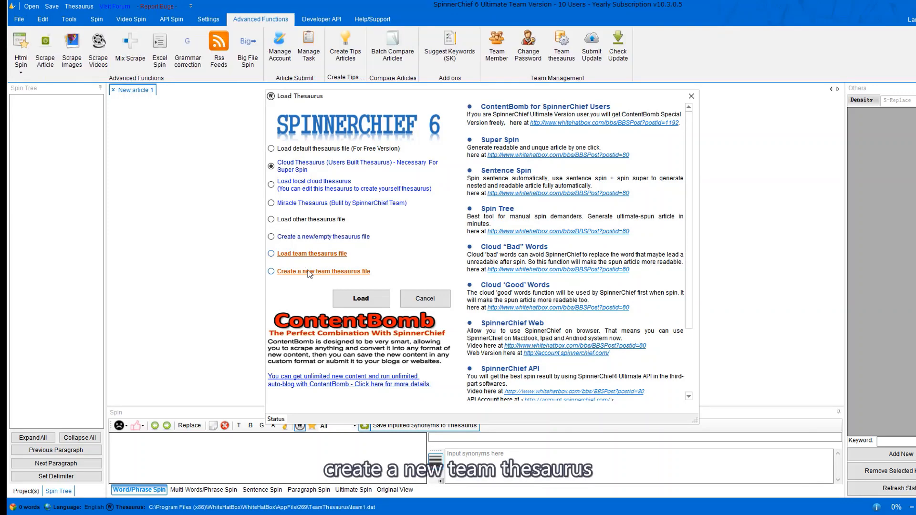
pyautogui.click(308, 270)
pyautogui.click(380, 301)
pyautogui.click(331, 181)
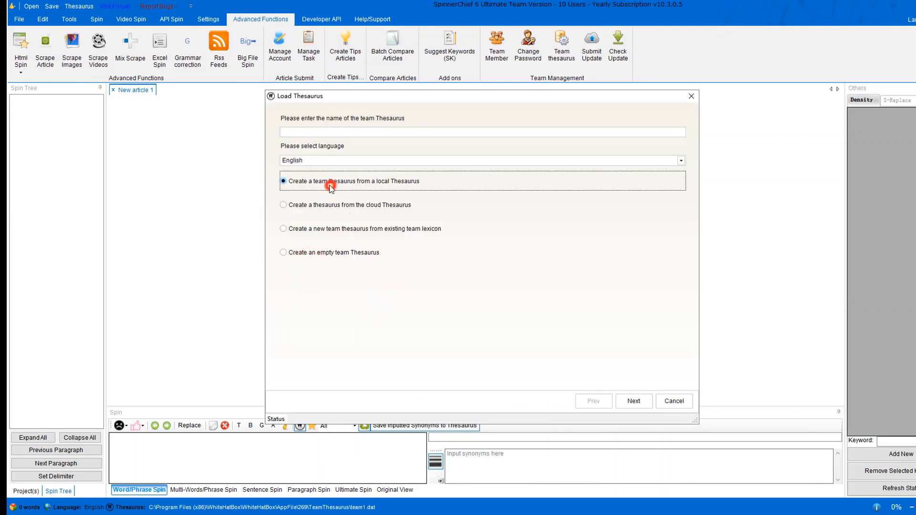
# Name the team thesaurus team2.
pyautogui.click(633, 401)
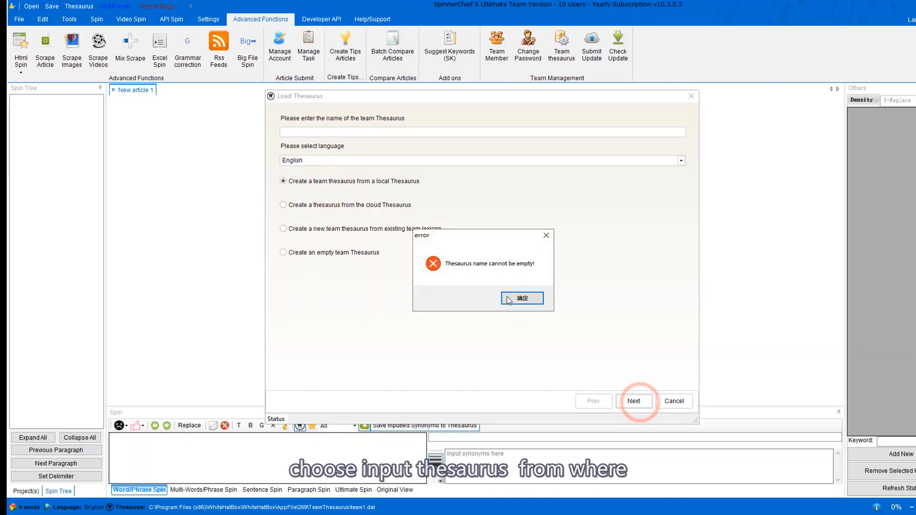
pyautogui.click(520, 303)
pyautogui.click(305, 132)
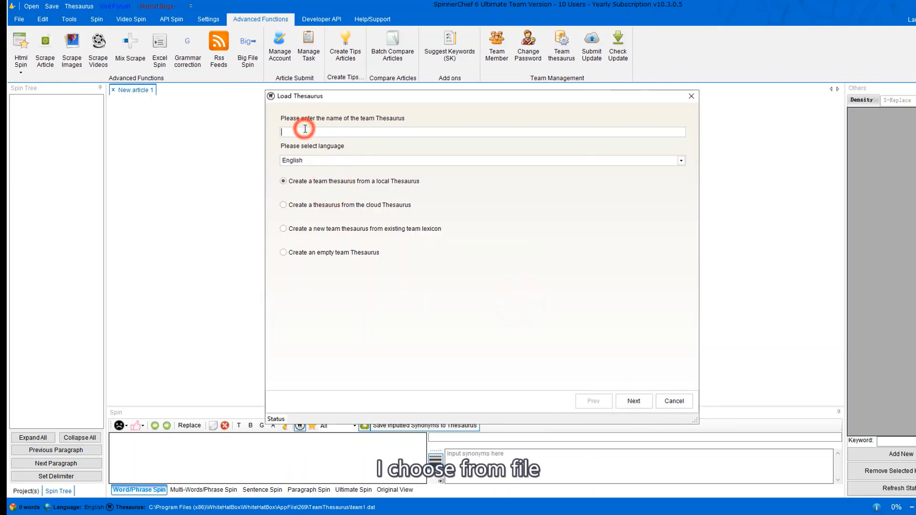
pyautogui.write('team2')
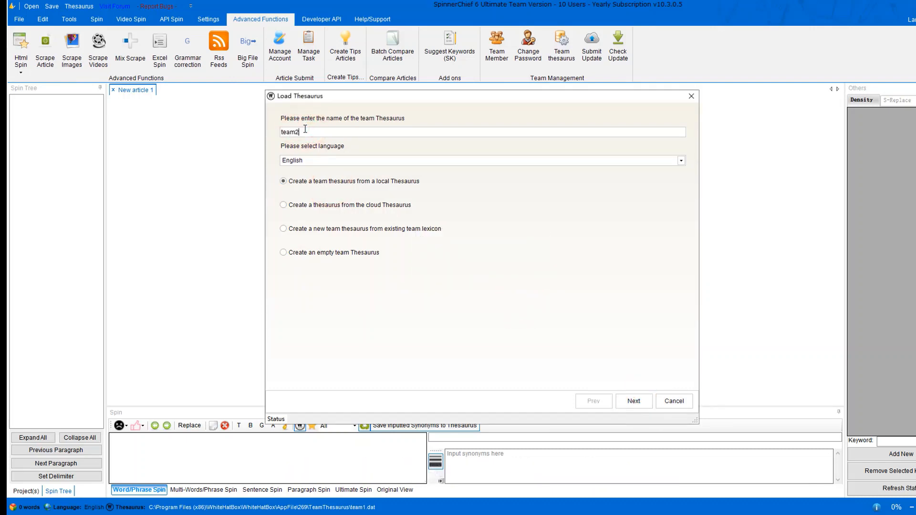
pyautogui.click(634, 401)
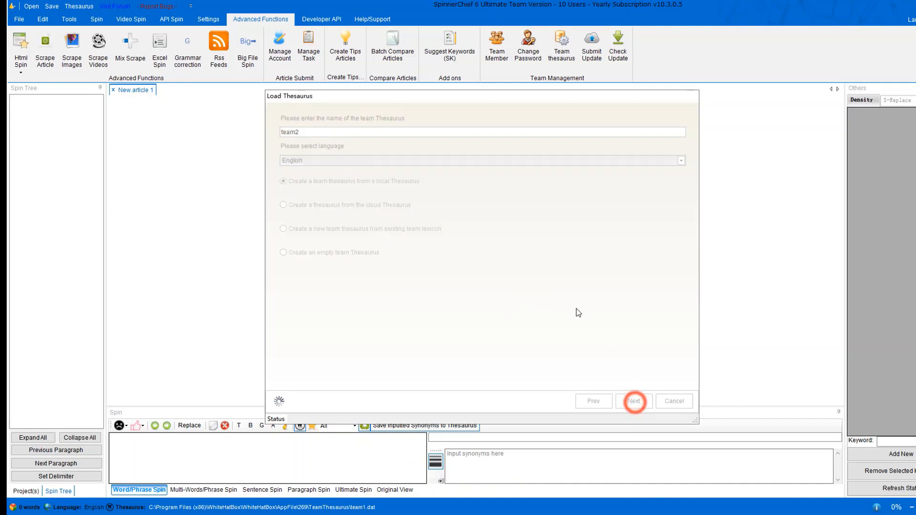
# Build team2 from the local 1elogin.dat thesaurus file.
pyautogui.click(427, 139)
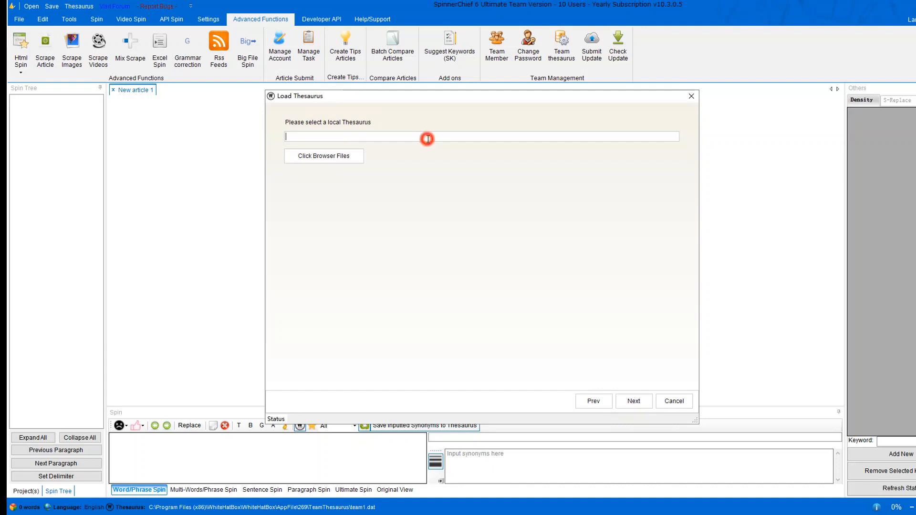
pyautogui.click(350, 155)
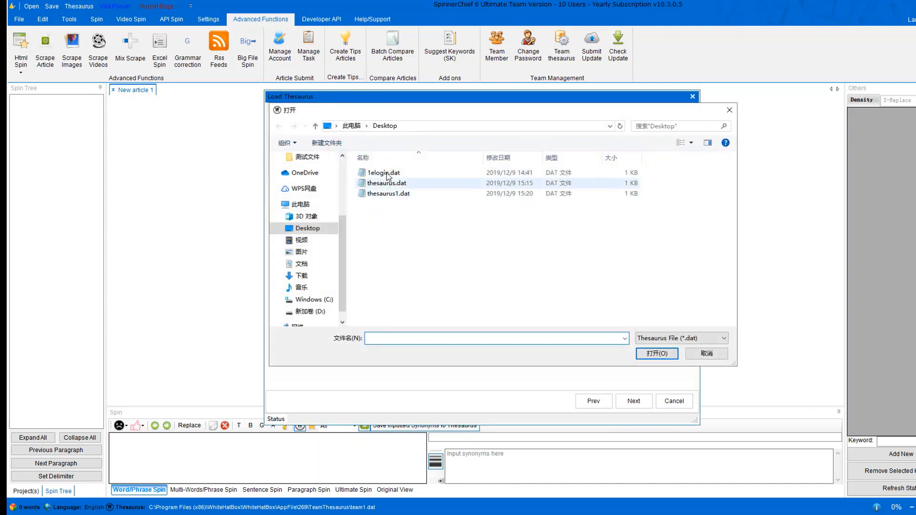
pyautogui.click(384, 172)
pyautogui.click(657, 354)
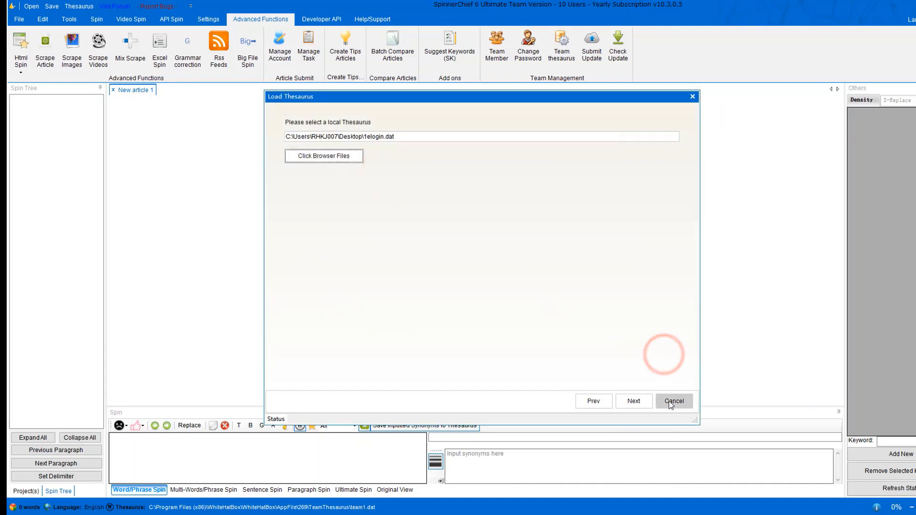
pyautogui.click(638, 401)
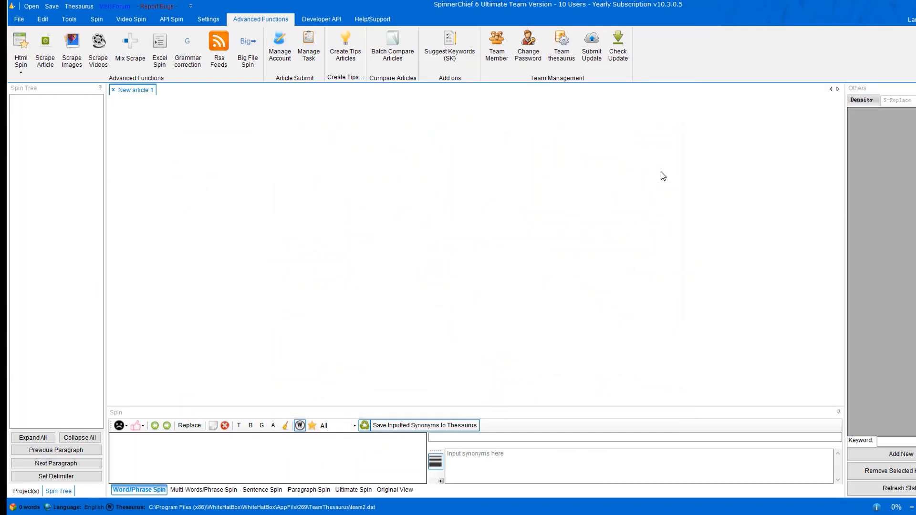
pyautogui.click(567, 65)
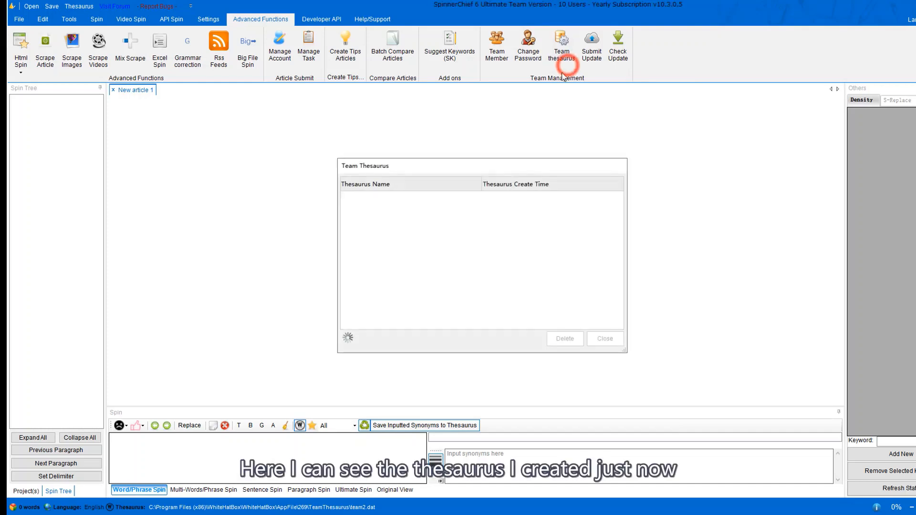
pyautogui.click(381, 209)
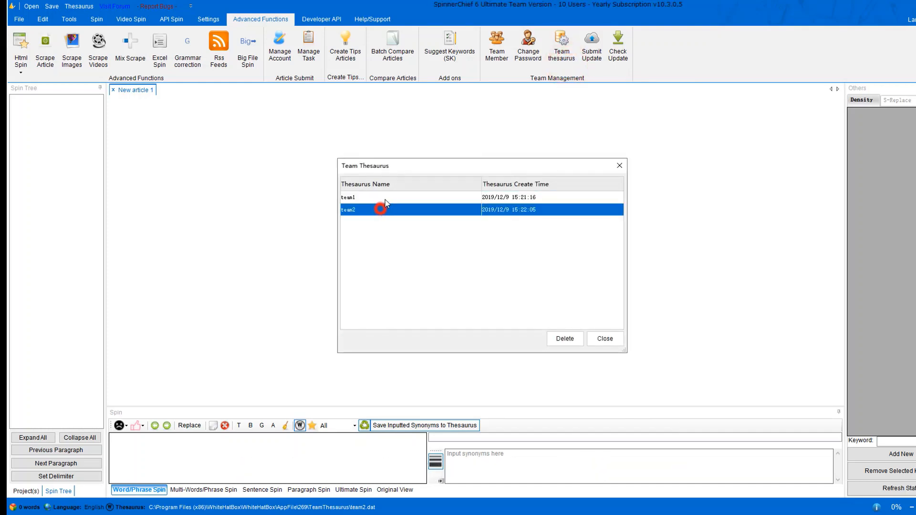
pyautogui.click(610, 343)
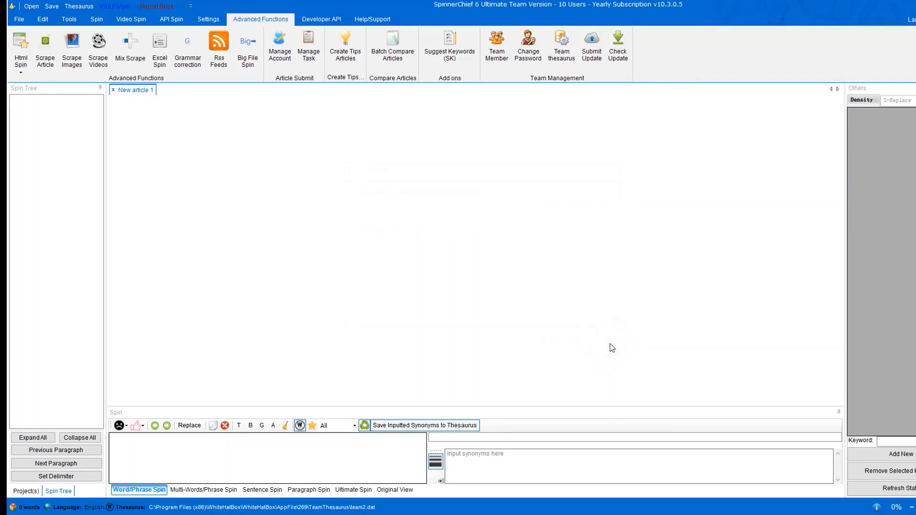
# Load the Cloud Thesaurus with English as its language.
pyautogui.click(80, 6)
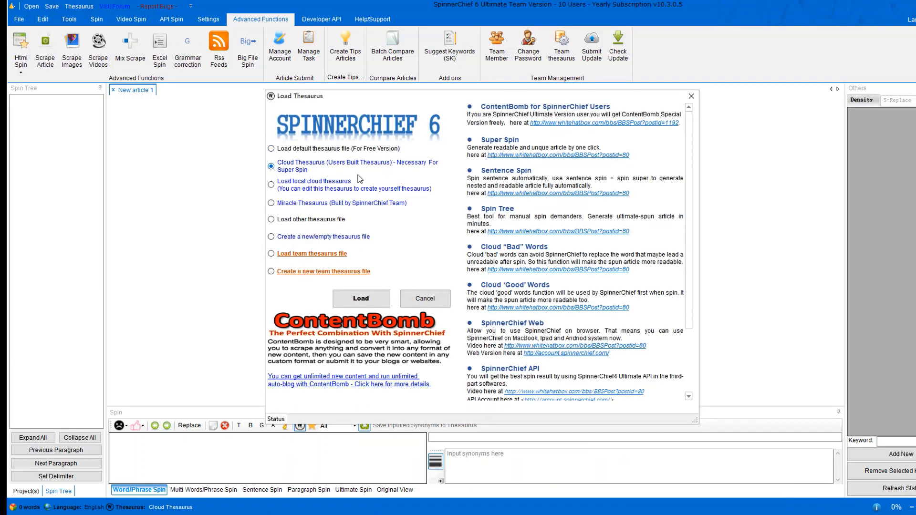
pyautogui.click(385, 294)
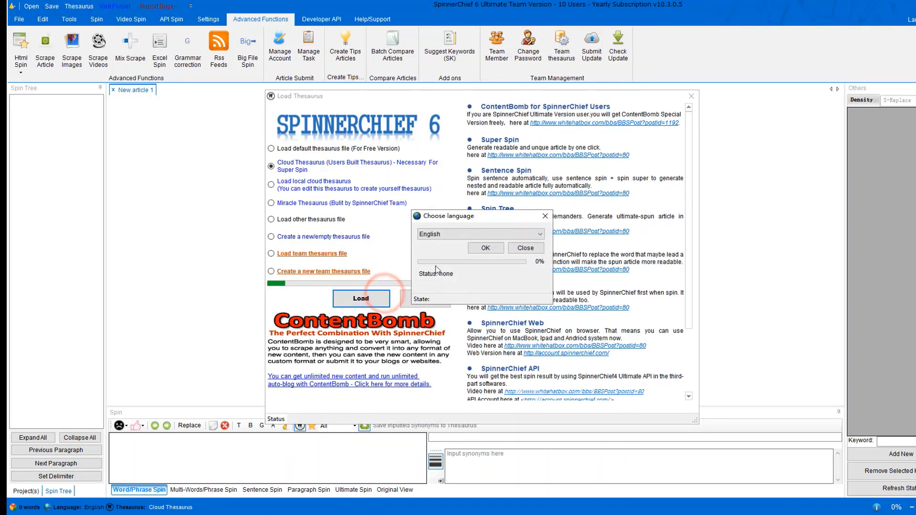
pyautogui.click(451, 234)
pyautogui.scroll(-5, 463, 360)
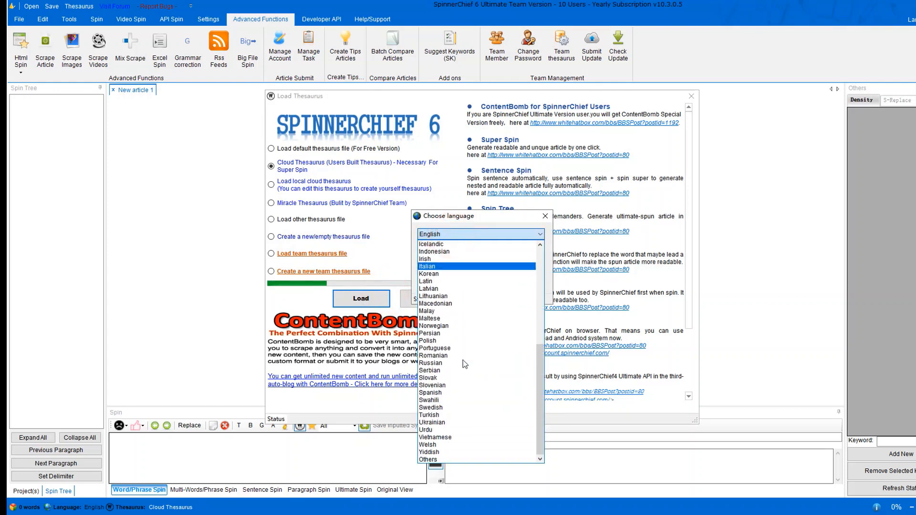
pyautogui.scroll(5, 462, 409)
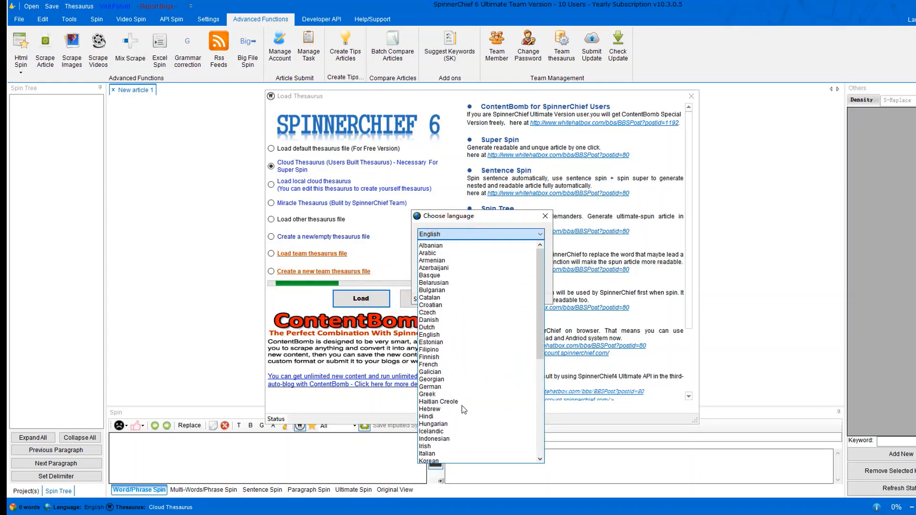
pyautogui.click(496, 234)
pyautogui.click(489, 246)
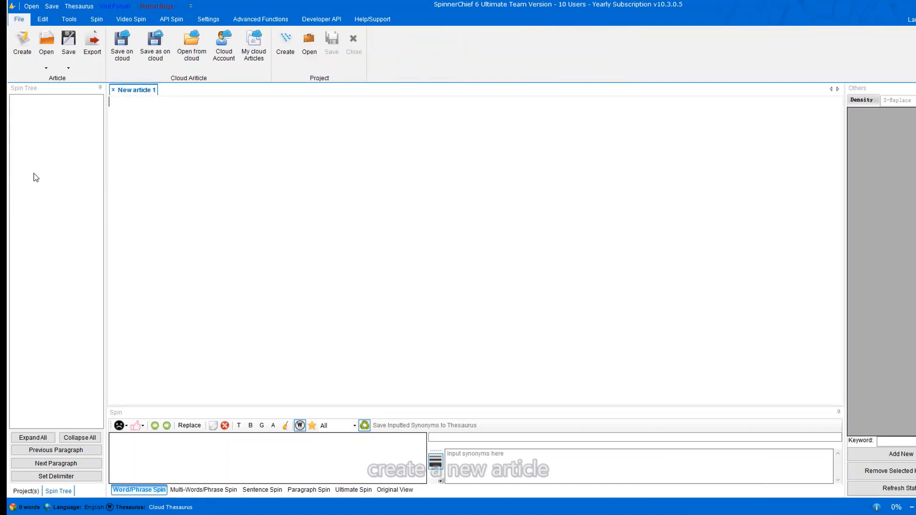
# Start a blank article, open ar1.txt and ar2.txt in separate tabs, and show ar1.txt.
pyautogui.click(14, 64)
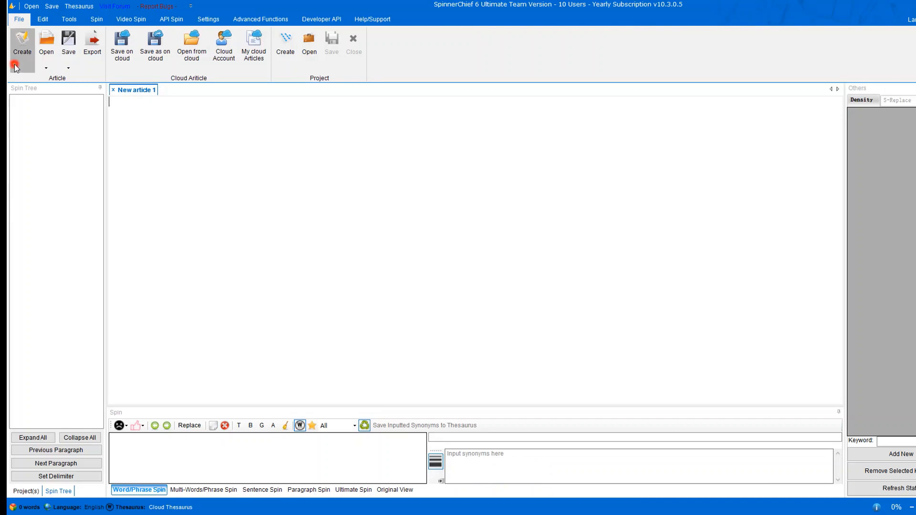
pyautogui.click(44, 64)
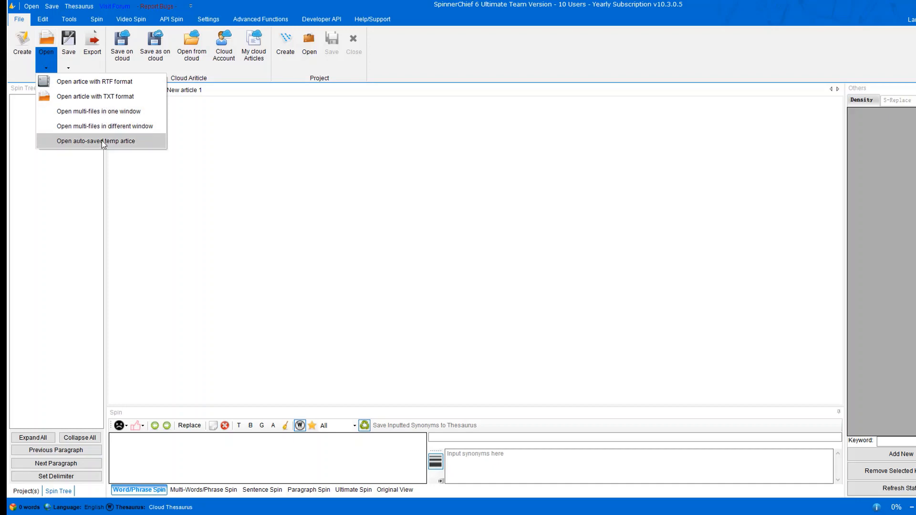
pyautogui.click(145, 126)
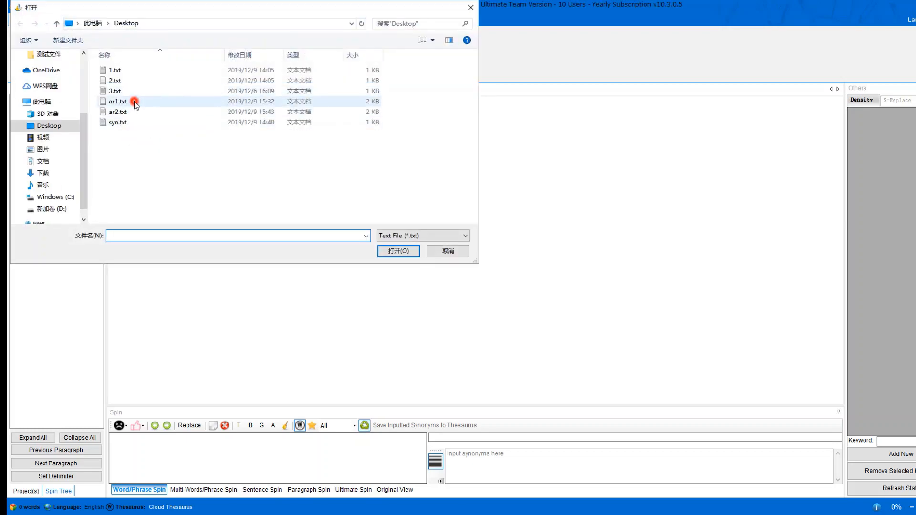
pyautogui.click(134, 102)
pyautogui.keyDown('ctrl'); pyautogui.click(126, 111); pyautogui.keyUp('ctrl')
pyautogui.click(412, 251)
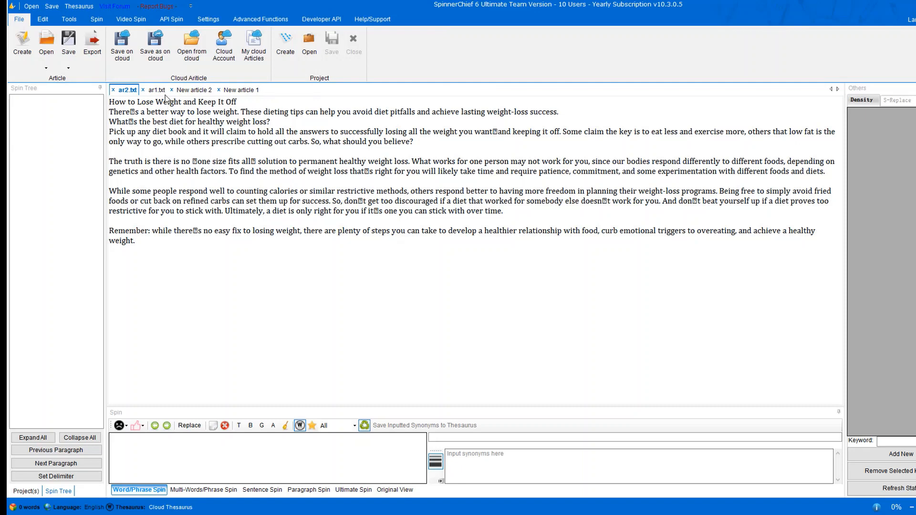
pyautogui.click(157, 91)
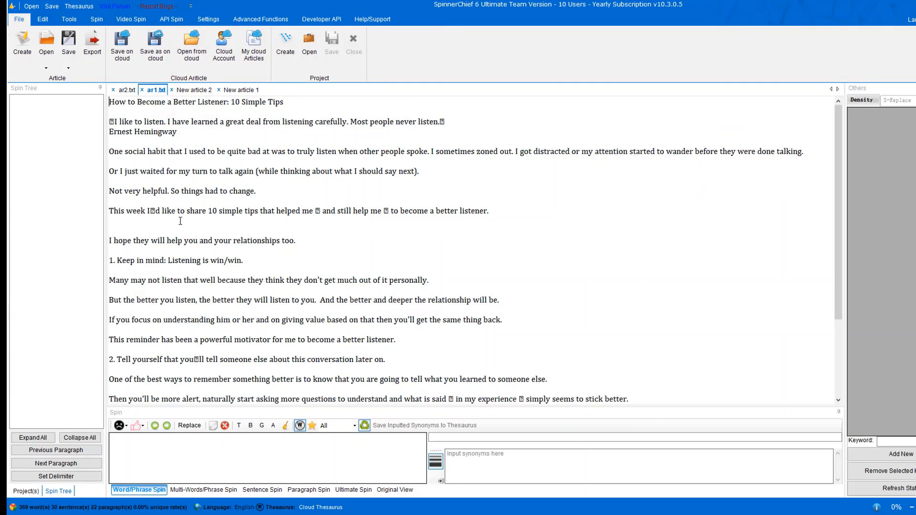
pyautogui.click(69, 67)
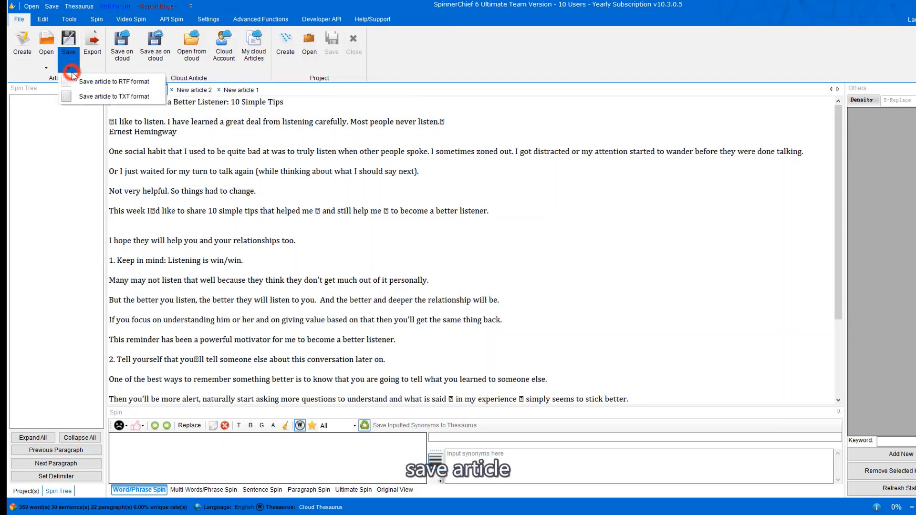
pyautogui.click(244, 195)
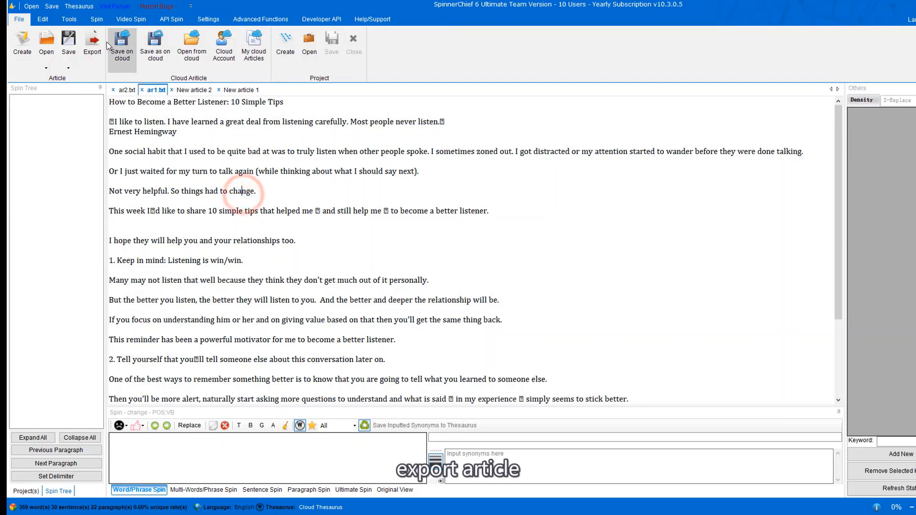
pyautogui.click(148, 170)
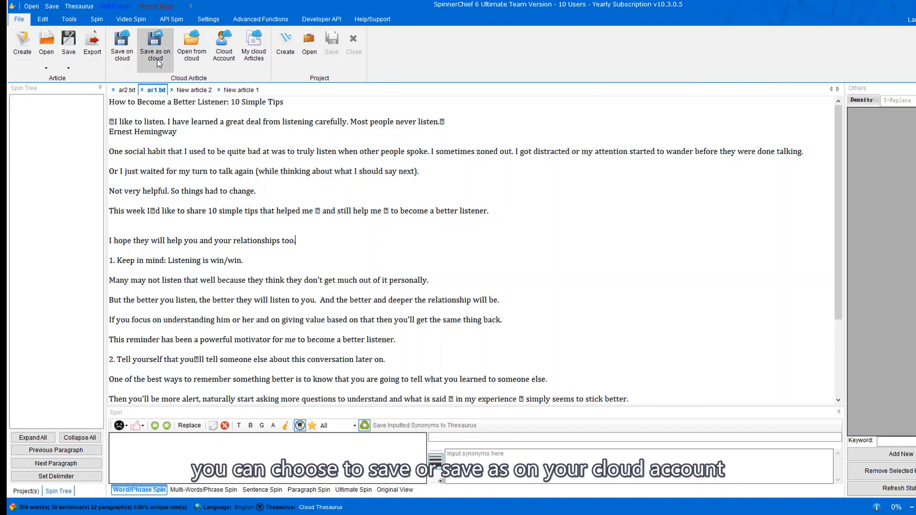
pyautogui.click(233, 64)
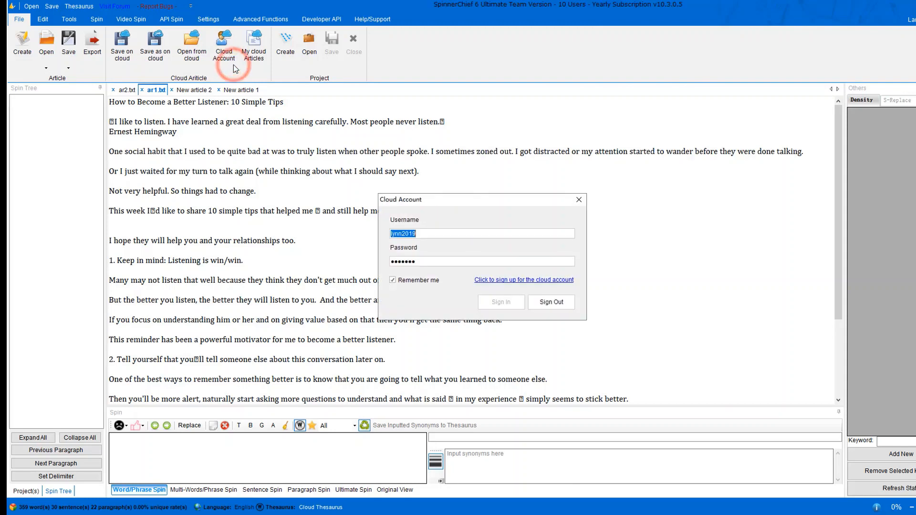
pyautogui.click(431, 235)
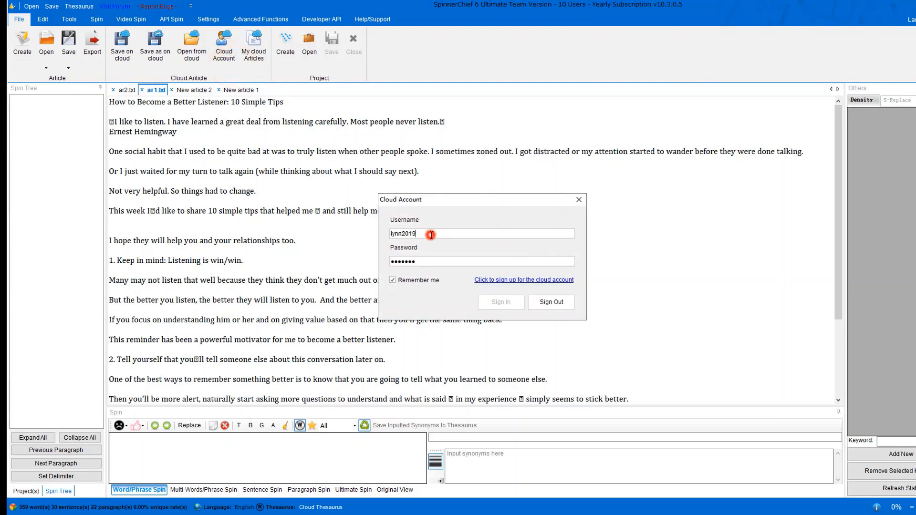
pyautogui.click(506, 282)
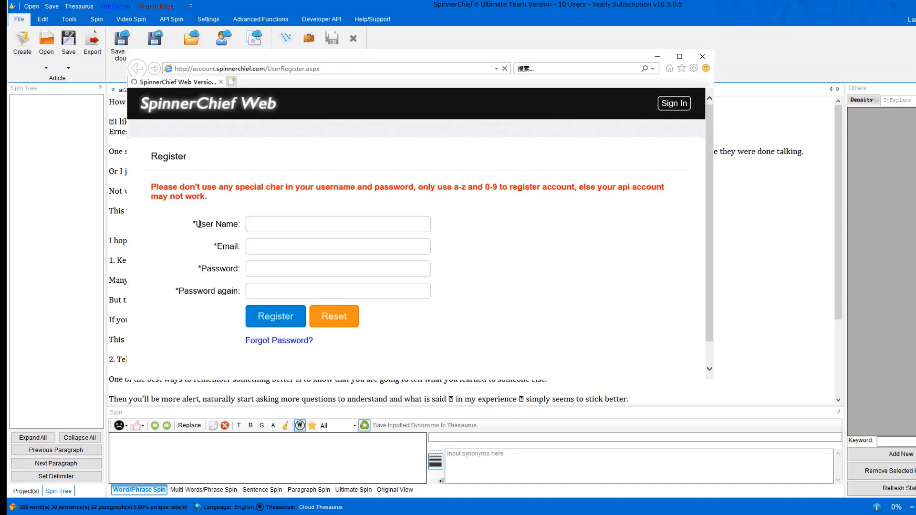
pyautogui.click(702, 56)
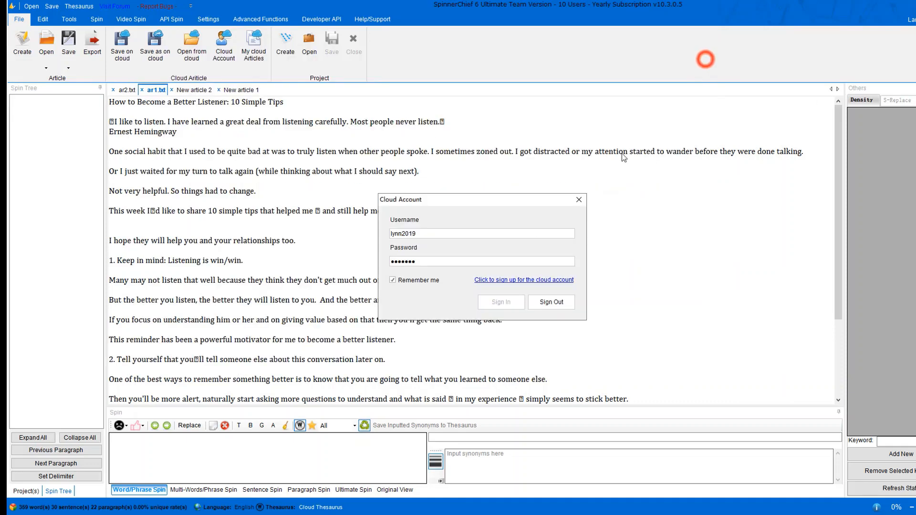
pyautogui.click(579, 198)
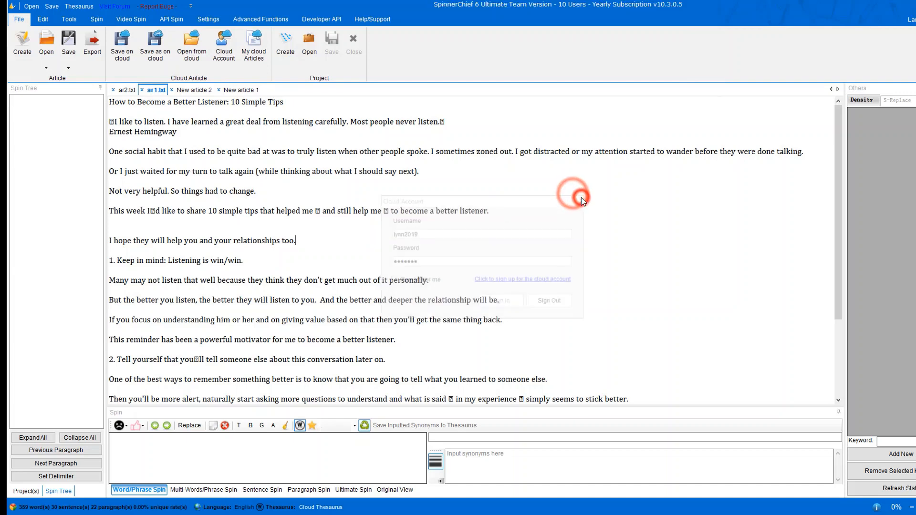
# Save the listening article to the cloud root folder '/' under the name 123.
pyautogui.click(160, 62)
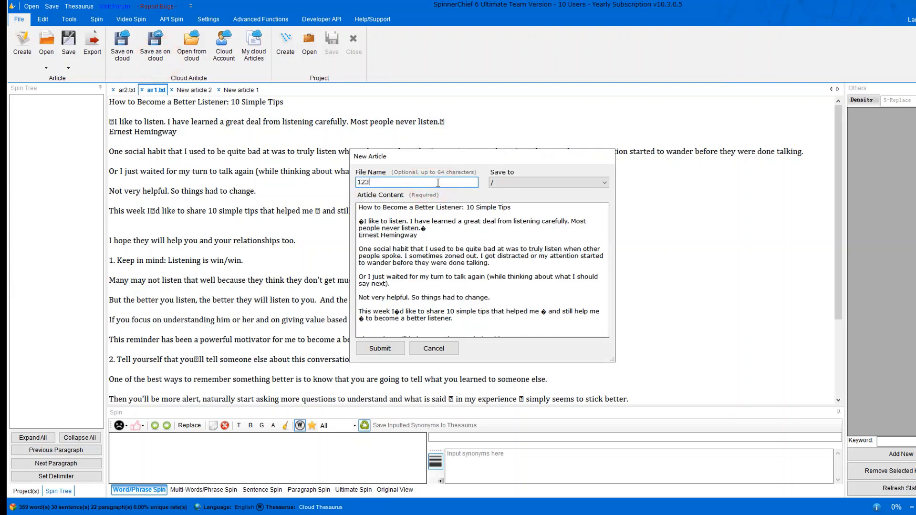
pyautogui.click(514, 186)
pyautogui.click(509, 192)
pyautogui.click(391, 348)
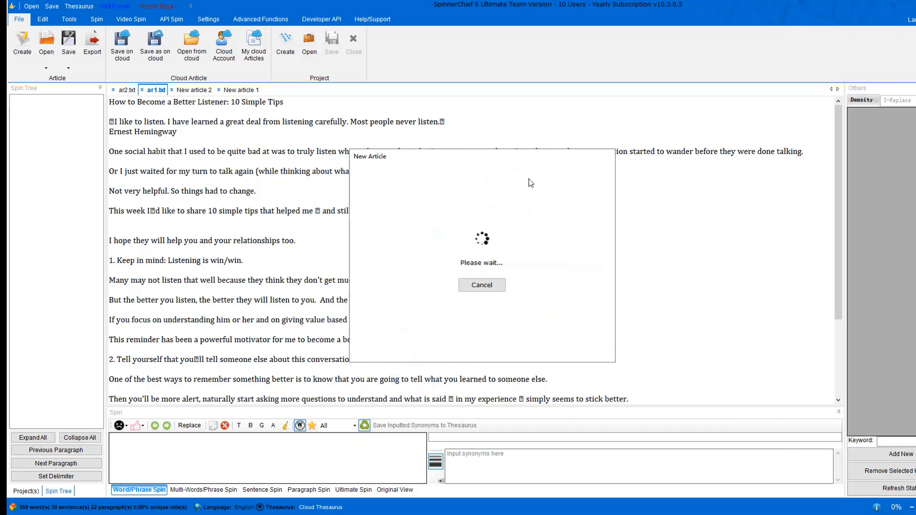
pyautogui.click(491, 293)
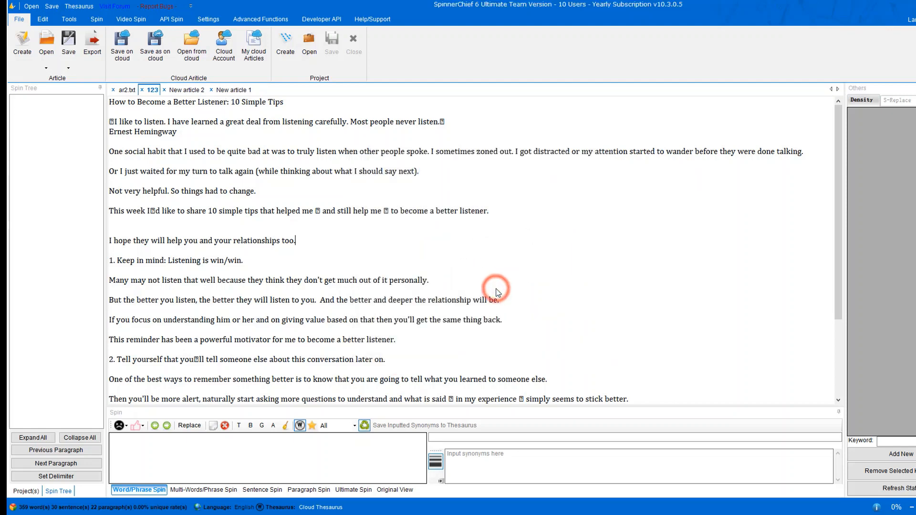
# Create and copy a public share link for the 123.txt cloud article.
pyautogui.click(253, 51)
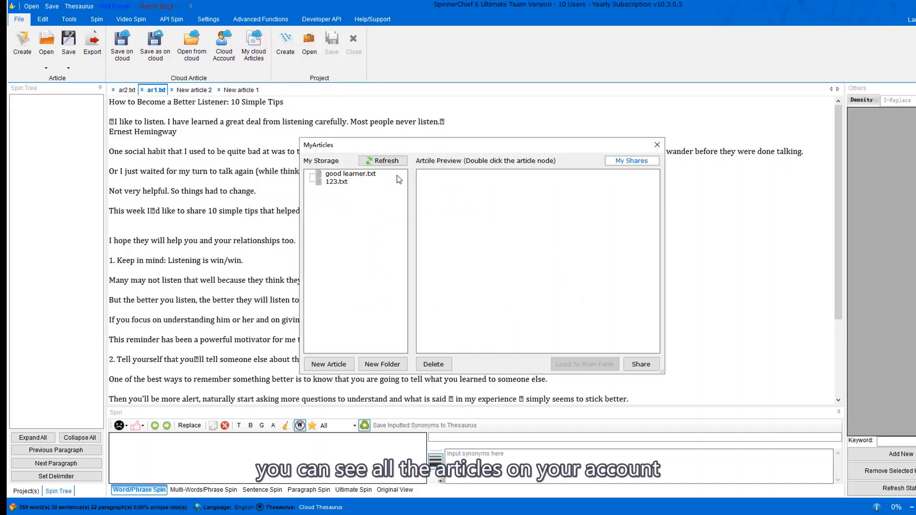
pyautogui.click(372, 178)
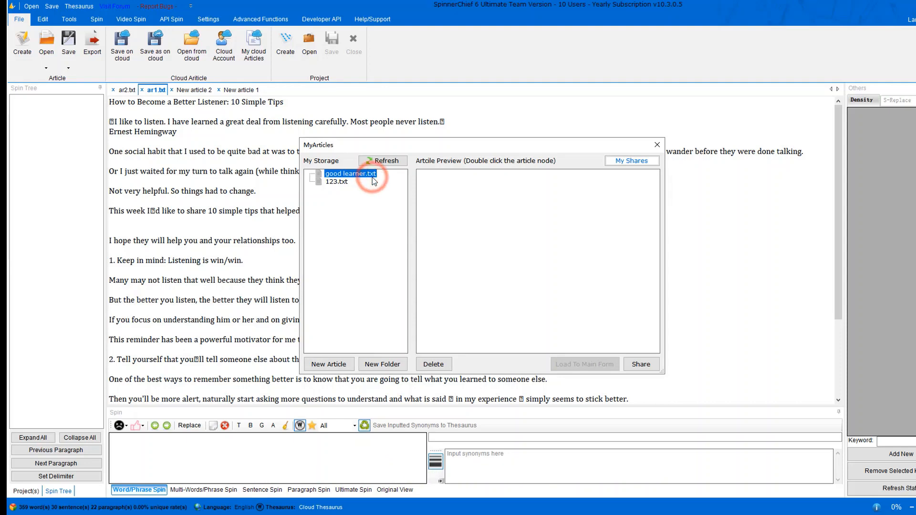
pyautogui.doubleClick(345, 182)
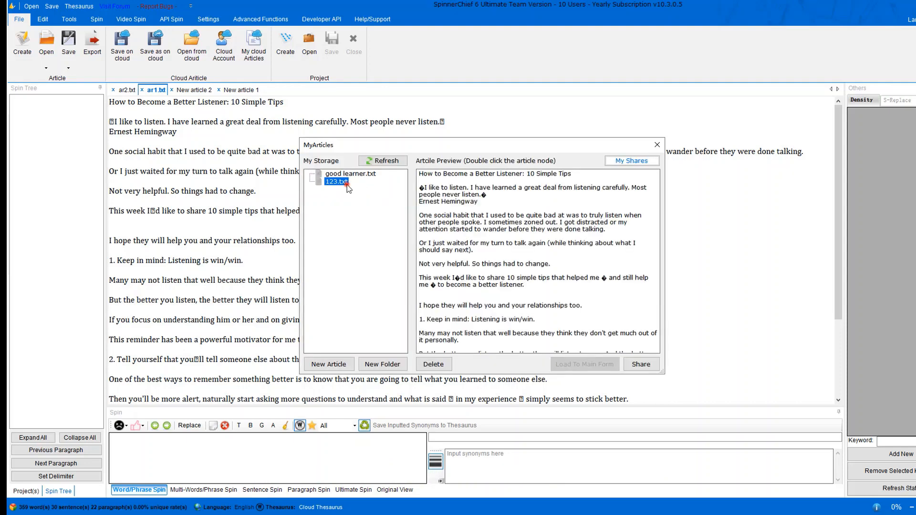
pyautogui.click(641, 364)
pyautogui.click(447, 242)
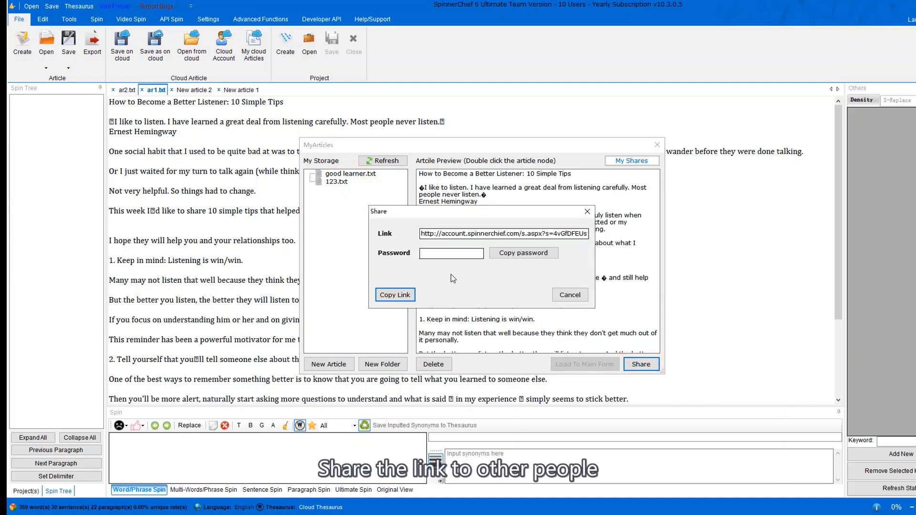
pyautogui.click(401, 296)
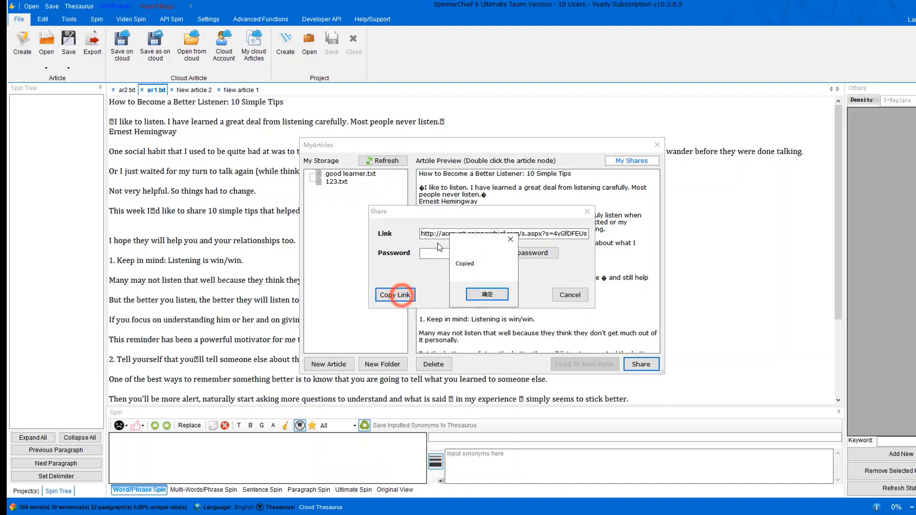
pyautogui.click(477, 295)
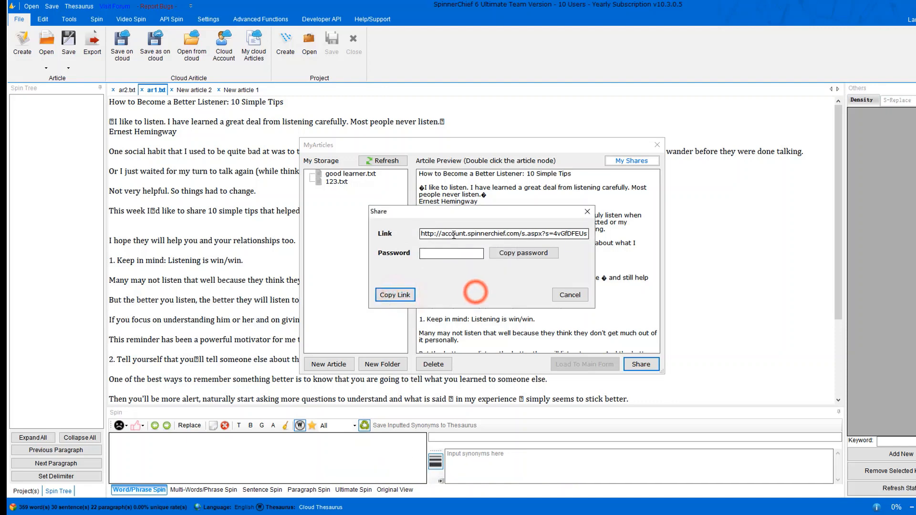
pyautogui.click(586, 213)
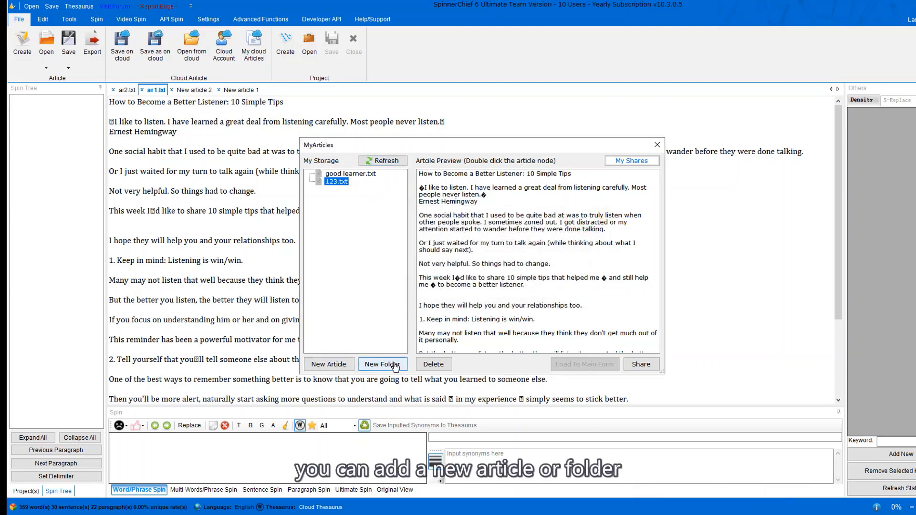
pyautogui.click(657, 145)
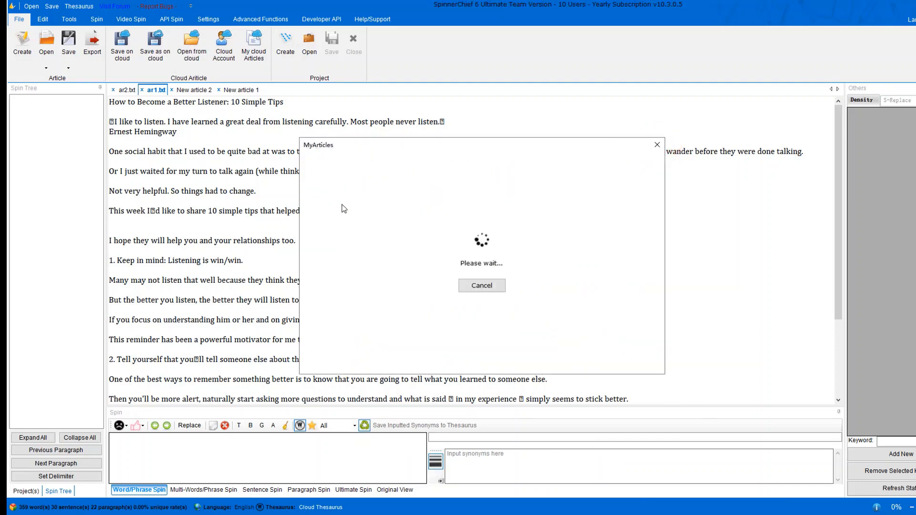
# Load good learner.txt from cloud storage into the main editor.
pyautogui.click(335, 176)
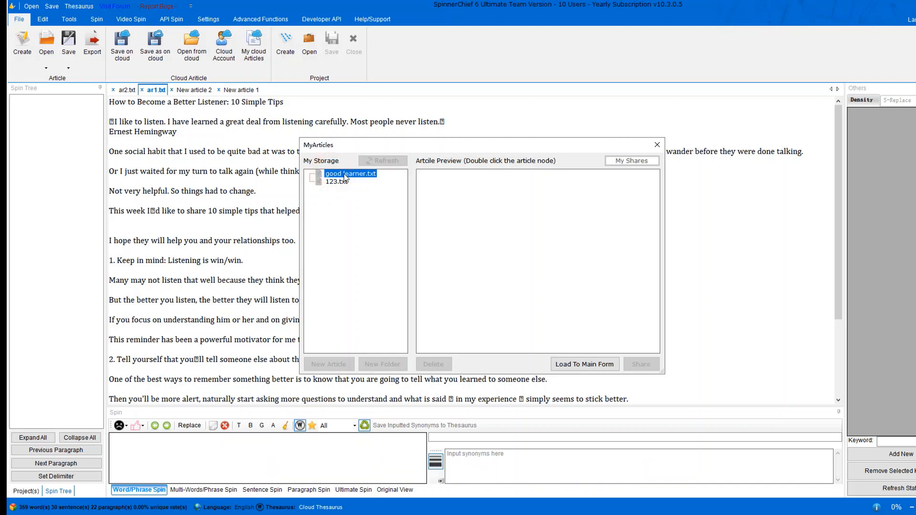
pyautogui.doubleClick(345, 176)
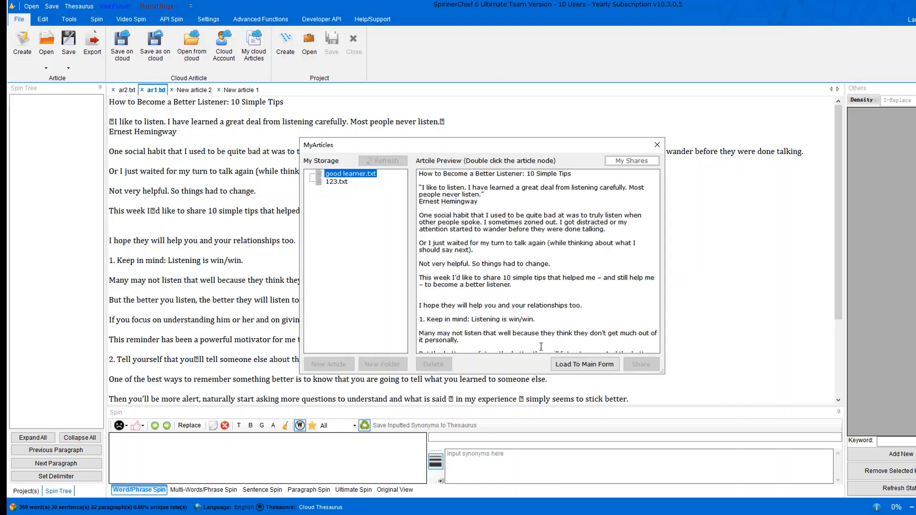
pyautogui.click(594, 365)
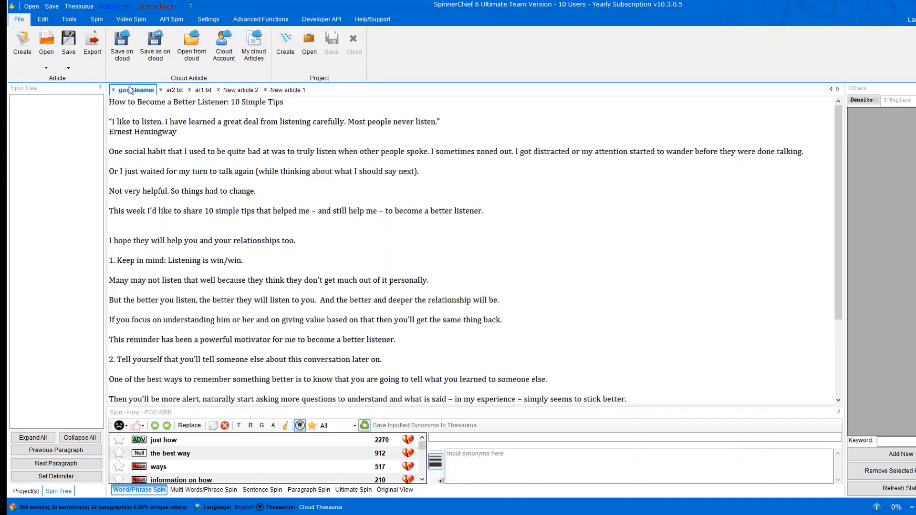
pyautogui.click(286, 54)
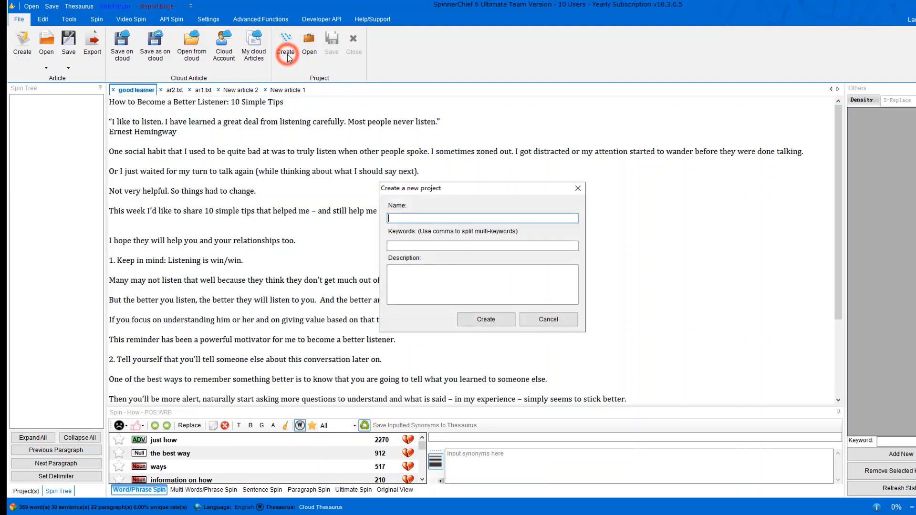
# Create project2 with keywords 'good learner, tips' and description 'origin', saved as project2.prj.
pyautogui.click(403, 215)
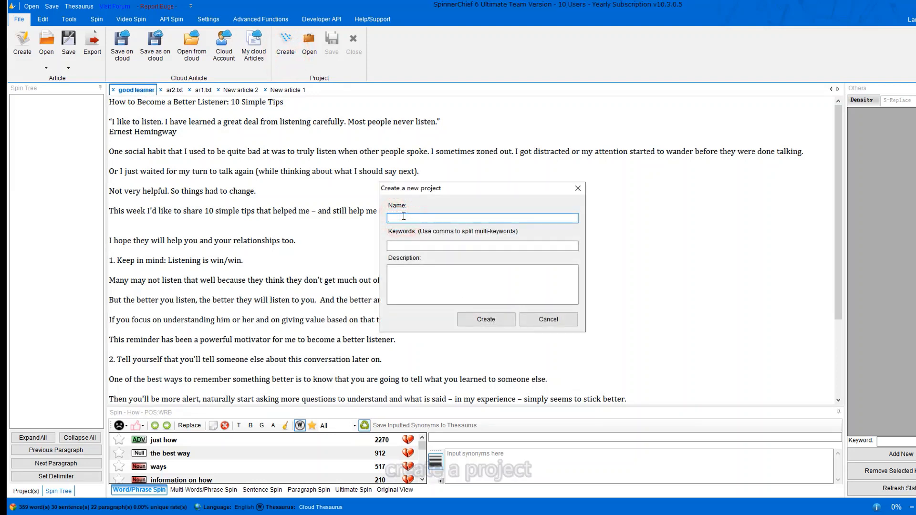
pyautogui.write('projec')
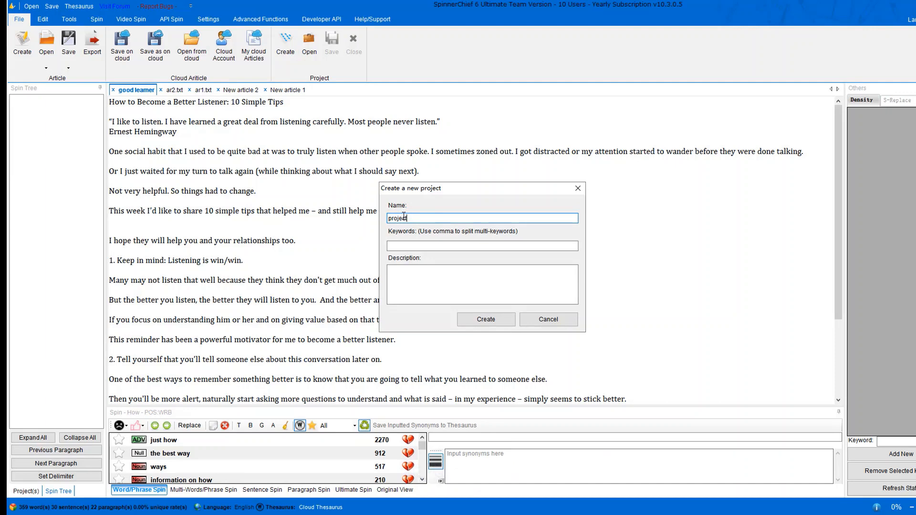
pyautogui.write('t2')
pyautogui.press('Tab')
pyautogui.write('good learner, tips')
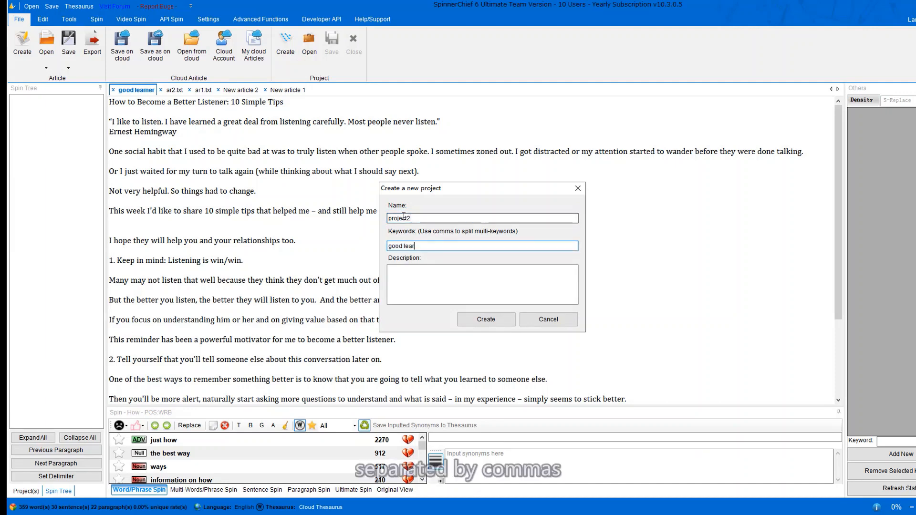
pyautogui.press('Tab')
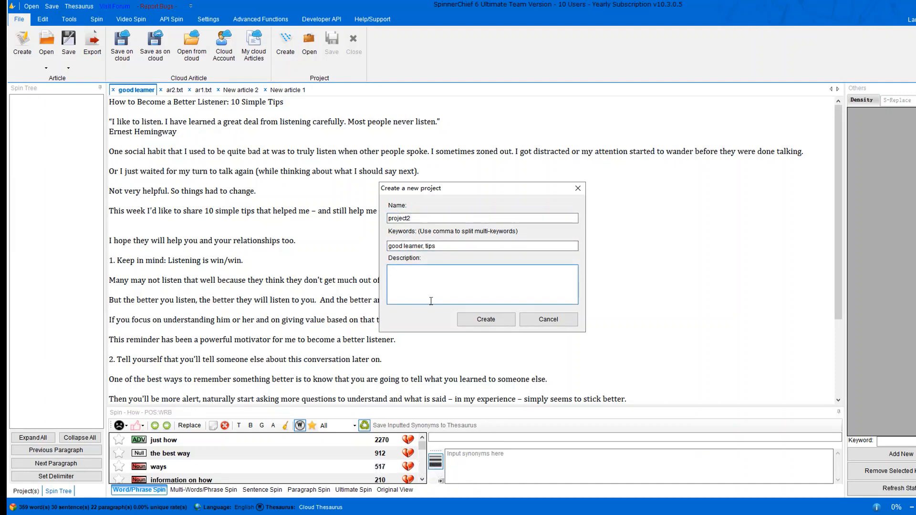
pyautogui.write('origin')
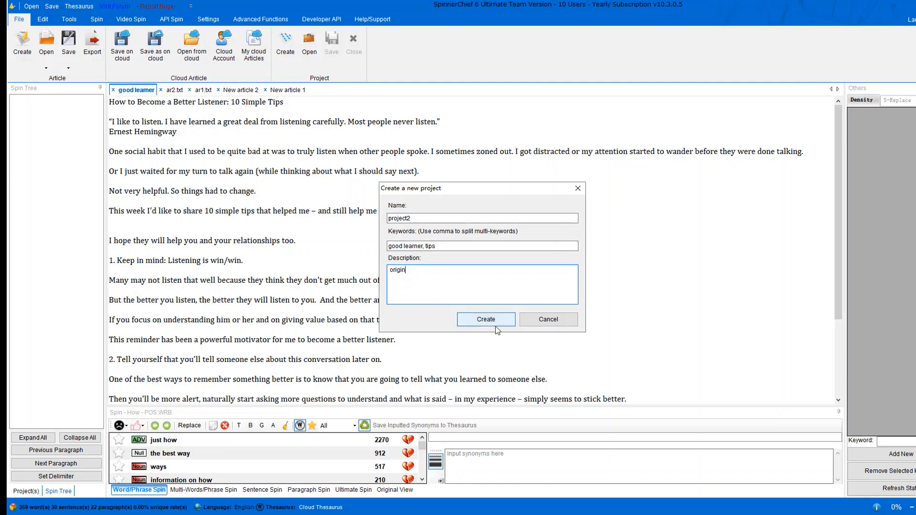
pyautogui.click(495, 322)
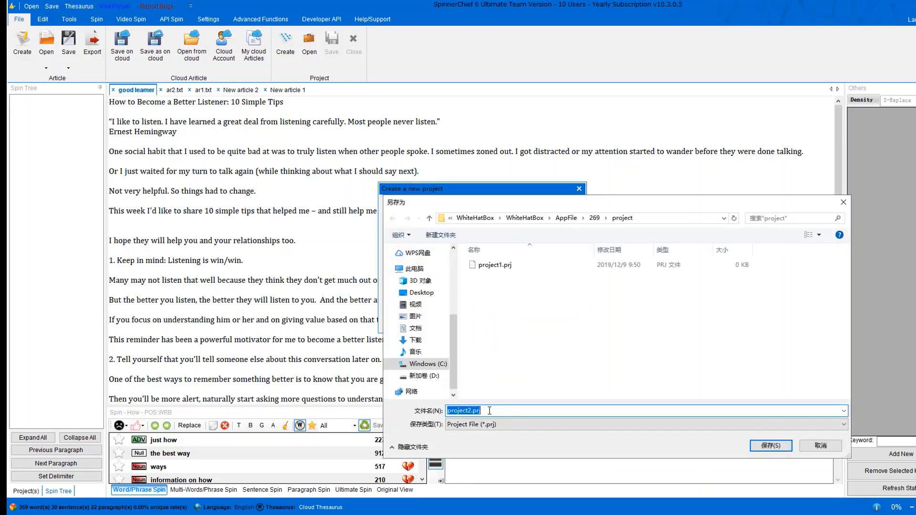
pyautogui.click(772, 445)
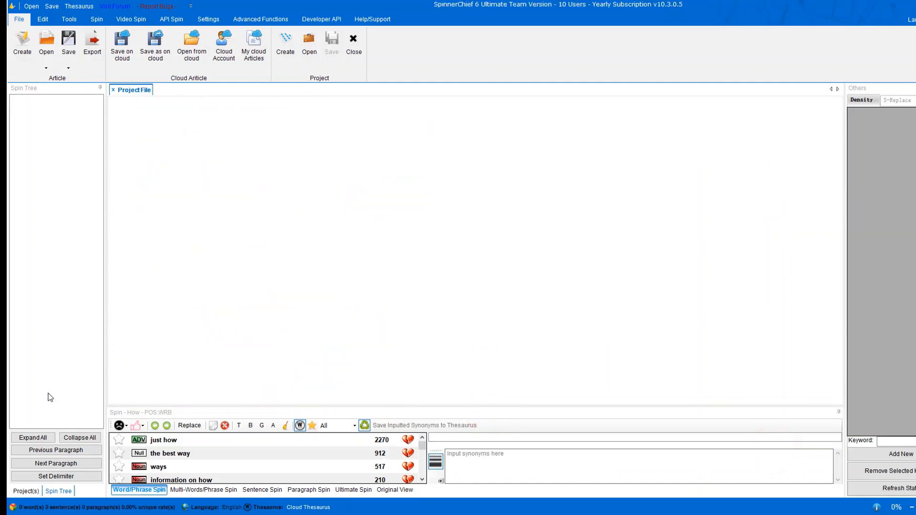
# Open project2 and add a new article titled 123.
pyautogui.click(22, 492)
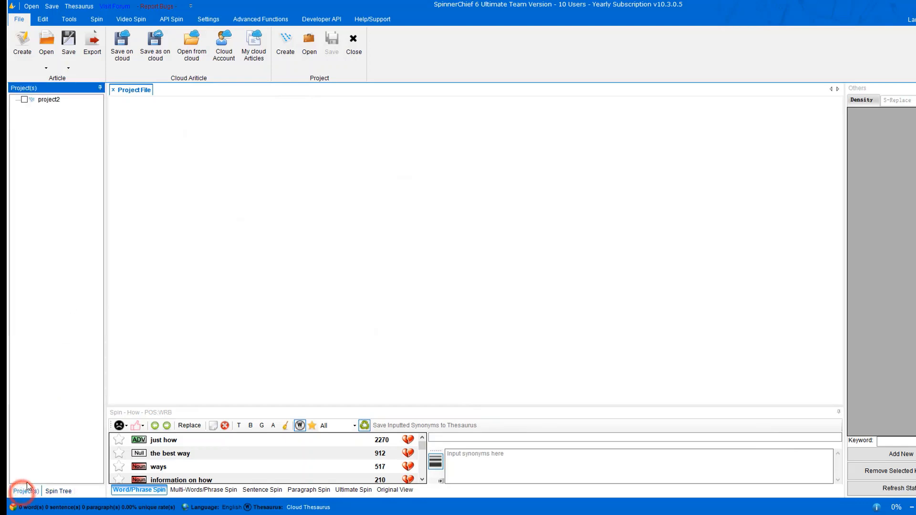
pyautogui.doubleClick(51, 101)
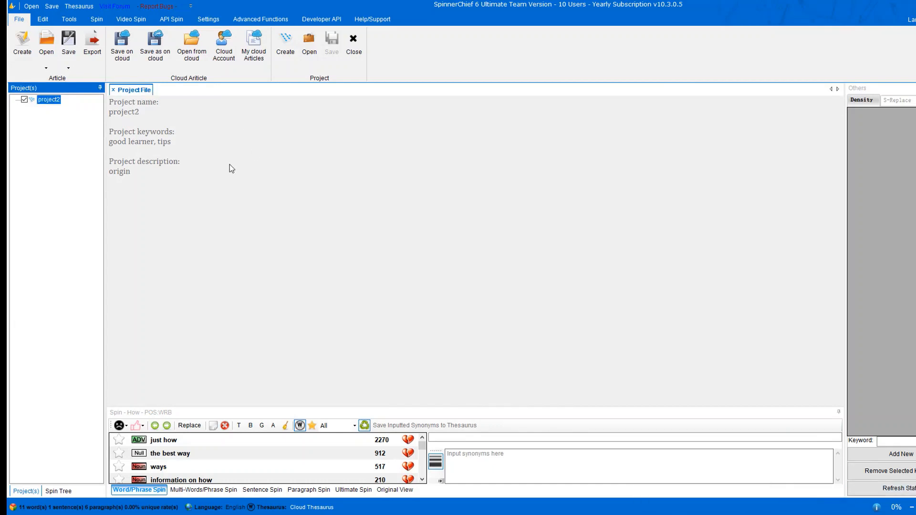
pyautogui.click(23, 62)
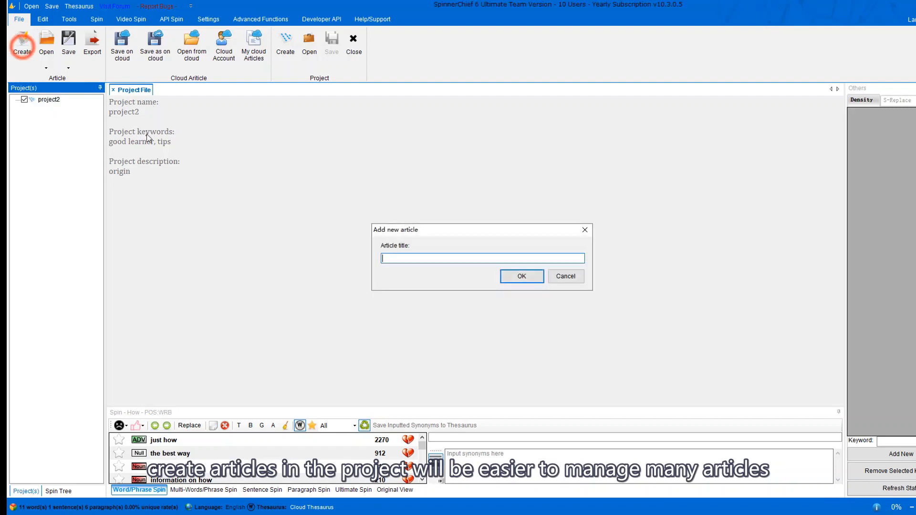
pyautogui.click(413, 259)
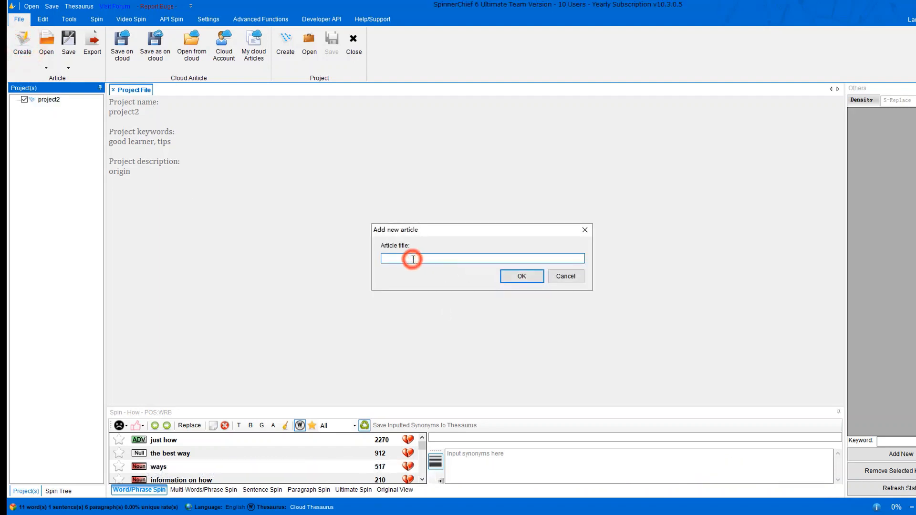
pyautogui.write('123')
pyautogui.click(538, 282)
# Paste the listening article's text into the new 123 article.
pyautogui.click(132, 112)
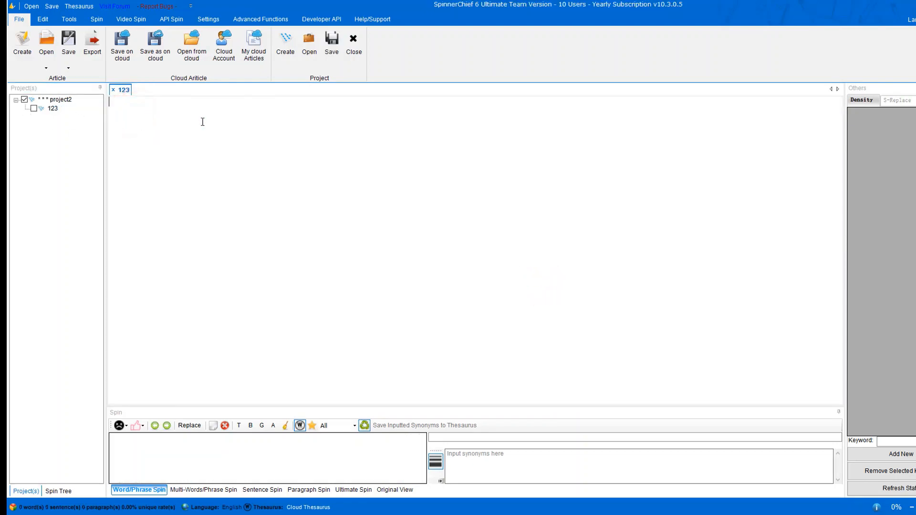
pyautogui.hotkey('ctrl', 'v')
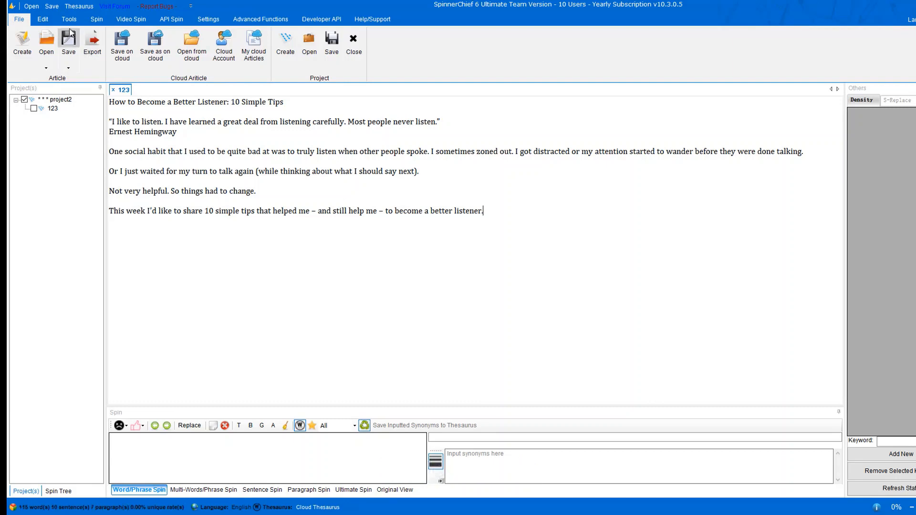
pyautogui.click(43, 19)
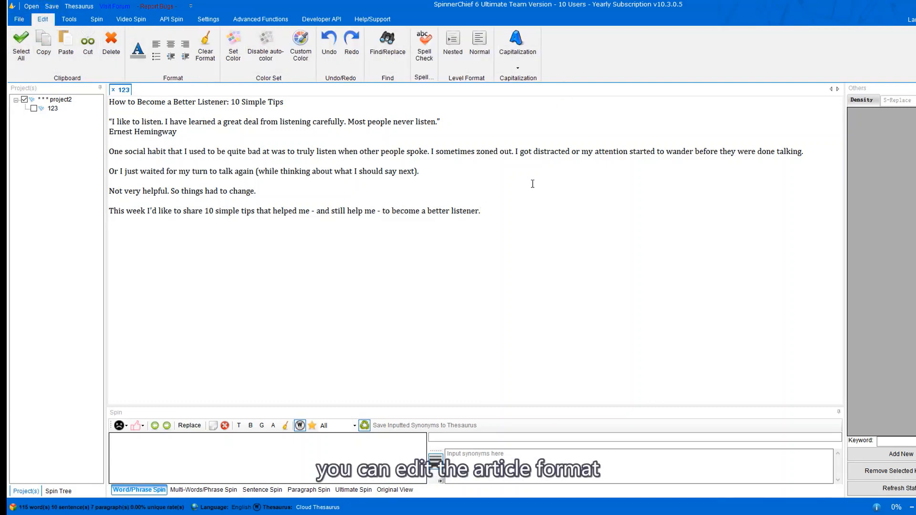
# In Find and Replace, enter 'listen' as the replacement and run Replace All.
pyautogui.click(402, 53)
pyautogui.click(422, 227)
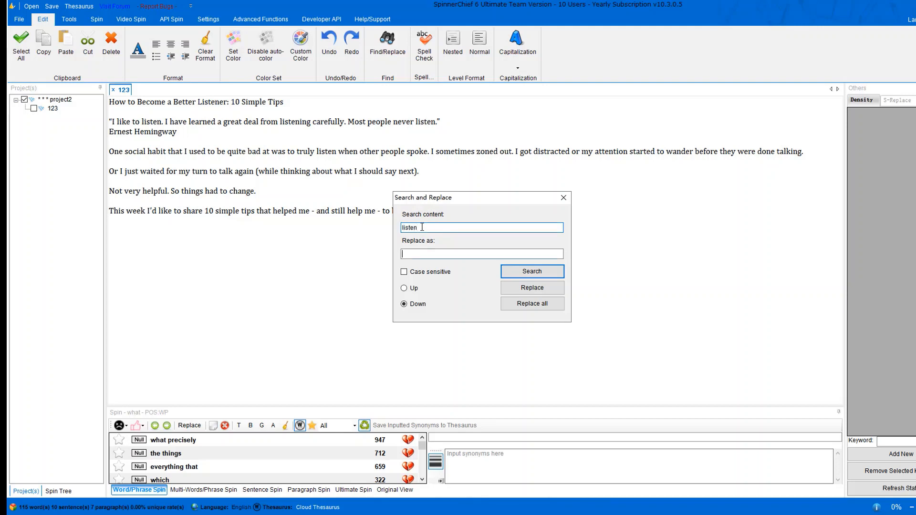
pyautogui.click(410, 257)
pyautogui.write('listening')
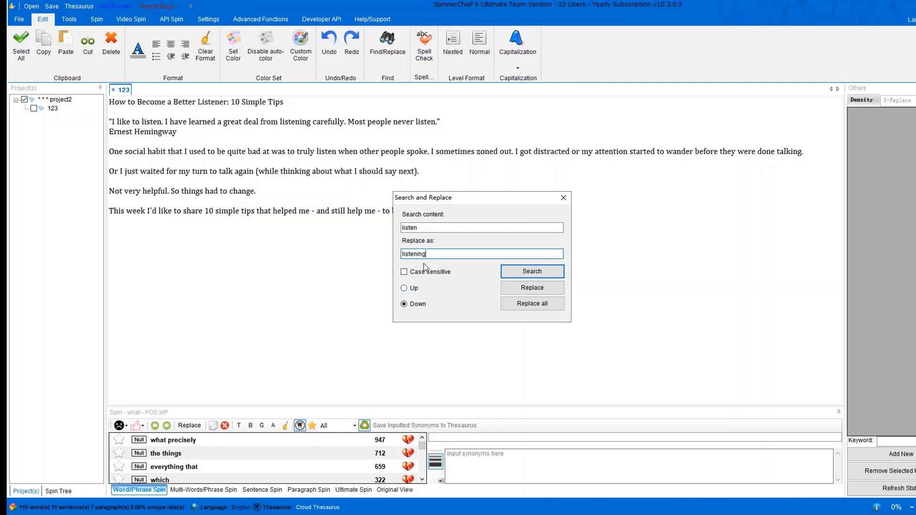
pyautogui.click(544, 304)
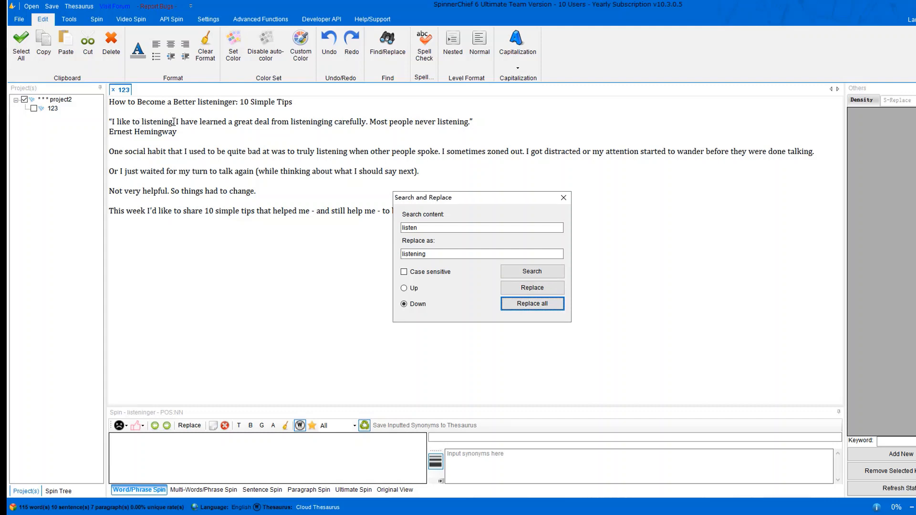
# Change the search term to 'listening' and replace every occurrence with 'listen'.
pyautogui.click(433, 228)
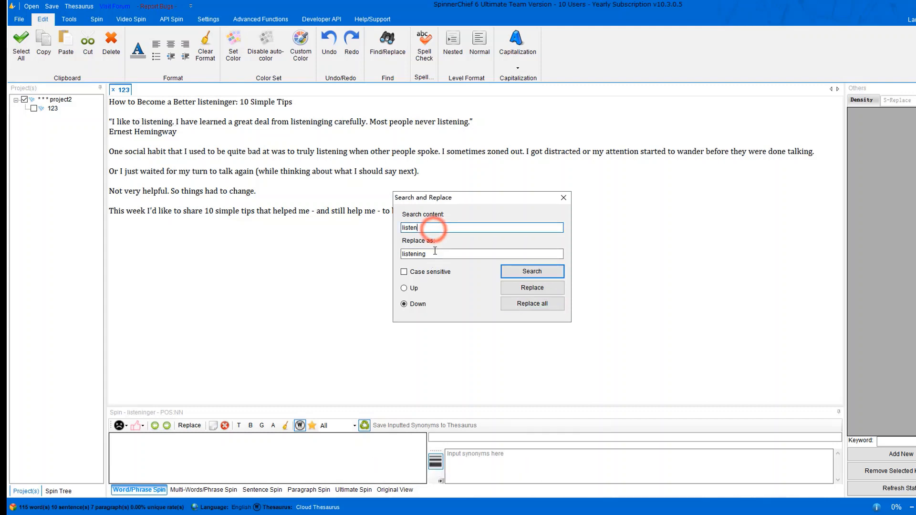
pyautogui.moveTo(435, 251); pyautogui.dragTo(417, 254)
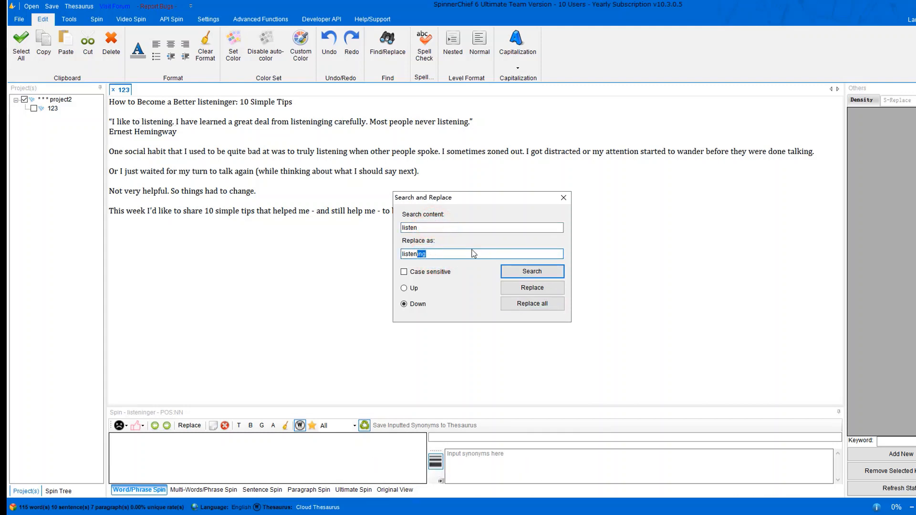
pyautogui.hotkey('ctrl', 'x')
pyautogui.click(437, 226)
pyautogui.hotkey('ctrl', 'v')
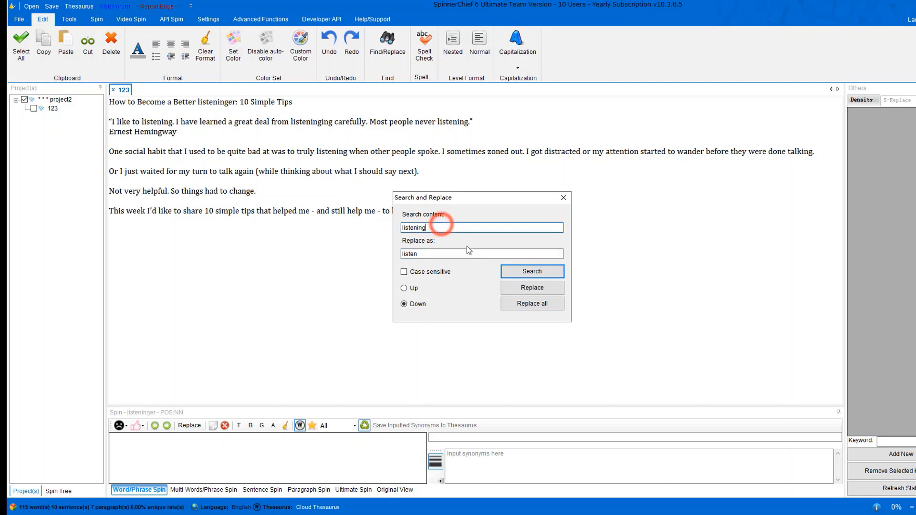
pyautogui.click(531, 304)
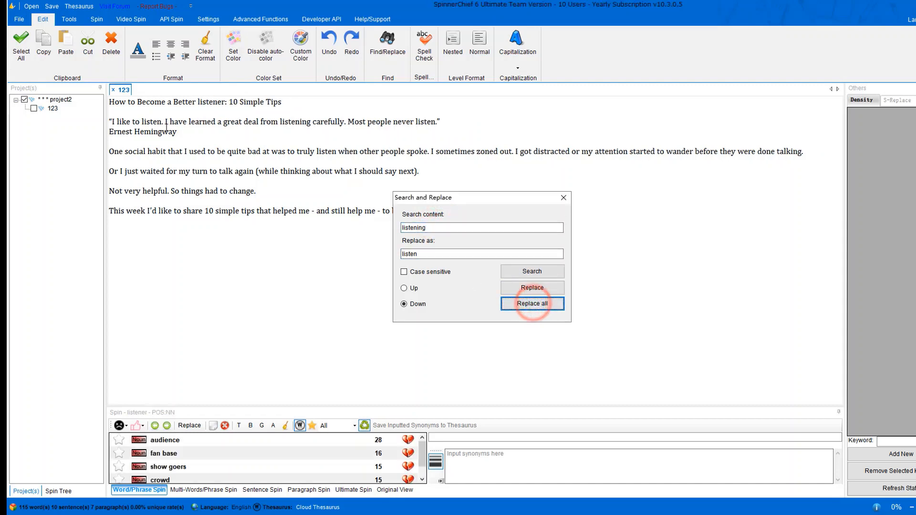
pyautogui.click(564, 199)
# Run a spell check on the article and dismiss the completion message.
pyautogui.click(424, 62)
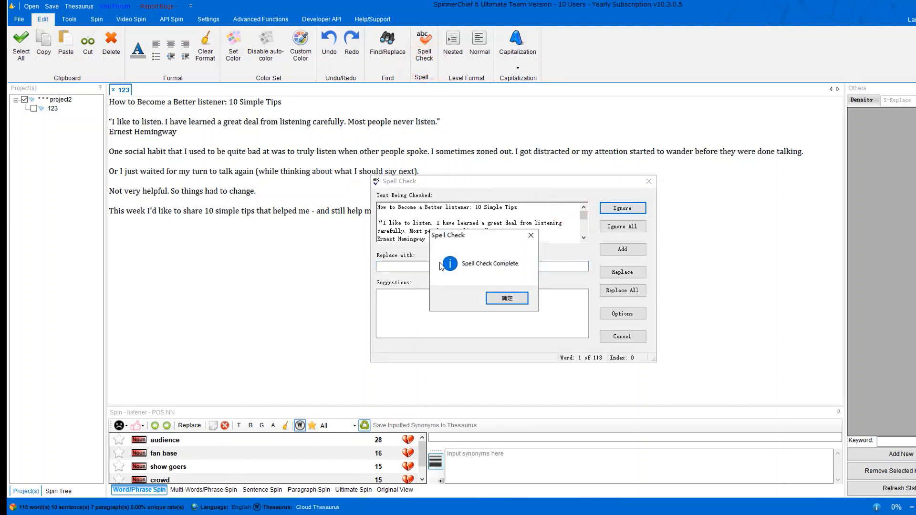
pyautogui.click(523, 298)
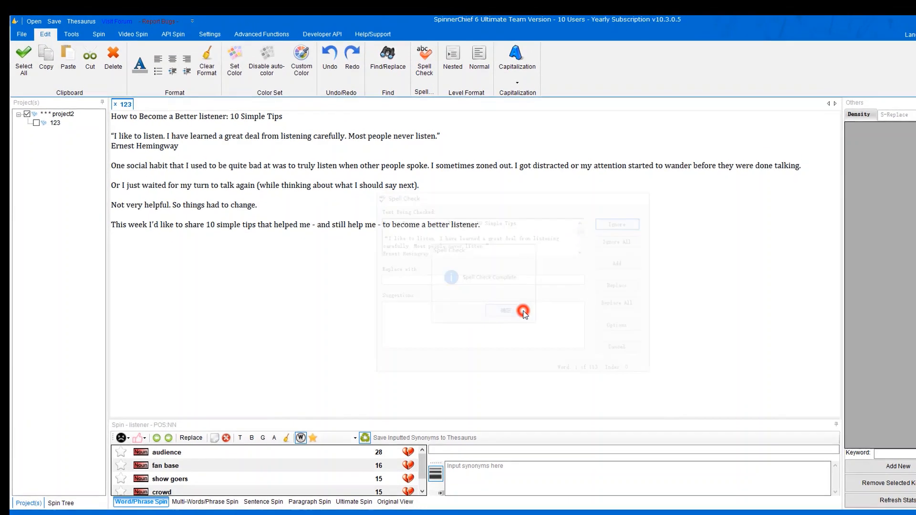
pyautogui.click(69, 20)
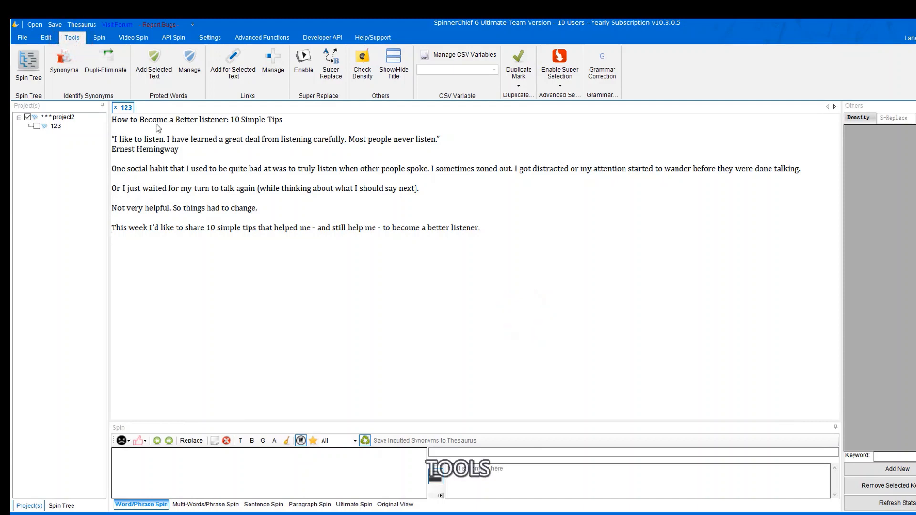
# Add the word 'learned' to the protected words.
pyautogui.click(257, 202)
pyautogui.click(67, 71)
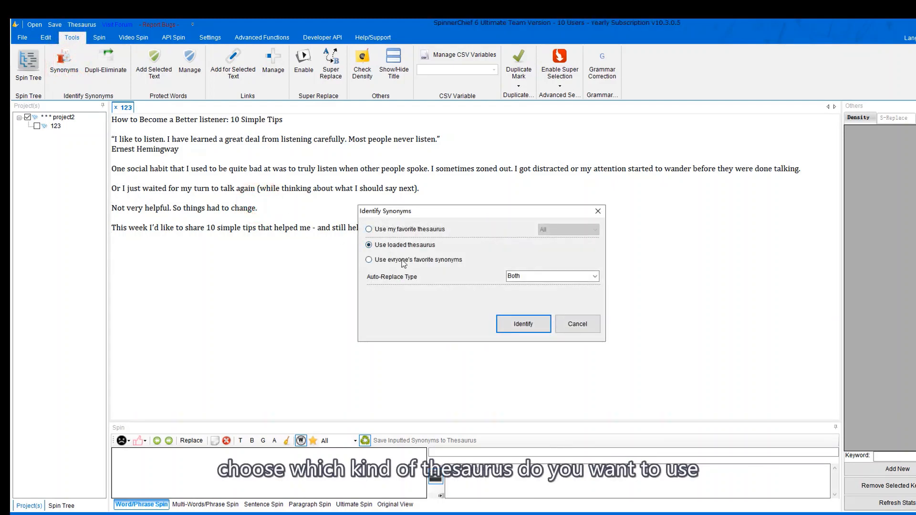
pyautogui.click(590, 332)
pyautogui.doubleClick(214, 139)
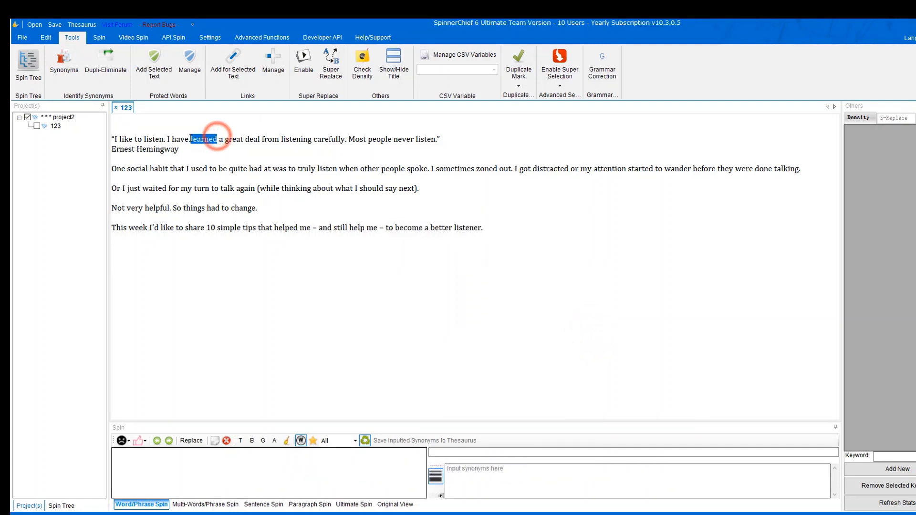
pyautogui.click(157, 68)
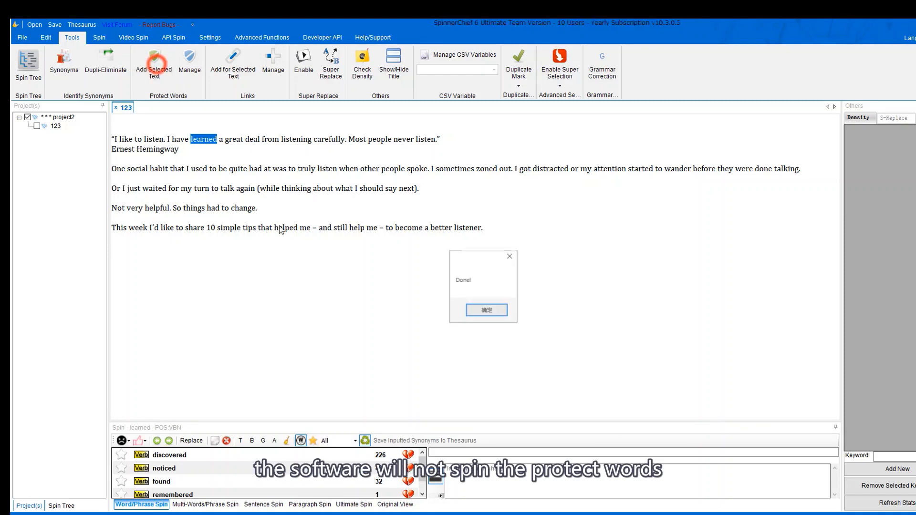
pyautogui.click(486, 310)
# Confirm 'learned' is in the protected words list, then select 'Most people never listen'.
pyautogui.click(189, 59)
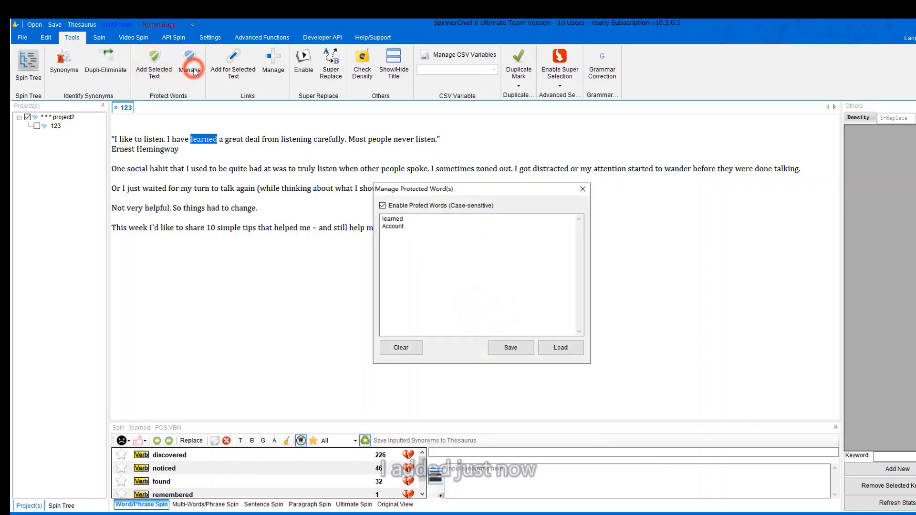
pyautogui.click(399, 221)
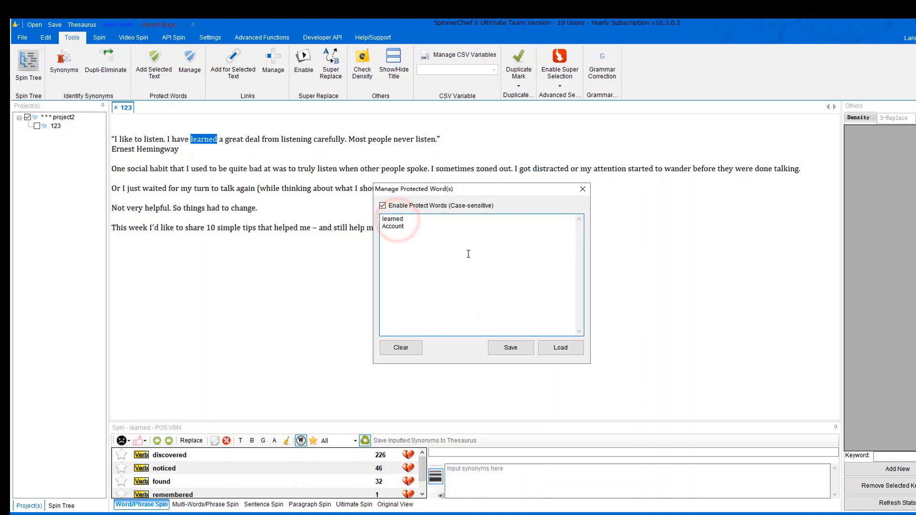
pyautogui.click(582, 190)
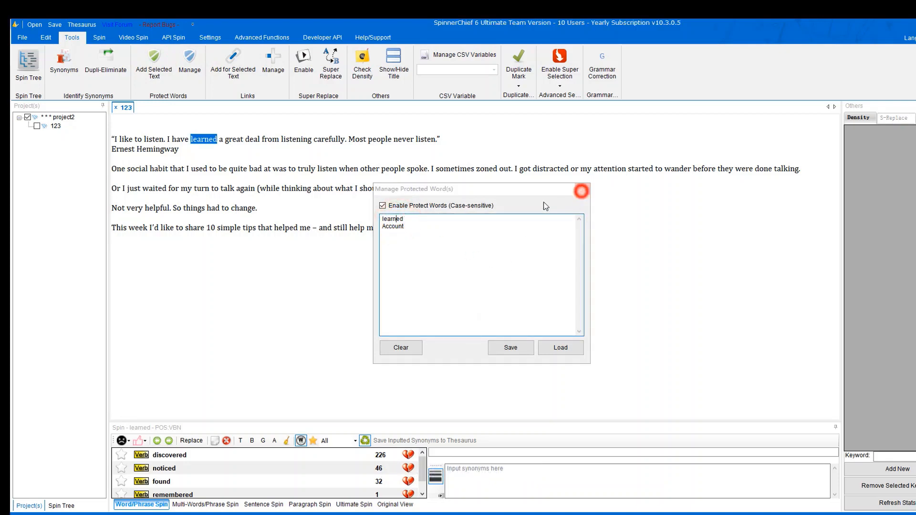
pyautogui.click(206, 150)
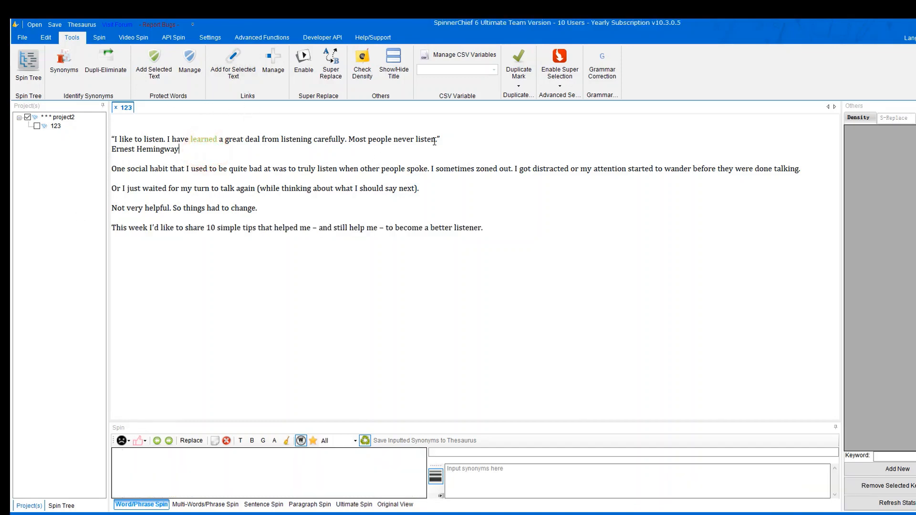
pyautogui.moveTo(435, 139); pyautogui.dragTo(348, 139)
pyautogui.click(233, 62)
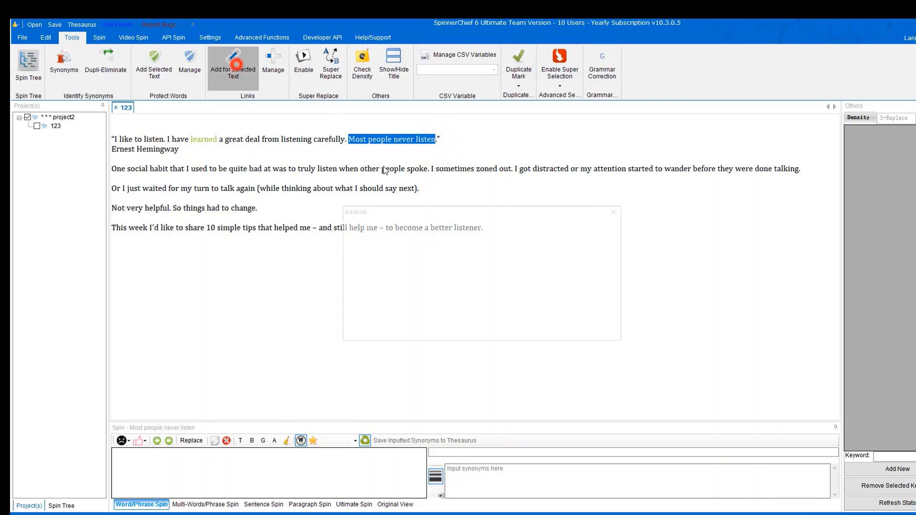
pyautogui.click(406, 270)
pyautogui.write('whitehatbox.com')
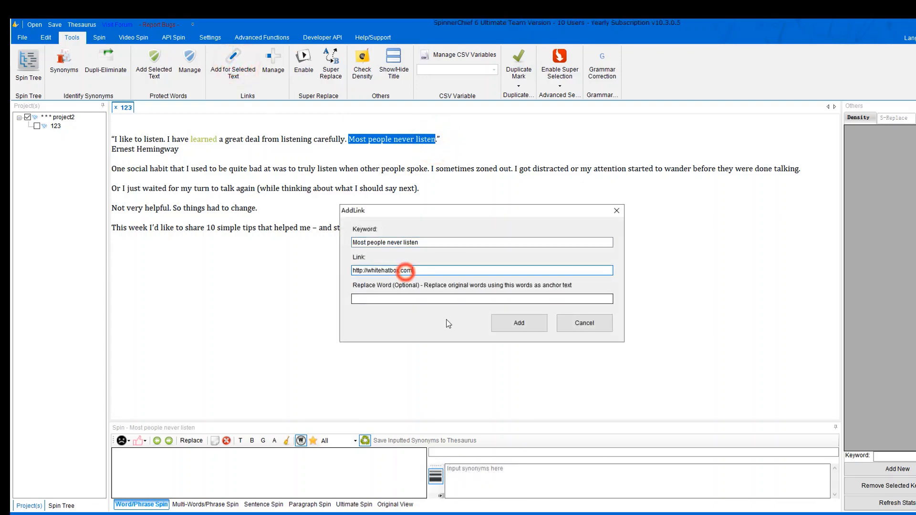
pyautogui.click(451, 299)
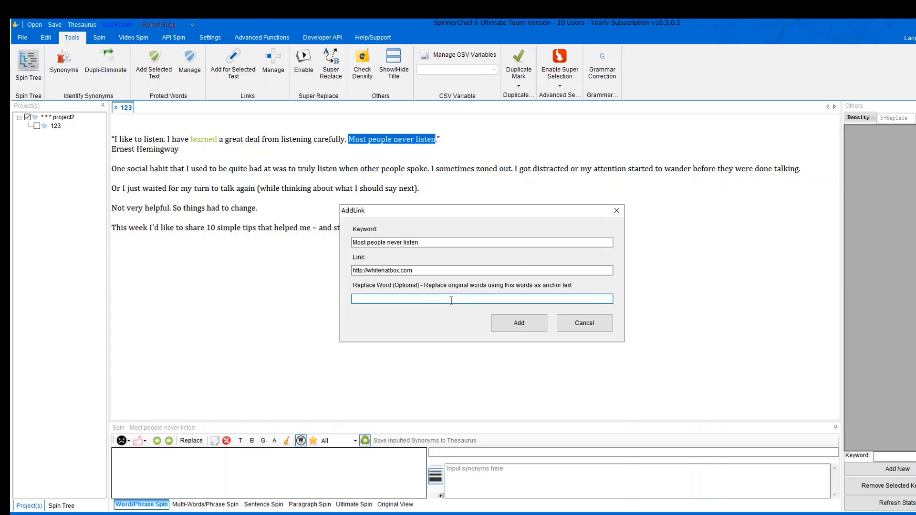
pyautogui.click(534, 322)
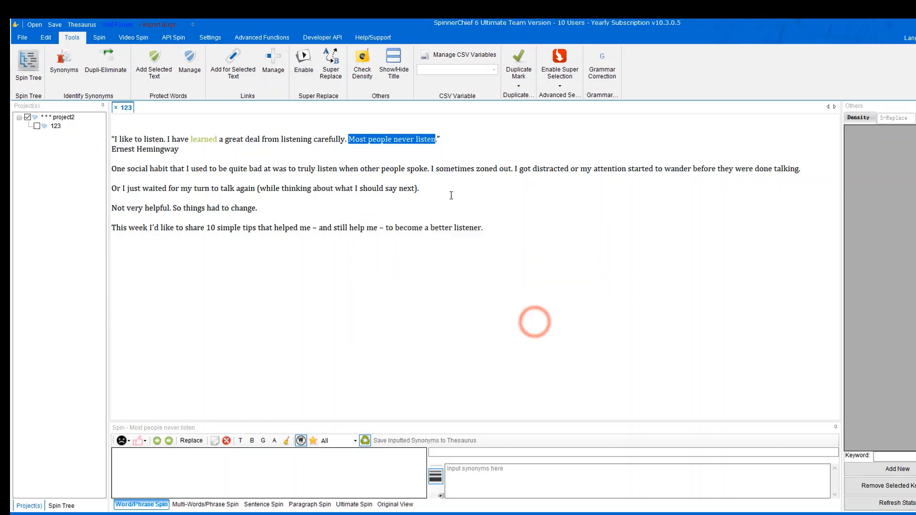
# Check the saved whitehatbox.com link in the managed links list.
pyautogui.click(413, 168)
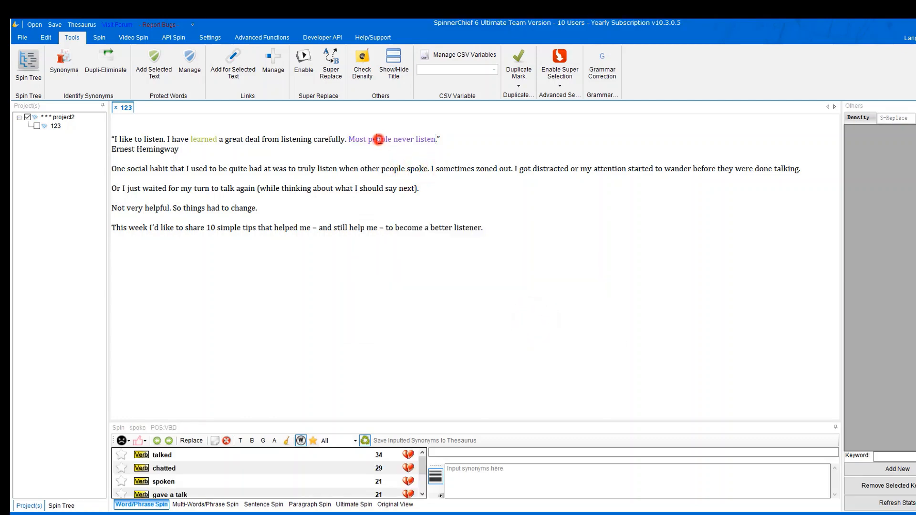
pyautogui.click(378, 139)
pyautogui.click(384, 161)
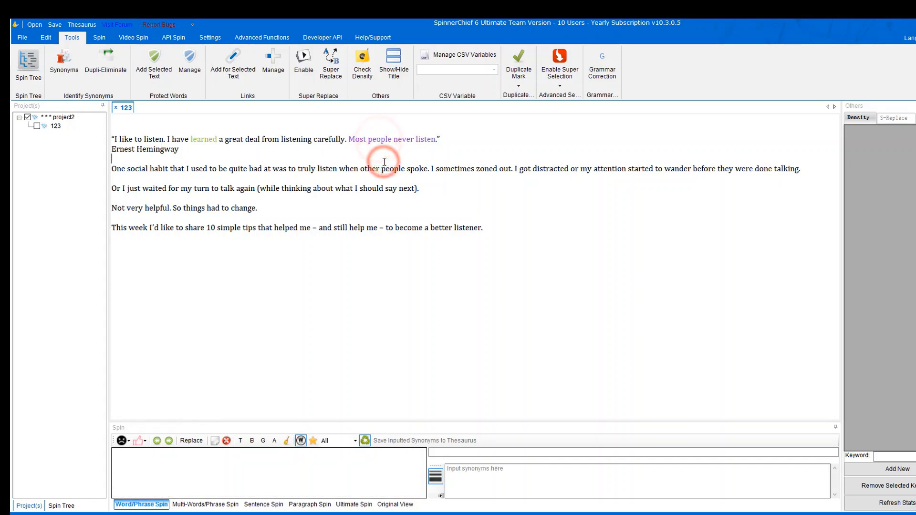
pyautogui.click(273, 64)
pyautogui.click(426, 215)
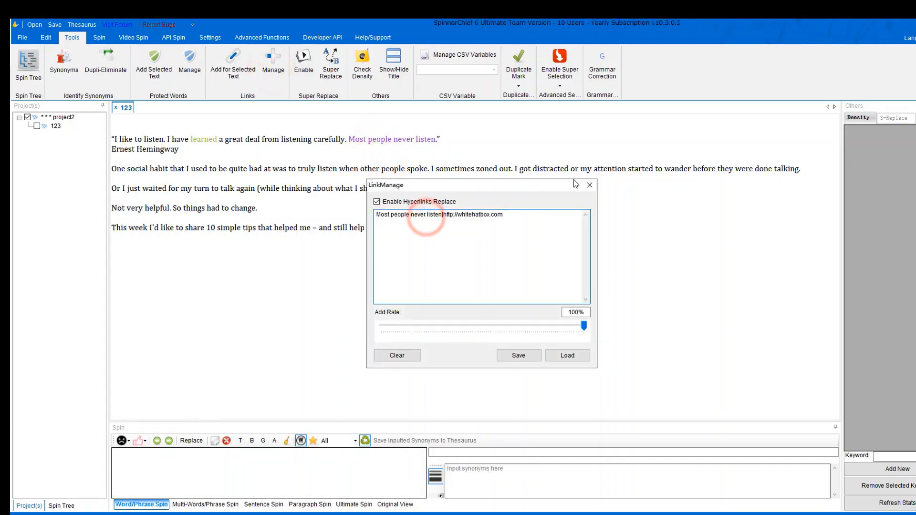
pyautogui.click(592, 187)
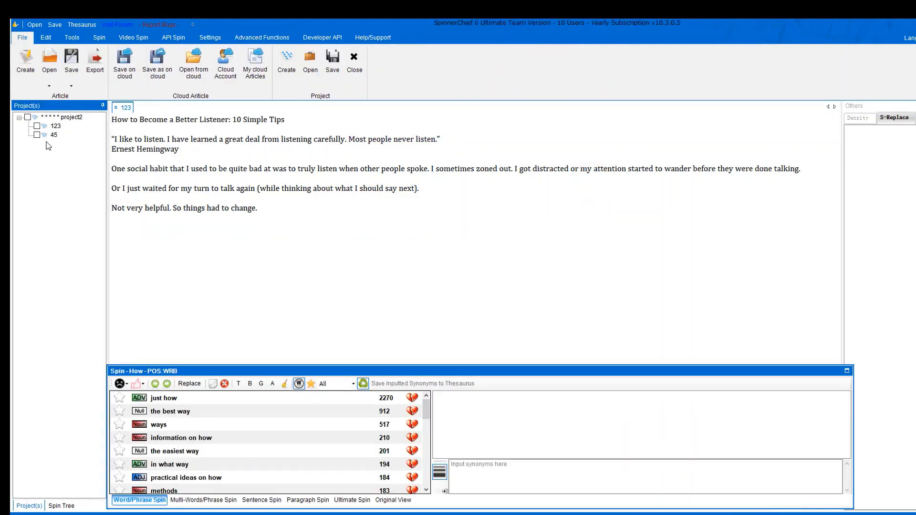
# Open article 45 and identify synonyms with Dupli-Eliminate at frequency 3.
pyautogui.click(46, 137)
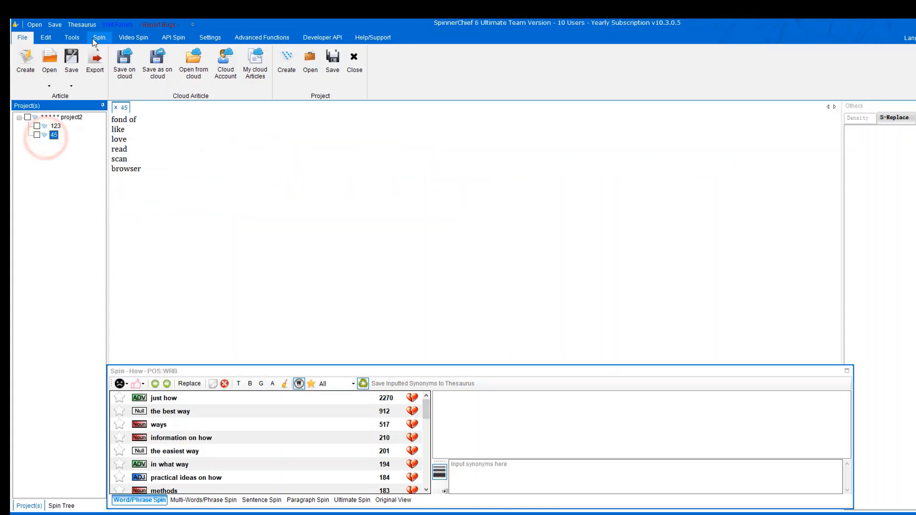
pyautogui.click(72, 37)
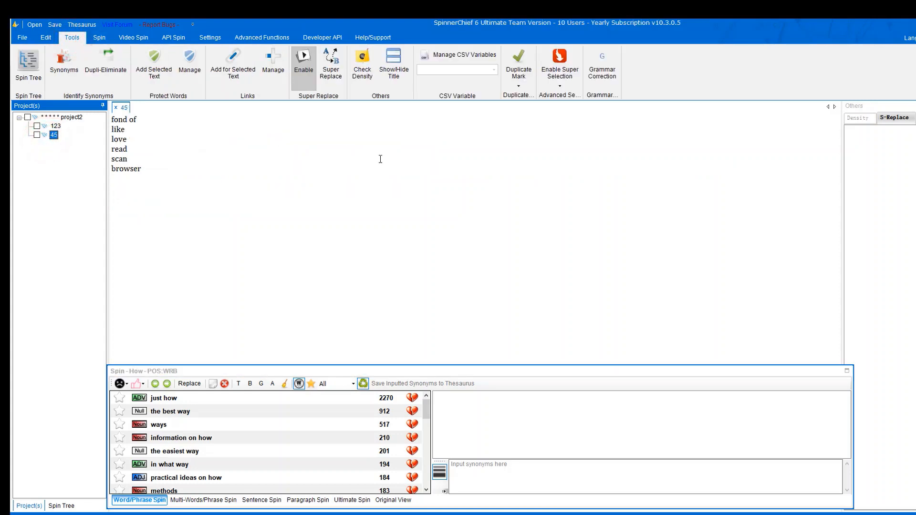
pyautogui.click(106, 64)
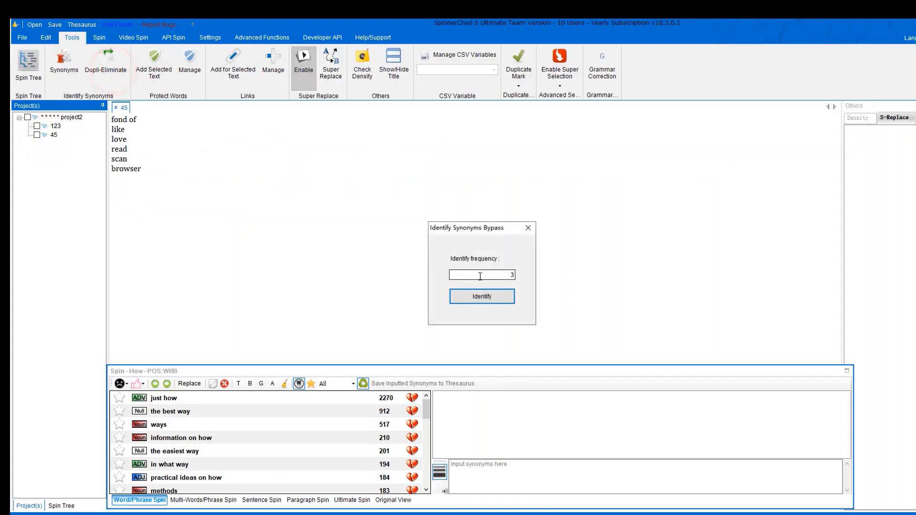
pyautogui.moveTo(480, 277); pyautogui.dragTo(538, 278)
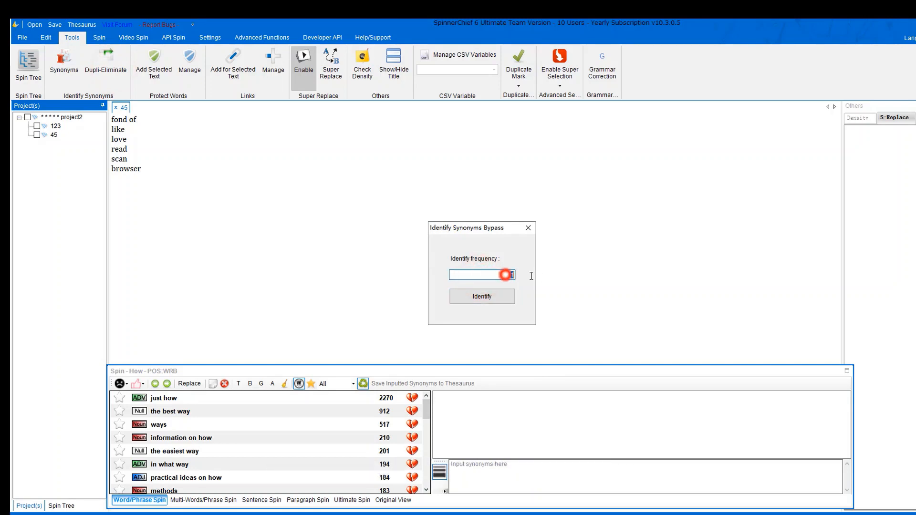
pyautogui.write('2')
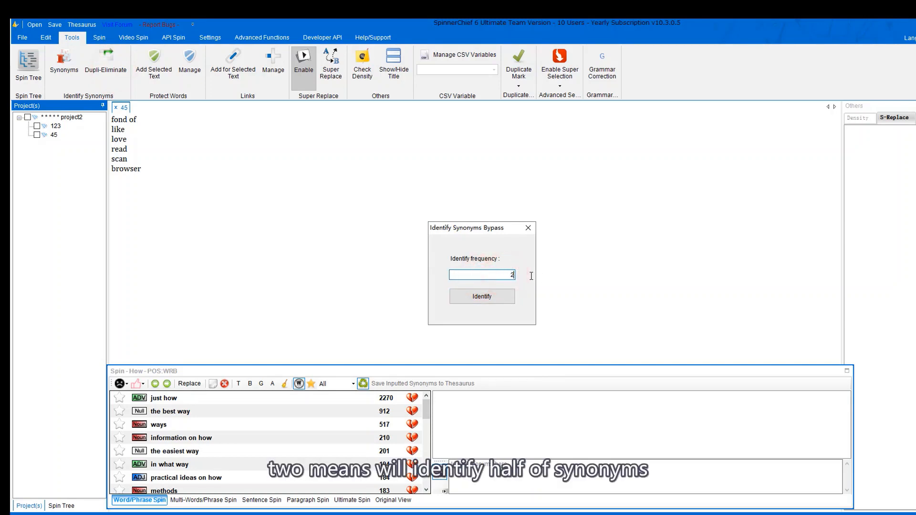
pyautogui.click(499, 274)
pyautogui.write('3')
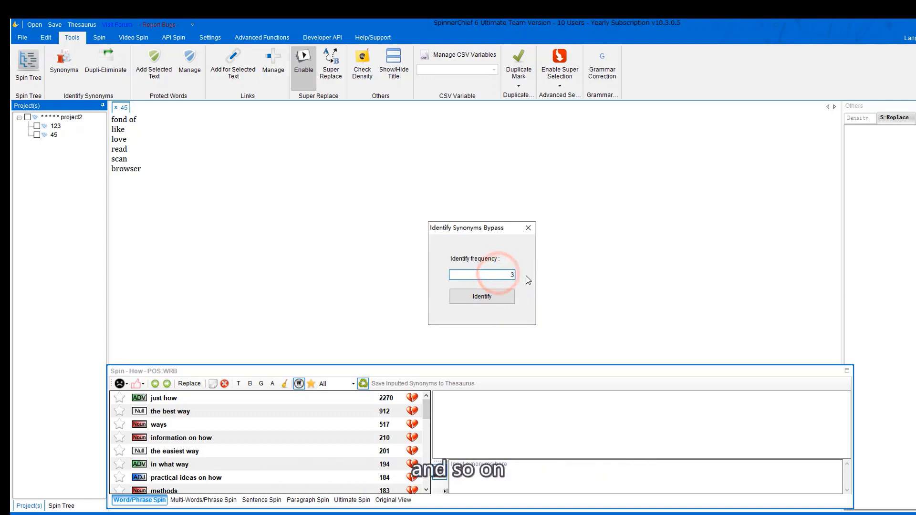
pyautogui.click(481, 296)
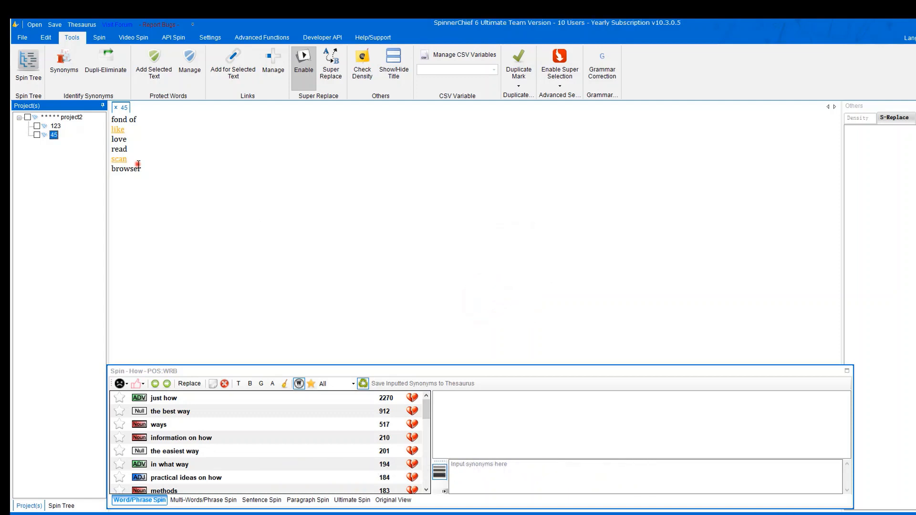
# Review the marked words 'like' and 'scan', then return to article 123.
pyautogui.moveTo(138, 165); pyautogui.dragTo(113, 135)
pyautogui.click(254, 201)
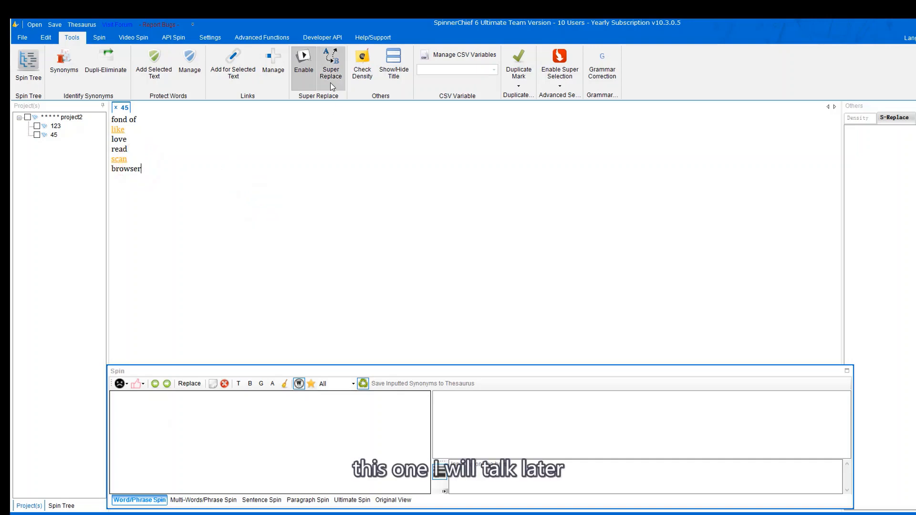
pyautogui.click(325, 178)
pyautogui.click(52, 127)
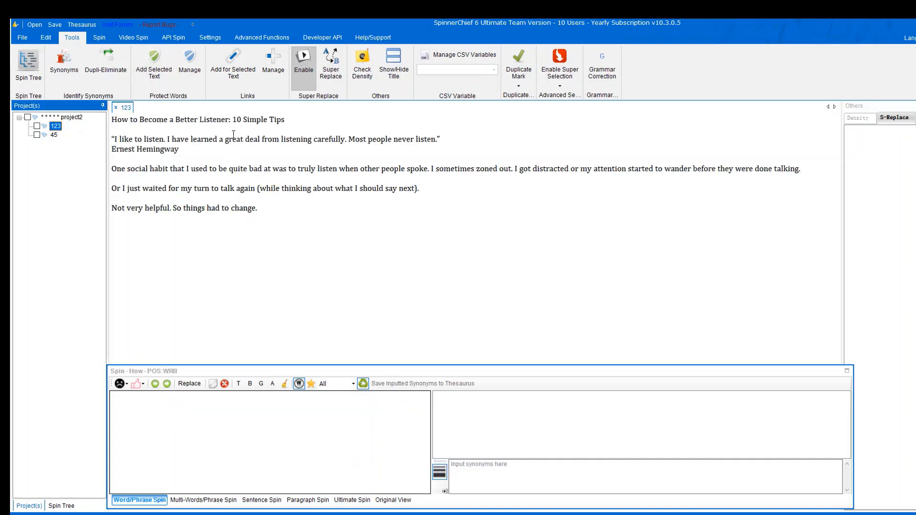
# Check the keyword density of 'How to Become a Better Listener' (1.15%) and toggle the title field.
pyautogui.click(235, 134)
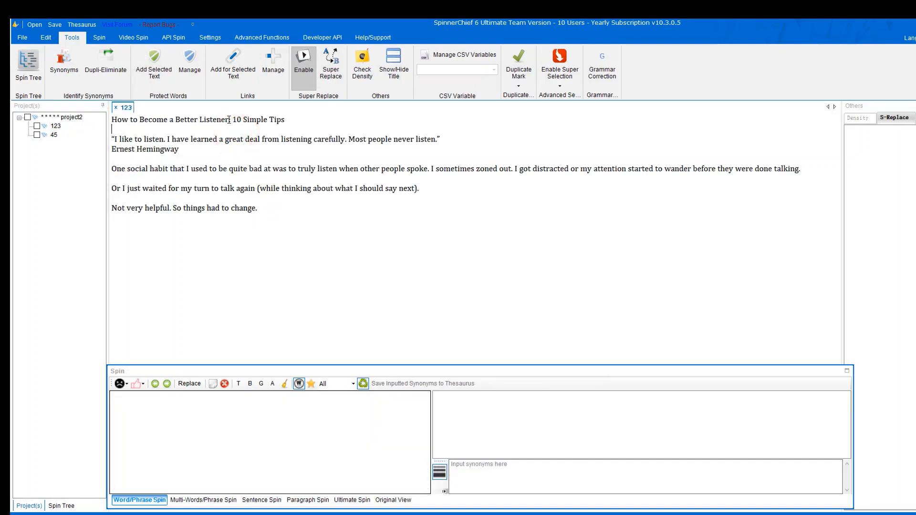
pyautogui.moveTo(229, 120); pyautogui.dragTo(111, 120)
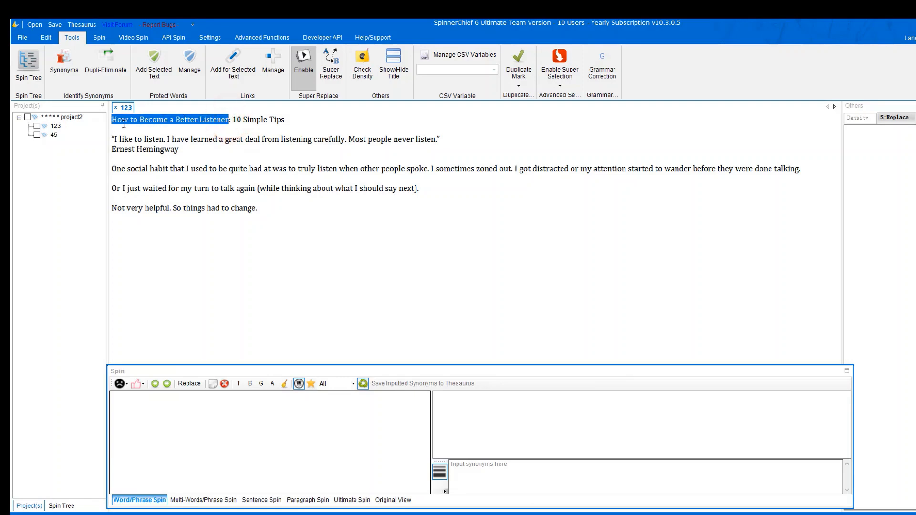
pyautogui.click(361, 71)
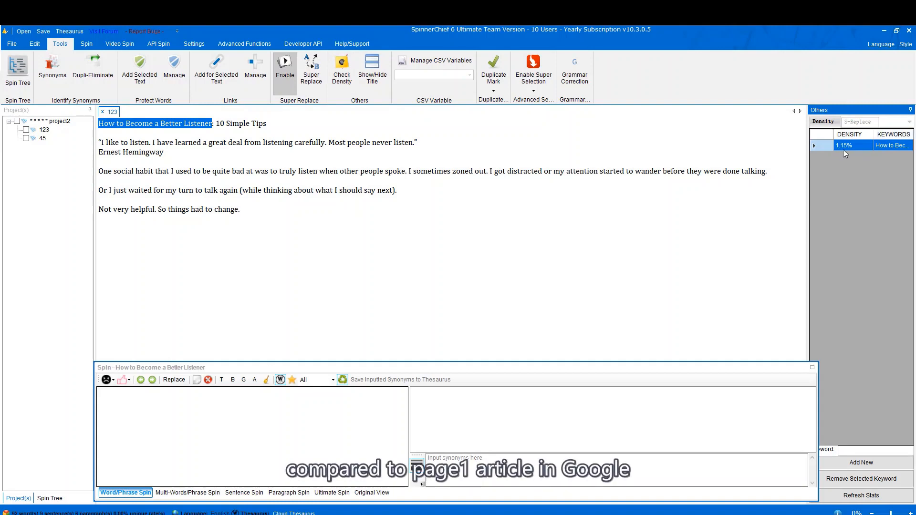
pyautogui.click(372, 70)
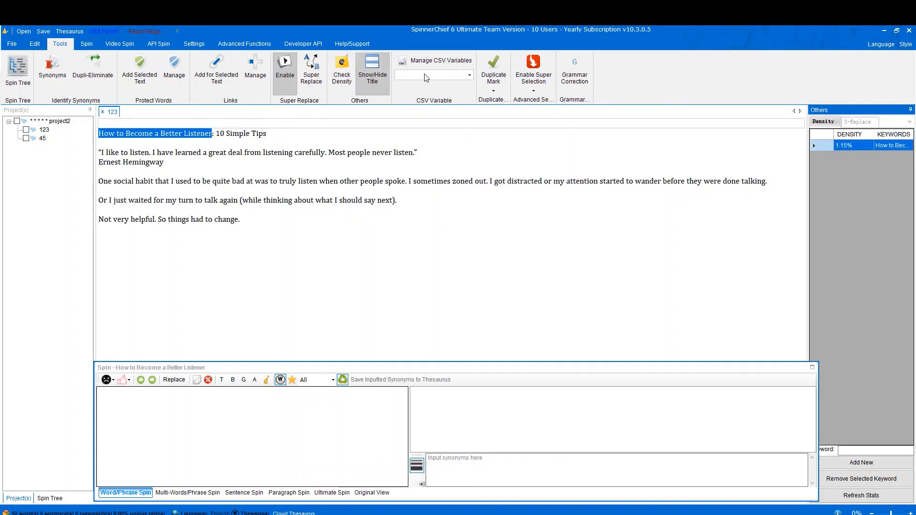
pyautogui.click(380, 76)
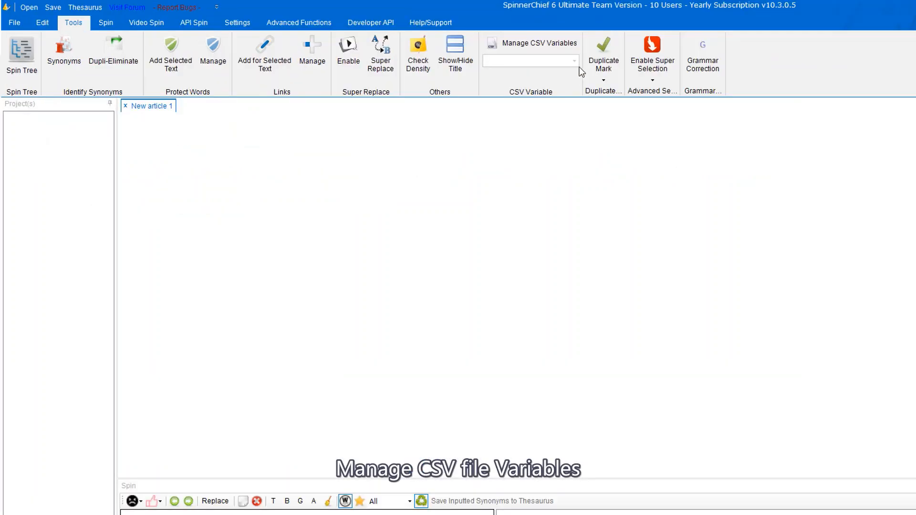
# Enable CSV spin with sequential substitution and load list.csv.
pyautogui.click(570, 44)
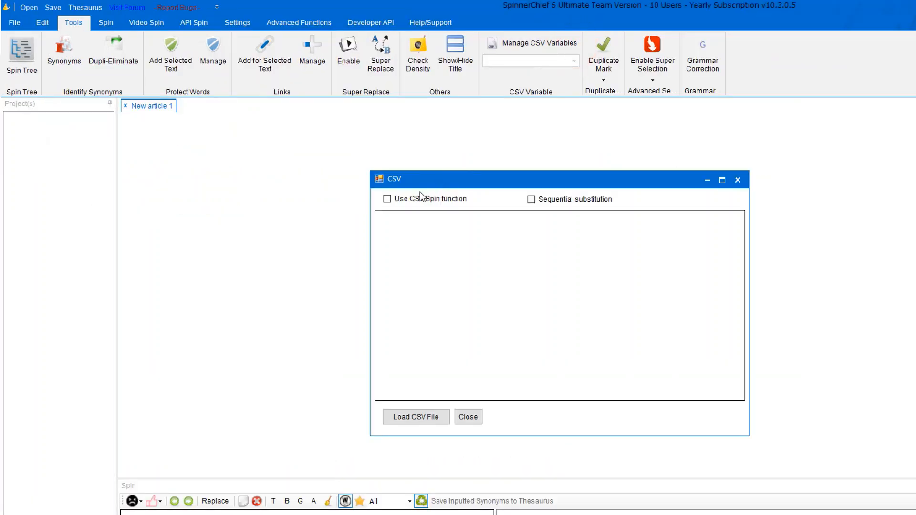
pyautogui.click(388, 199)
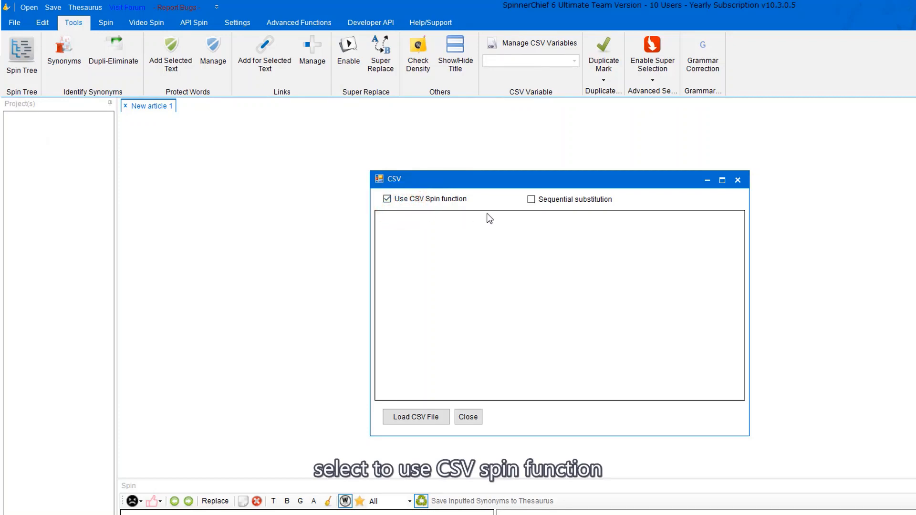
pyautogui.click(532, 201)
pyautogui.click(429, 417)
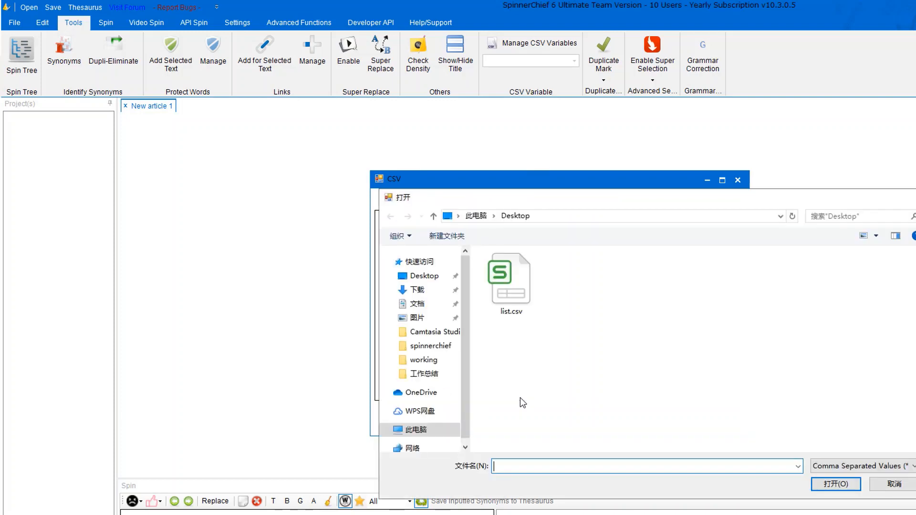
pyautogui.click(514, 314)
pyautogui.click(834, 483)
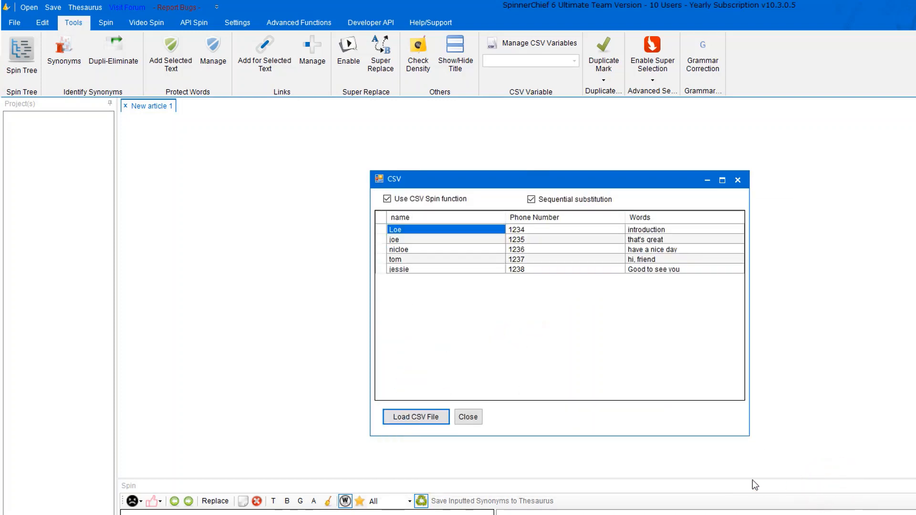
pyautogui.click(738, 180)
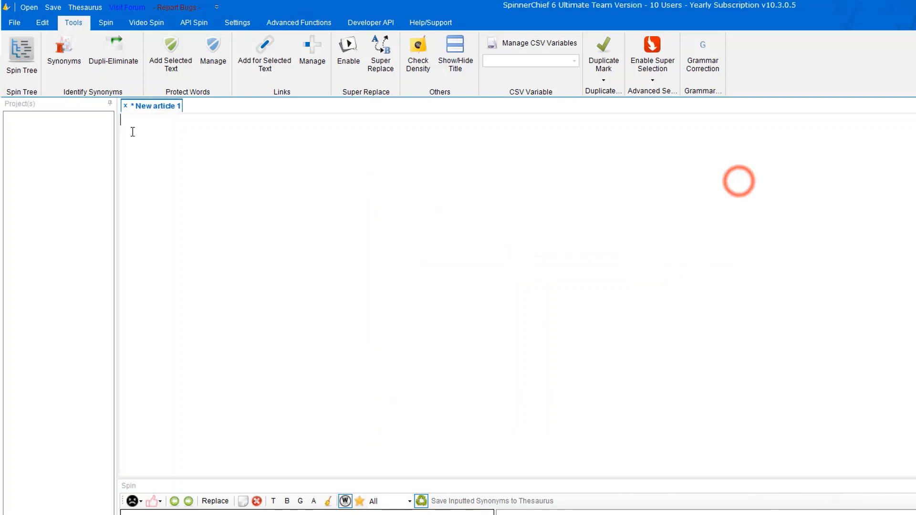
# Type 'hi,' followed by the [name], [Phone Number] and [Words] CSV variables.
pyautogui.write('hi,')
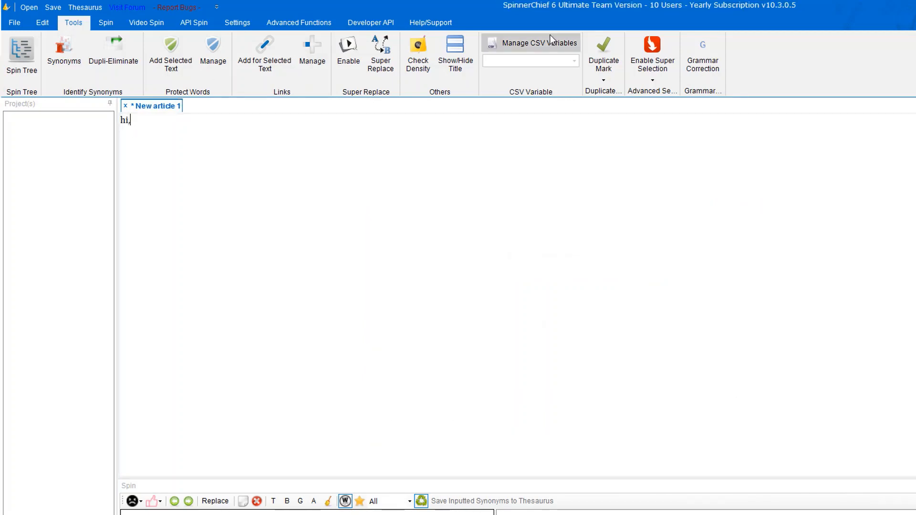
pyautogui.click(537, 58)
pyautogui.click(527, 73)
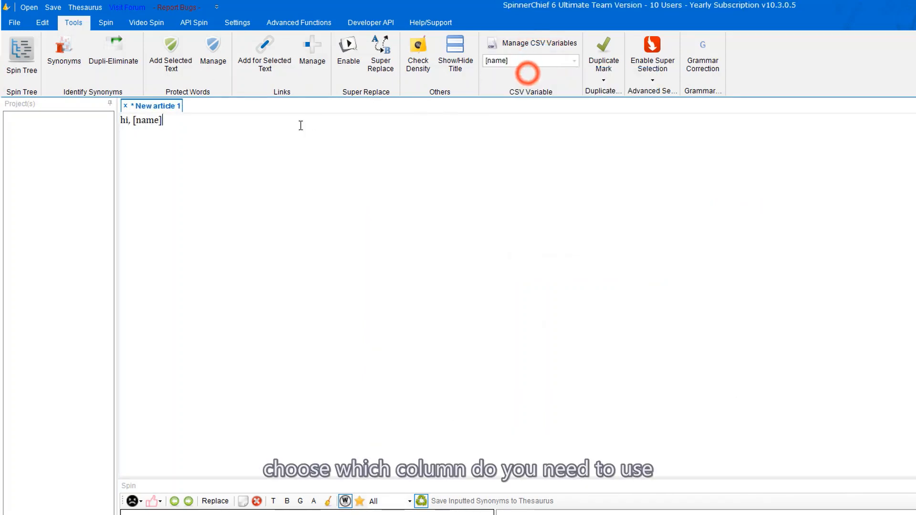
pyautogui.click(239, 131)
pyautogui.click(539, 62)
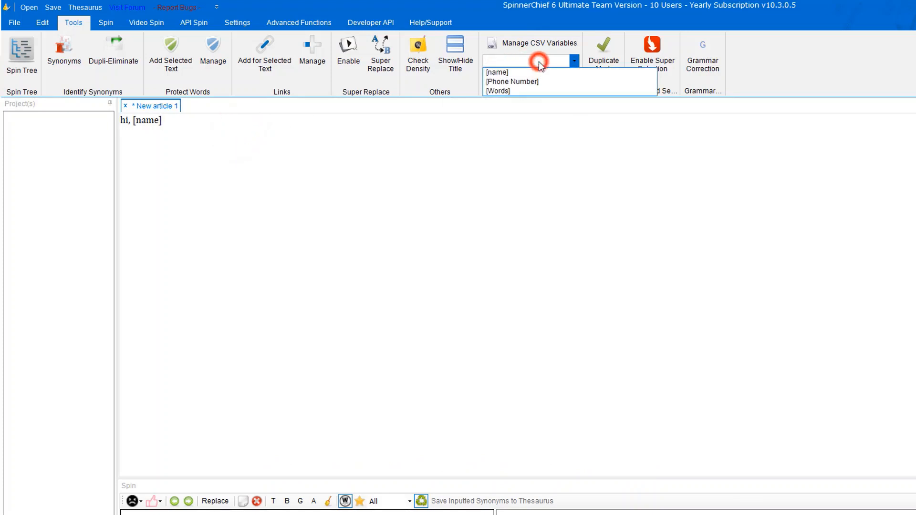
pyautogui.click(518, 81)
pyautogui.click(552, 61)
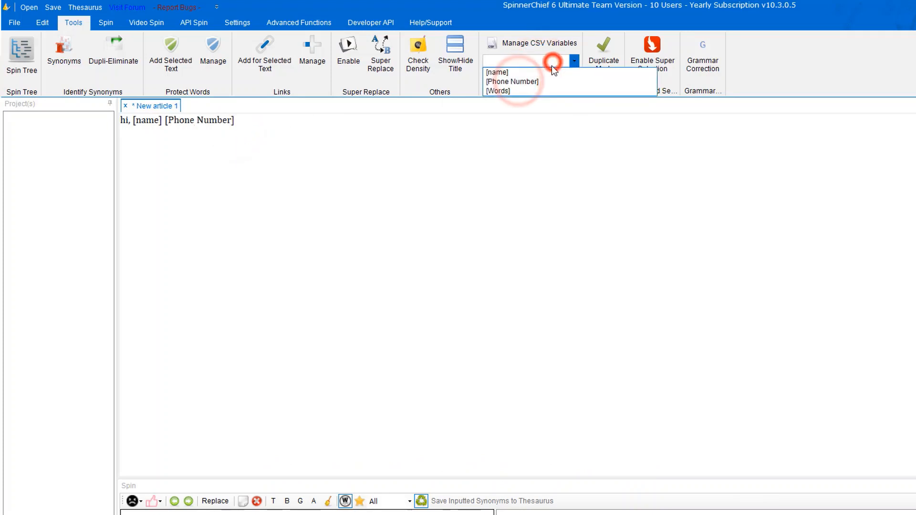
pyautogui.click(525, 91)
pyautogui.click(269, 149)
pyautogui.click(105, 22)
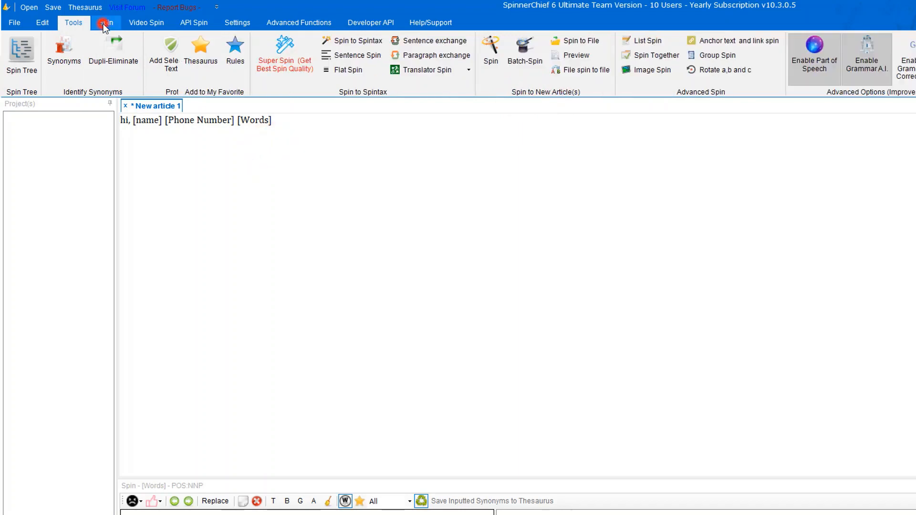
# Generate six CSV-filled spun articles, review Articles 1 and 2, then paste the listening article back.
pyautogui.click(493, 59)
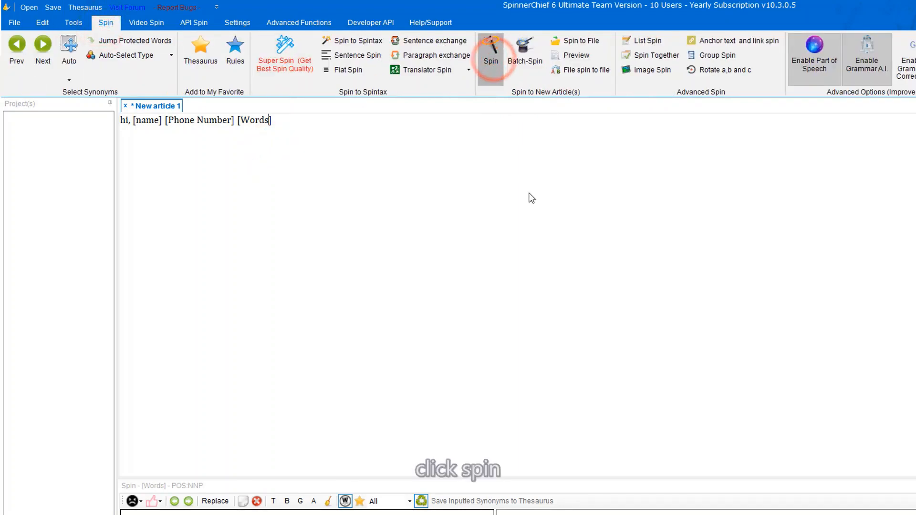
pyautogui.click(661, 429)
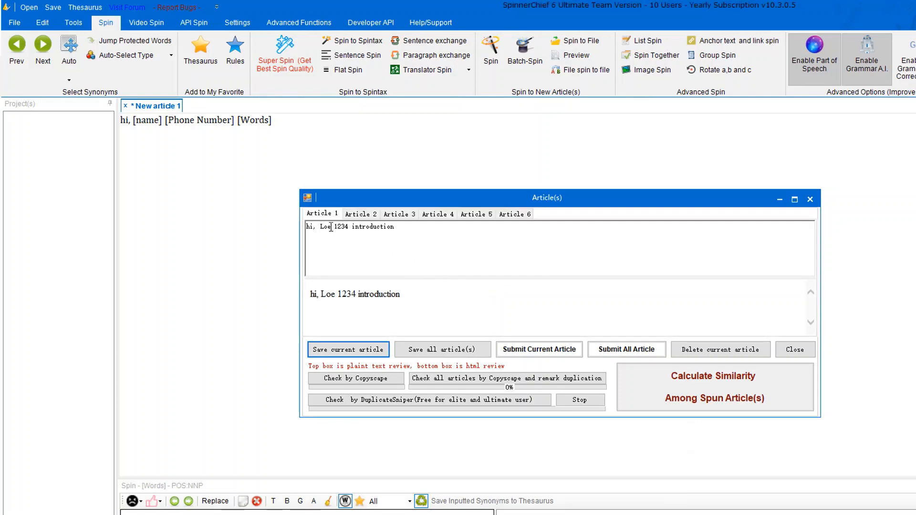
pyautogui.moveTo(397, 227); pyautogui.dragTo(294, 222)
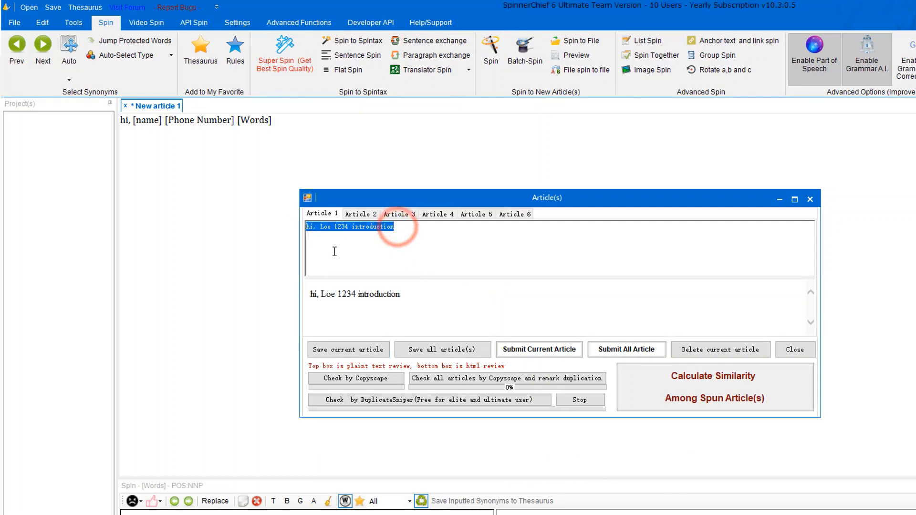
pyautogui.moveTo(417, 293); pyautogui.dragTo(297, 288)
pyautogui.click(388, 305)
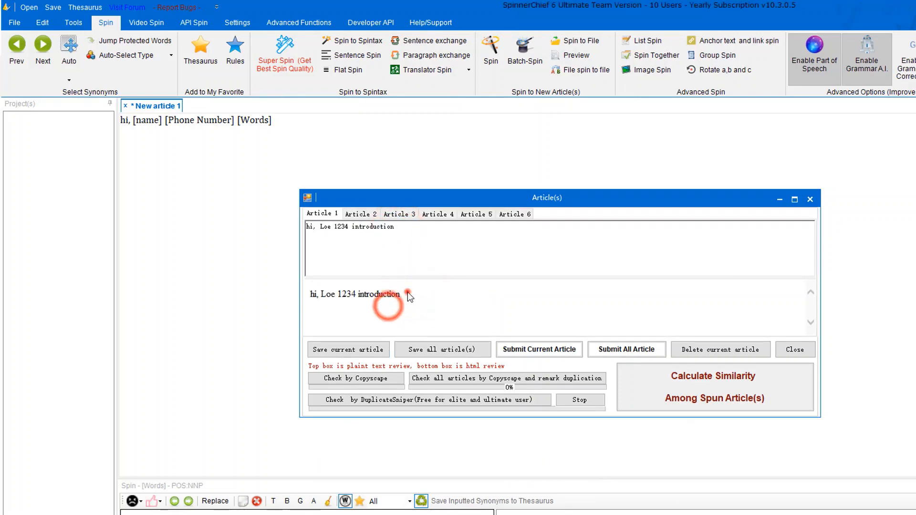
pyautogui.moveTo(408, 292); pyautogui.dragTo(321, 294)
pyautogui.click(350, 214)
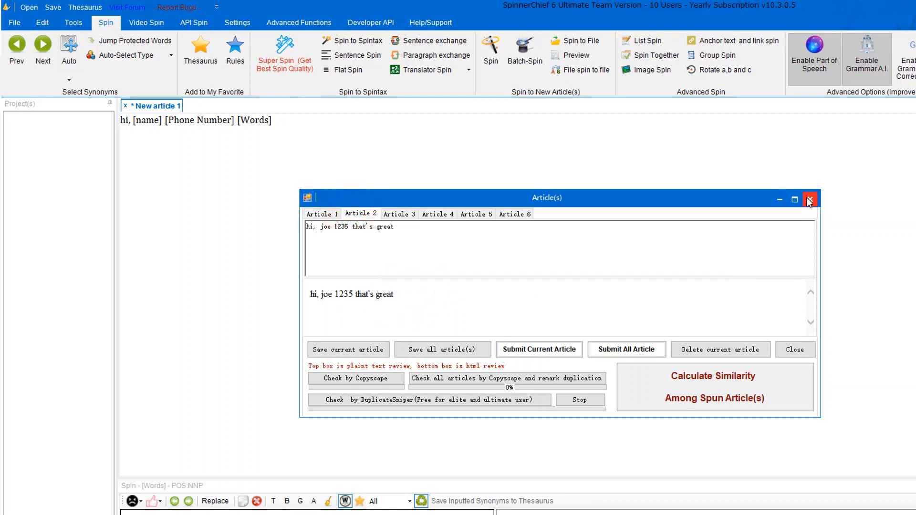
pyautogui.click(809, 200)
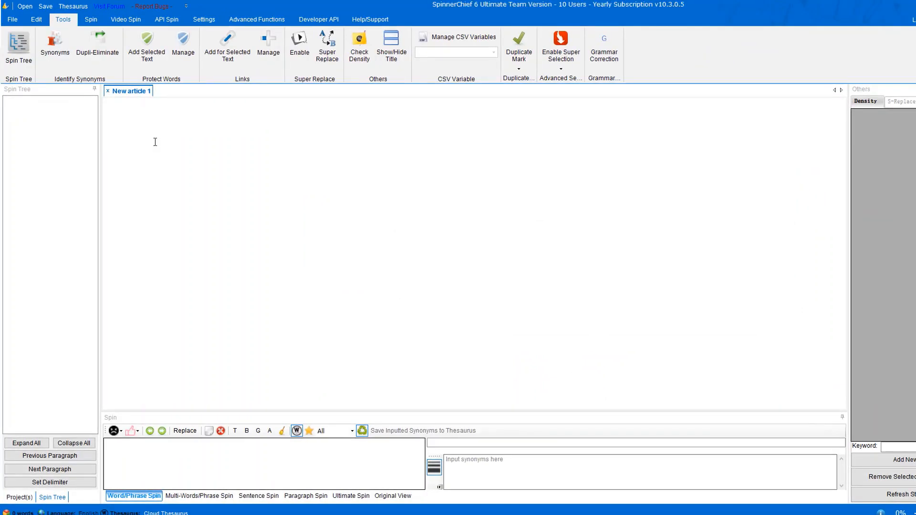
pyautogui.hotkey('ctrl', 'v')
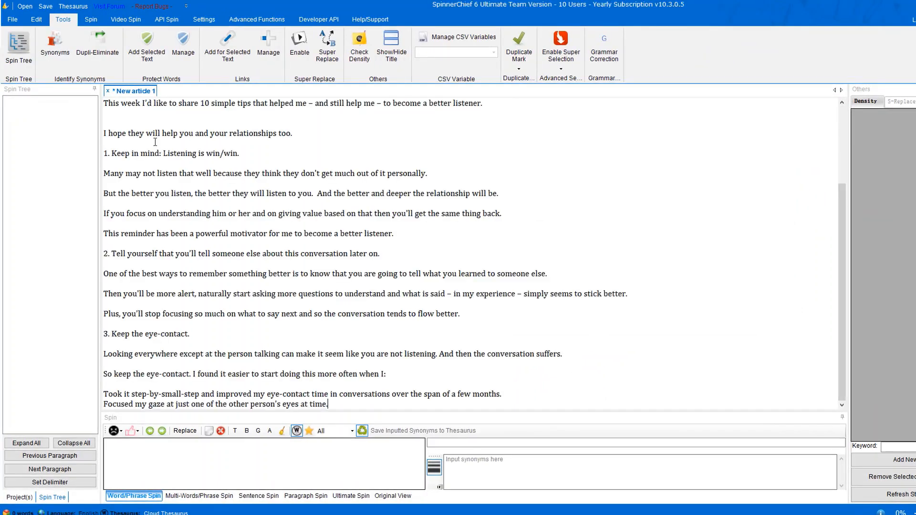
# Split the article into a spin tree of paragraphs and sentences, adding '.' as a sentence delimiter.
pyautogui.click(19, 47)
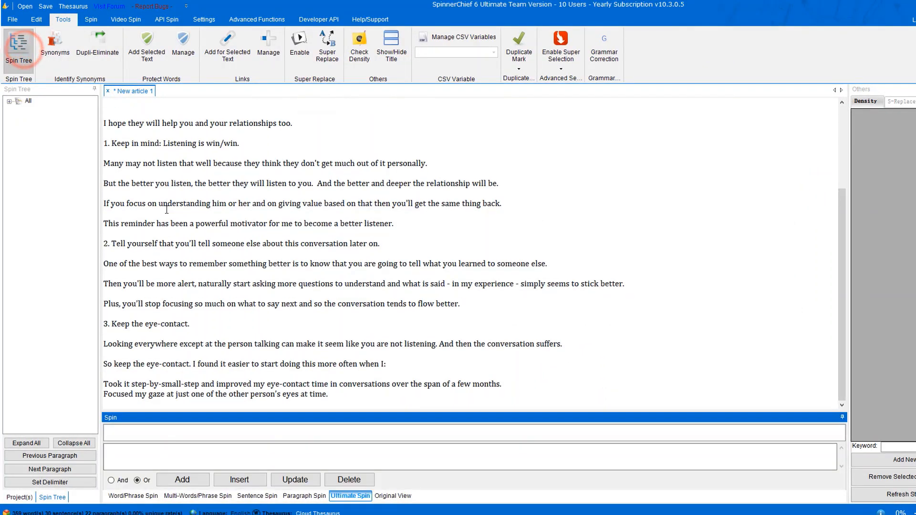
pyautogui.click(9, 102)
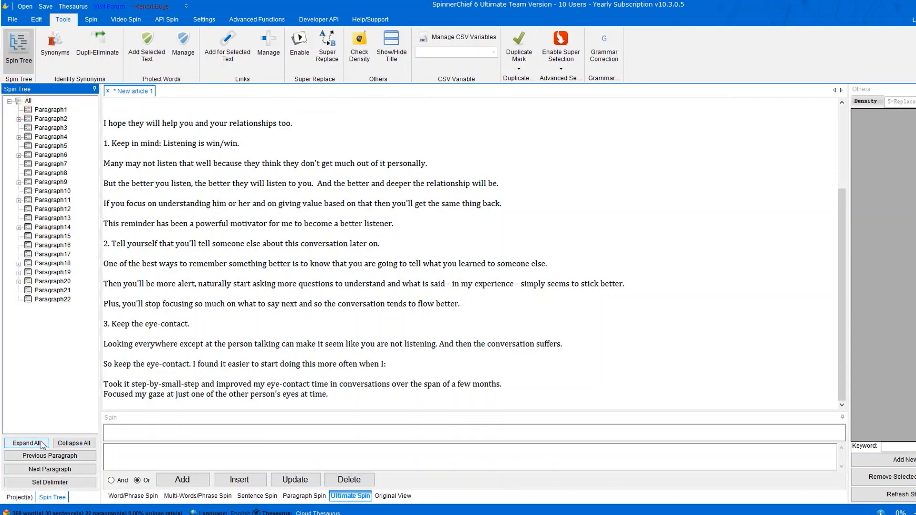
pyautogui.click(26, 442)
pyautogui.click(49, 481)
pyautogui.click(365, 223)
pyautogui.click(539, 300)
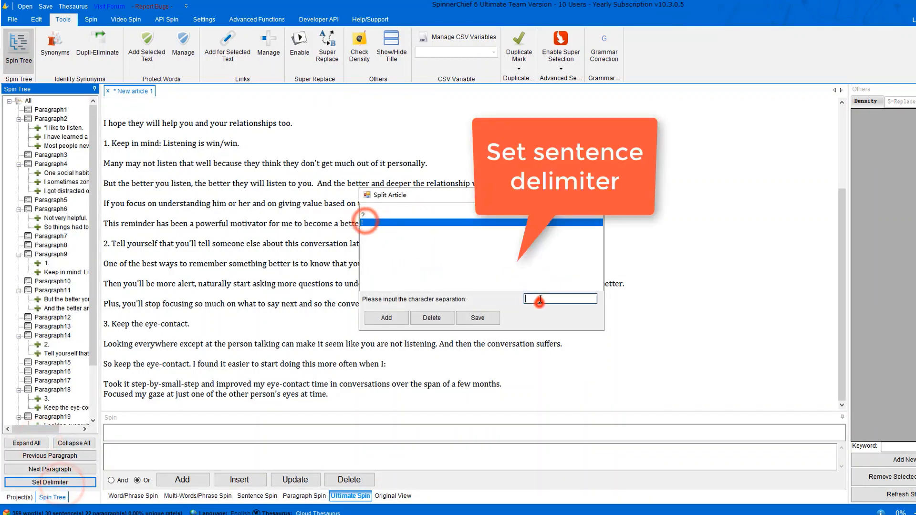
pyautogui.write('.')
pyautogui.click(385, 318)
pyautogui.click(443, 318)
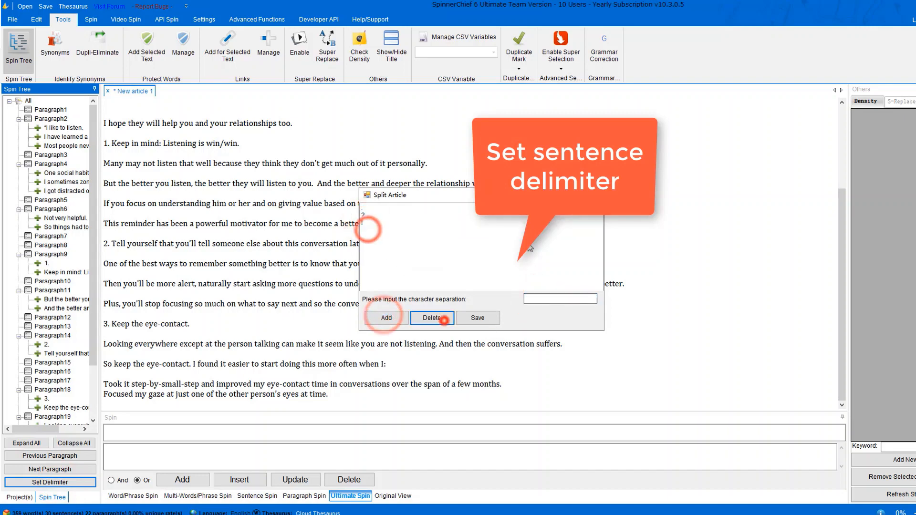
pyautogui.click(594, 195)
# Add '10 advice' as an alternative to the title 'How to Become a Better Listener: 10 Simple Tips'.
pyautogui.click(56, 108)
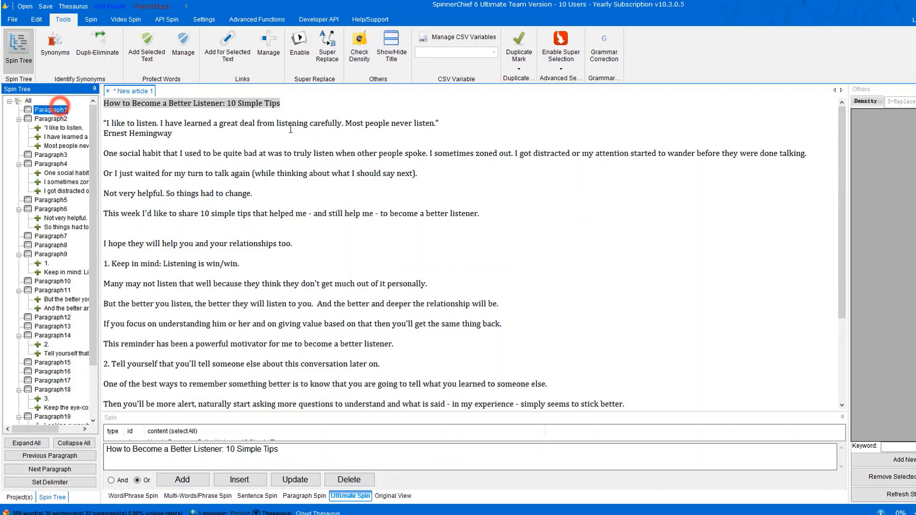
pyautogui.click(288, 105)
pyautogui.scroll(-2, 215, 333)
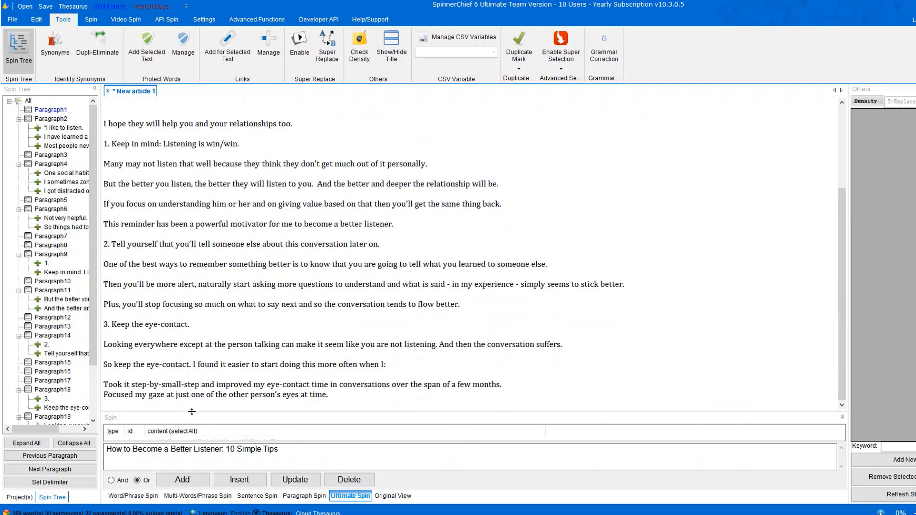
pyautogui.moveTo(191, 411); pyautogui.dragTo(191, 382)
pyautogui.click(300, 433)
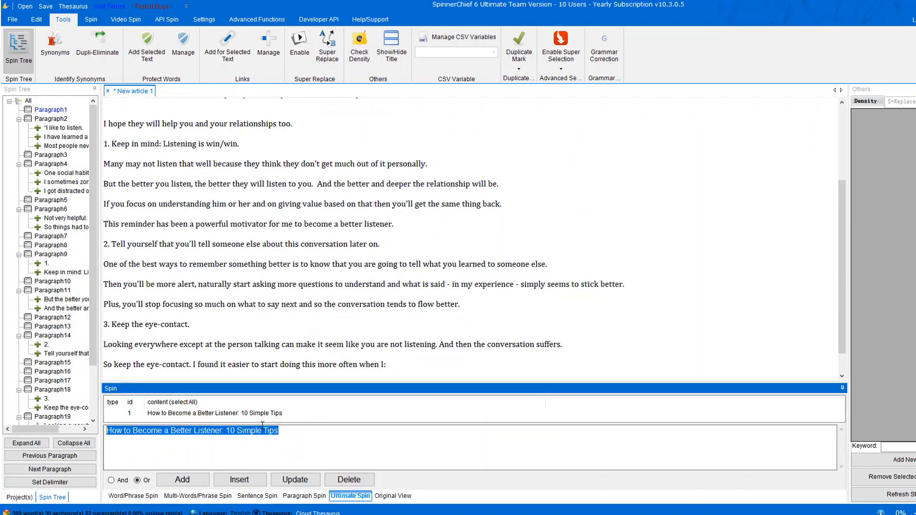
pyautogui.write('10 advice')
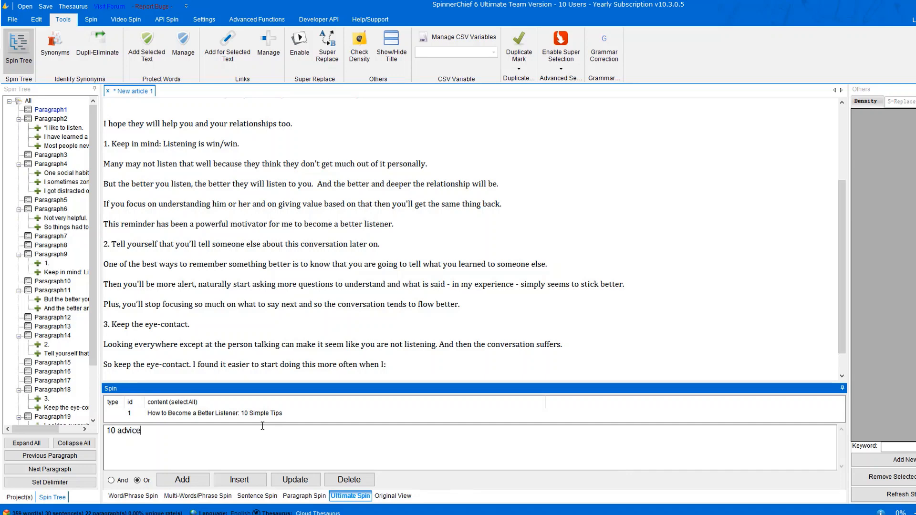
pyautogui.click(187, 480)
# Inspect the title spintax and select the opening sentence about a bad listening habit.
pyautogui.click(304, 102)
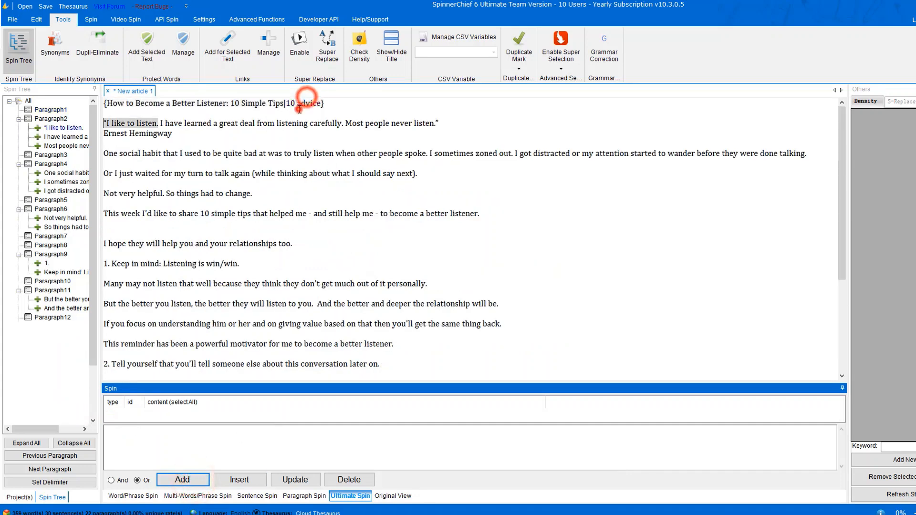
pyautogui.click(299, 102)
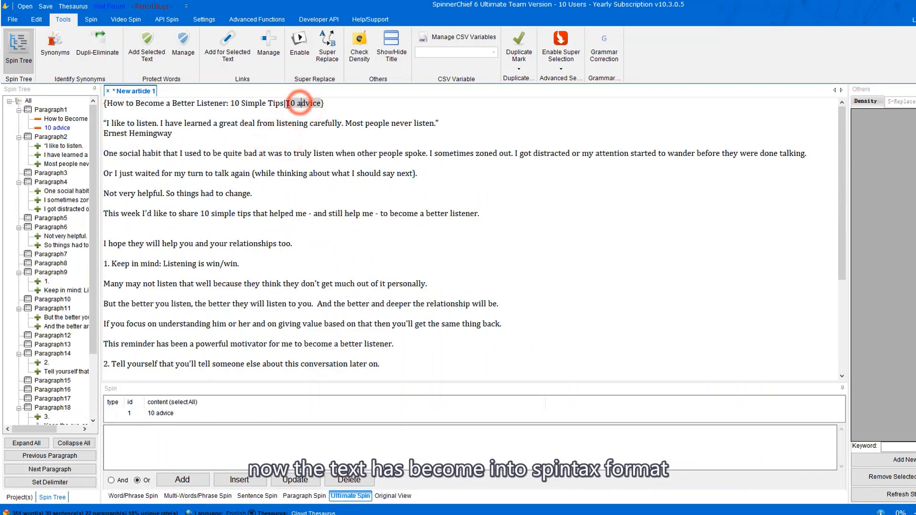
pyautogui.click(341, 103)
pyautogui.click(307, 123)
pyautogui.moveTo(331, 104); pyautogui.dragTo(112, 104)
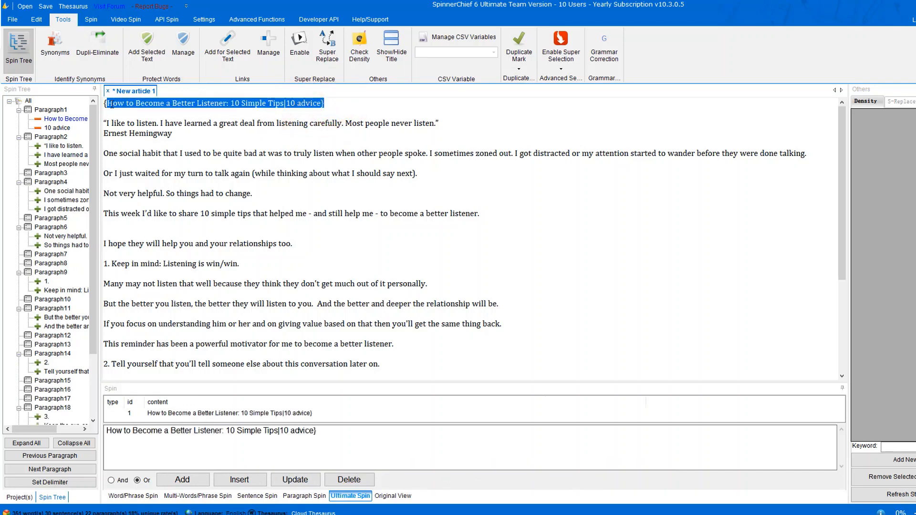
pyautogui.click(132, 155)
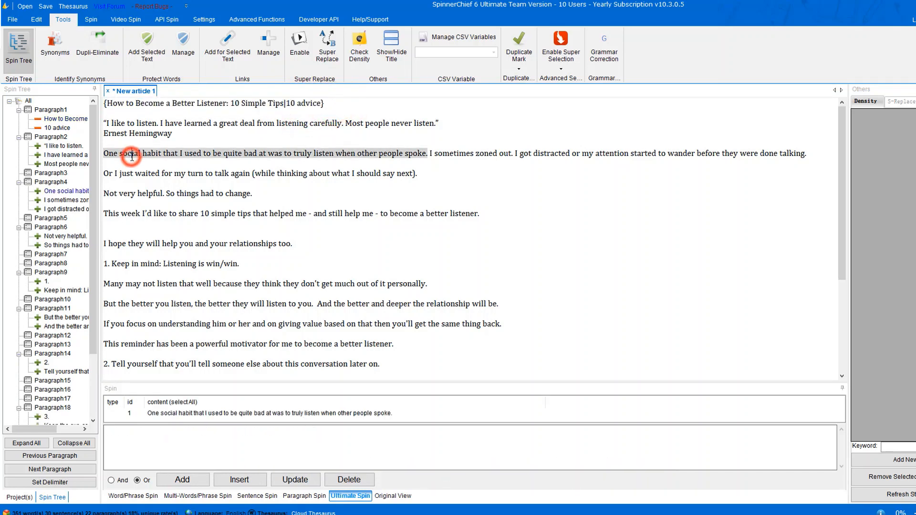
pyautogui.click(18, 60)
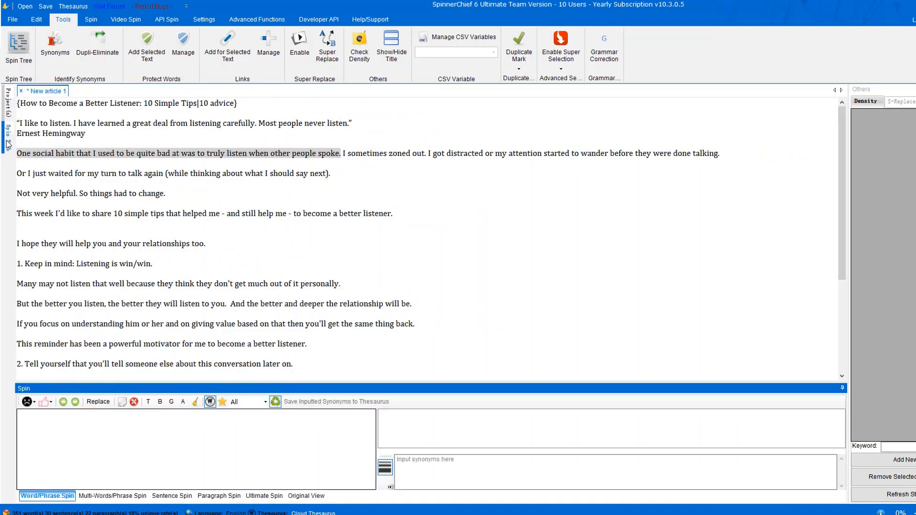
# Dock the Spin Tree panel and turn on Jump Protected Words.
pyautogui.moveTo(9, 144)
pyautogui.click(106, 89)
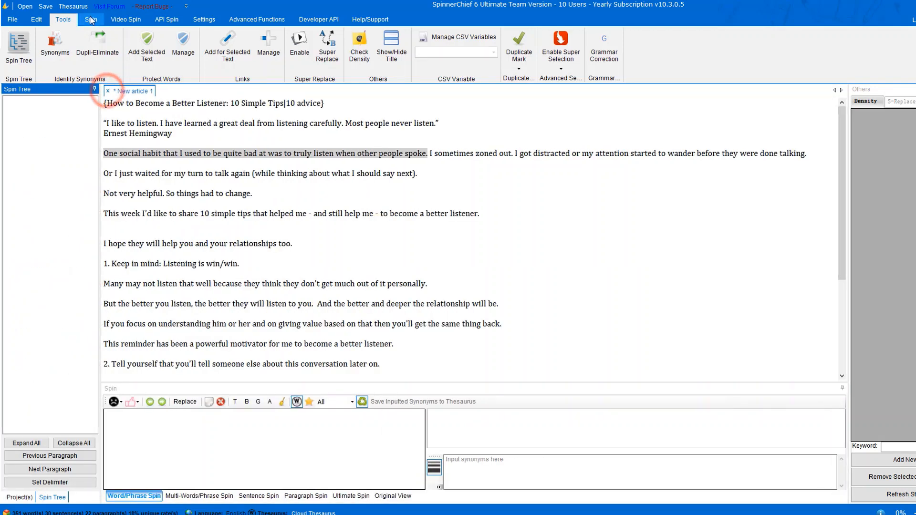
pyautogui.click(91, 20)
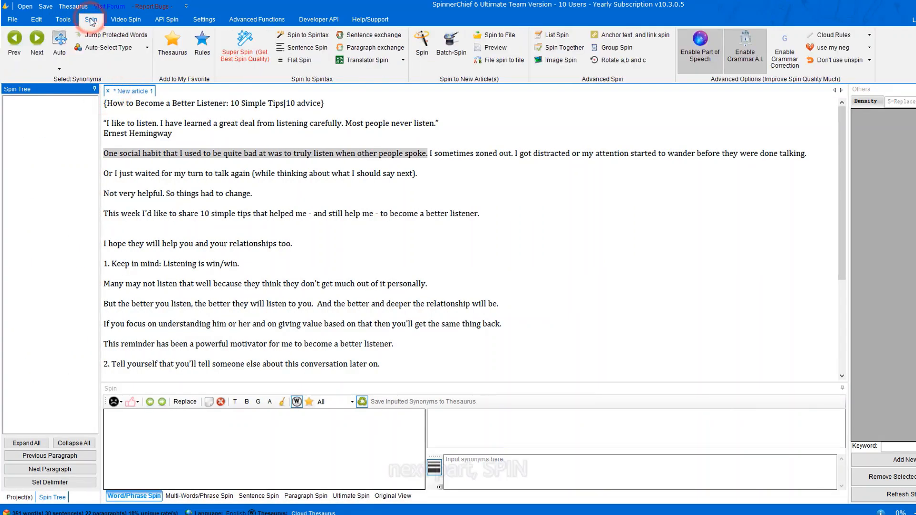
pyautogui.click(180, 134)
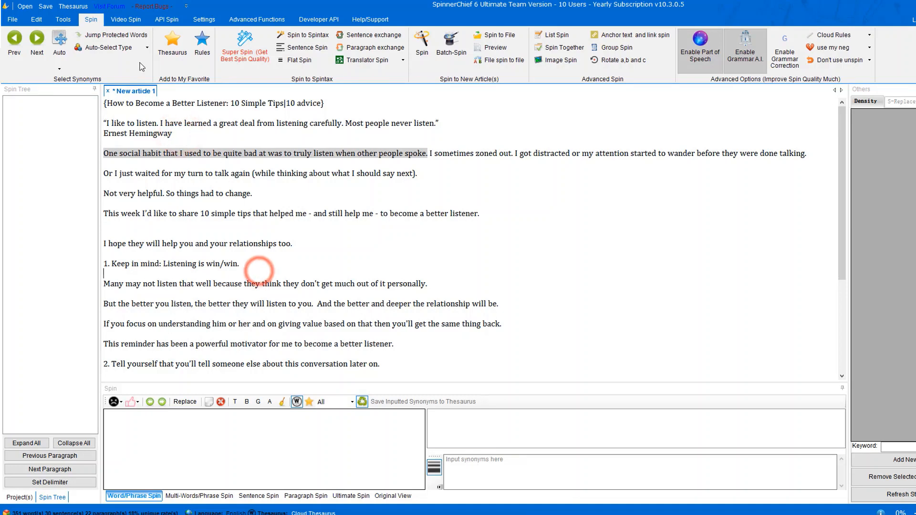
pyautogui.click(127, 36)
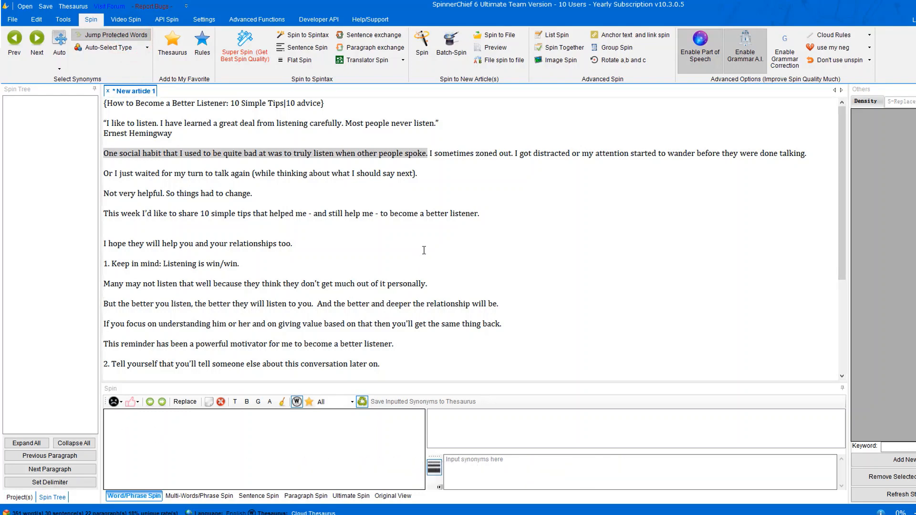
# Mark 'listener' as a bad word from its sad-face menu.
pyautogui.click(458, 214)
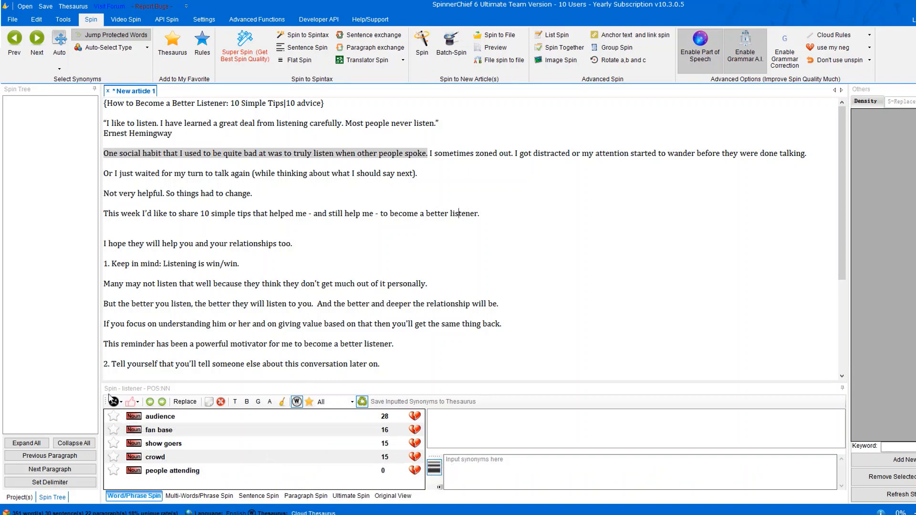
pyautogui.click(120, 404)
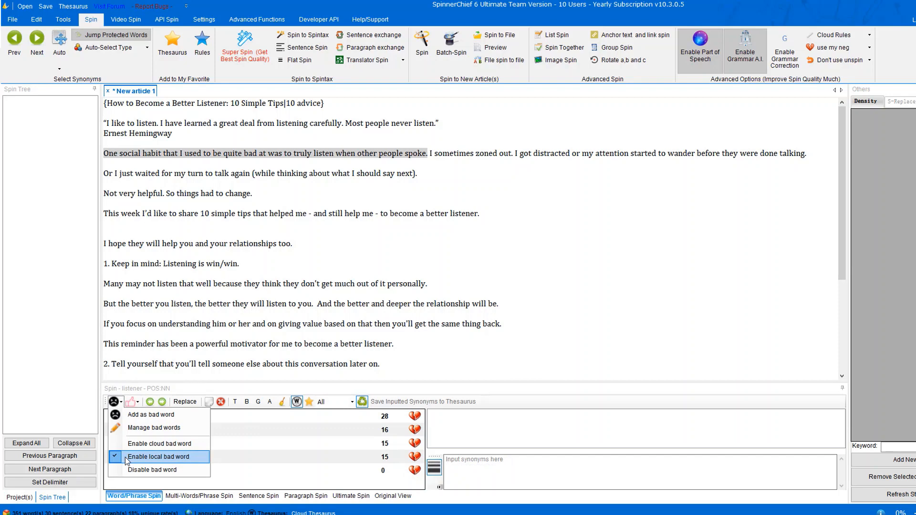
pyautogui.click(143, 414)
pyautogui.click(214, 363)
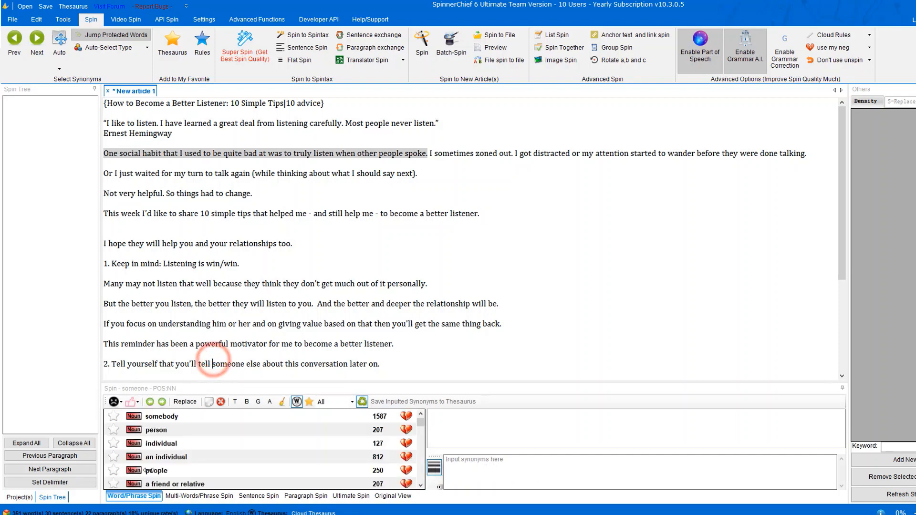
pyautogui.click(463, 213)
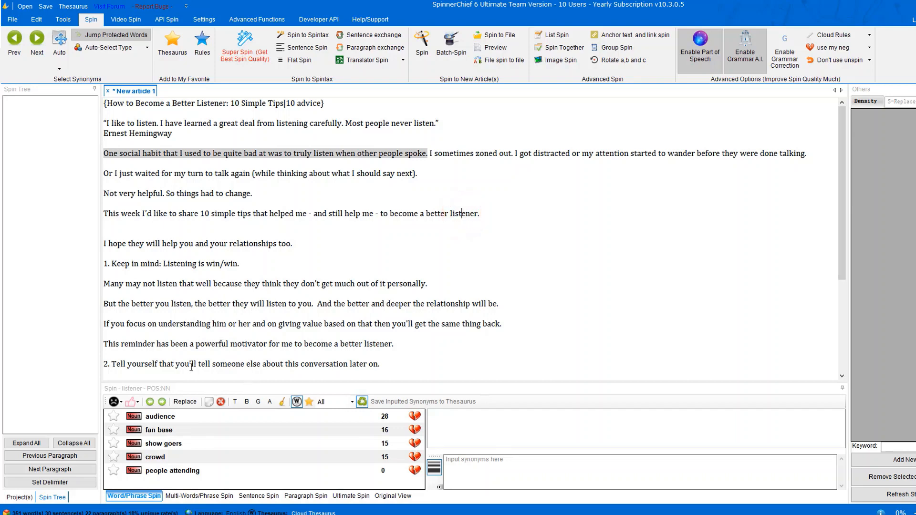
pyautogui.click(121, 403)
pyautogui.click(117, 428)
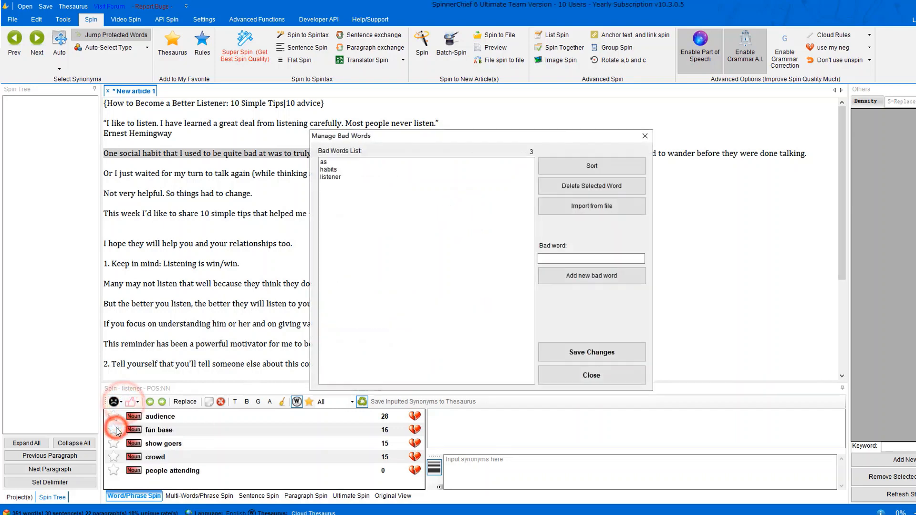
pyautogui.click(337, 178)
pyautogui.click(330, 163)
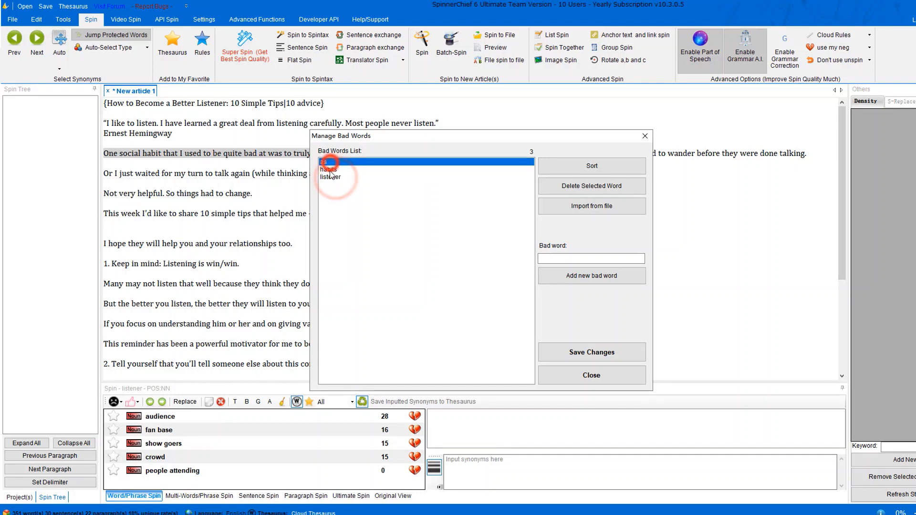
pyautogui.click(330, 170)
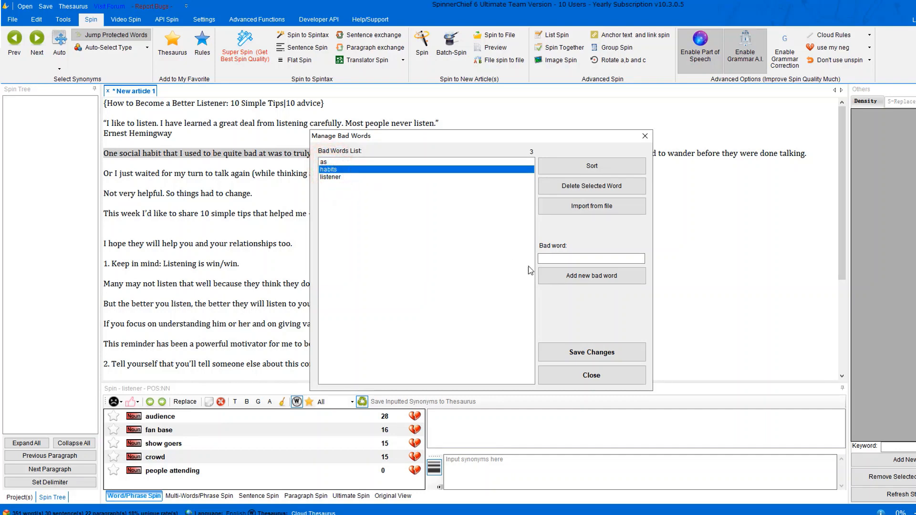
pyautogui.click(596, 260)
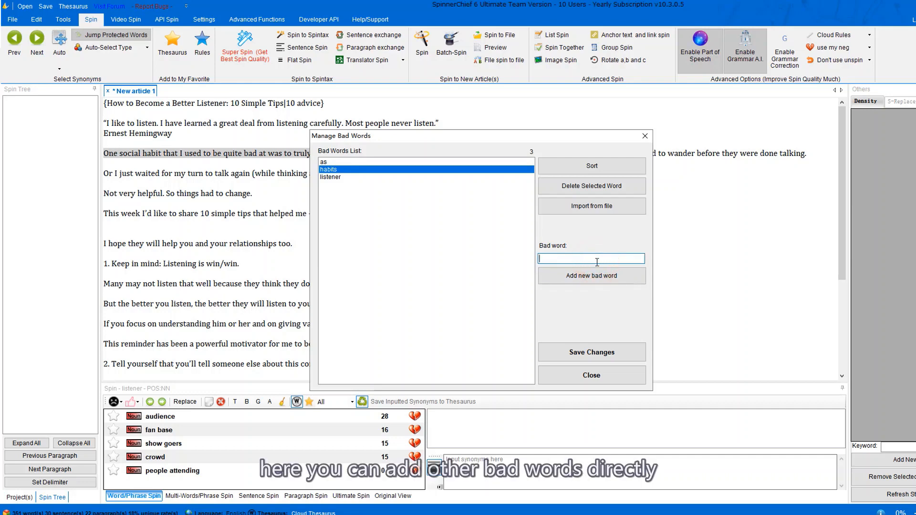
pyautogui.write('like')
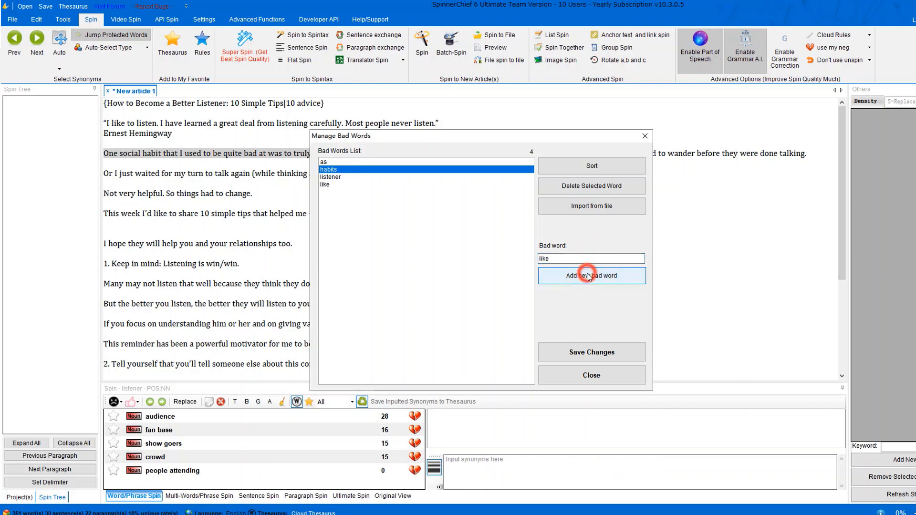
pyautogui.click(331, 186)
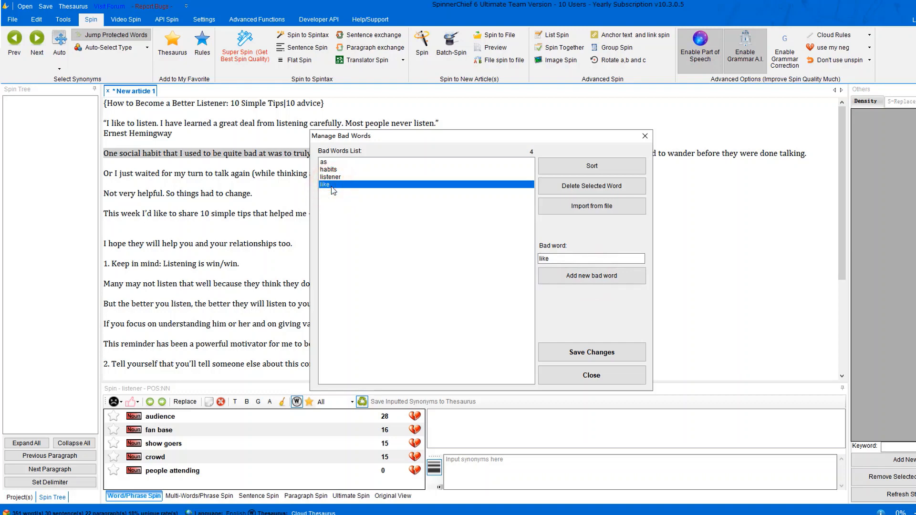
pyautogui.click(591, 187)
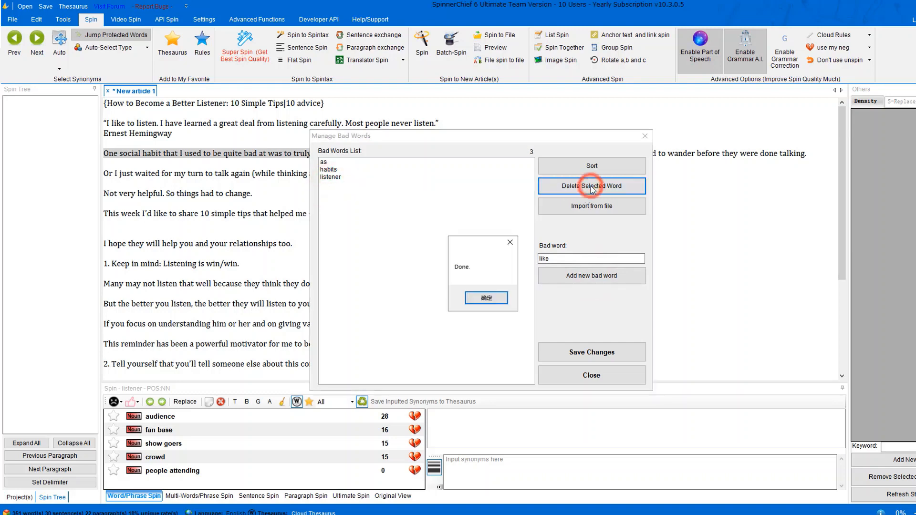
pyautogui.click(495, 298)
pyautogui.click(644, 136)
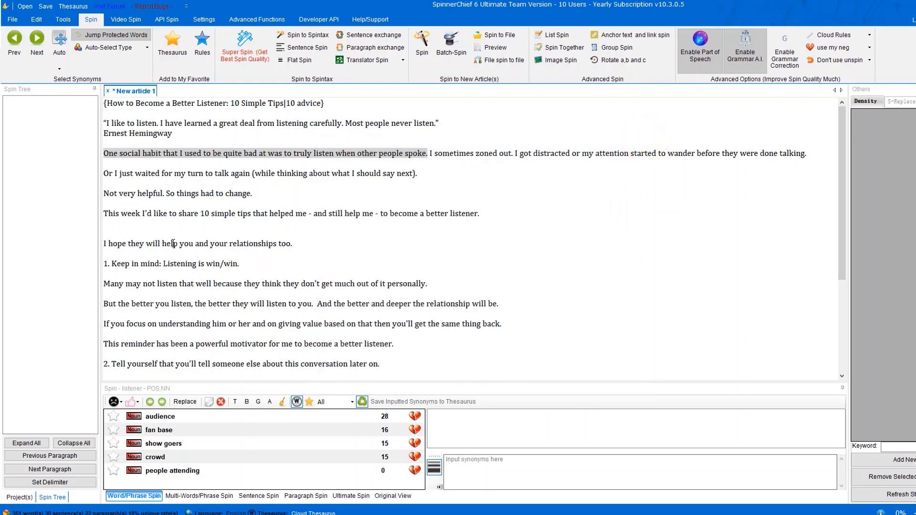
# Mark 'hope' as a good word from its thumbs-up dropdown.
pyautogui.click(116, 243)
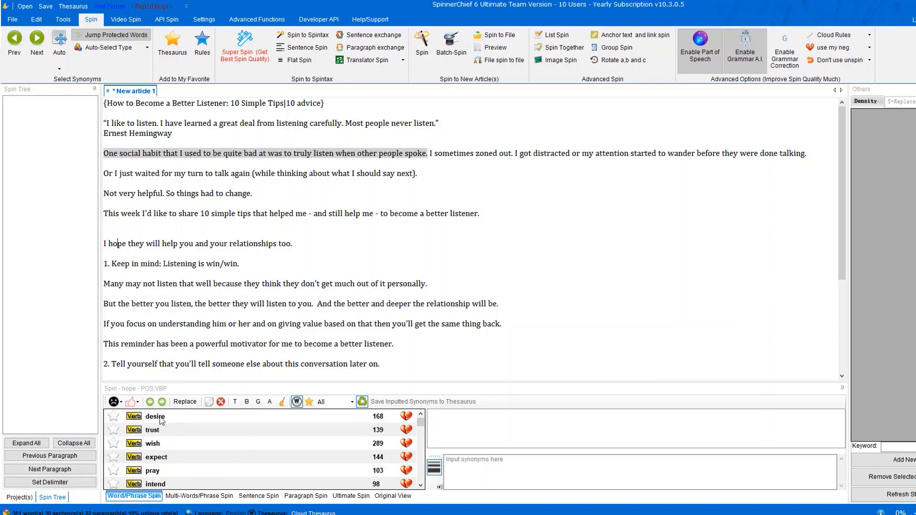
pyautogui.click(138, 402)
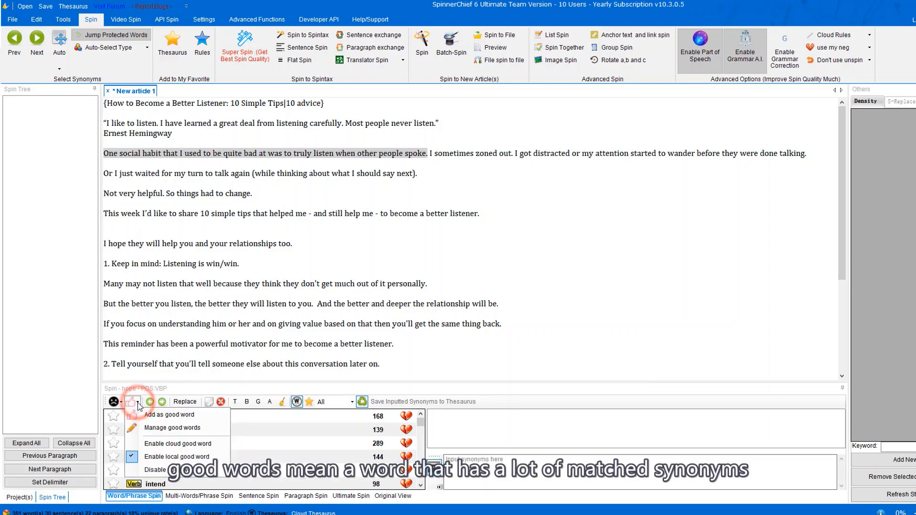
pyautogui.click(153, 334)
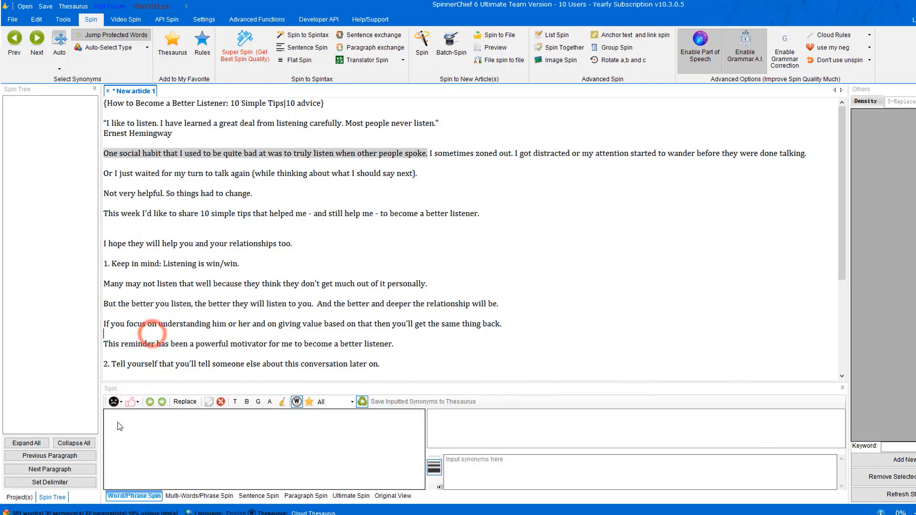
pyautogui.click(118, 244)
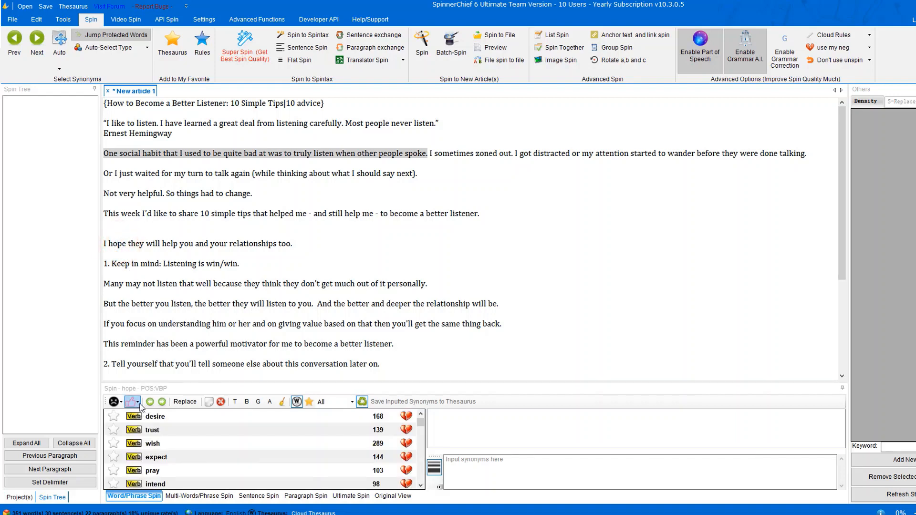
pyautogui.click(139, 404)
pyautogui.click(143, 417)
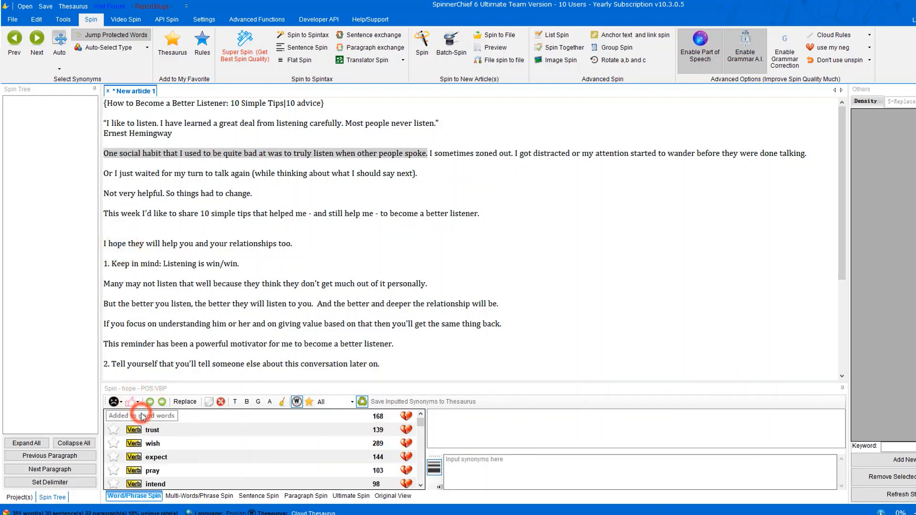
pyautogui.click(137, 405)
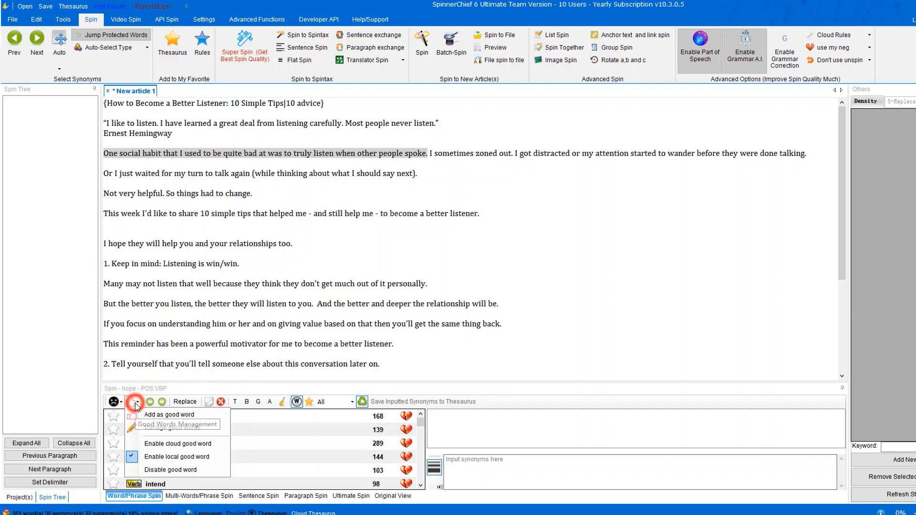
pyautogui.click(139, 360)
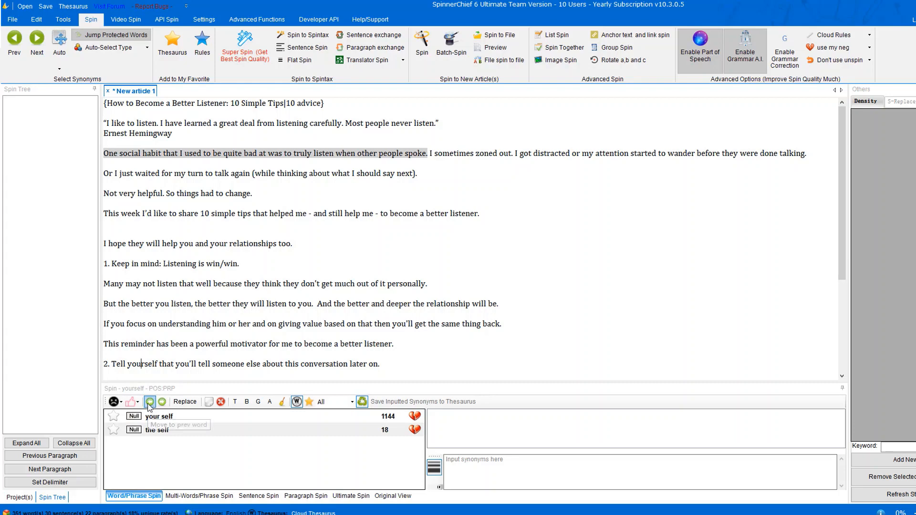
pyautogui.moveTo(199, 240); pyautogui.dragTo(209, 245)
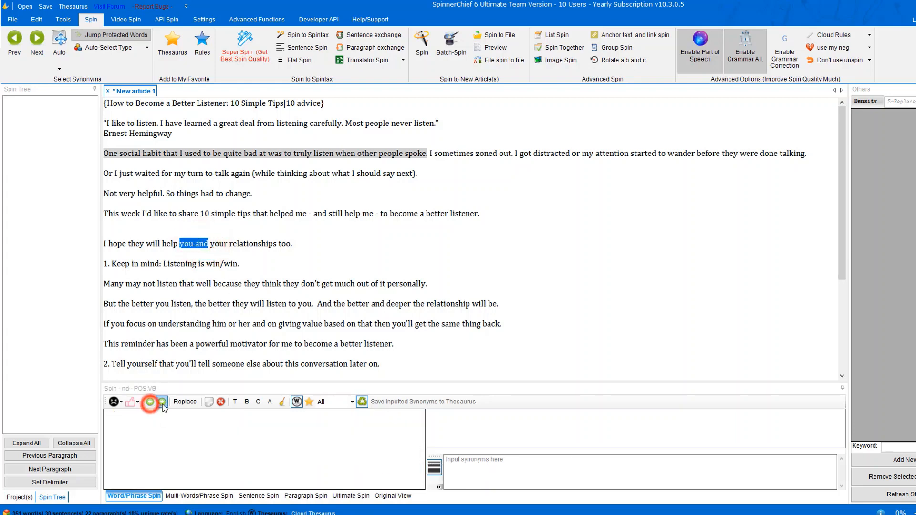
# Replace Listener in the article title with Audience.
pyautogui.click(162, 403)
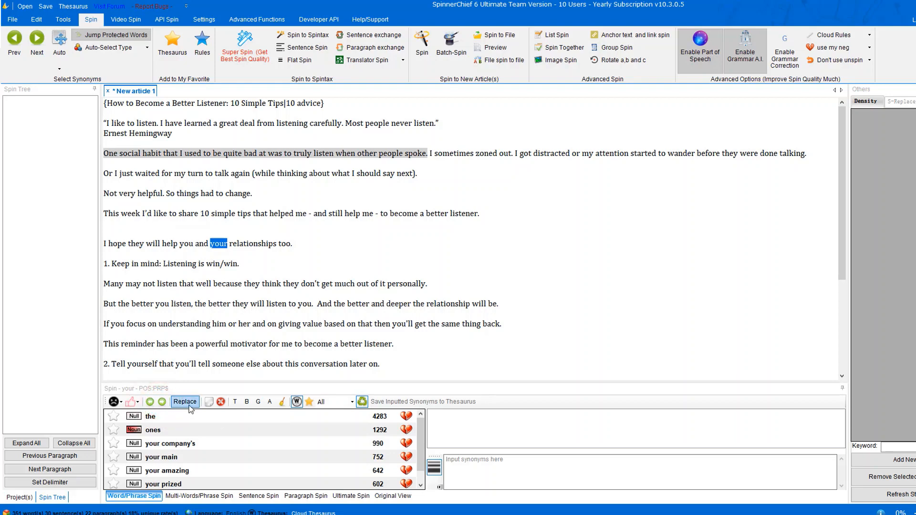
pyautogui.click(183, 401)
pyautogui.click(214, 106)
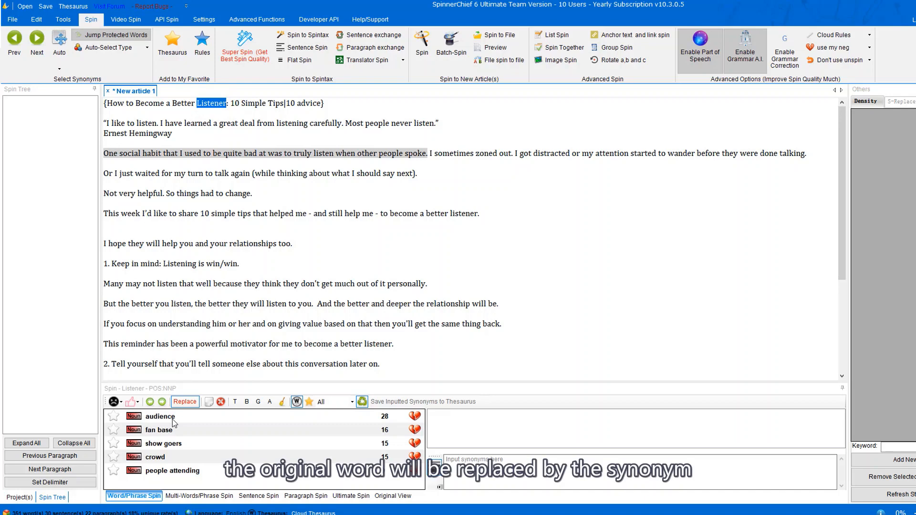
pyautogui.click(172, 420)
pyautogui.click(185, 401)
# Spin 'turn' in the second paragraph as {twist|change}, dropping the original word.
pyautogui.click(226, 133)
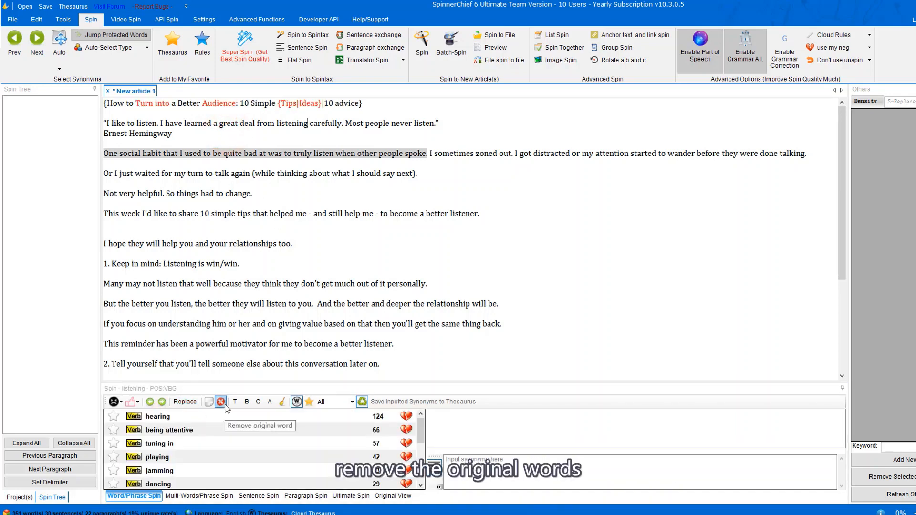
pyautogui.click(221, 403)
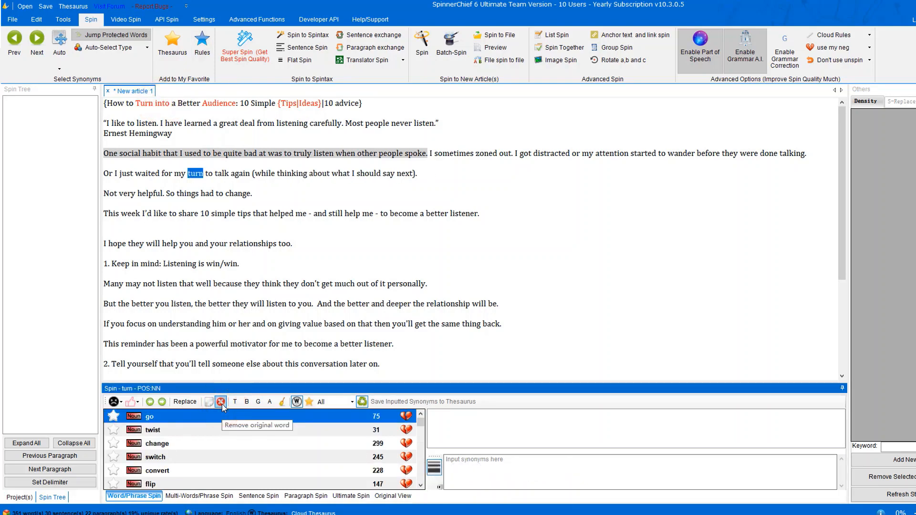
pyautogui.click(200, 429)
pyautogui.click(200, 444)
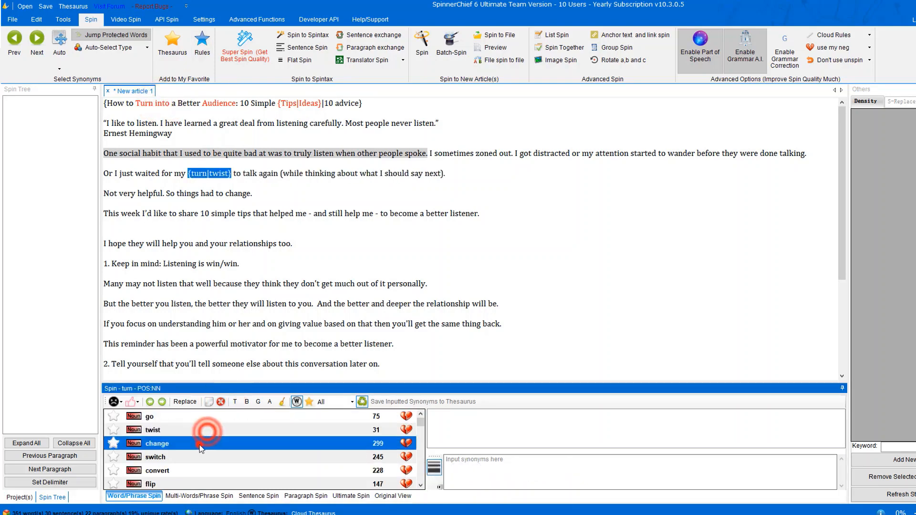
pyautogui.click(224, 403)
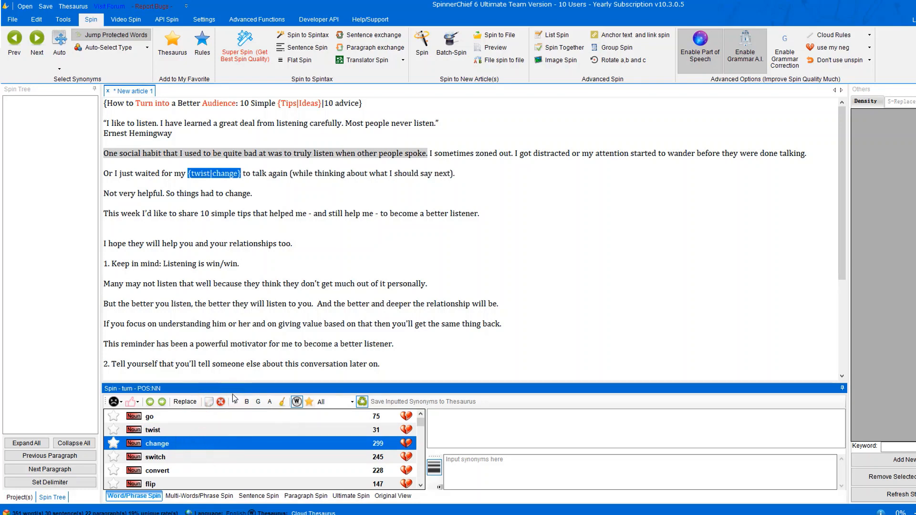
# Make value a spin with a blank option and add worth and benefit as custom synonyms.
pyautogui.click(210, 403)
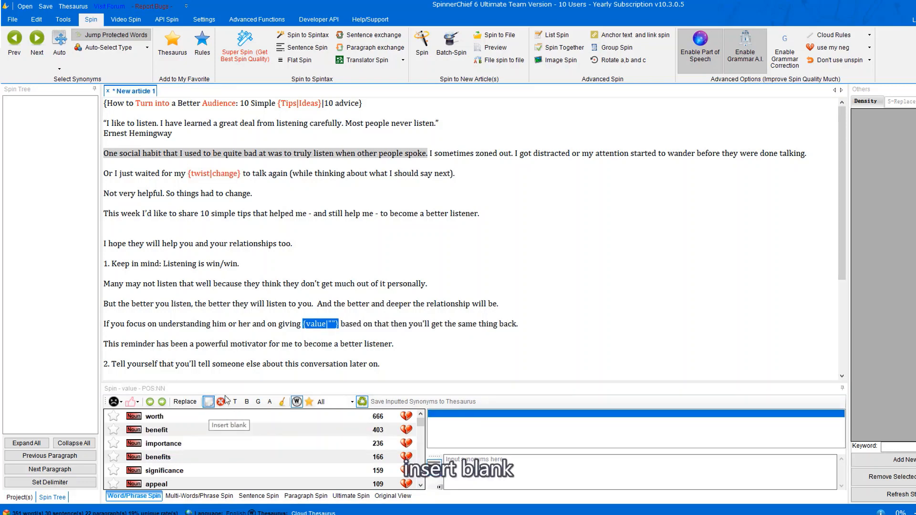
pyautogui.click(456, 459)
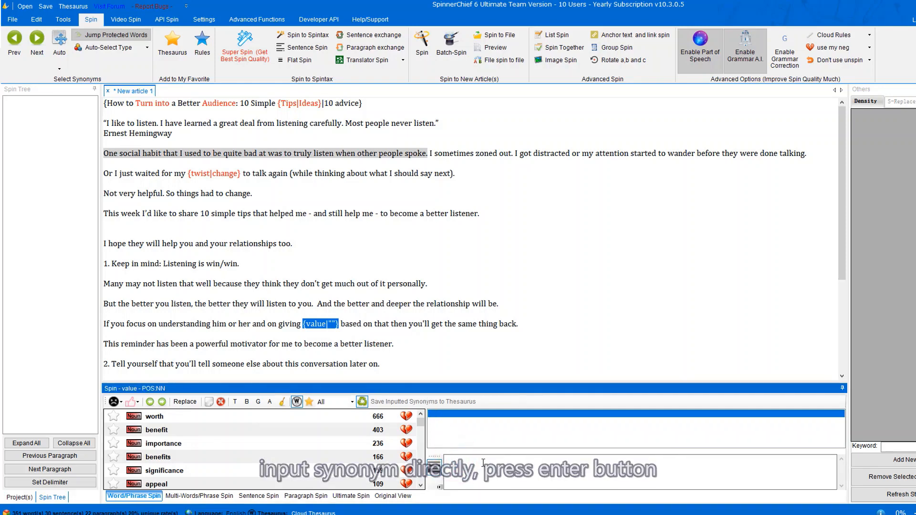
pyautogui.write('worth')
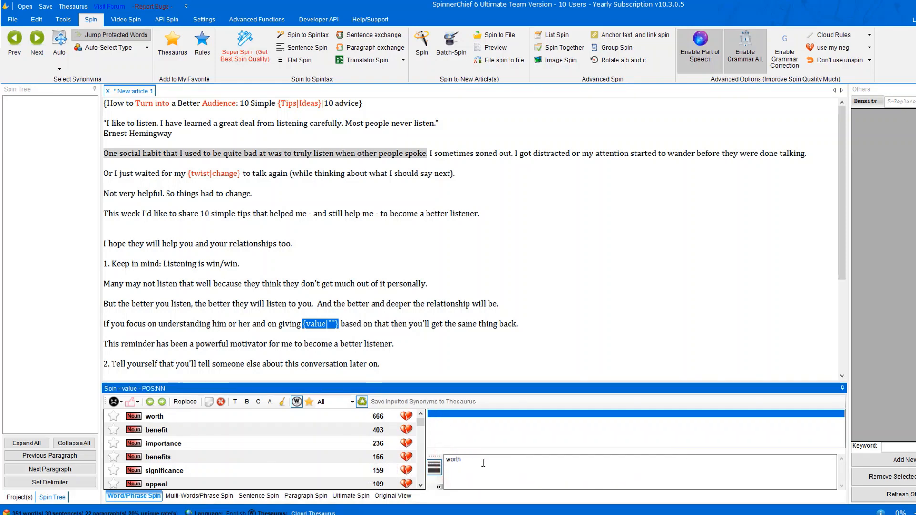
pyautogui.press('Return')
pyautogui.click(332, 325)
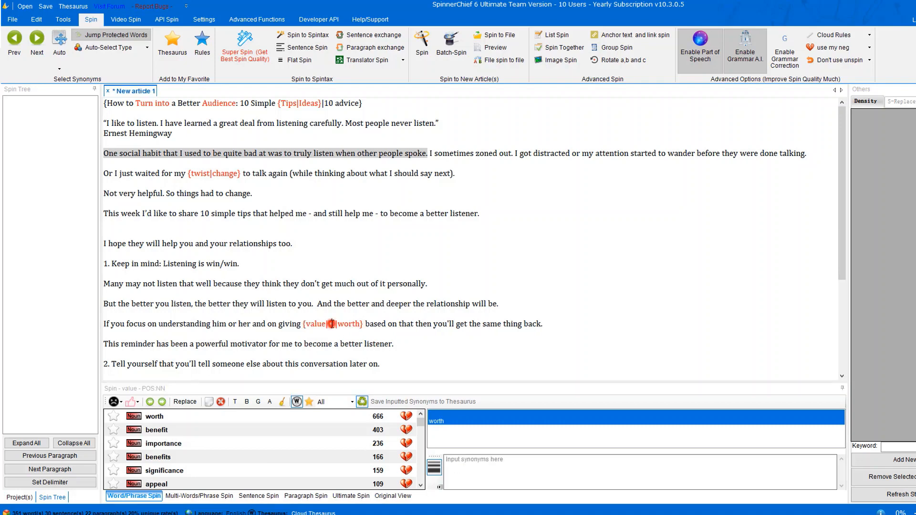
pyautogui.click(471, 461)
pyautogui.write('benefit')
pyautogui.press('Return')
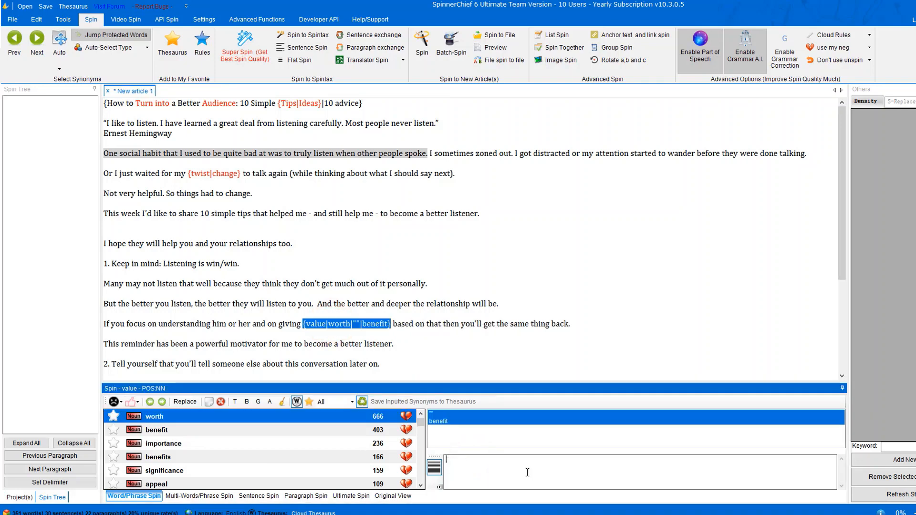
# Add sy as a further custom synonym for value.
pyautogui.click(357, 323)
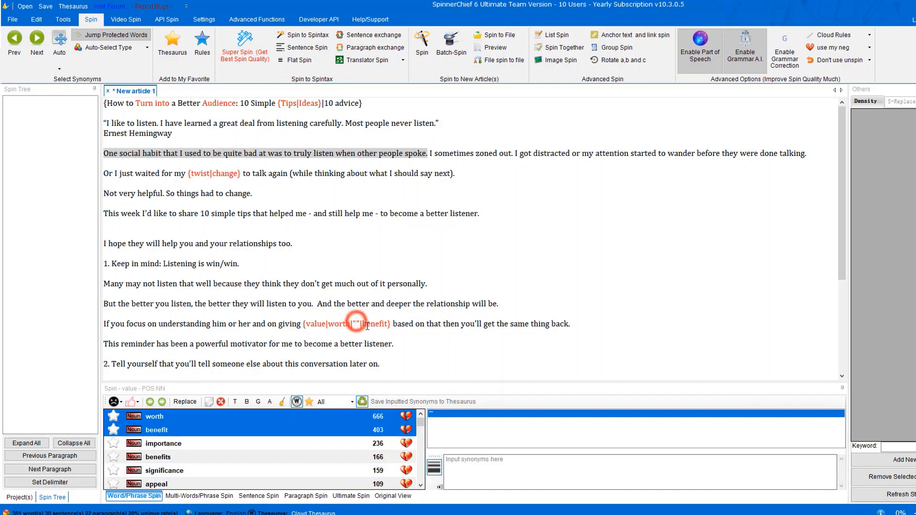
pyautogui.click(400, 332)
pyautogui.click(358, 322)
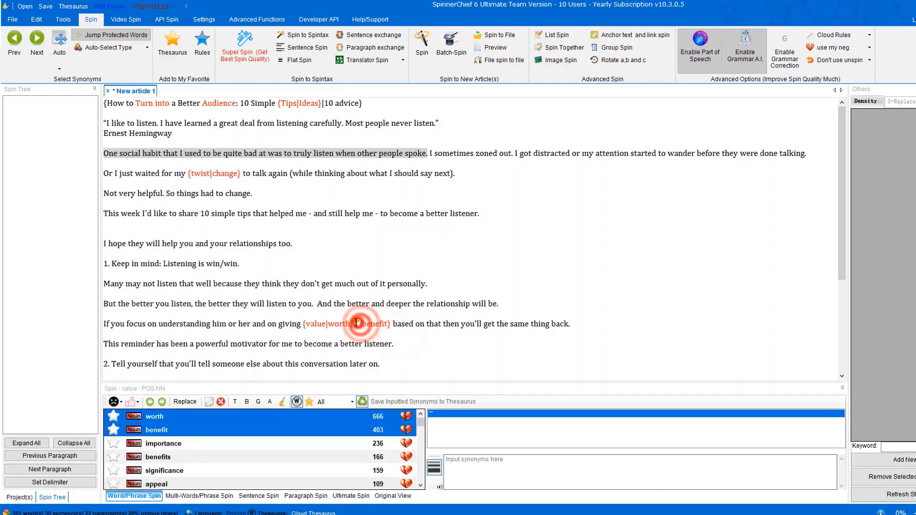
pyautogui.click(467, 462)
pyautogui.write('che')
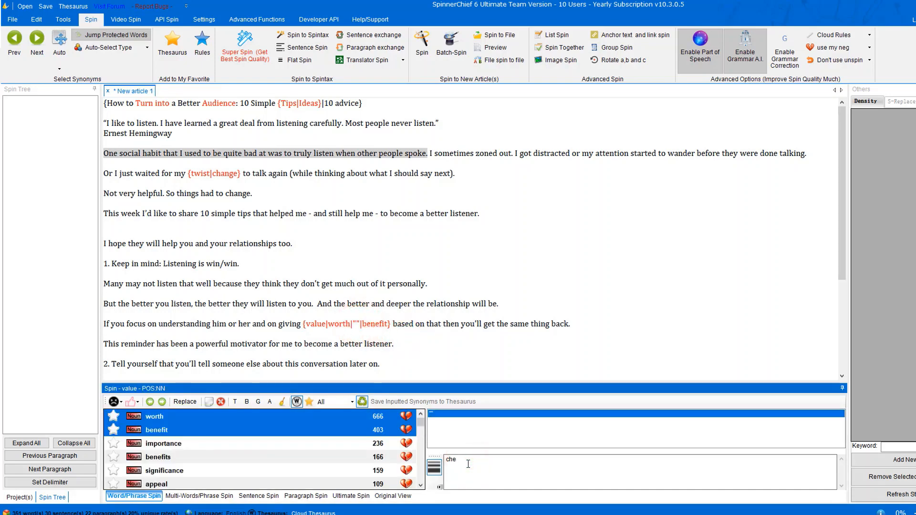
pyautogui.press('BackSpace')
pyautogui.press('BackSpace')
pyautogui.press('BackSpace')
pyautogui.write('sy')
pyautogui.press('Return')
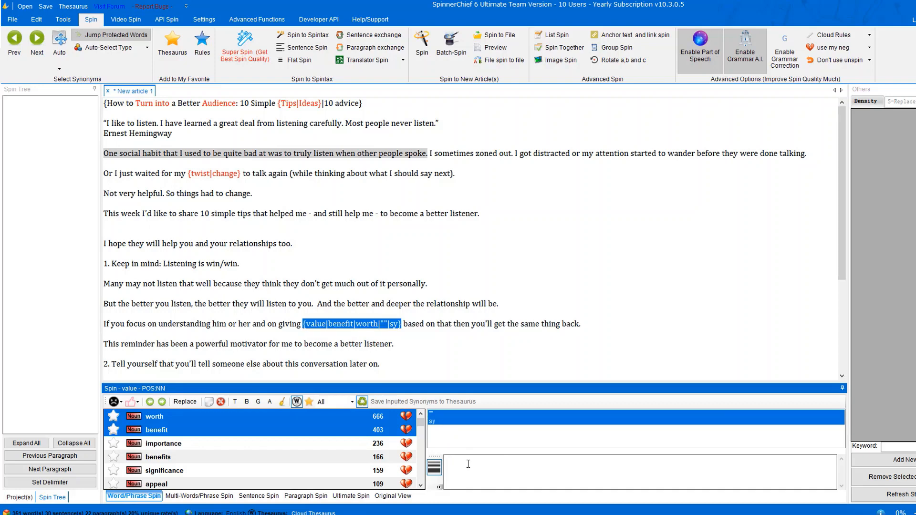
# Delete the extra empty '|' separator so the spin reads {value|benefit|worth|sy}.
pyautogui.click(414, 345)
pyautogui.click(387, 324)
pyautogui.click(396, 325)
pyautogui.click(380, 327)
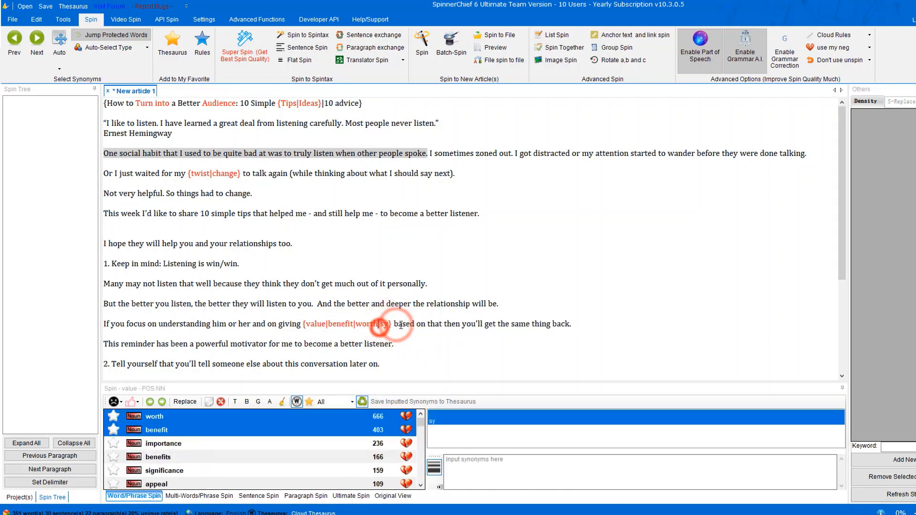
pyautogui.press('BackSpace')
pyautogui.click(398, 329)
pyautogui.click(413, 341)
pyautogui.click(397, 357)
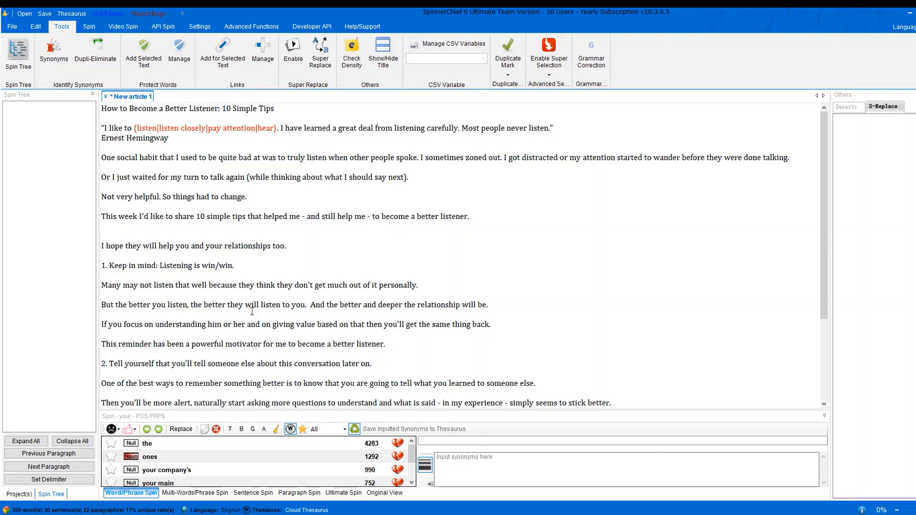
# Spin 'simple' in the 10 simple tips sentence with its full synonym list, simple through elementary.
pyautogui.click(225, 218)
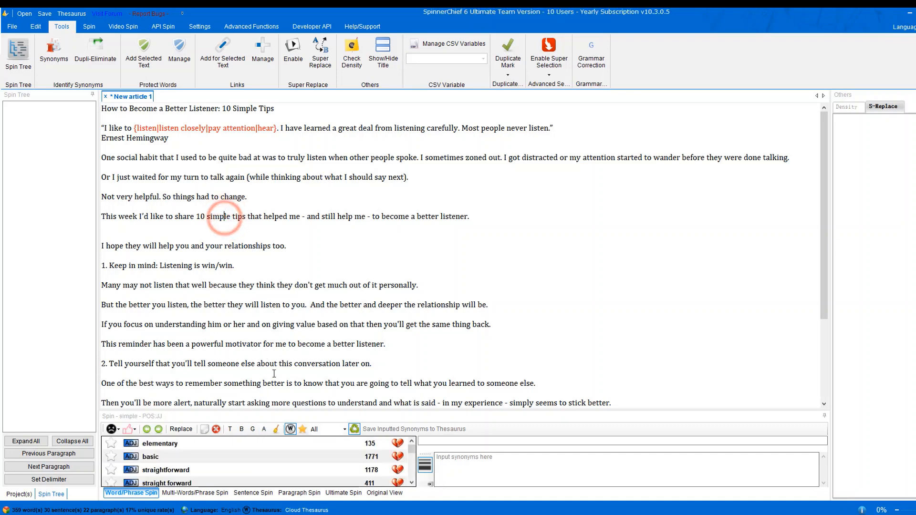
pyautogui.click(264, 431)
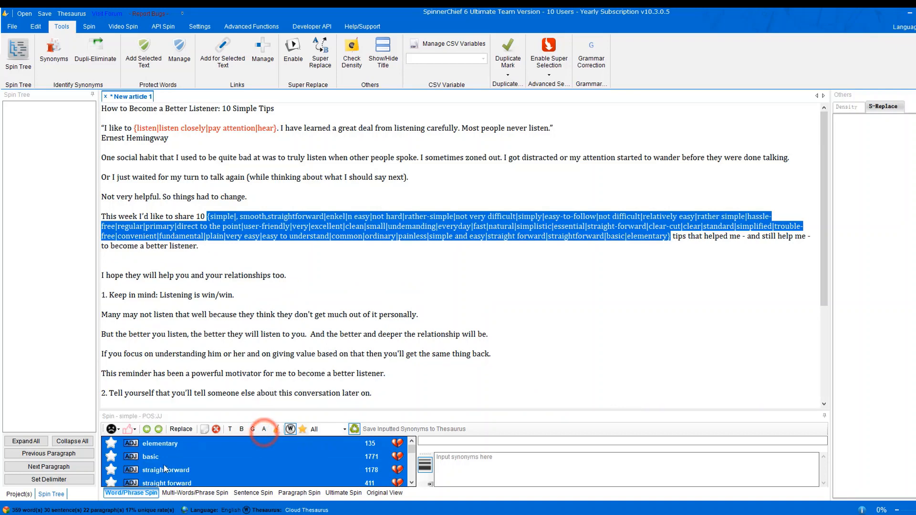
pyautogui.click(638, 256)
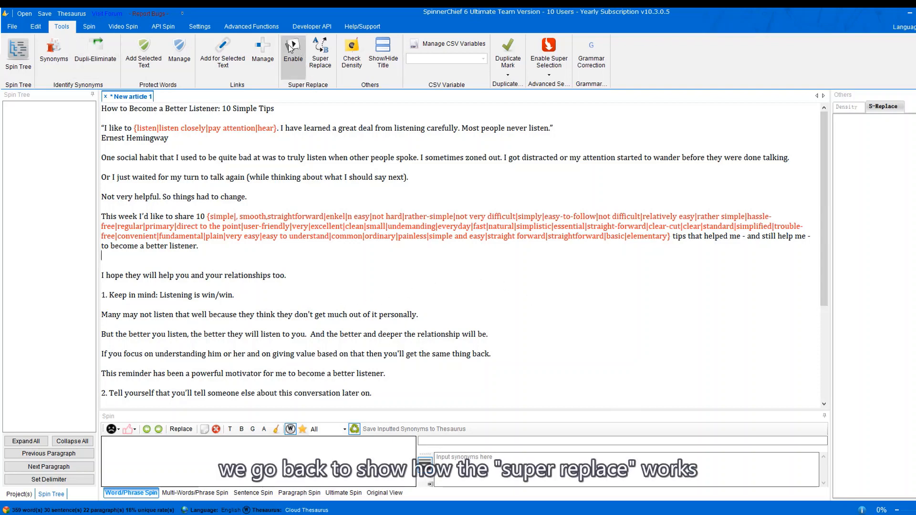
# Enable Super Replace and spin the quote's last listen as {listen|listen closely|pay attention|hear}.
pyautogui.click(292, 69)
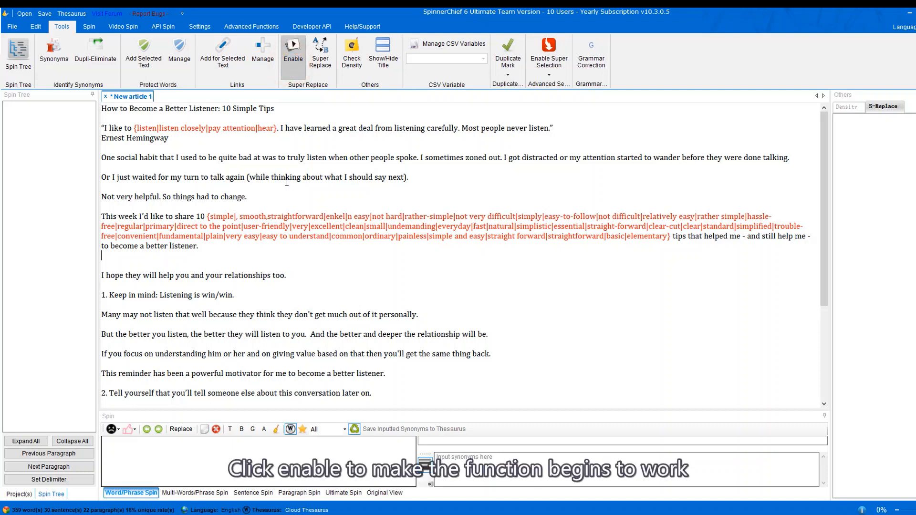
pyautogui.doubleClick(539, 128)
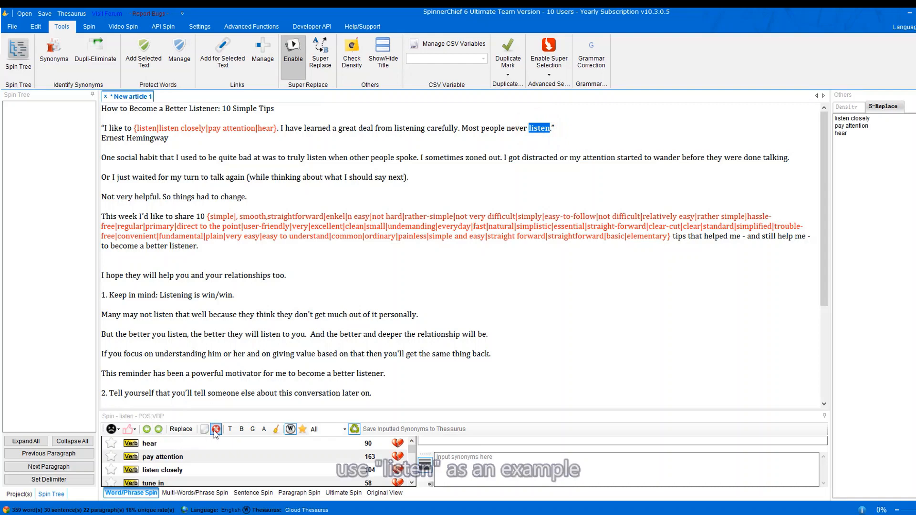
pyautogui.click(241, 429)
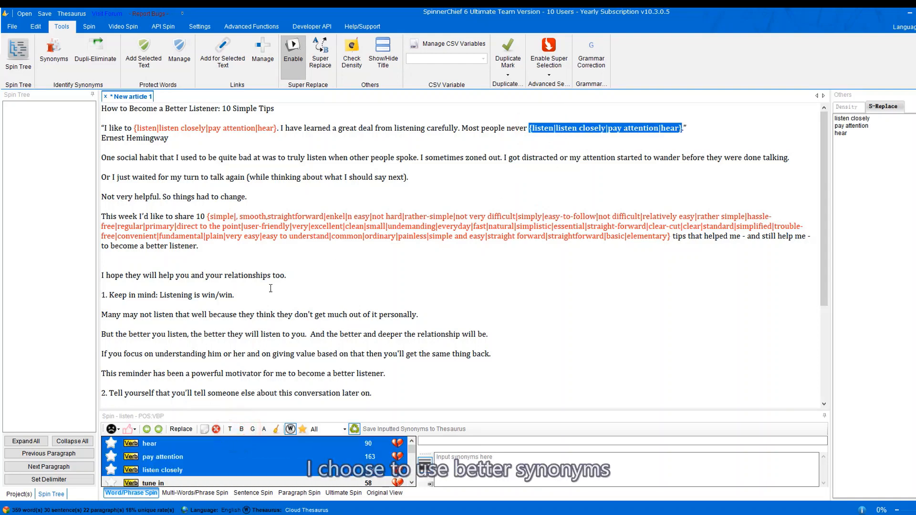
# Make the listen in the 'Many may not' line bold.
pyautogui.click(164, 314)
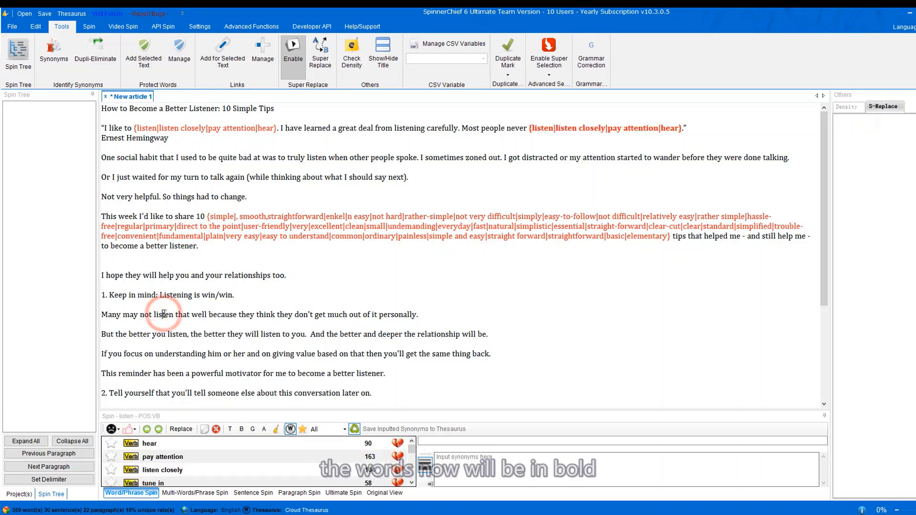
pyautogui.click(162, 327)
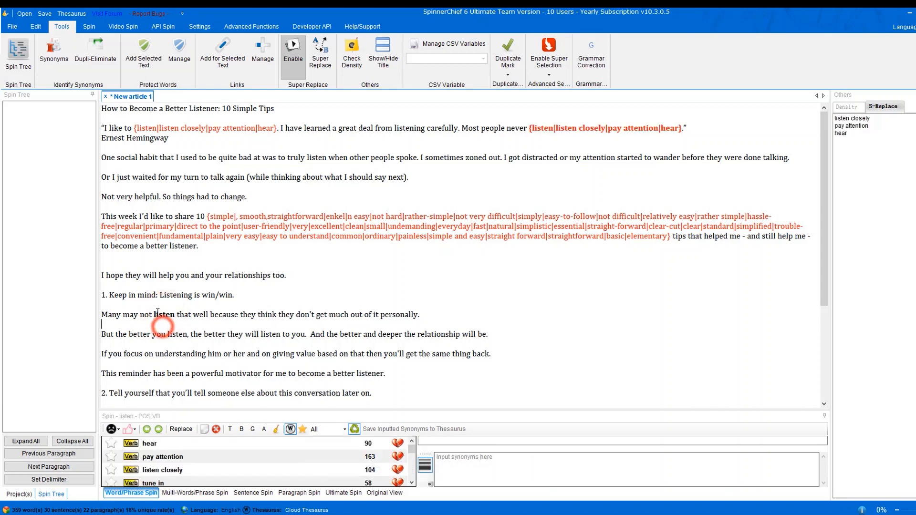
pyautogui.click(154, 315)
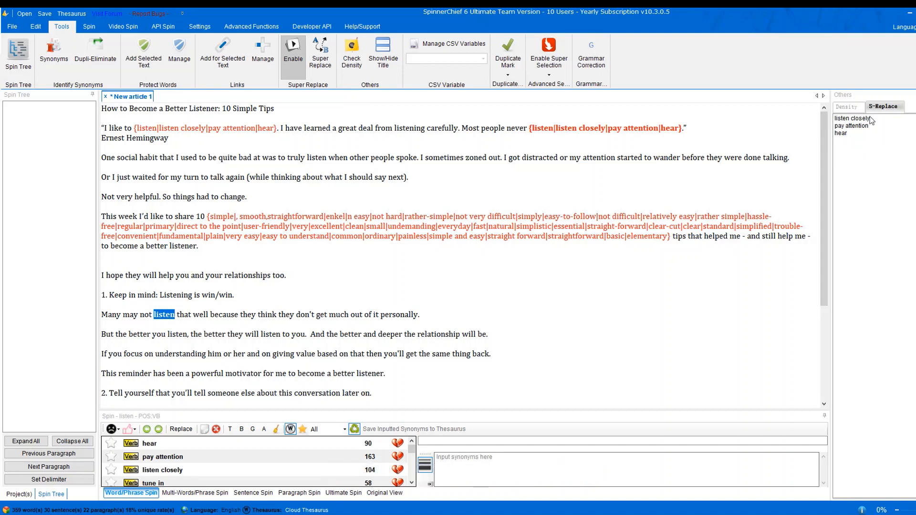
# Apply the listen spin to the same and bold listen words from the Super Replace list.
pyautogui.click(320, 52)
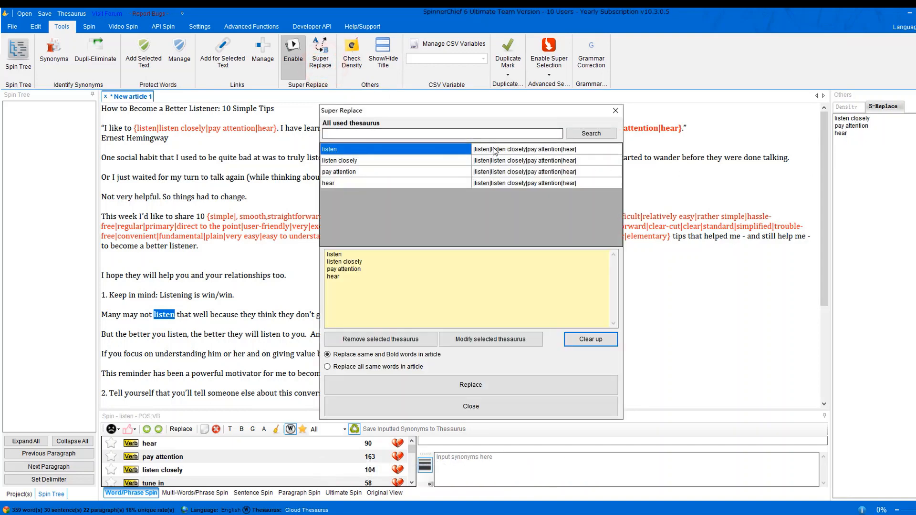
pyautogui.click(407, 161)
pyautogui.click(397, 172)
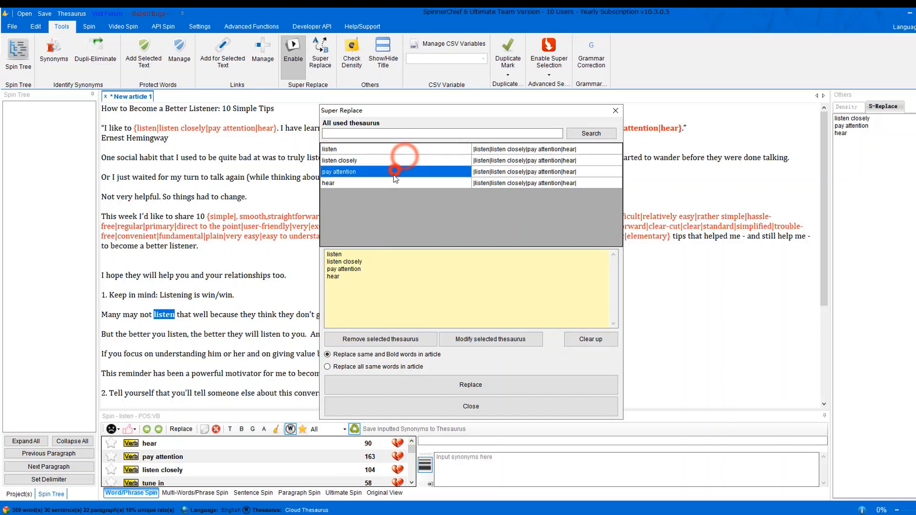
pyautogui.click(390, 183)
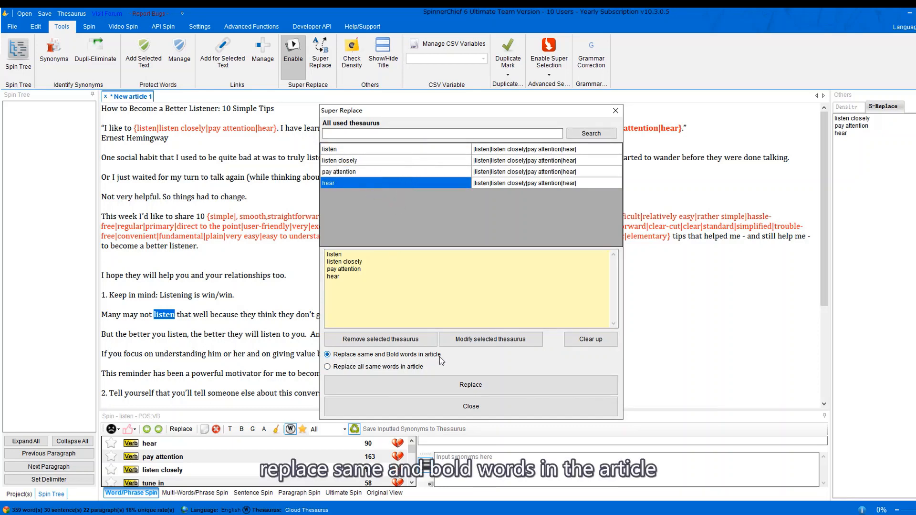
pyautogui.click(180, 332)
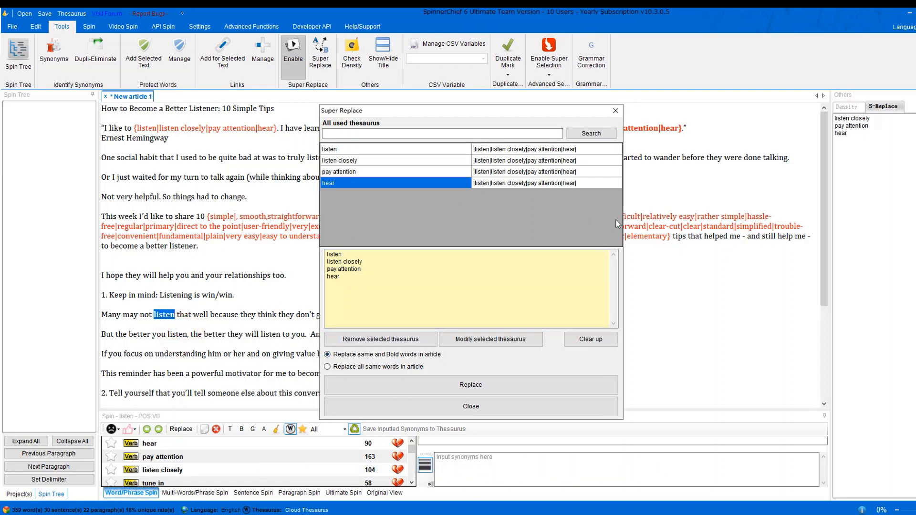
pyautogui.click(492, 383)
pyautogui.click(276, 316)
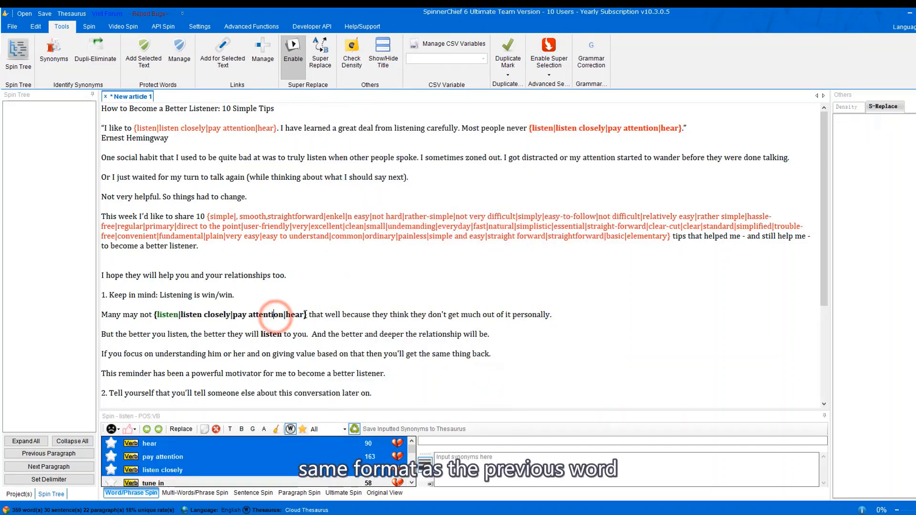
pyautogui.moveTo(303, 314); pyautogui.dragTo(157, 315)
pyautogui.click(276, 328)
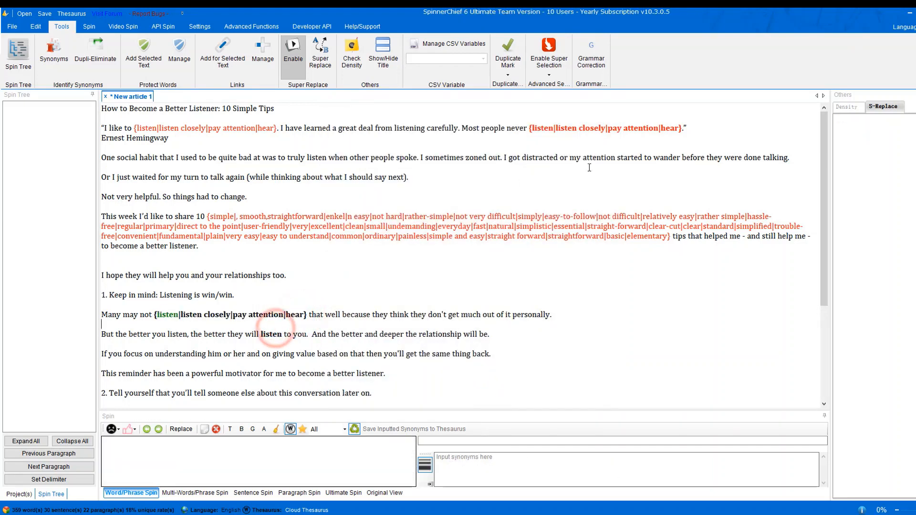
# Apply the spin to every listen in the article, then load synonyms for relationships.
pyautogui.click(320, 56)
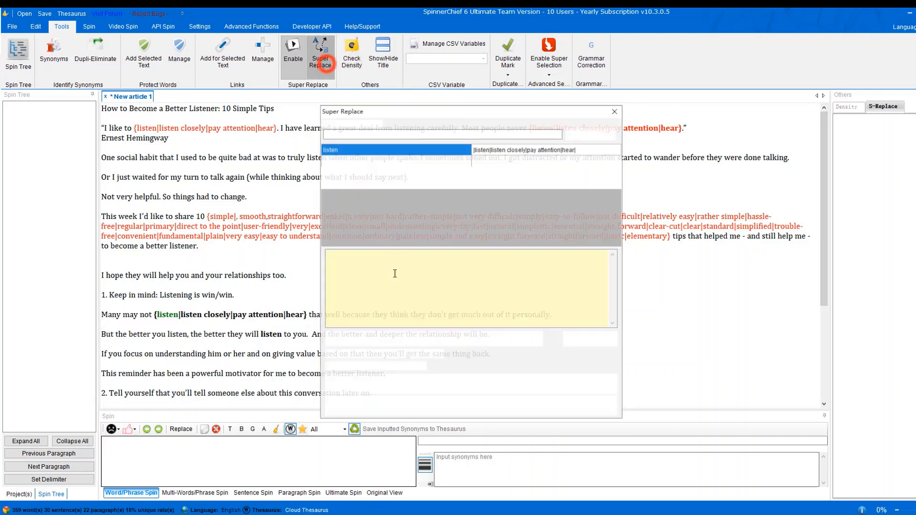
pyautogui.click(351, 368)
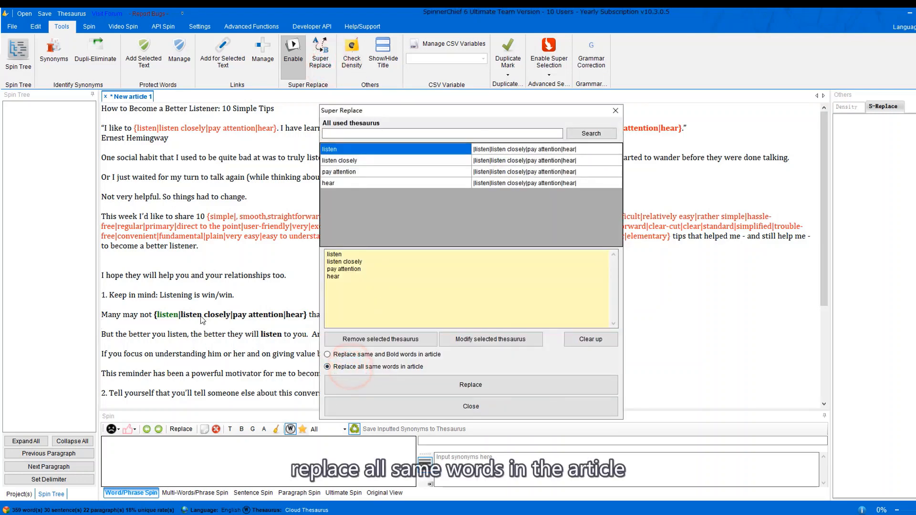
pyautogui.click(470, 384)
pyautogui.click(449, 345)
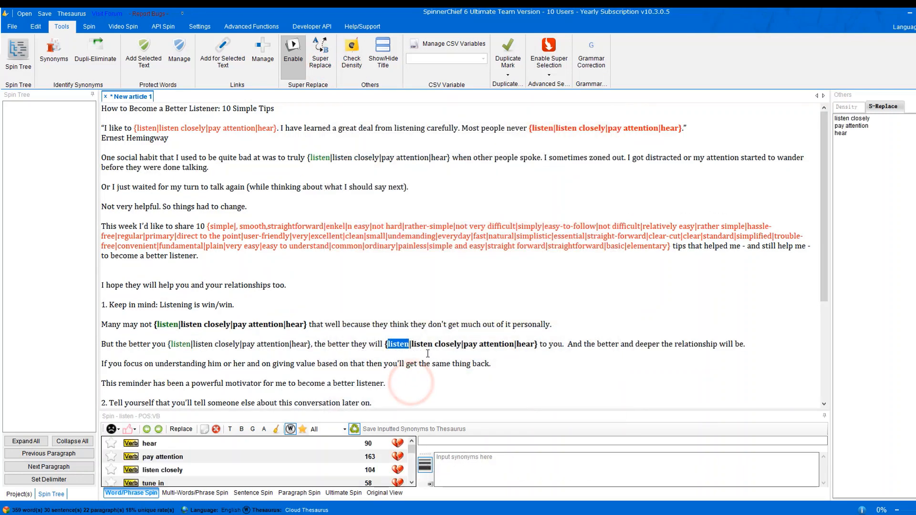
pyautogui.scroll(-5, 448, 345)
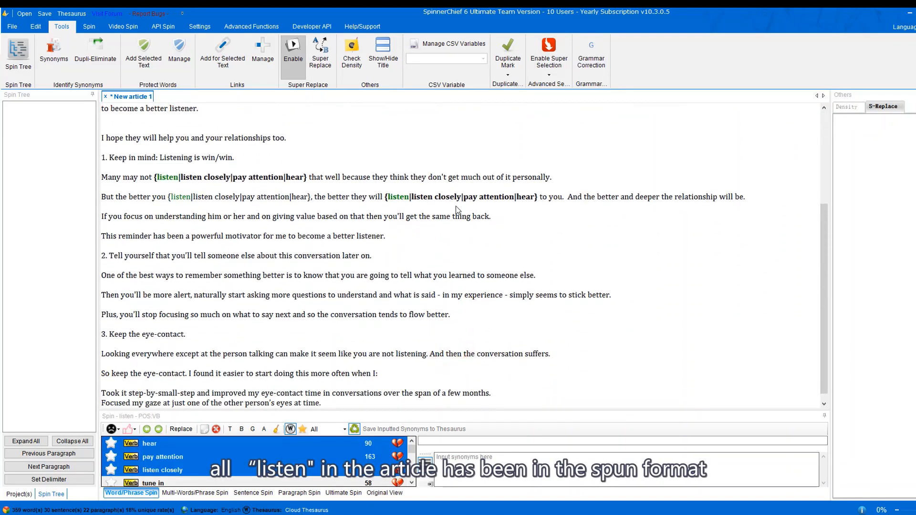
pyautogui.scroll(5, 456, 207)
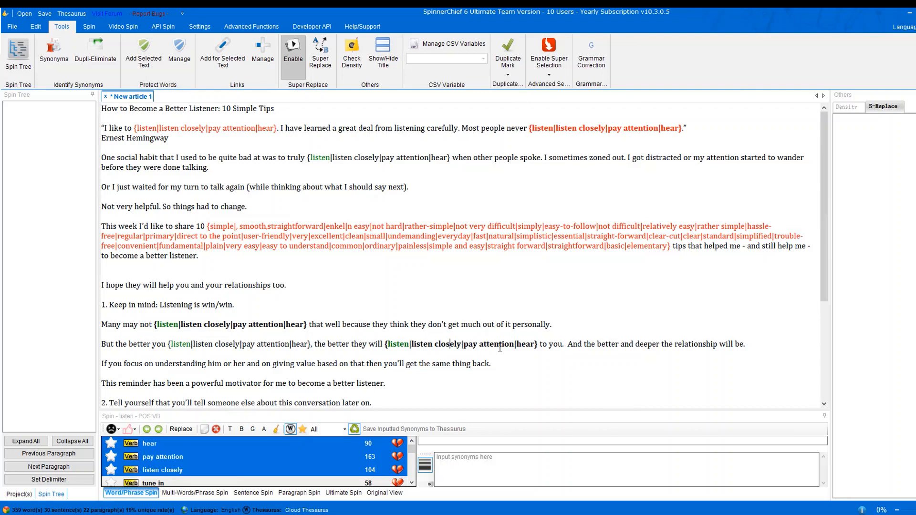
pyautogui.doubleClick(247, 285)
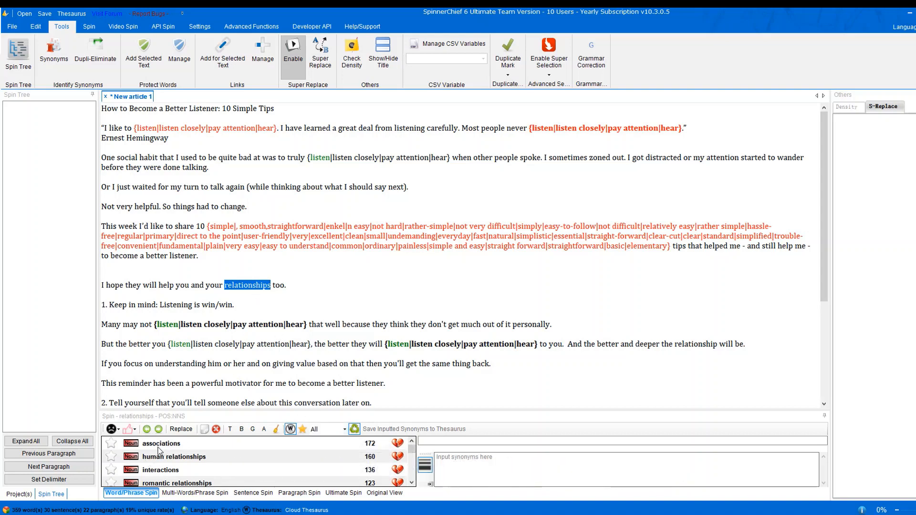
# Spin relationships as {relationships|associations} and add relation to its favorite synonyms.
pyautogui.click(113, 446)
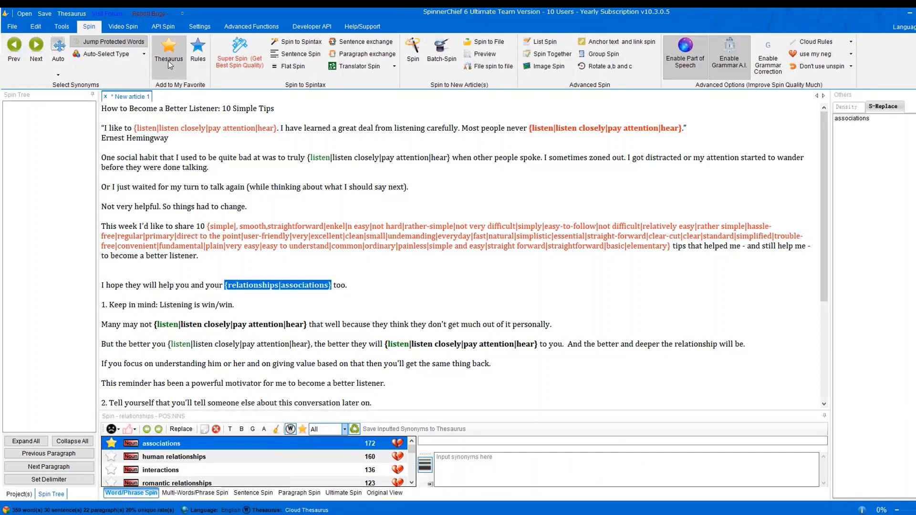
pyautogui.click(169, 61)
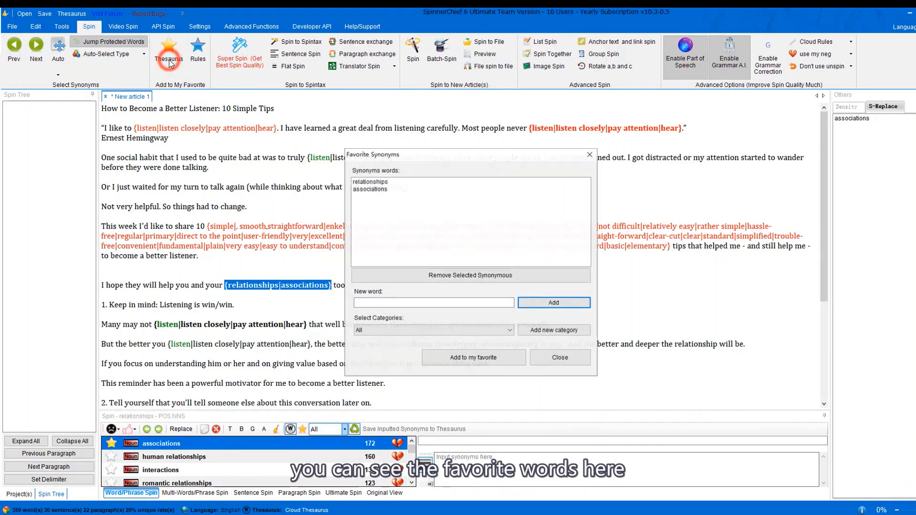
pyautogui.click(381, 181)
pyautogui.click(406, 302)
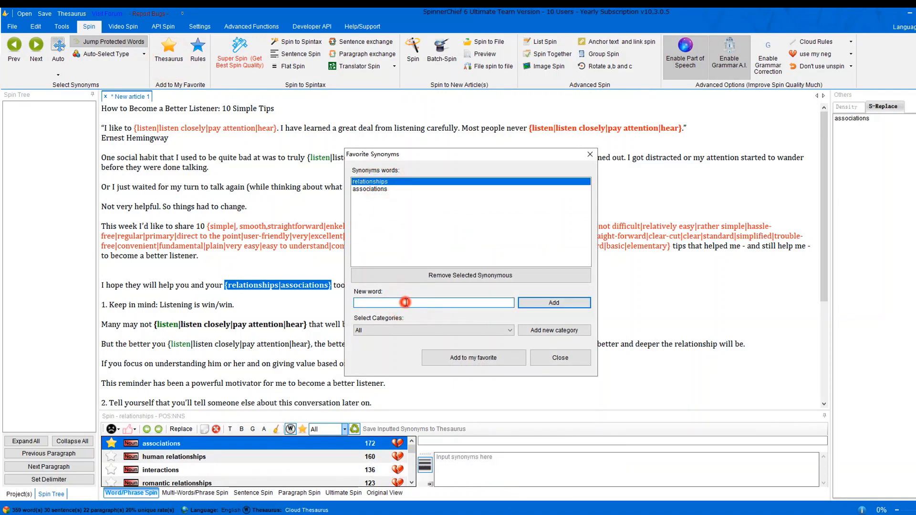
pyautogui.click(406, 302)
pyautogui.click(561, 302)
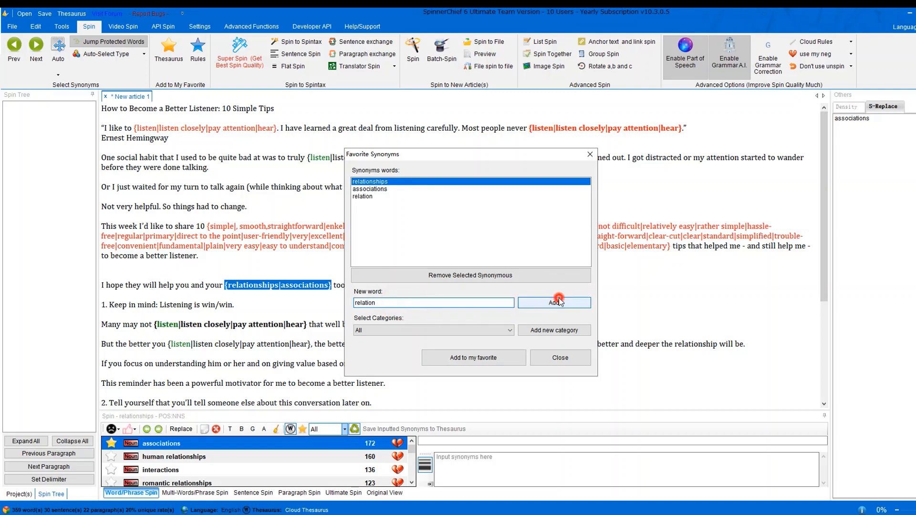
pyautogui.click(410, 196)
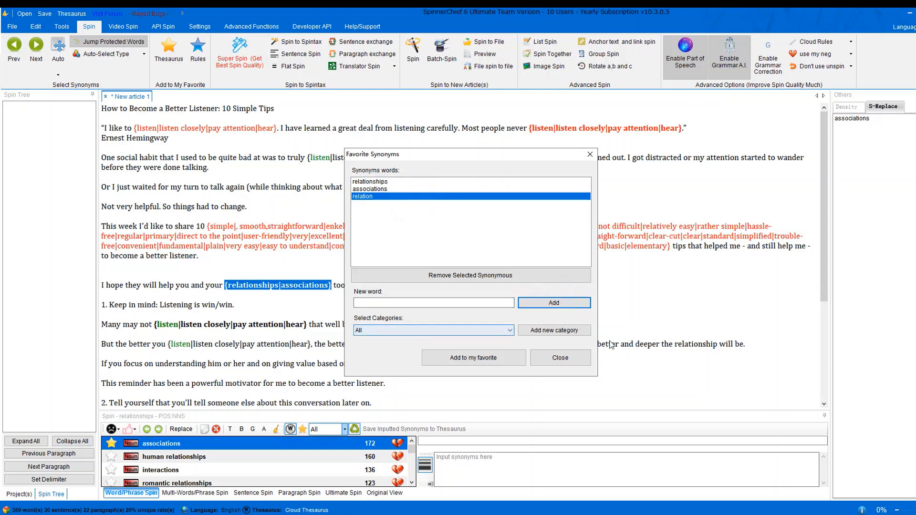
pyautogui.click(554, 330)
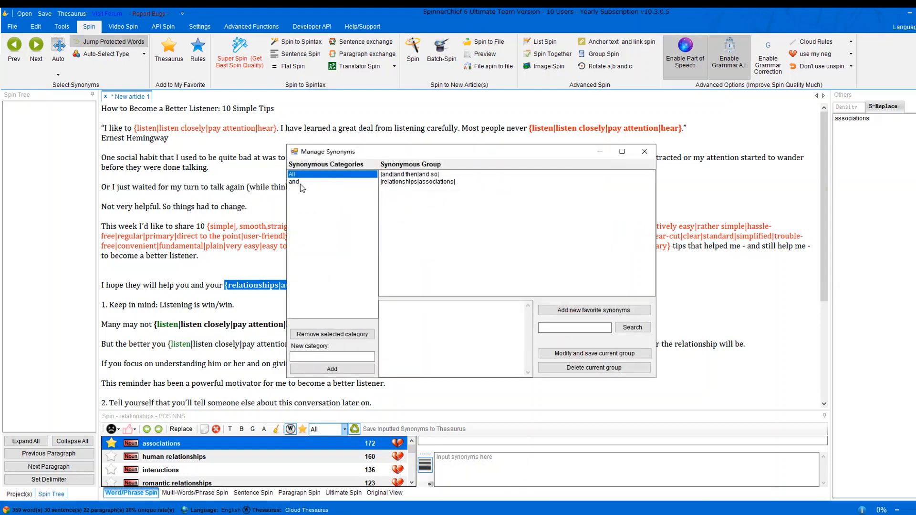
# Create a synonym category named new, then close the category and favorites windows.
pyautogui.click(300, 182)
pyautogui.click(328, 357)
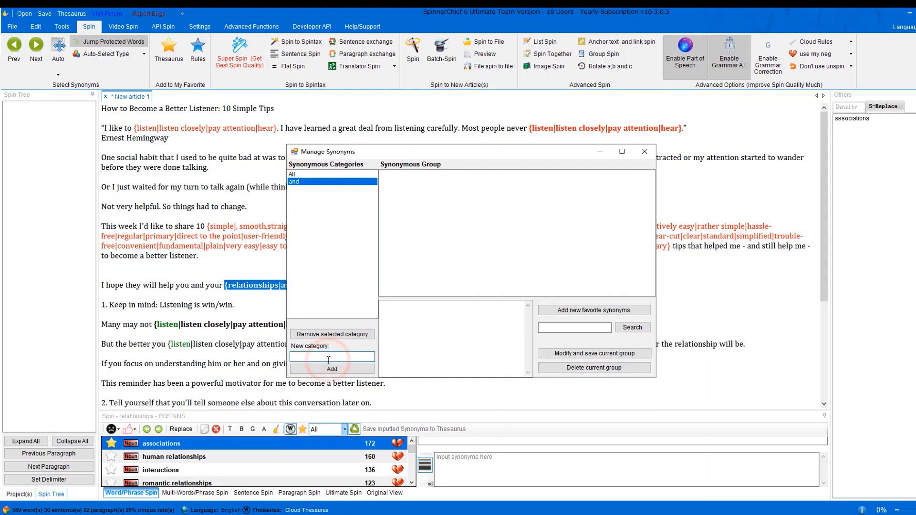
pyautogui.click(332, 369)
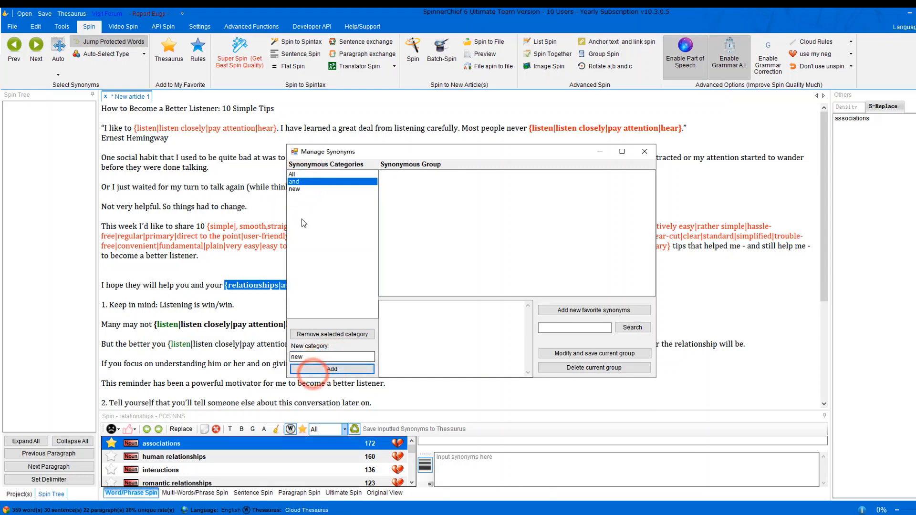
pyautogui.click(299, 175)
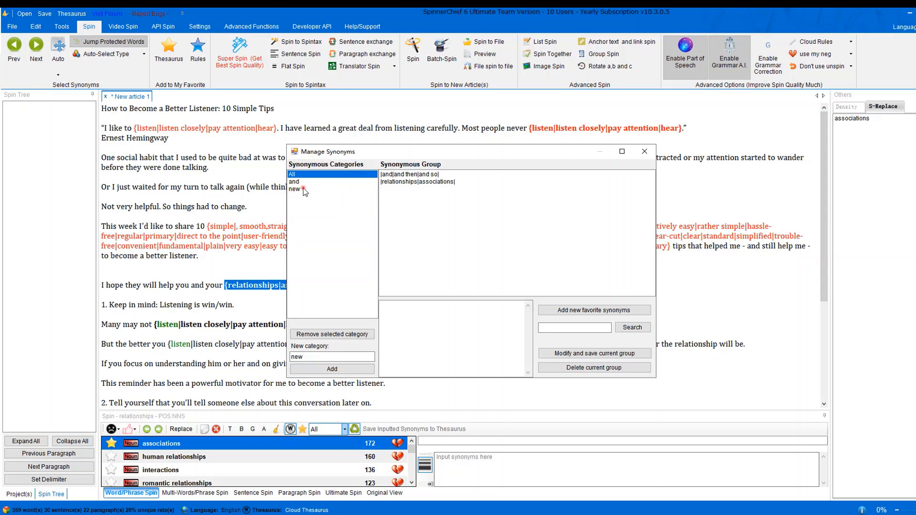
pyautogui.click(302, 189)
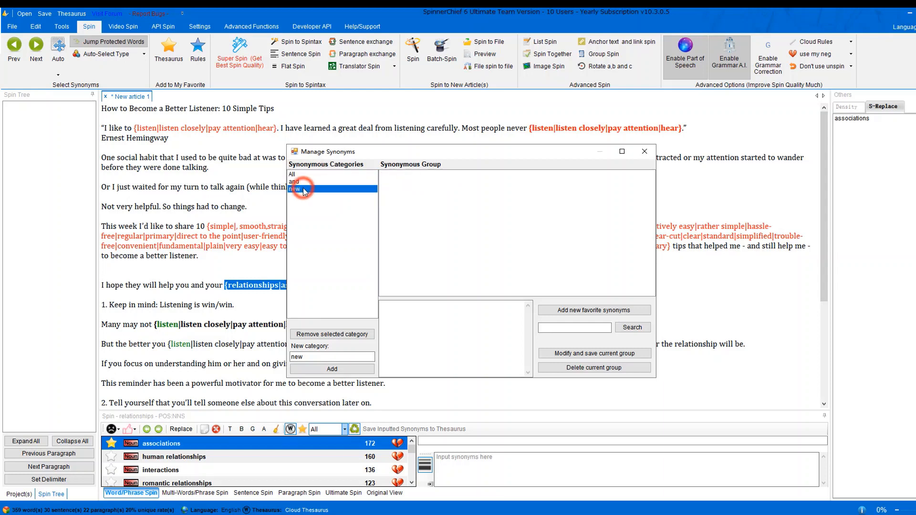
pyautogui.click(650, 157)
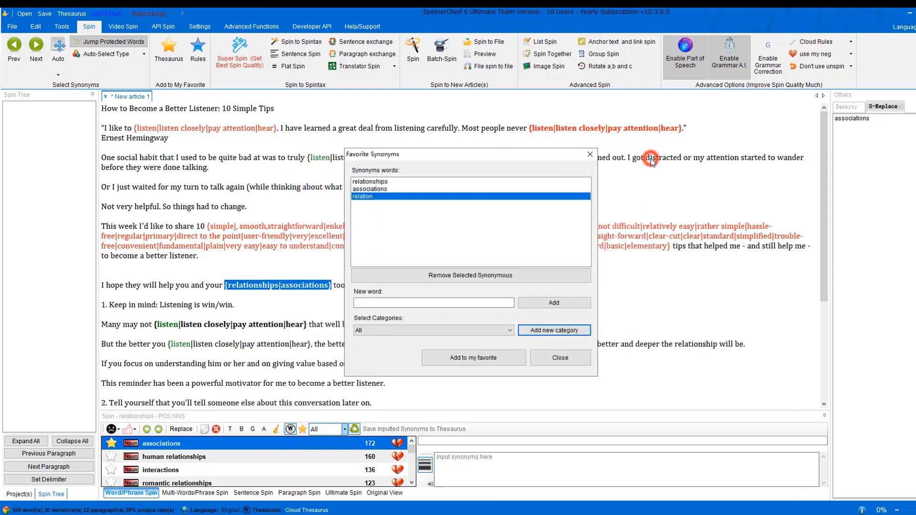
pyautogui.click(554, 364)
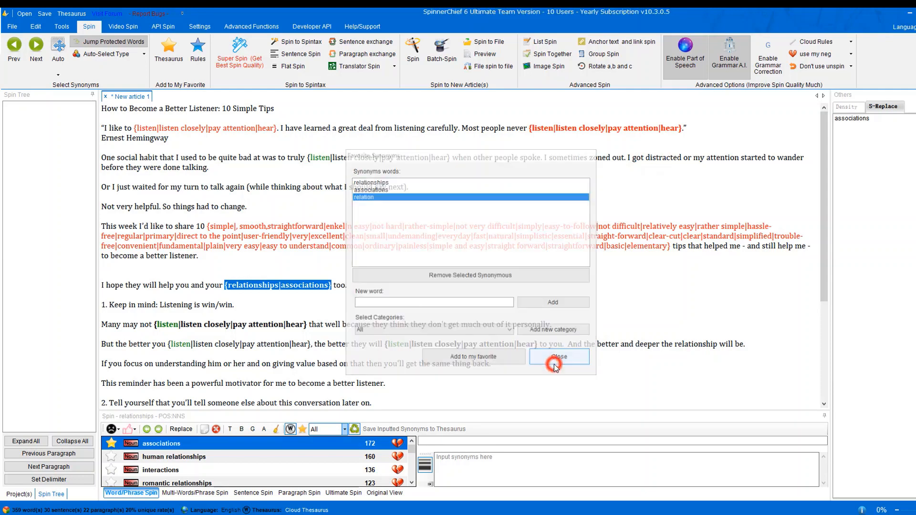
# Add Audience as a synonym for the title's Listener and save it to the thesaurus.
pyautogui.click(368, 334)
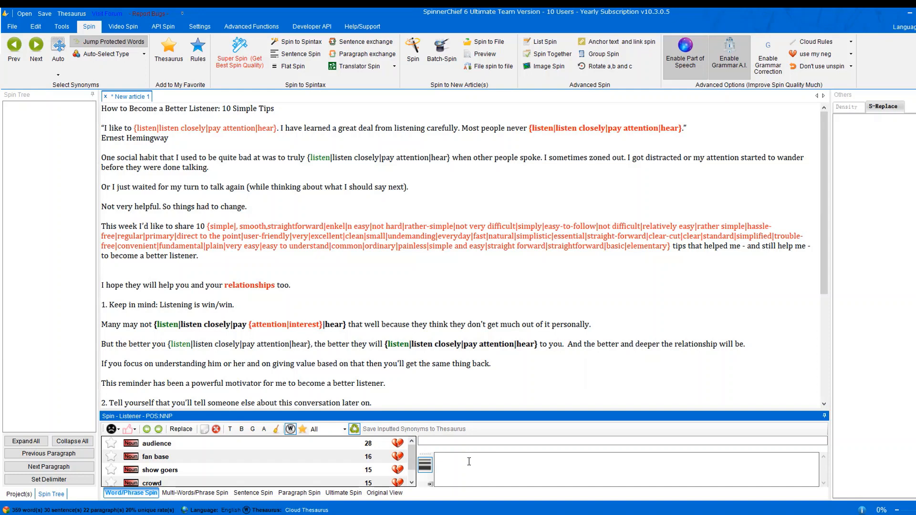
pyautogui.write('audience')
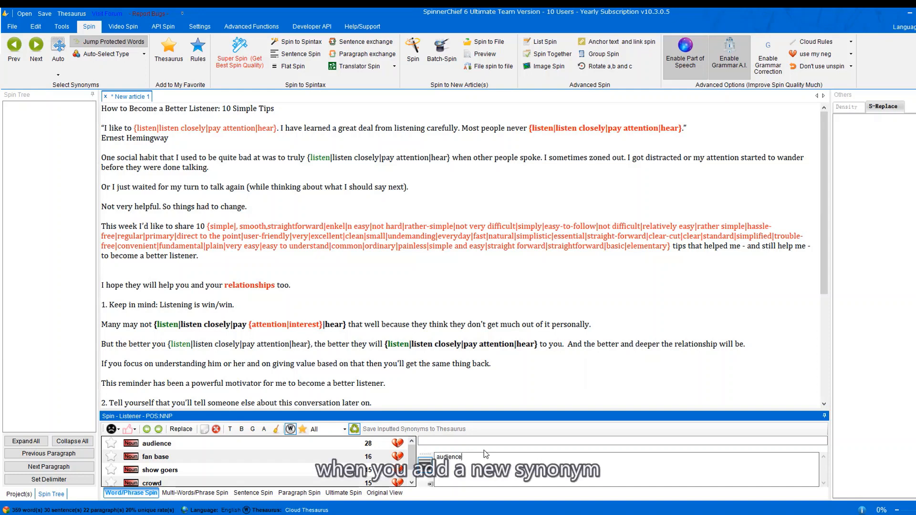
pyautogui.press('Return')
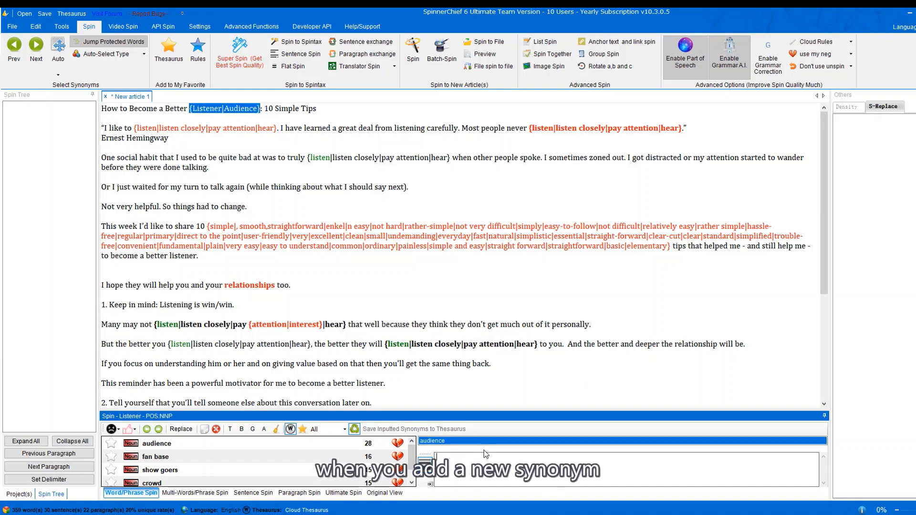
pyautogui.click(355, 430)
# Phrase-spin 'while thinking about what I should say next' with although, though, contemplating, planning on, should certainly, tell, subsequent.
pyautogui.click(174, 493)
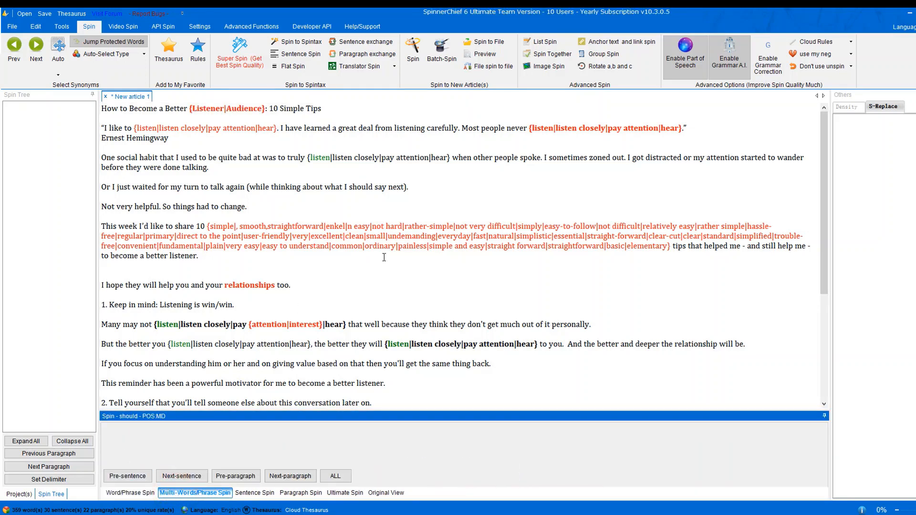
pyautogui.moveTo(404, 187); pyautogui.dragTo(257, 188)
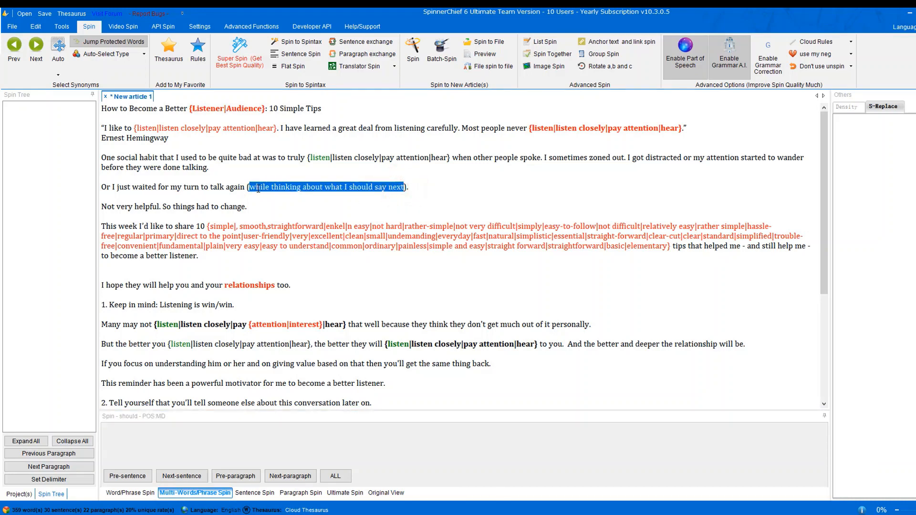
pyautogui.click(134, 456)
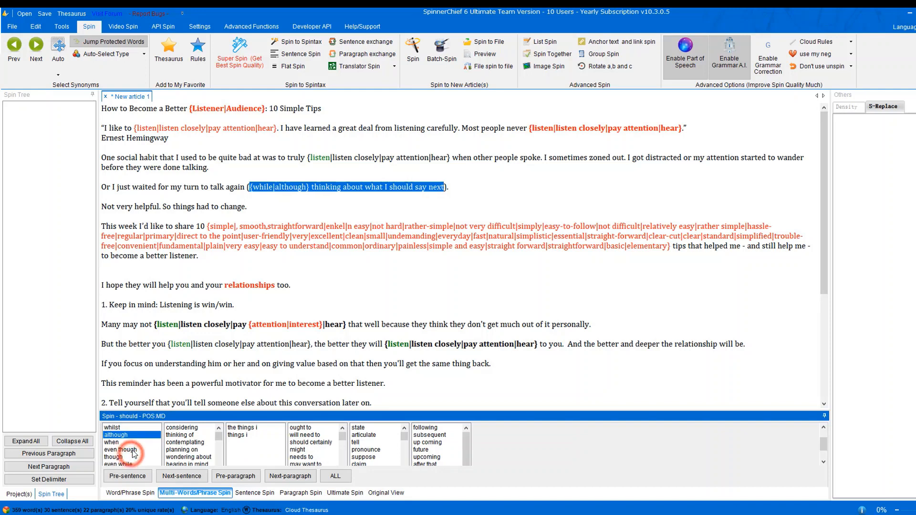
pyautogui.click(142, 456)
pyautogui.click(189, 450)
pyautogui.click(185, 442)
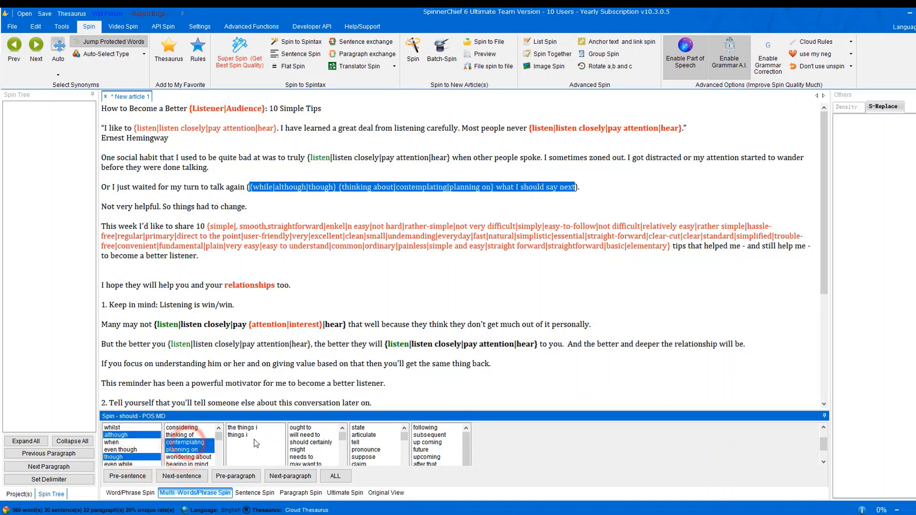
pyautogui.click(253, 439)
pyautogui.click(310, 442)
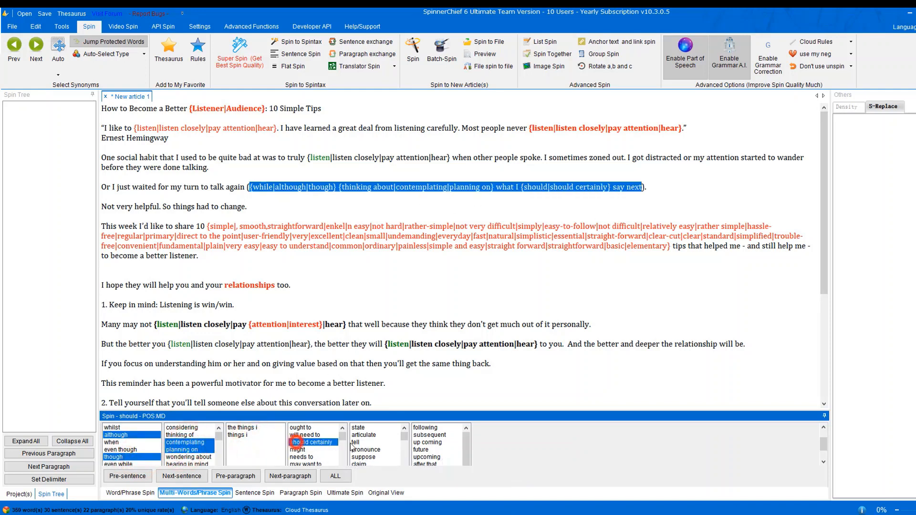
pyautogui.click(372, 442)
pyautogui.click(421, 433)
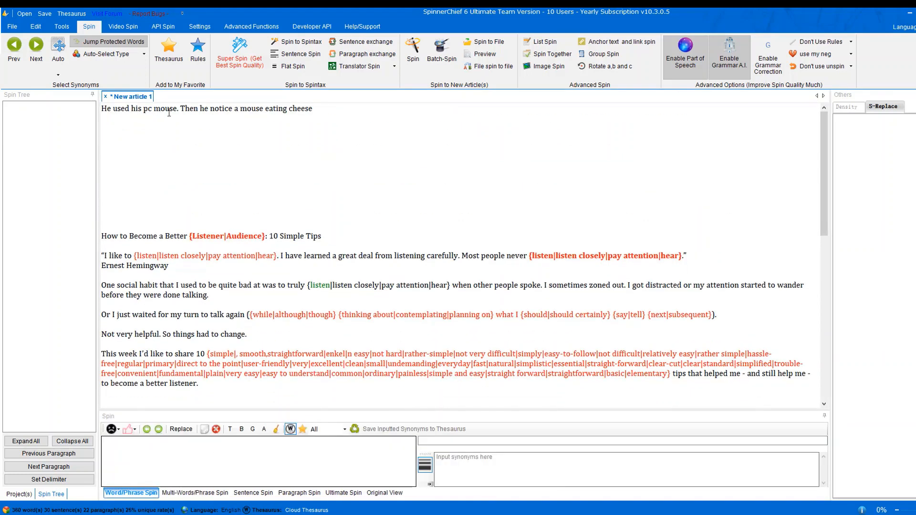
# Spin the first mouse with 'mouse button' and the second mouse with rodent.
pyautogui.click(169, 108)
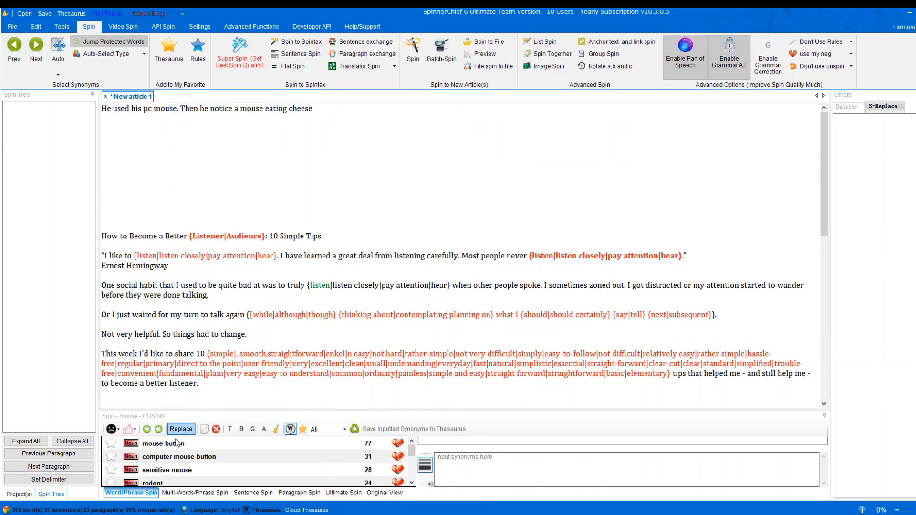
pyautogui.click(149, 448)
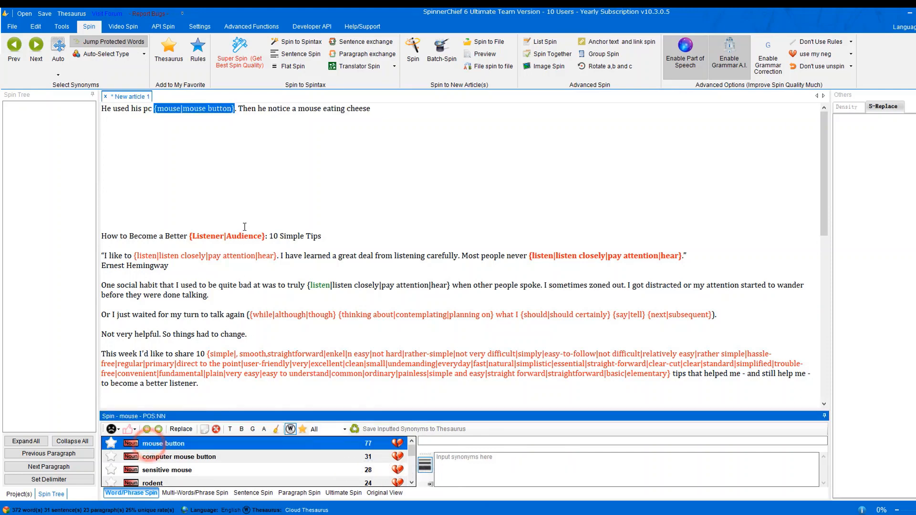
pyautogui.click(304, 107)
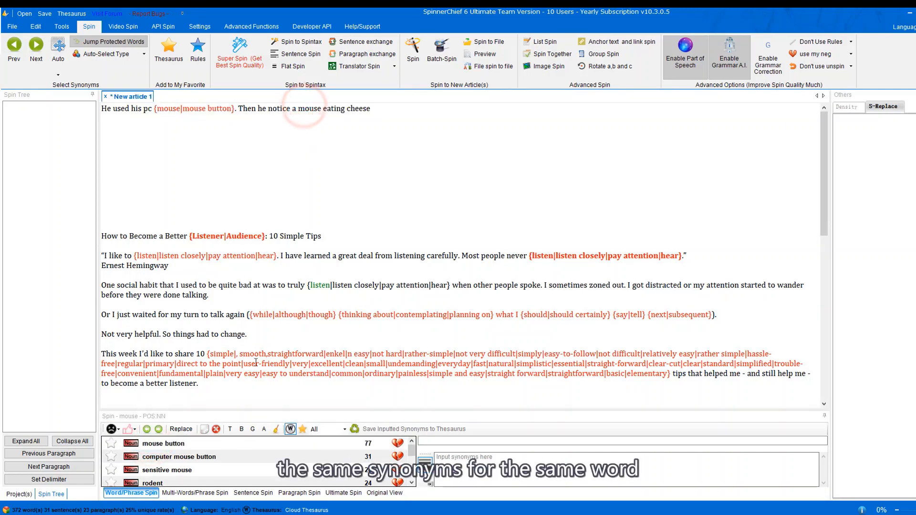
pyautogui.scroll(5, 186, 459)
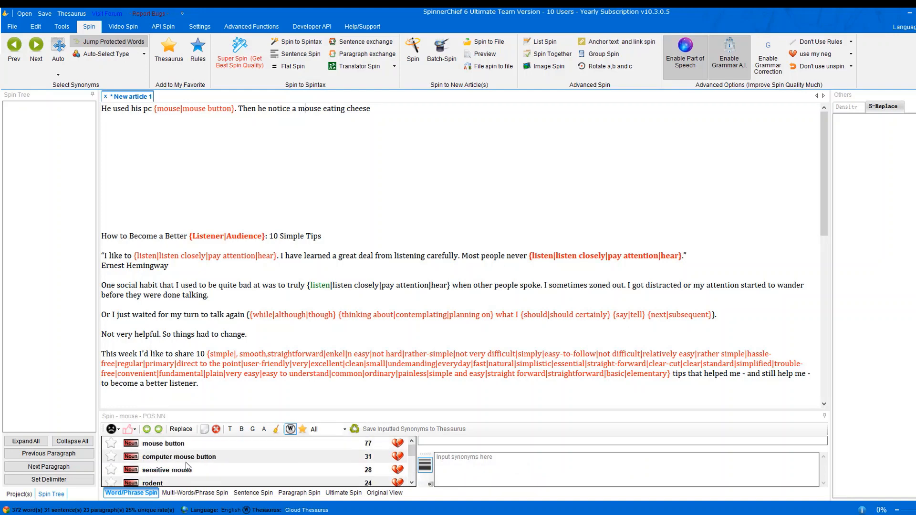
pyautogui.doubleClick(152, 483)
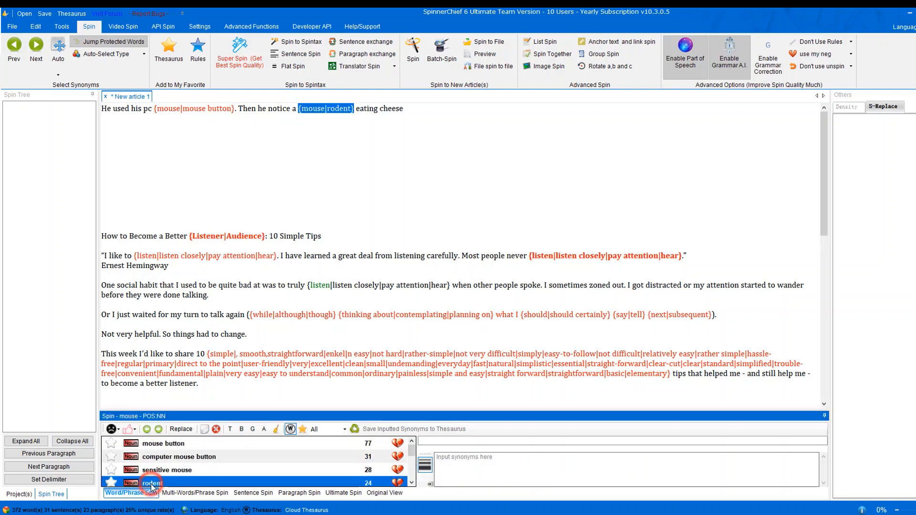
# Save mouse-to-rodent as a favorite rule with eating and cheese as context words.
pyautogui.click(200, 56)
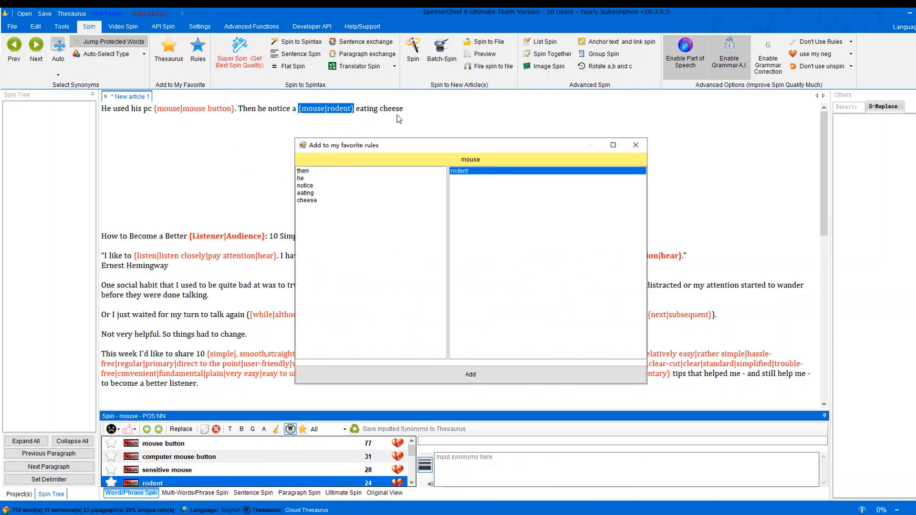
pyautogui.click(331, 192)
pyautogui.keyDown('ctrl'); pyautogui.click(321, 199); pyautogui.keyUp('ctrl')
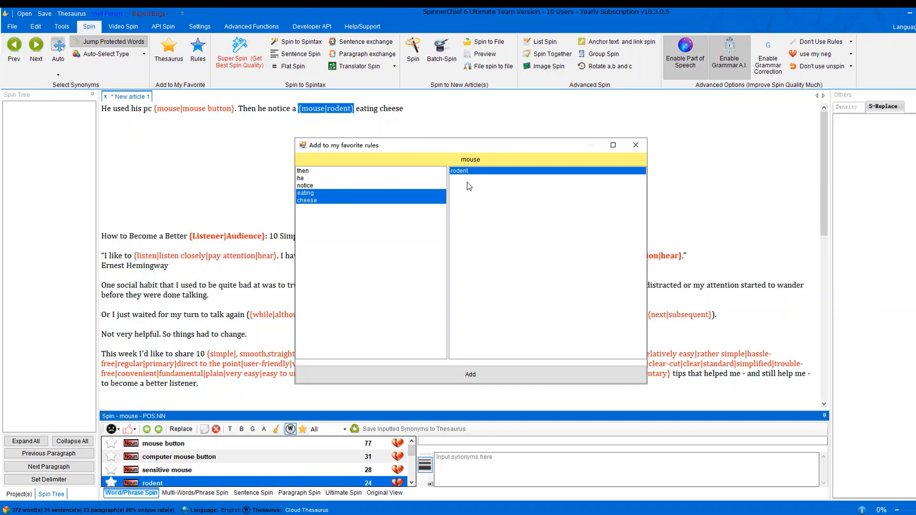
pyautogui.click(394, 378)
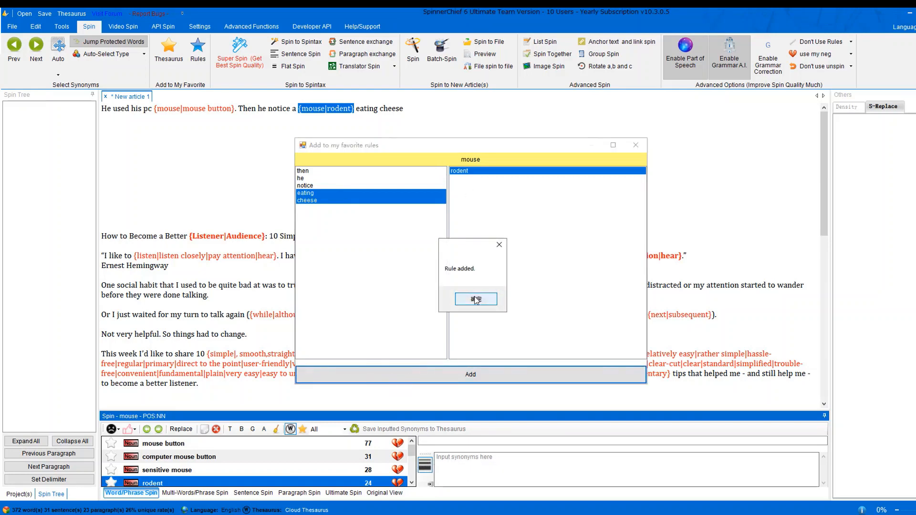
pyautogui.click(475, 300)
pyautogui.click(413, 139)
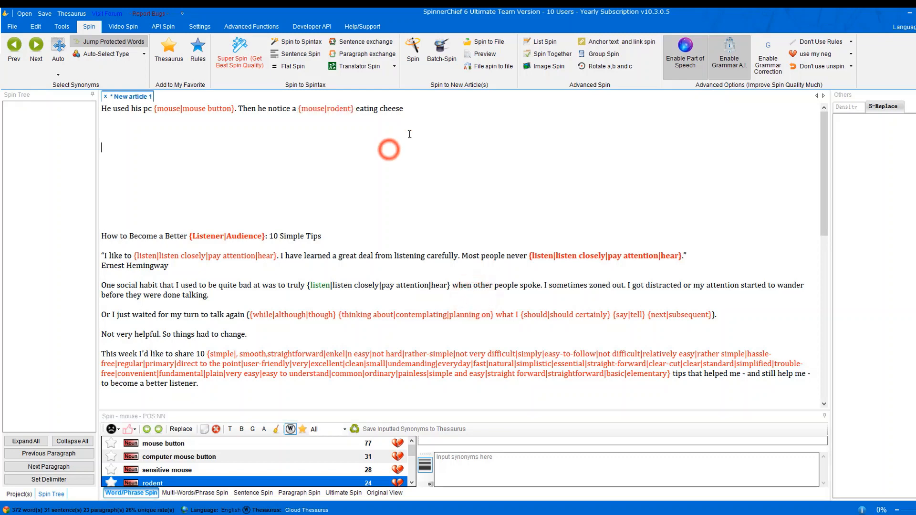
# Delete the first line and switch the spin rules to My Favorite Rules.
pyautogui.tripleClick(429, 117)
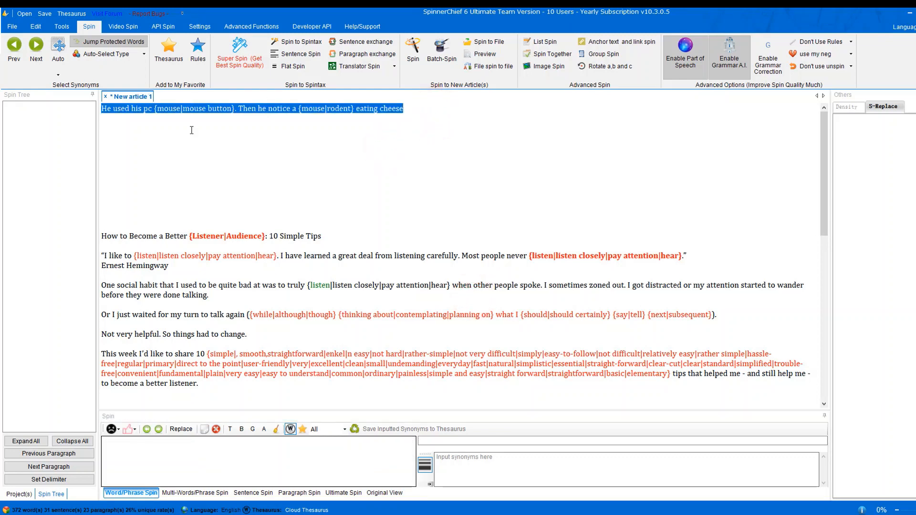
pyautogui.press('Delete')
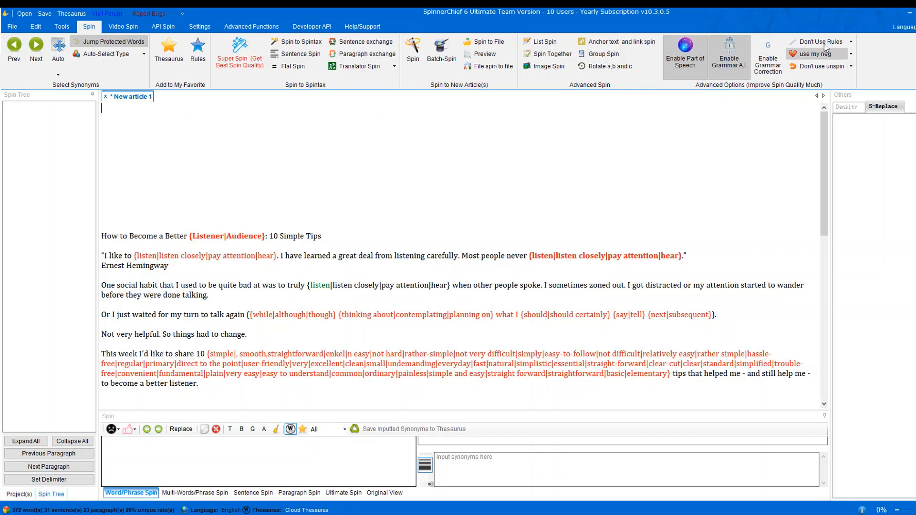
pyautogui.click(851, 41)
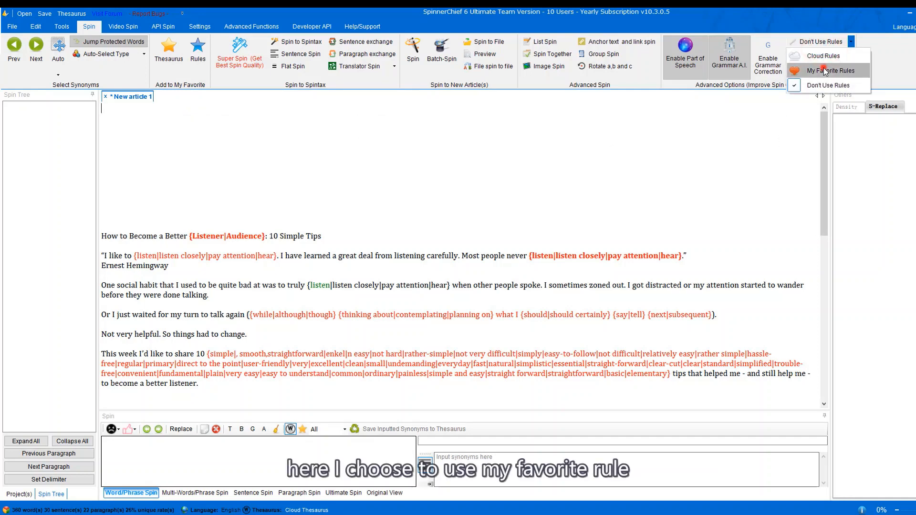
pyautogui.click(823, 68)
# Paste the mouse sentence back and spin mouse as {mouse|rodent}, with rodent ranked first.
pyautogui.click(161, 122)
pyautogui.write('He used his pc mouse. Then he notice a mouse eating cheese')
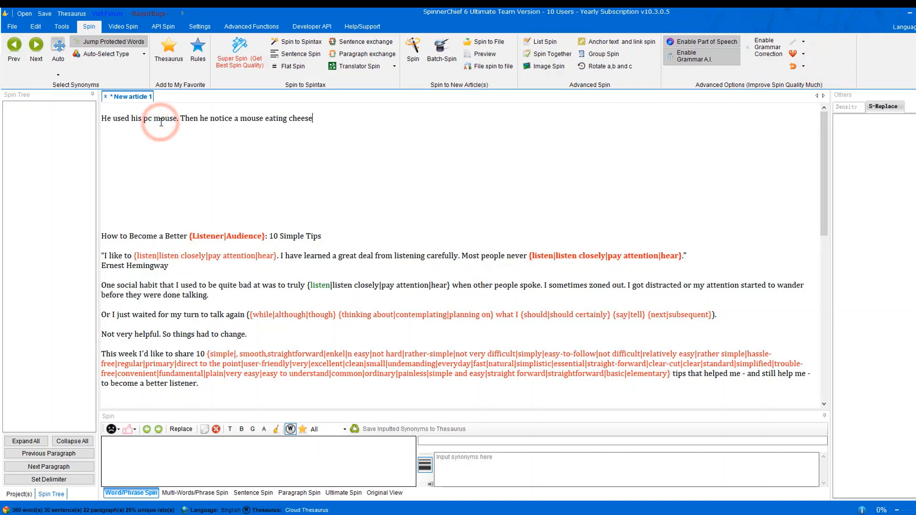
pyautogui.click(250, 119)
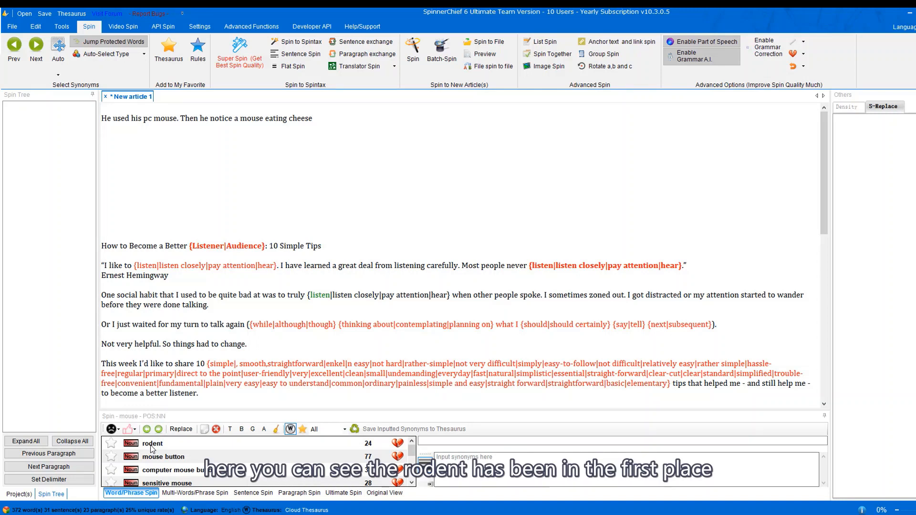
pyautogui.doubleClick(150, 443)
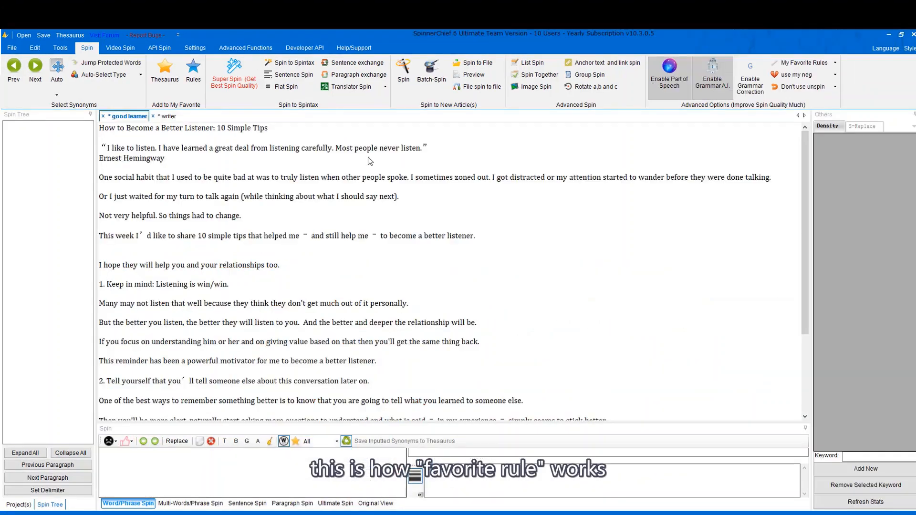
pyautogui.click(367, 148)
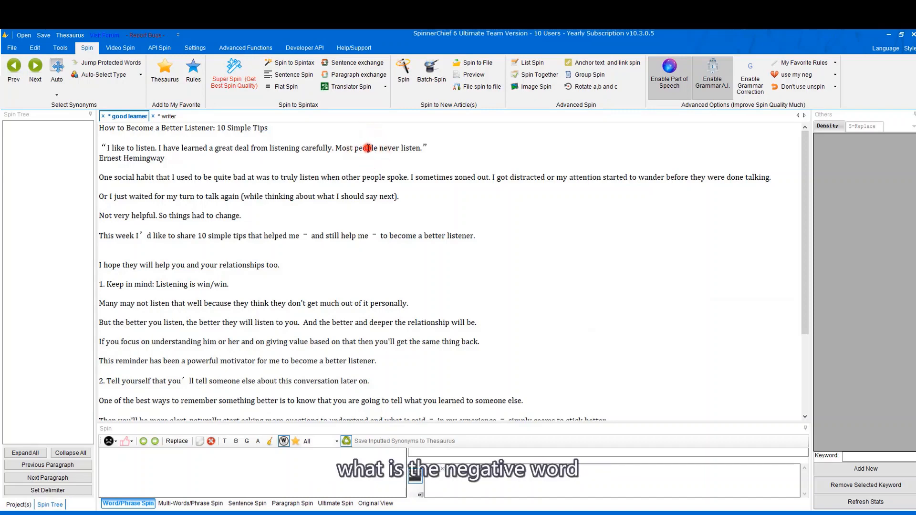
# Mark 'citizens' as a negative synonym for 'people', then list the synonyms for 'personally'.
pyautogui.click(368, 148)
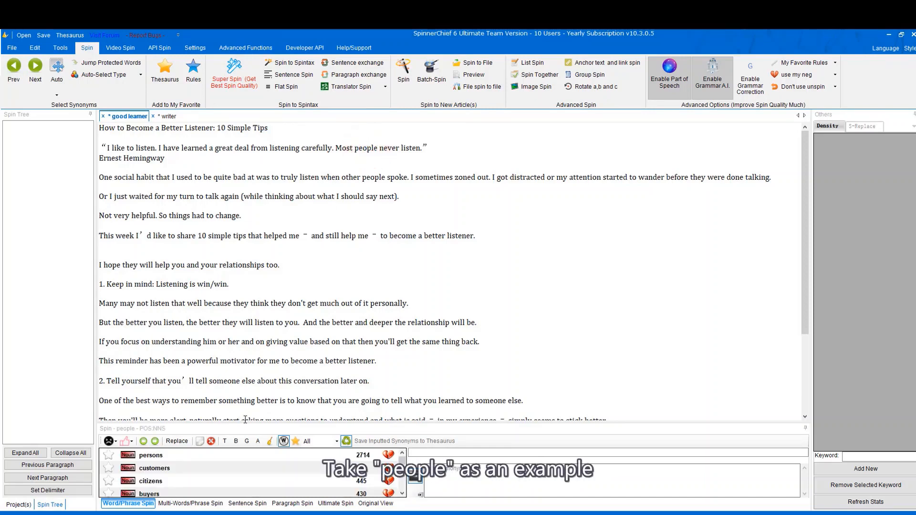
pyautogui.click(388, 482)
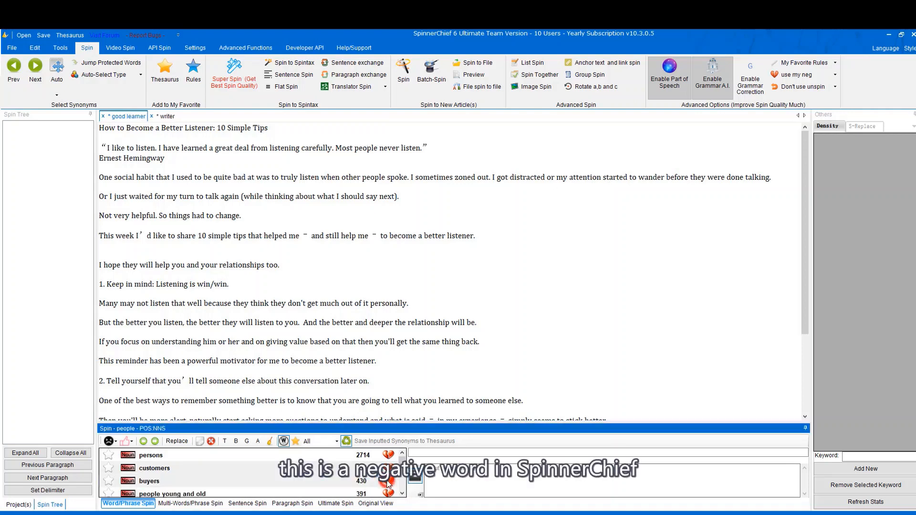
pyautogui.click(372, 304)
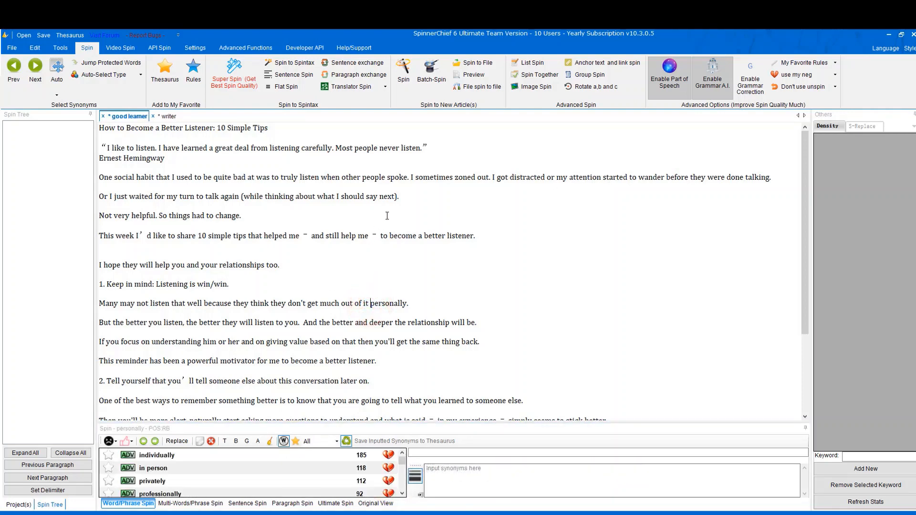
pyautogui.click(226, 81)
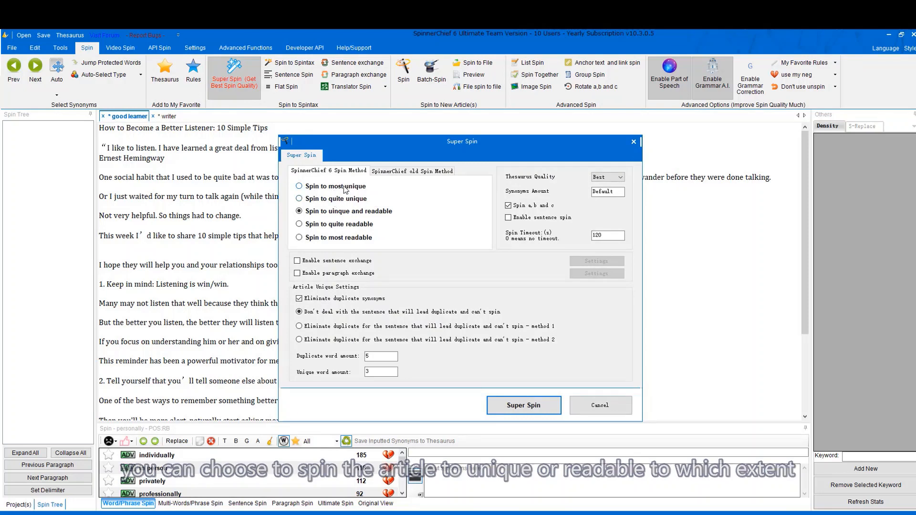
# Set Super Spin to Best thesaurus quality, 5 synonyms and sentence spin, then cancel without spinning.
pyautogui.click(613, 175)
pyautogui.click(605, 185)
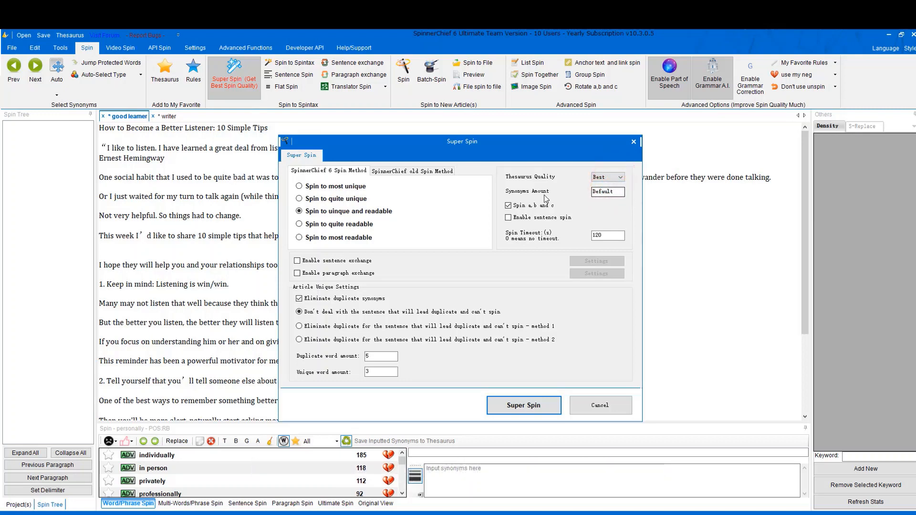
pyautogui.doubleClick(594, 190)
pyautogui.write('5')
pyautogui.click(532, 218)
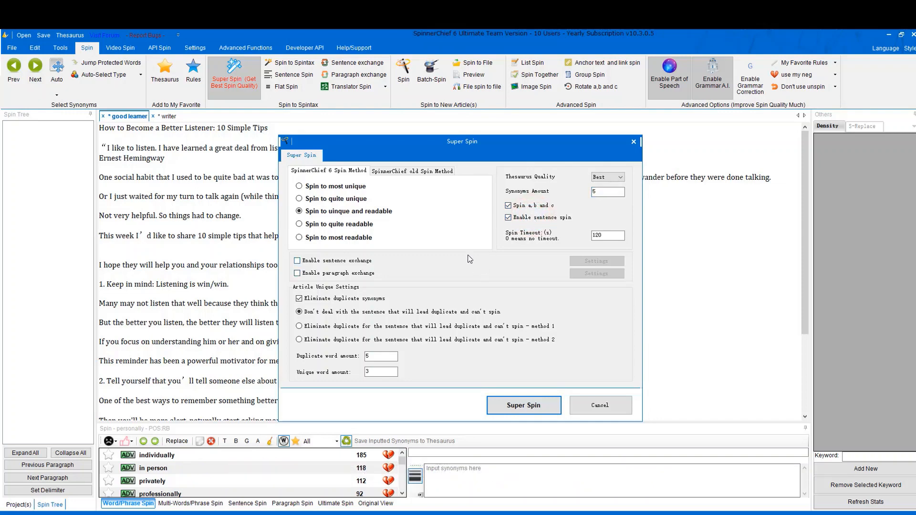
pyautogui.click(583, 406)
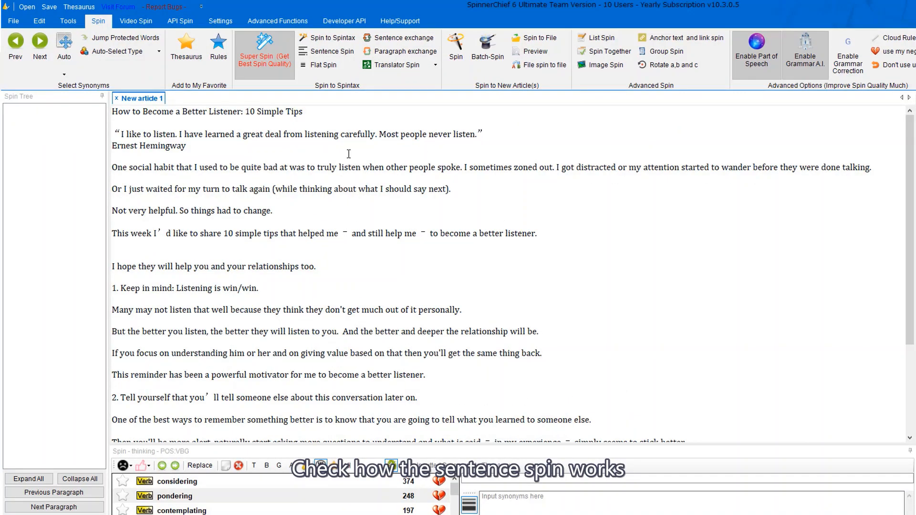
# Sentence-spin the article into {} format using the System rule, then select the zoned-out sentence alternatives.
pyautogui.click(329, 51)
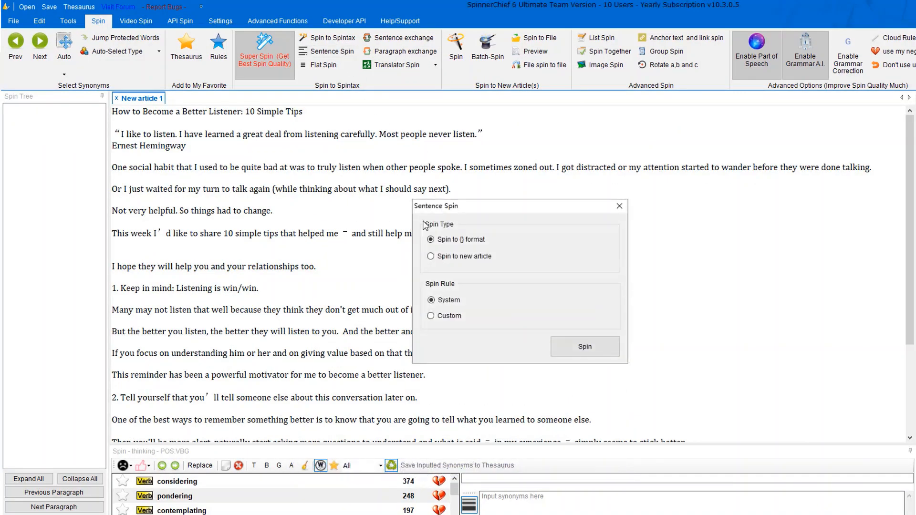
pyautogui.click(585, 344)
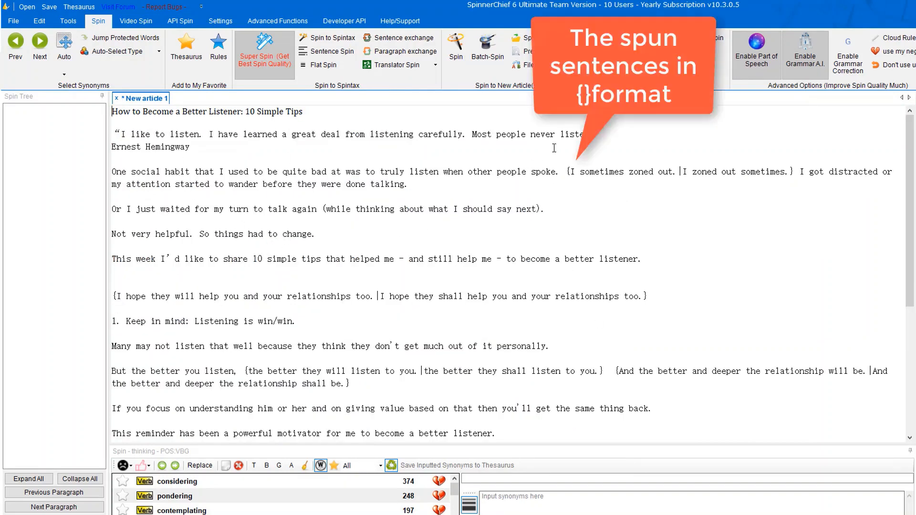
pyautogui.moveTo(567, 172); pyautogui.dragTo(769, 180)
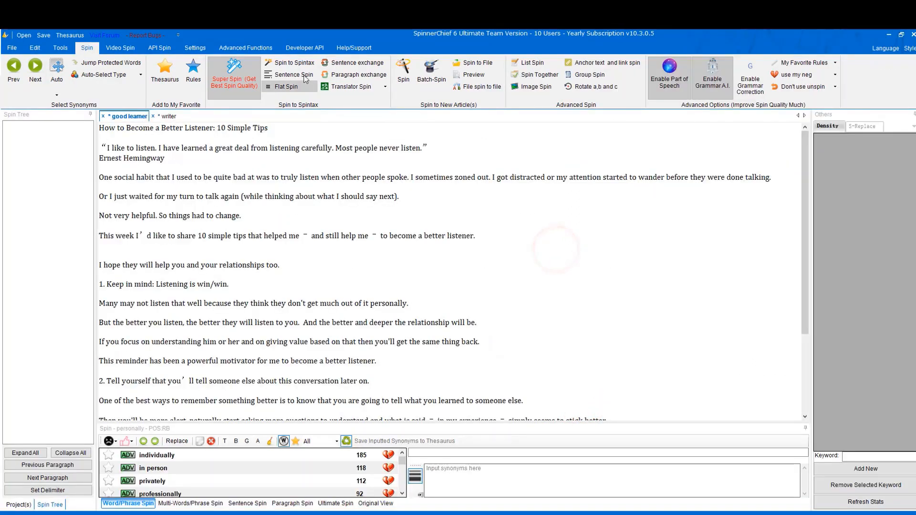
# Super Spin the article with default settings, then generate 10 articles from the spintax.
pyautogui.click(241, 66)
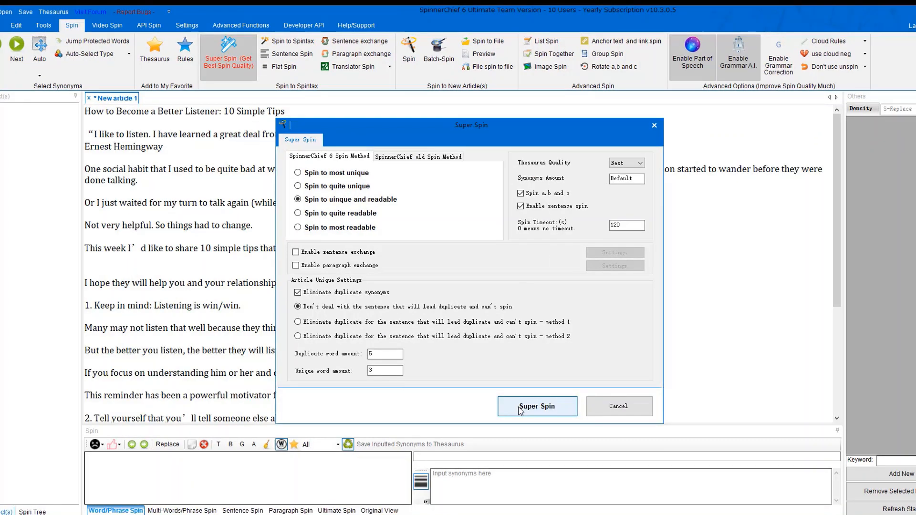
pyautogui.click(534, 408)
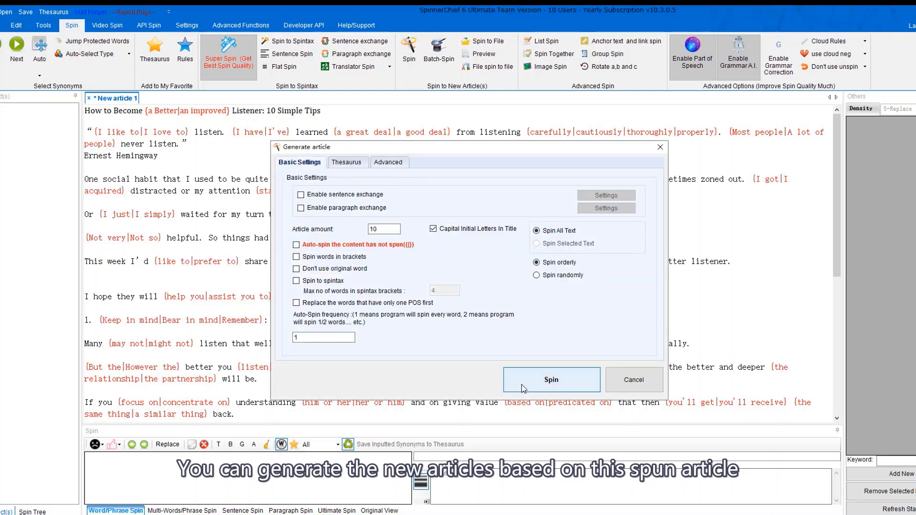
pyautogui.click(522, 385)
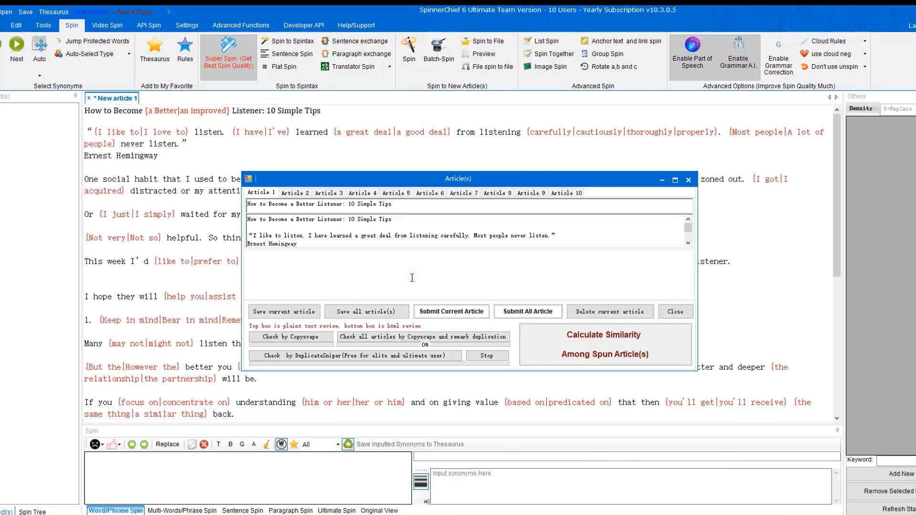
pyautogui.click(687, 181)
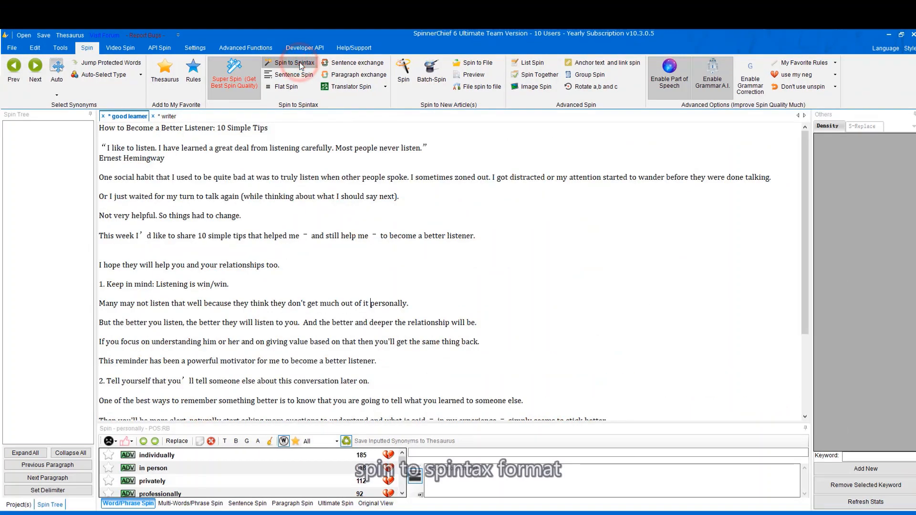
# In Spin to Spintax, enable sentence exchange only within paragraphs and keep All as the thesaurus source.
pyautogui.click(294, 63)
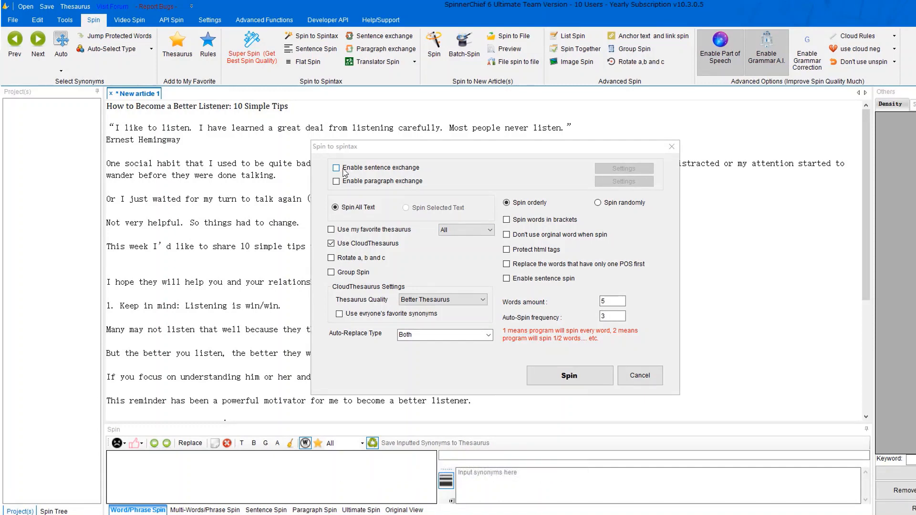
pyautogui.click(352, 169)
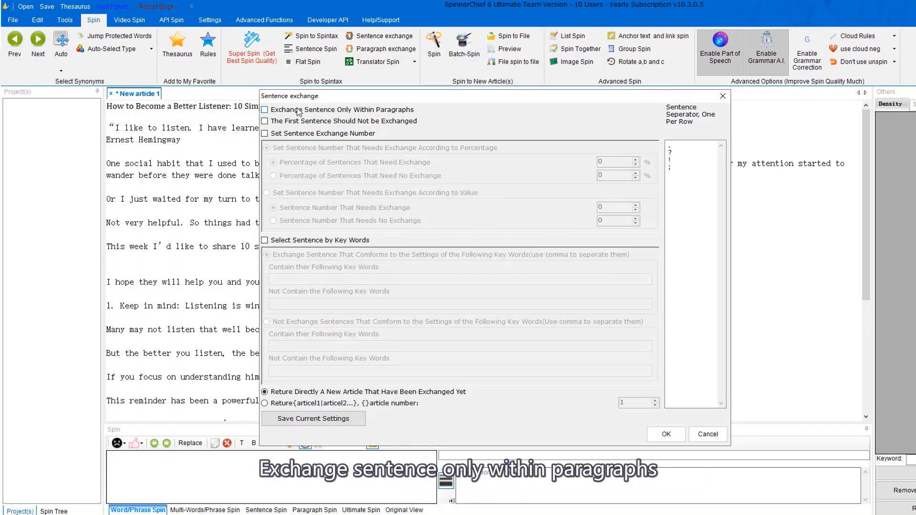
pyautogui.click(266, 111)
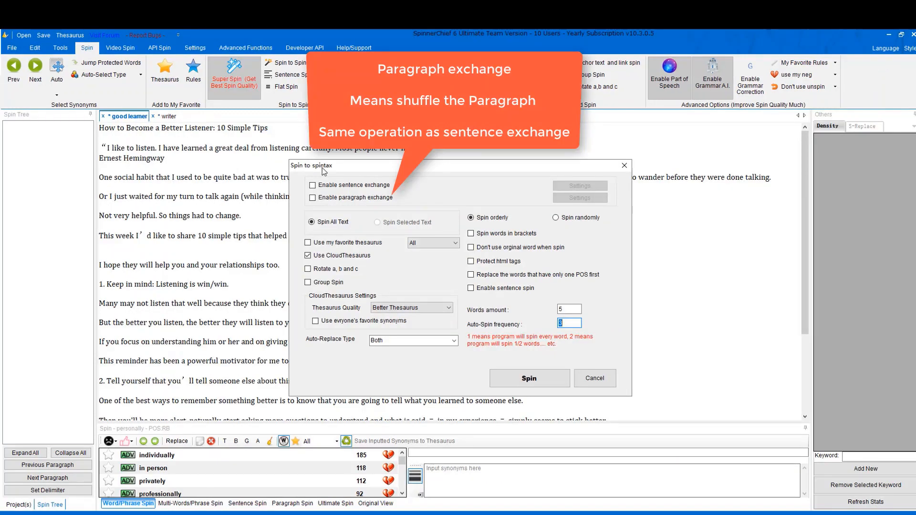
pyautogui.click(426, 247)
pyautogui.click(429, 253)
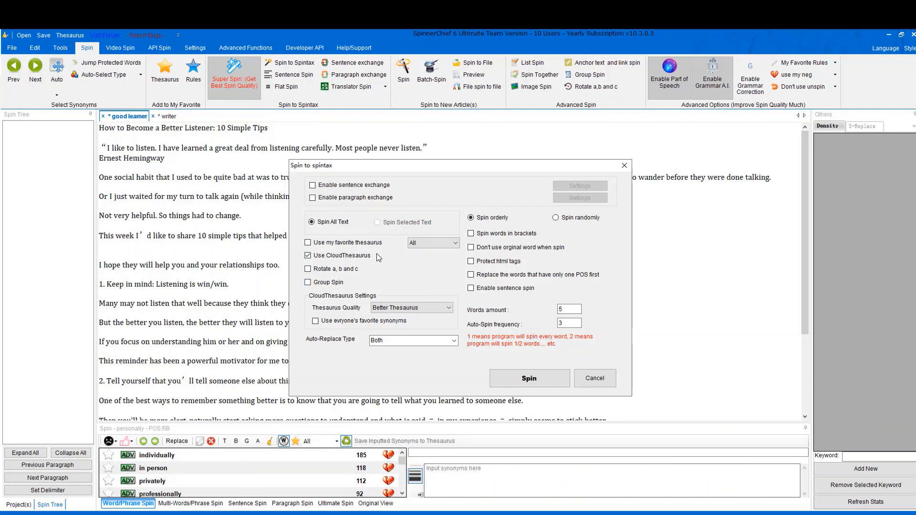
# Set Thesaurus Quality to Best and keep the Auto-Replace type as Both.
pyautogui.click(393, 308)
pyautogui.click(391, 317)
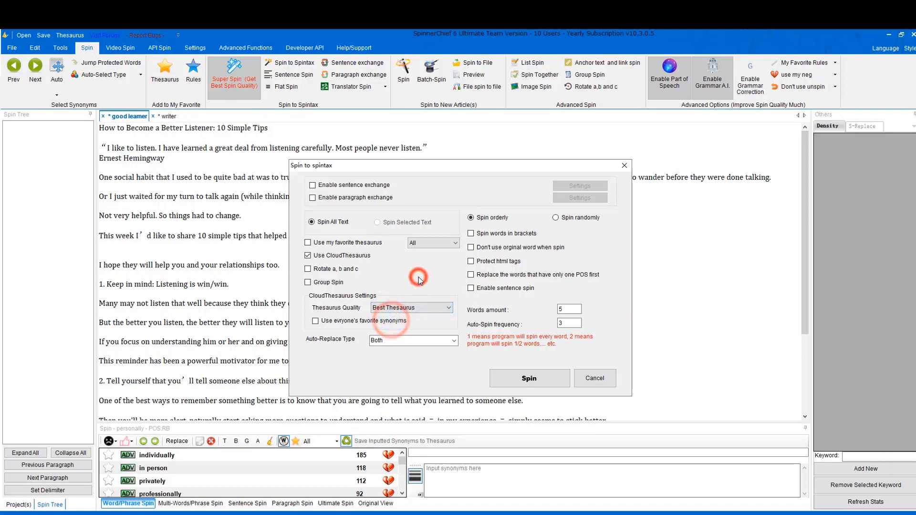
pyautogui.click(454, 340)
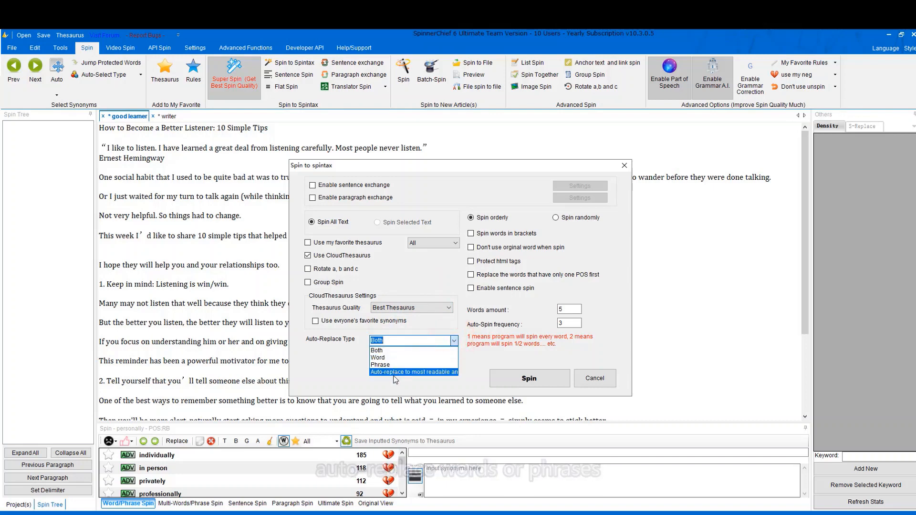
pyautogui.click(391, 351)
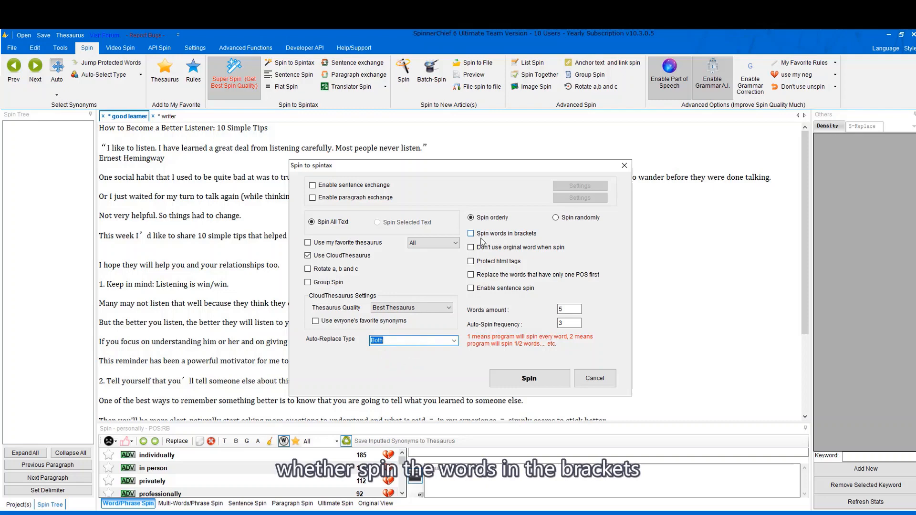
pyautogui.moveTo(556, 165); pyautogui.dragTo(549, 249)
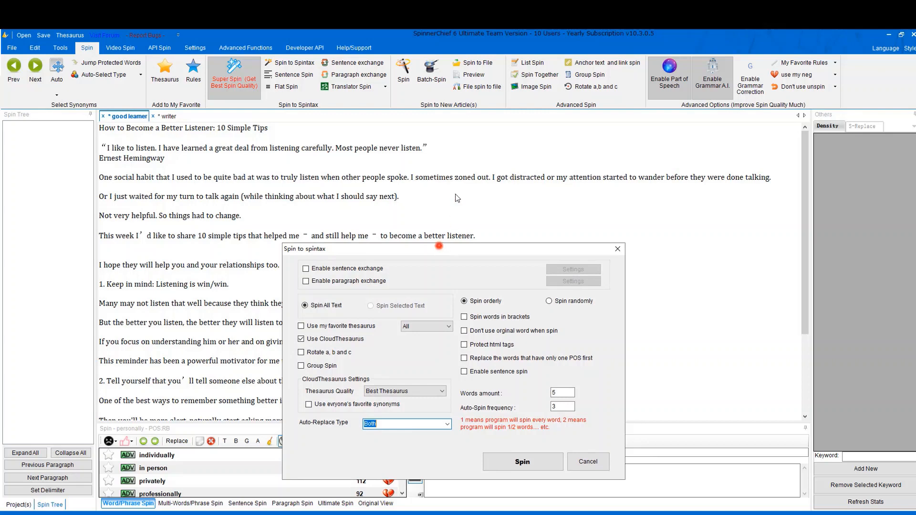
pyautogui.moveTo(439, 246); pyautogui.dragTo(455, 163)
# Enable spinning bracketed words, never keeping original words, protecting HTML tags and single-POS replacement first.
pyautogui.click(480, 235)
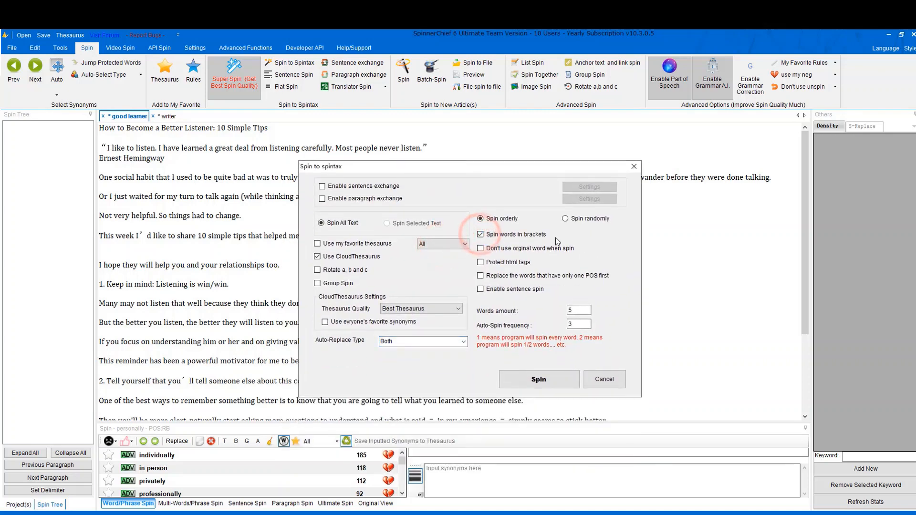
pyautogui.click(487, 249)
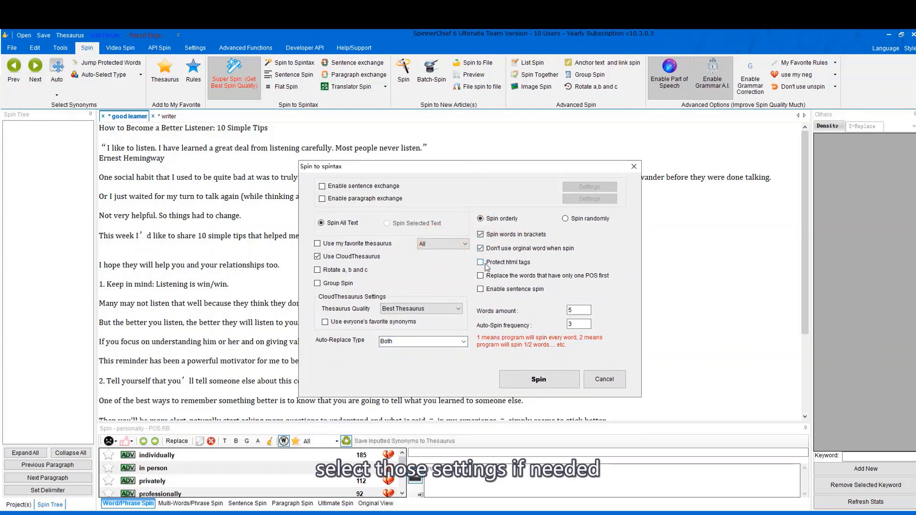
pyautogui.click(485, 263)
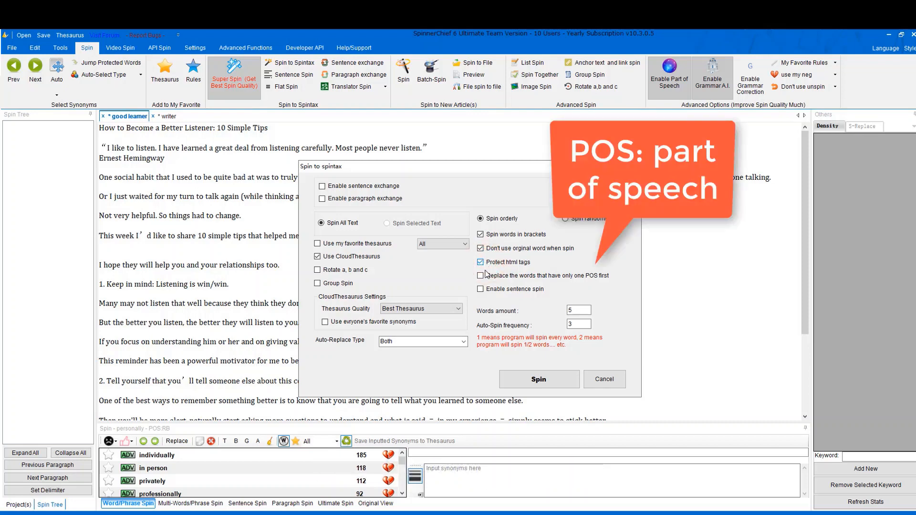
pyautogui.click(527, 276)
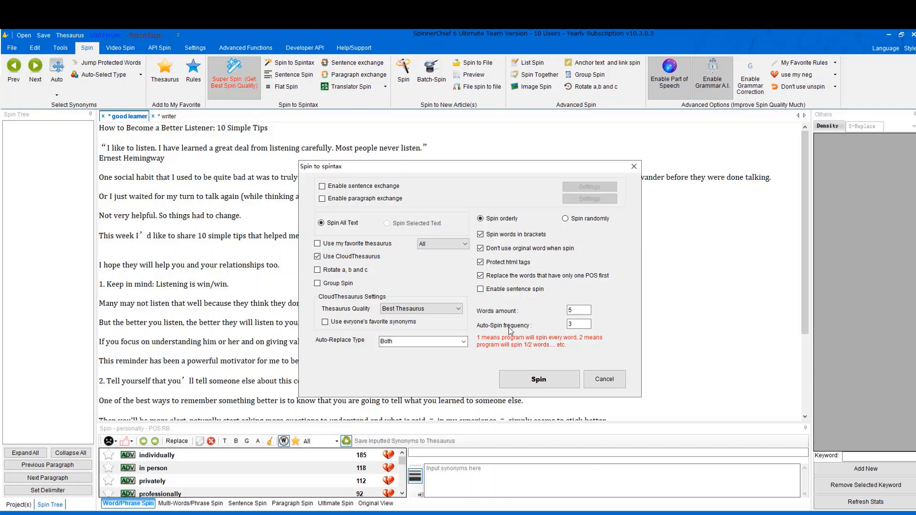
# Set the auto-spin frequency to 2 and spin the whole article into spintax.
pyautogui.doubleClick(579, 324)
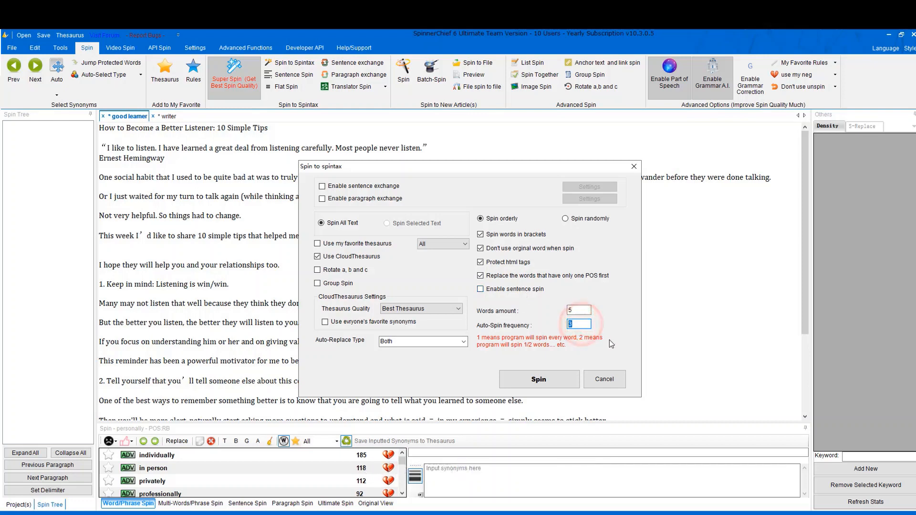
pyautogui.write('1')
pyautogui.doubleClick(578, 324)
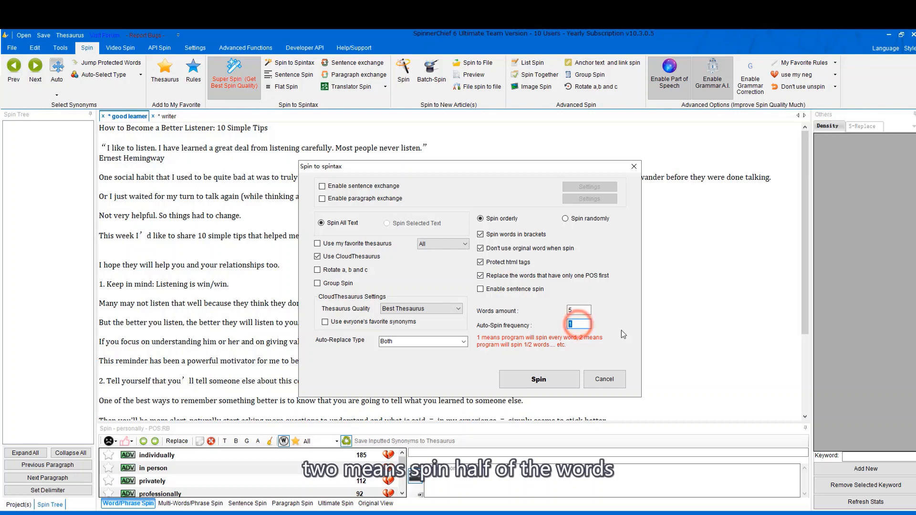
pyautogui.write('2')
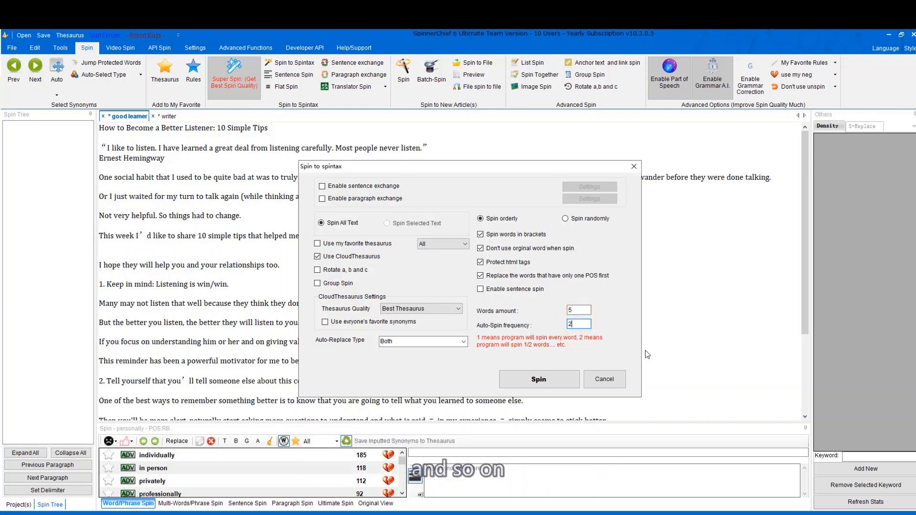
pyautogui.click(539, 379)
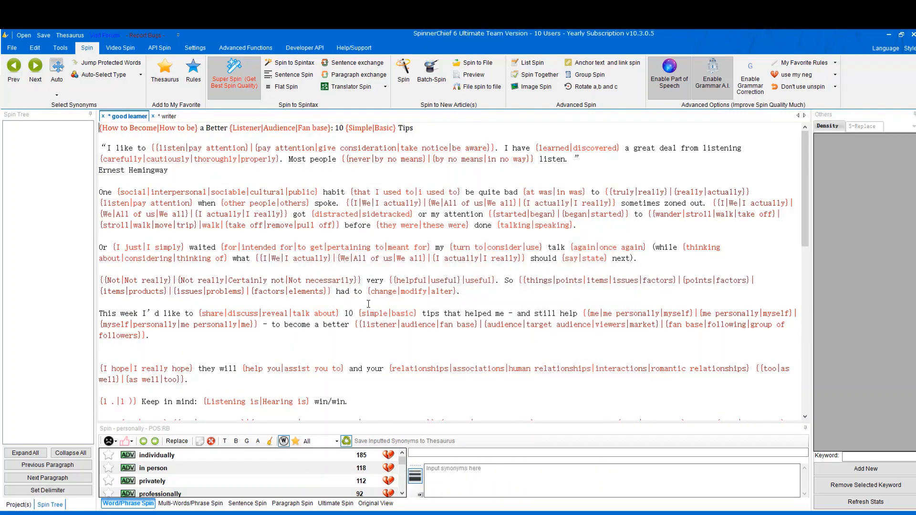
# Select the entire spun article and remove its red colour formatting with Clear Format.
pyautogui.click(310, 224)
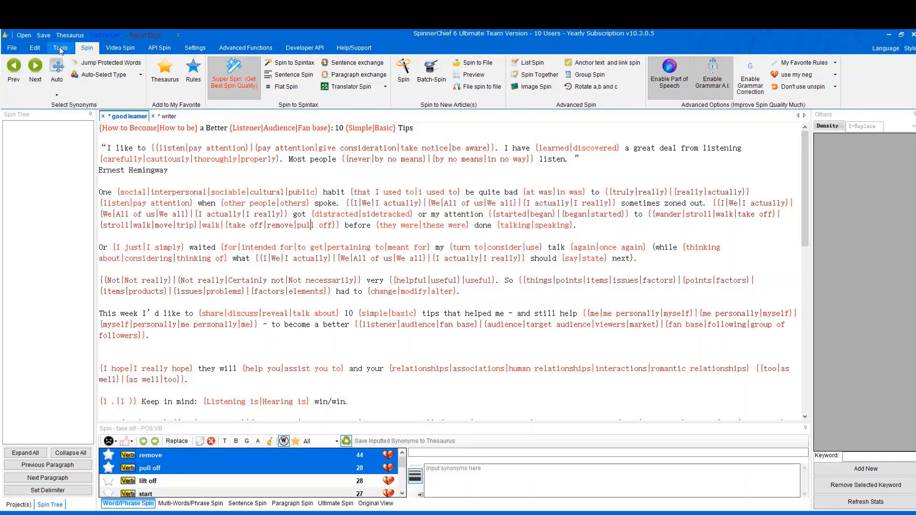
pyautogui.click(35, 48)
pyautogui.hotkey('ctrl', 'a')
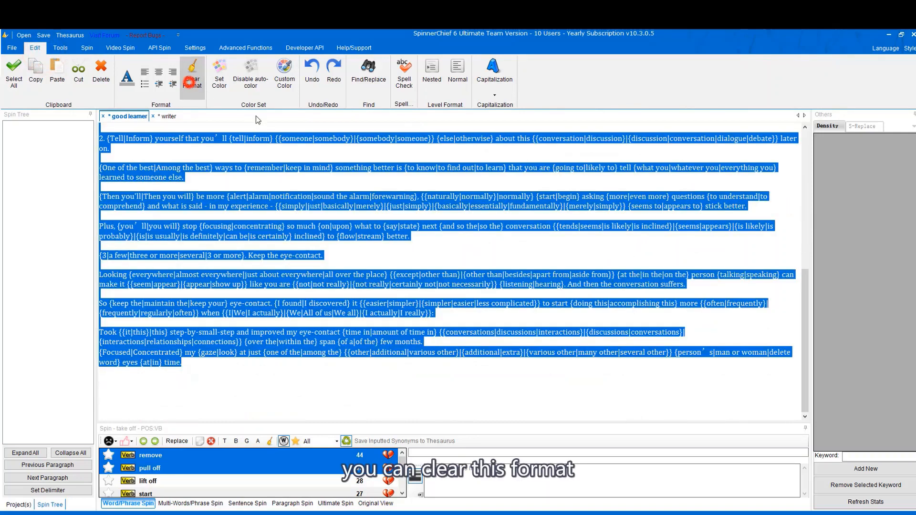
pyautogui.click(193, 76)
pyautogui.click(334, 235)
pyautogui.click(199, 48)
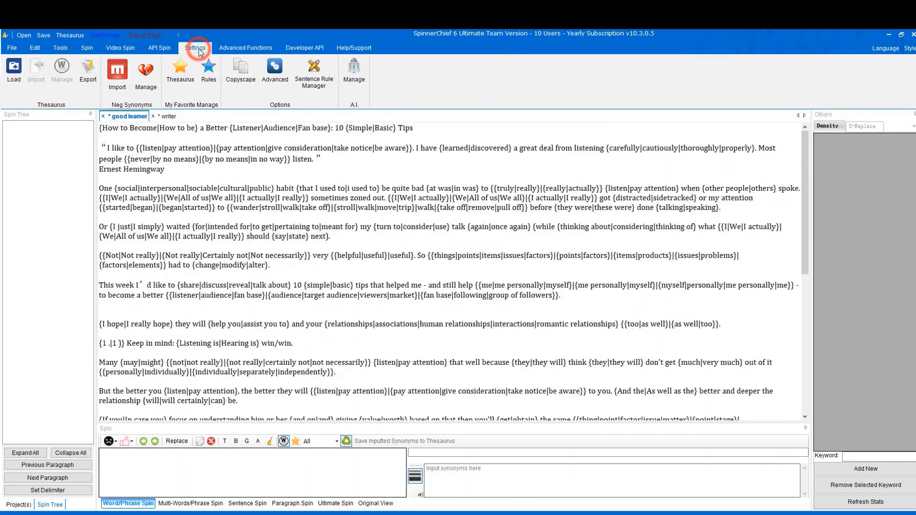
pyautogui.click(87, 48)
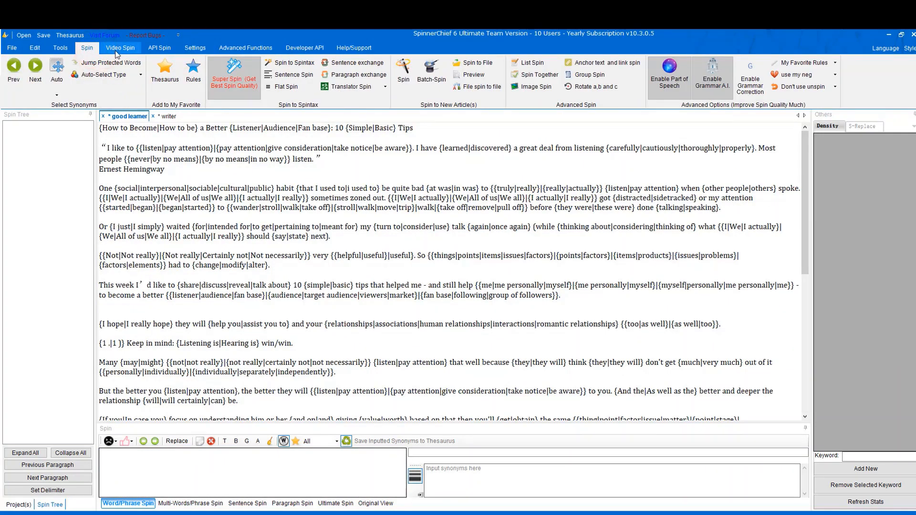
# In Spin to New Article, enable auto-spin unspun content, red changed words and HTML tag protection.
pyautogui.click(413, 82)
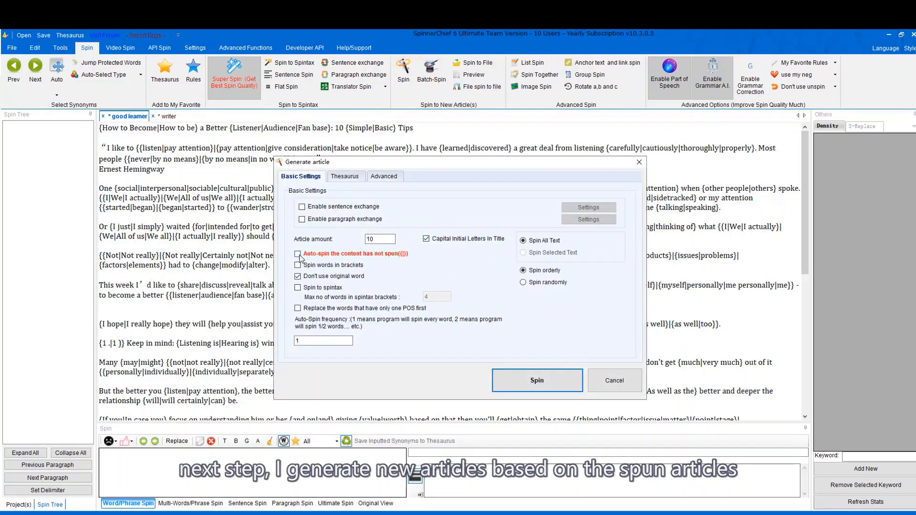
pyautogui.click(297, 254)
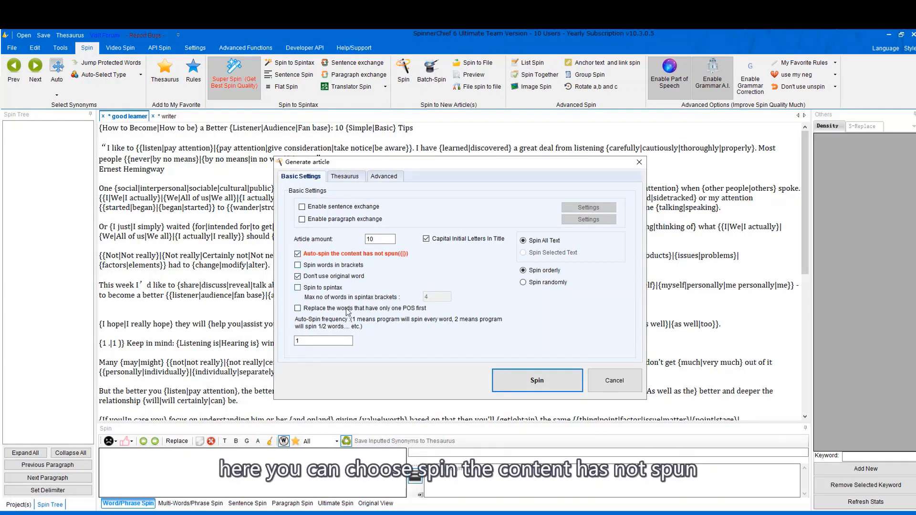
pyautogui.click(343, 178)
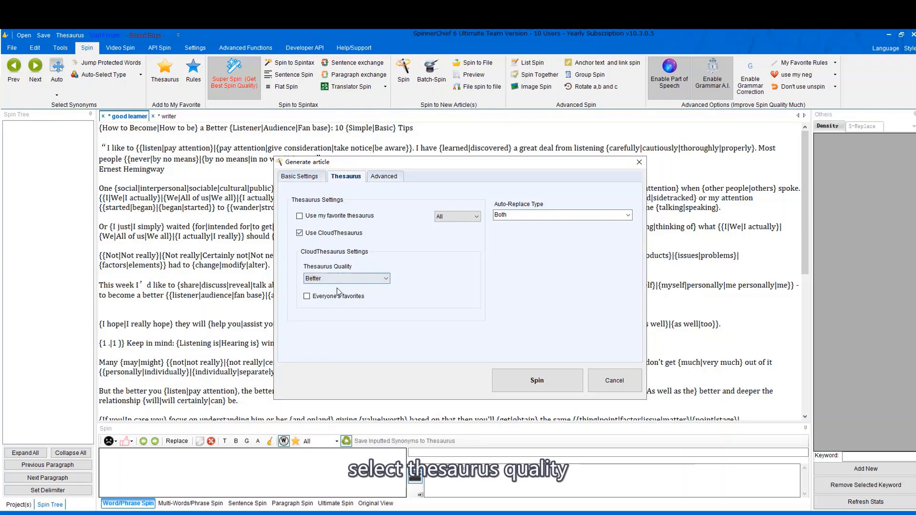
pyautogui.click(385, 177)
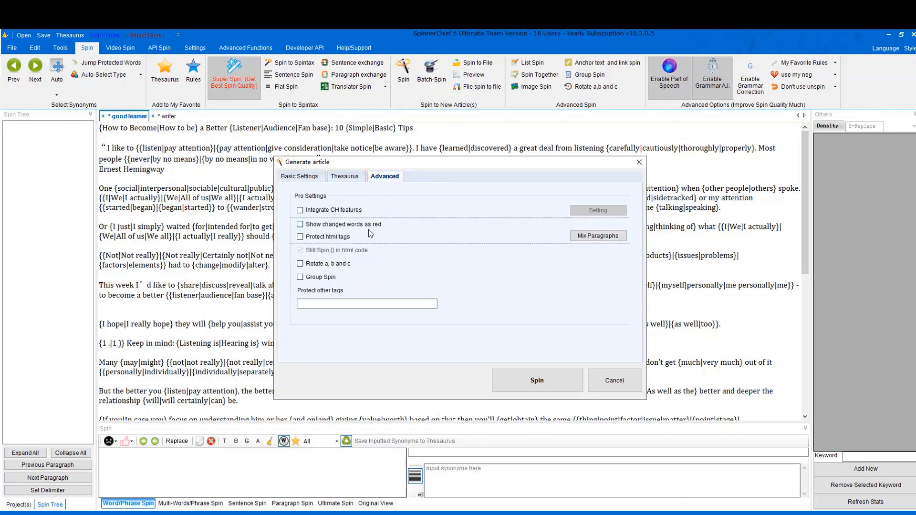
pyautogui.click(302, 226)
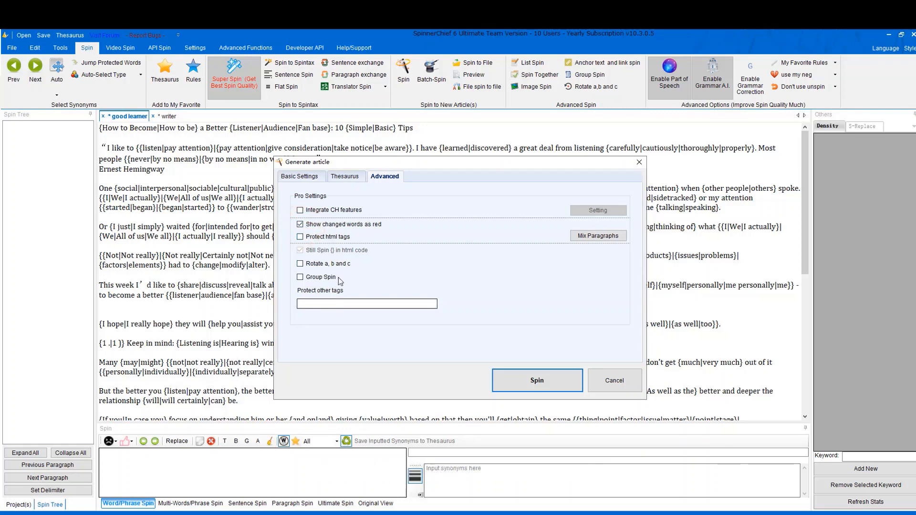
pyautogui.click(333, 237)
pyautogui.click(334, 302)
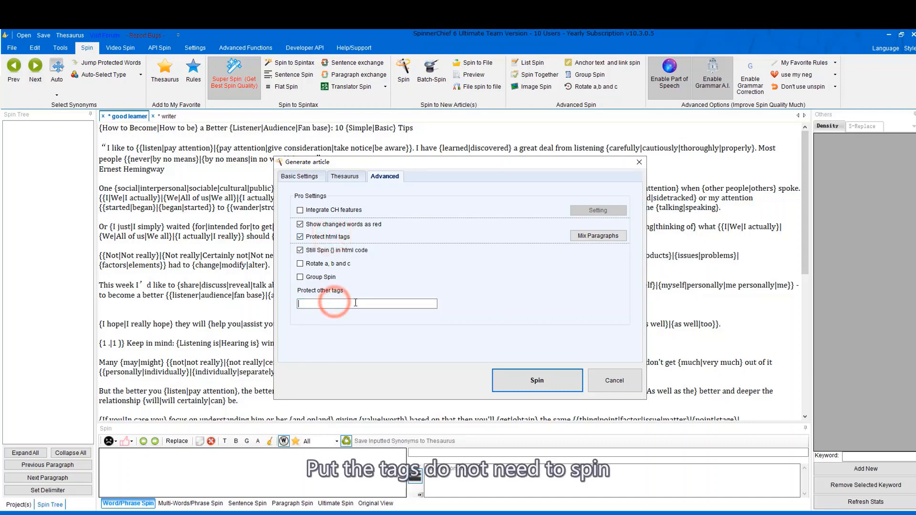
pyautogui.click(355, 306)
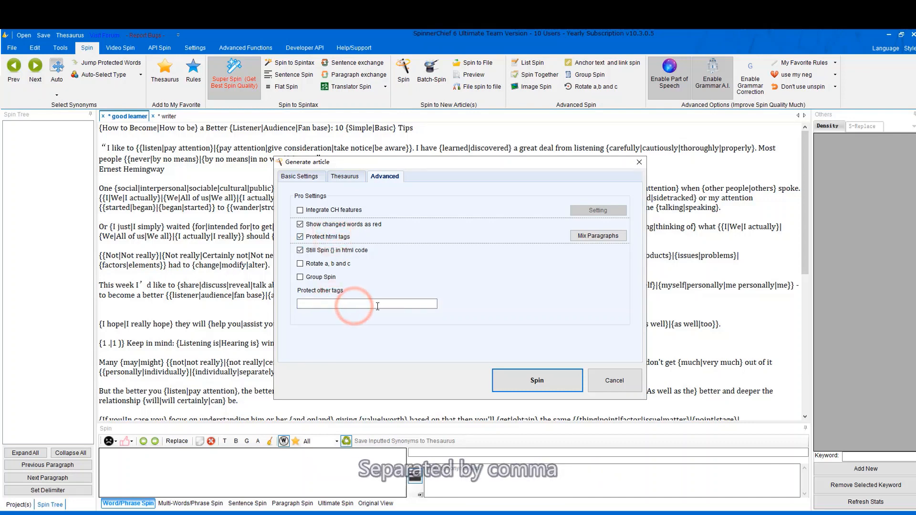
pyautogui.click(344, 304)
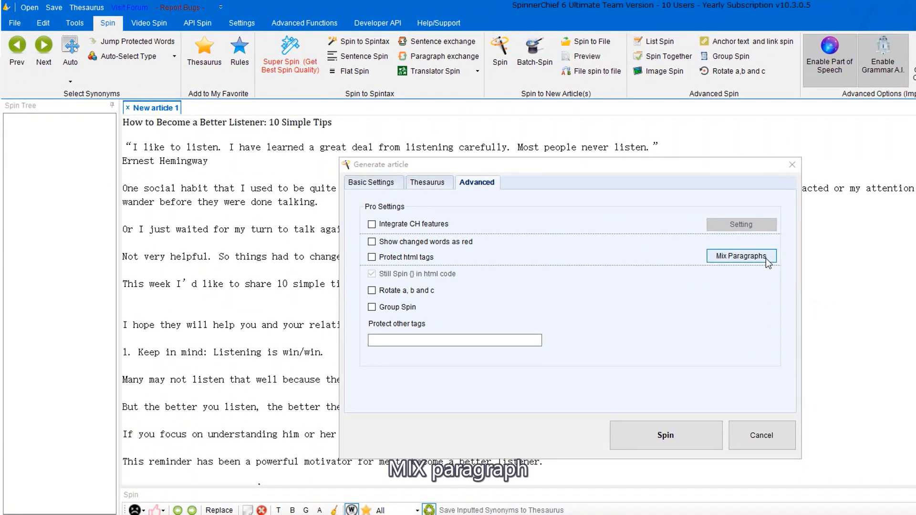
# Mark the title and opening quote paragraphs for paragraph mixing and save the selection.
pyautogui.click(763, 258)
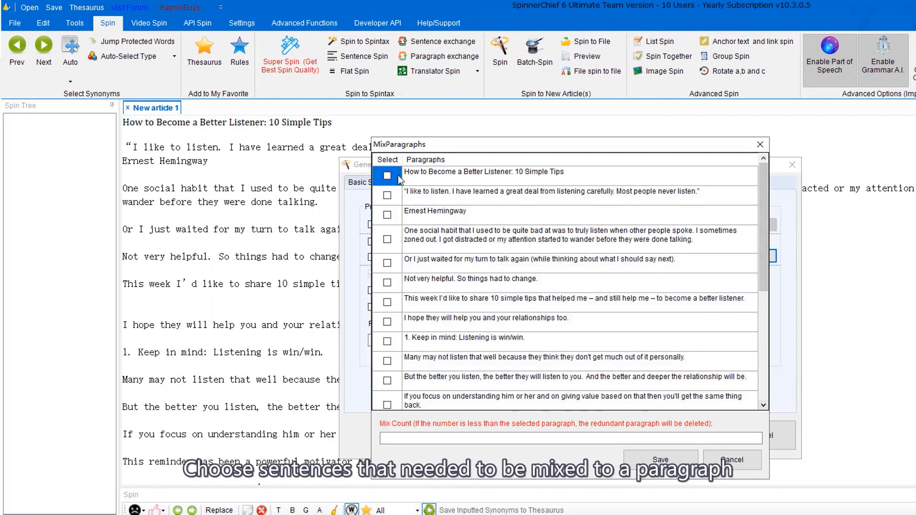
pyautogui.click(387, 176)
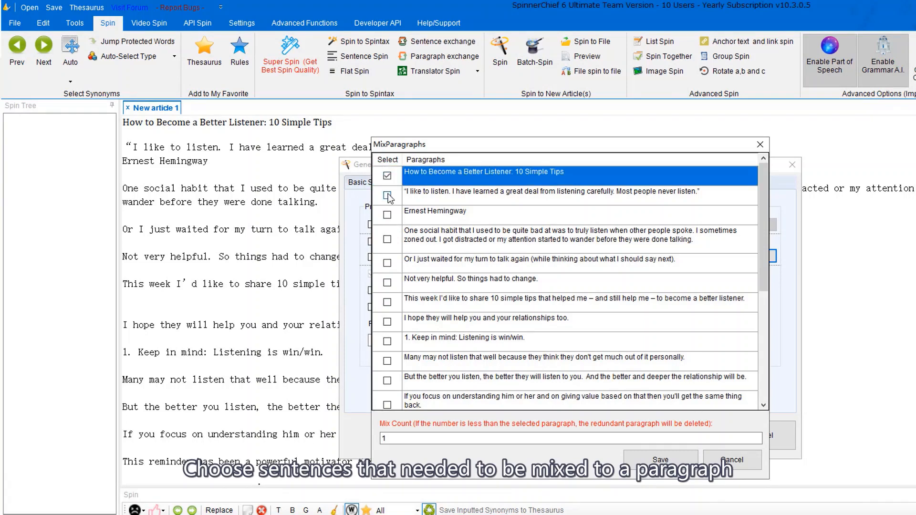
pyautogui.click(388, 196)
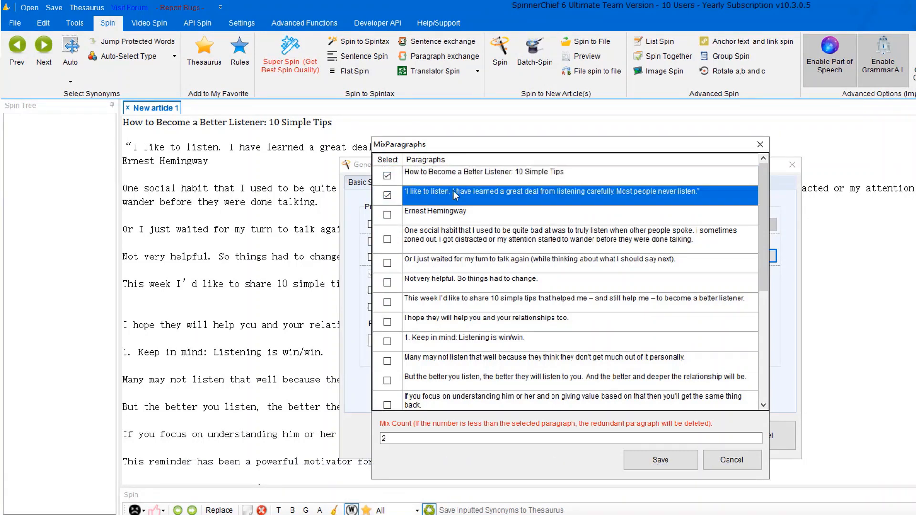
pyautogui.click(425, 437)
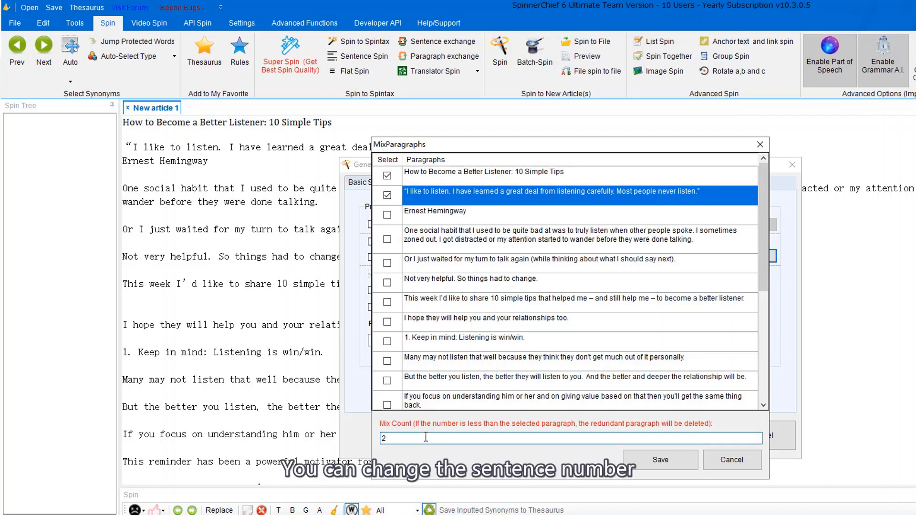
pyautogui.click(649, 465)
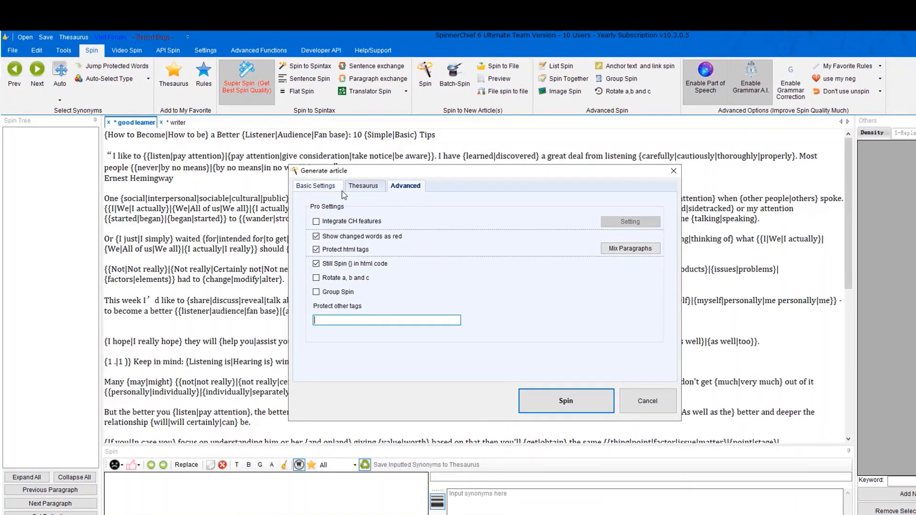
# Change the article amount from 10 to 5 and spin the text into five articles.
pyautogui.click(310, 186)
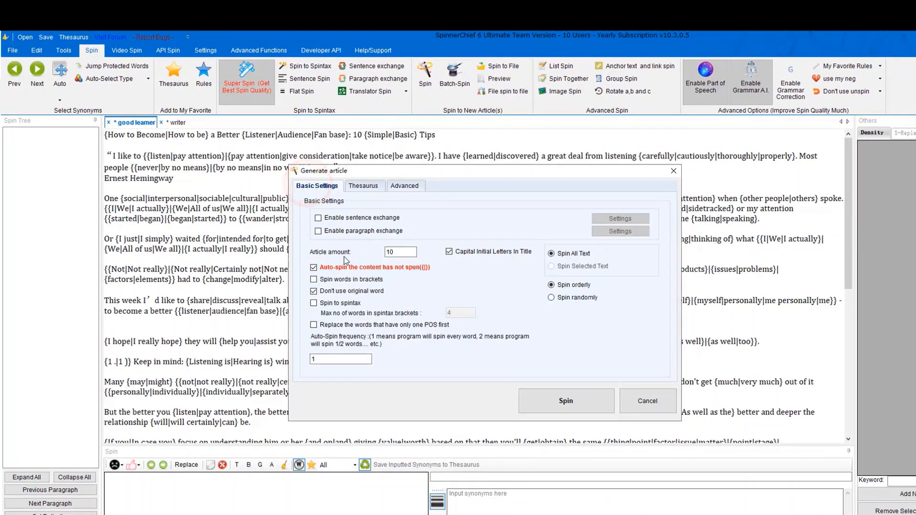
pyautogui.click(400, 253)
pyautogui.press('BackSpace')
pyautogui.press('BackSpace')
pyautogui.write('5')
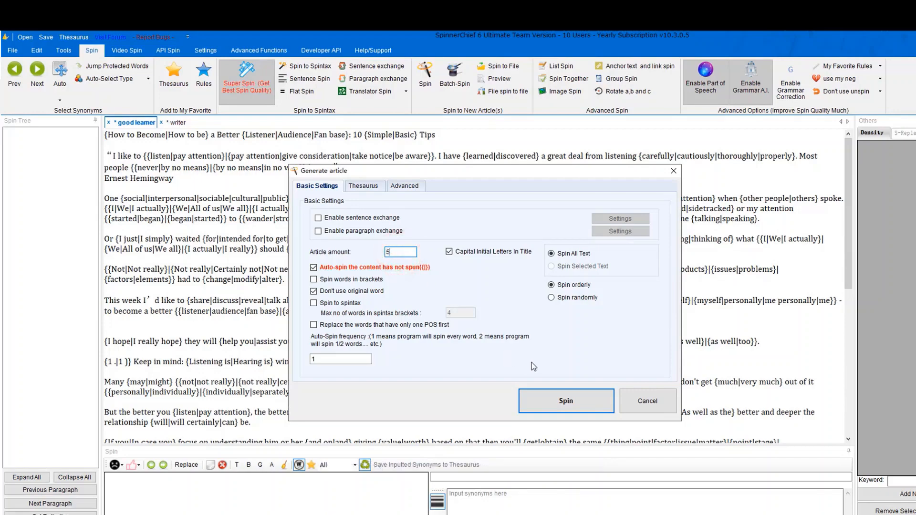
pyautogui.click(549, 397)
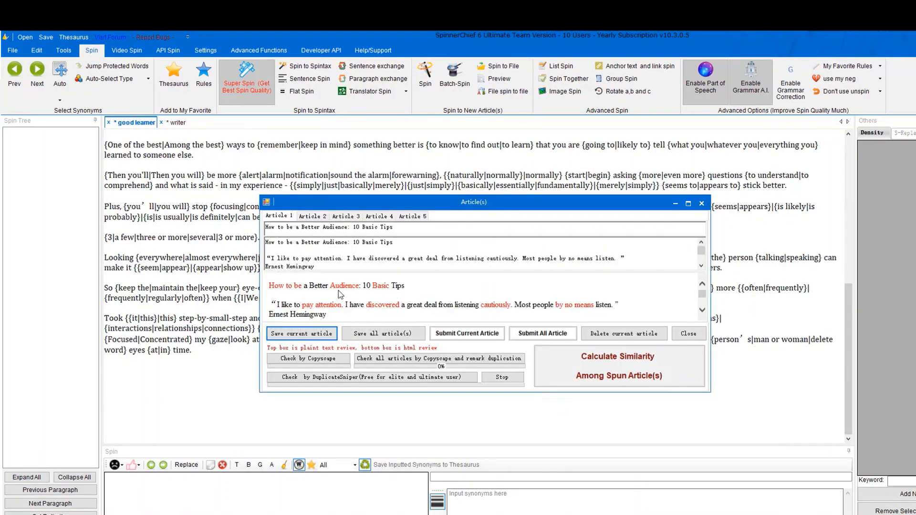
# Submit all five spun articles to WordPress and view its empty account list.
pyautogui.scroll(-3, 353, 296)
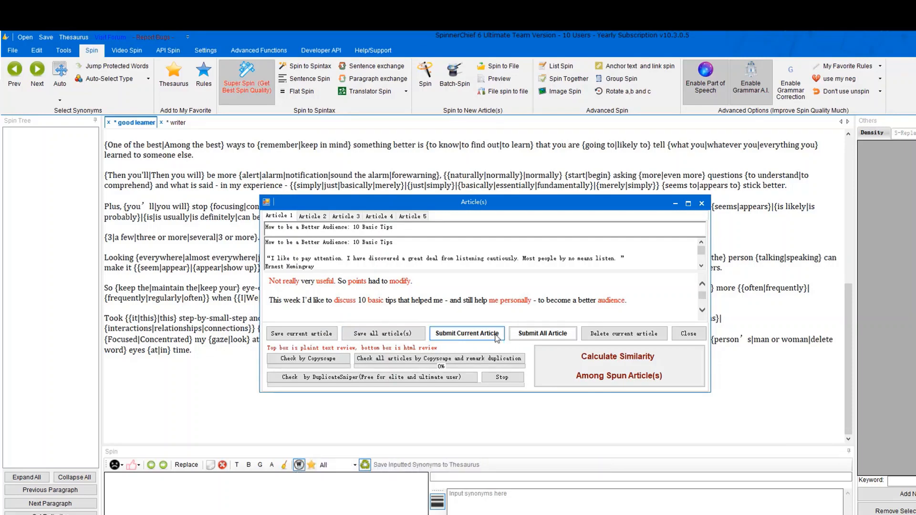
pyautogui.click(563, 333)
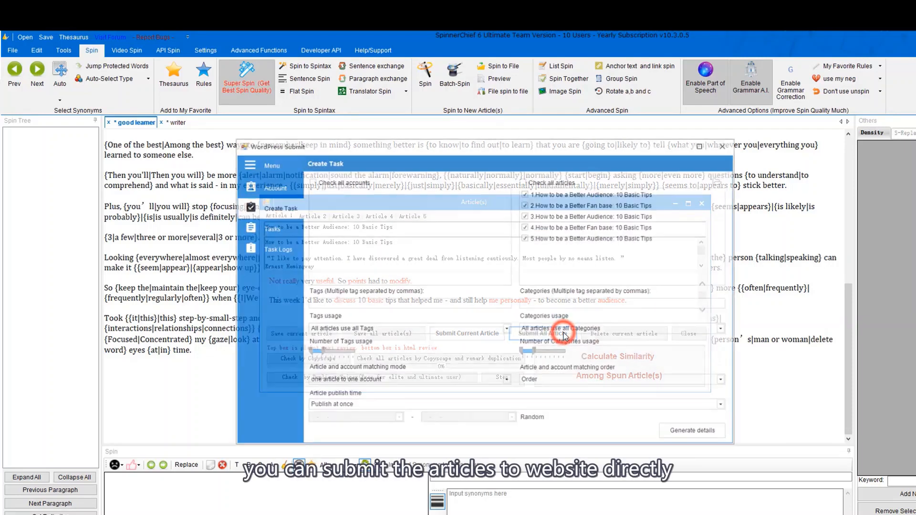
pyautogui.click(275, 190)
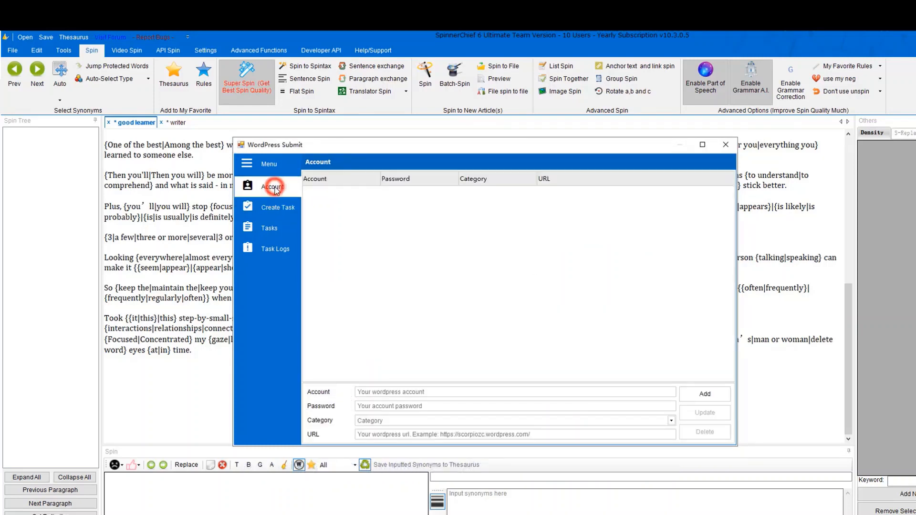
pyautogui.click(410, 393)
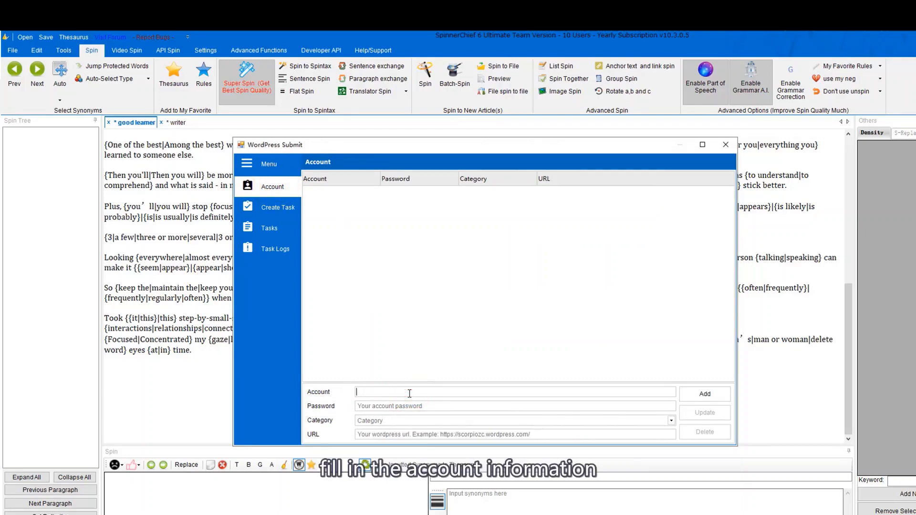
pyautogui.write('username')
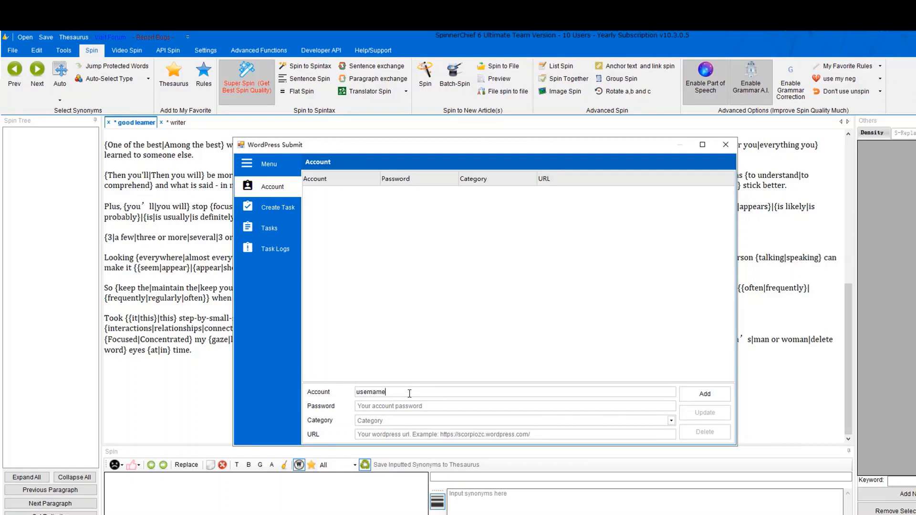
pyautogui.press('Tab')
pyautogui.click(572, 435)
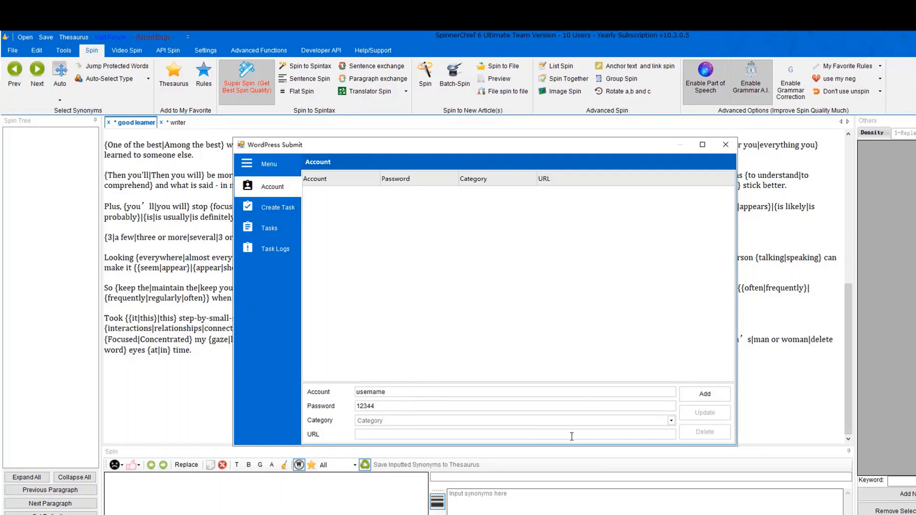
pyautogui.click(495, 420)
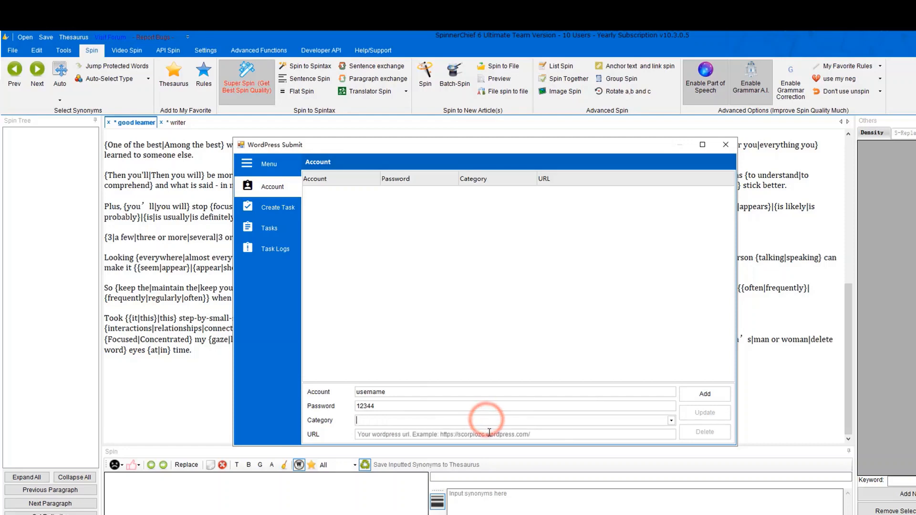
pyautogui.write('https://wordpress.com/')
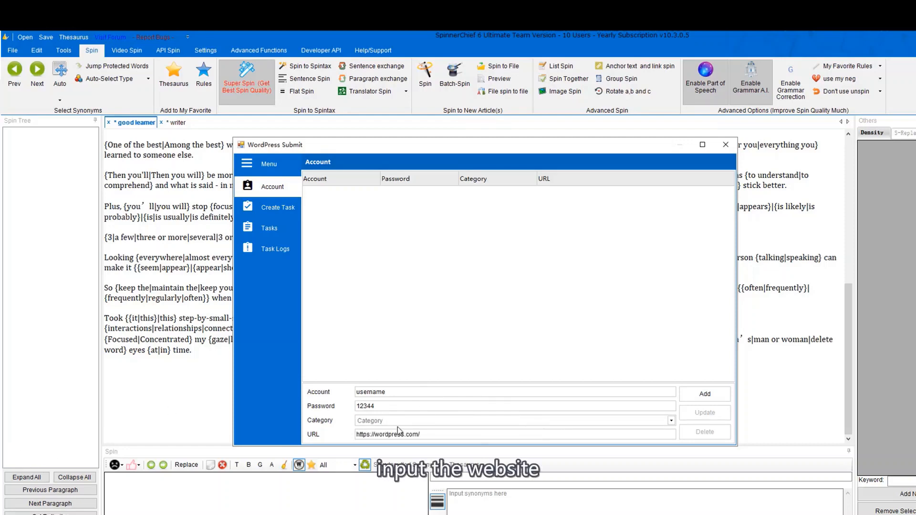
pyautogui.click(705, 393)
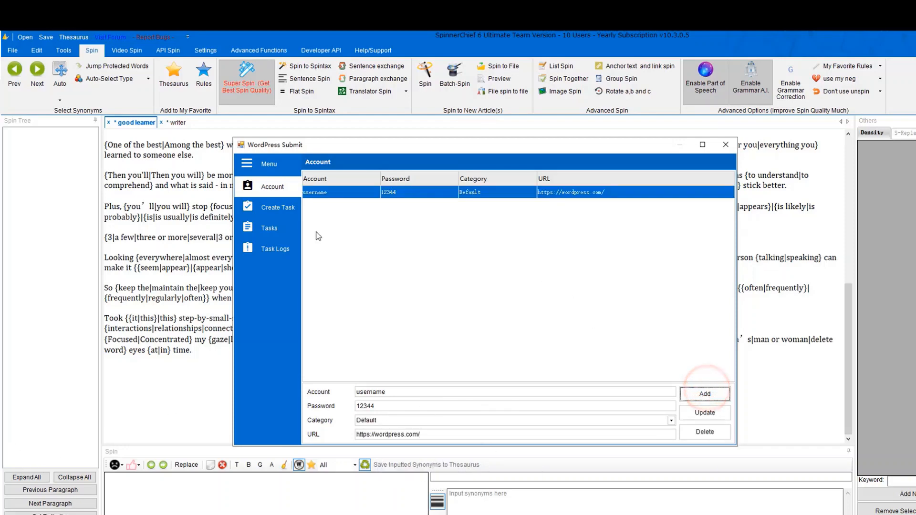
# Start a posting task for the Default account group with all five articles selected.
pyautogui.click(281, 209)
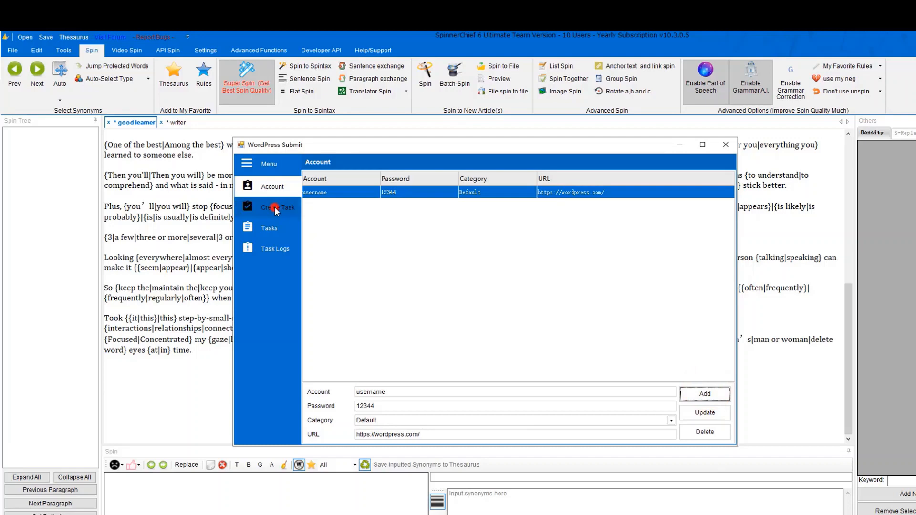
pyautogui.click(324, 192)
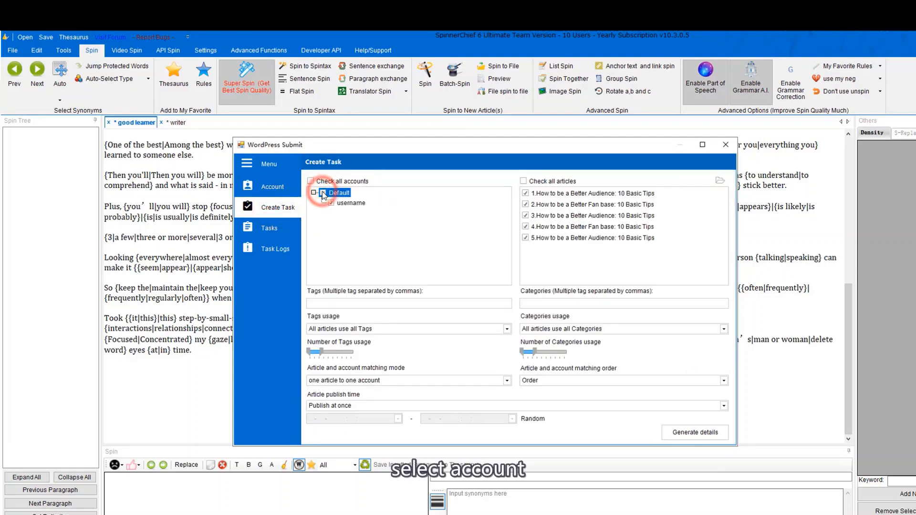
pyautogui.click(525, 181)
pyautogui.click(525, 181)
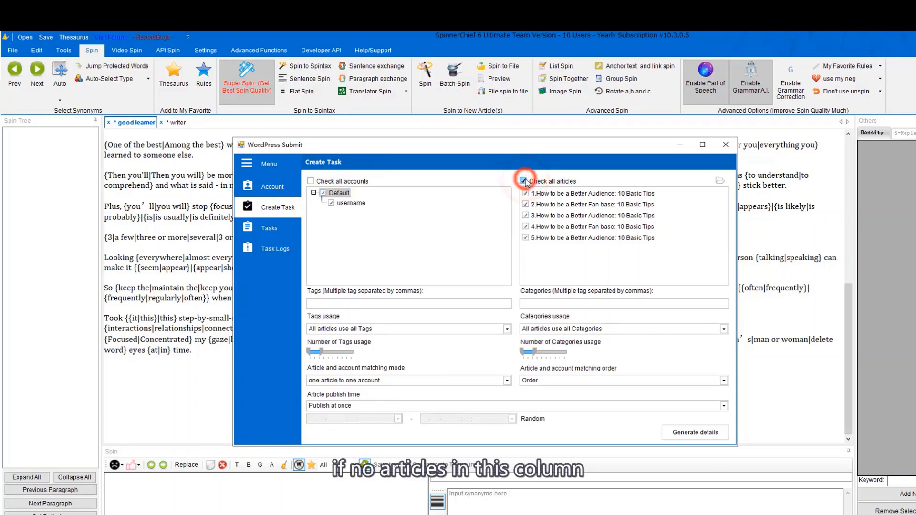
pyautogui.click(723, 181)
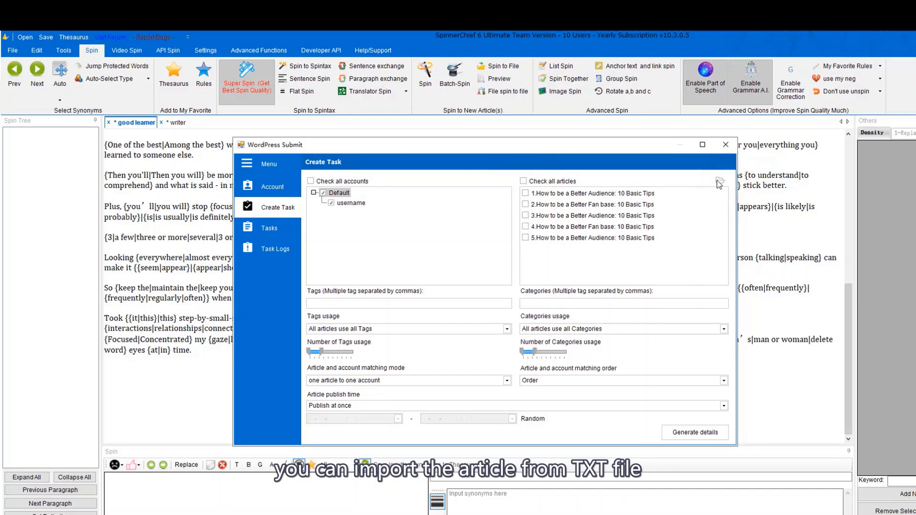
pyautogui.click(717, 182)
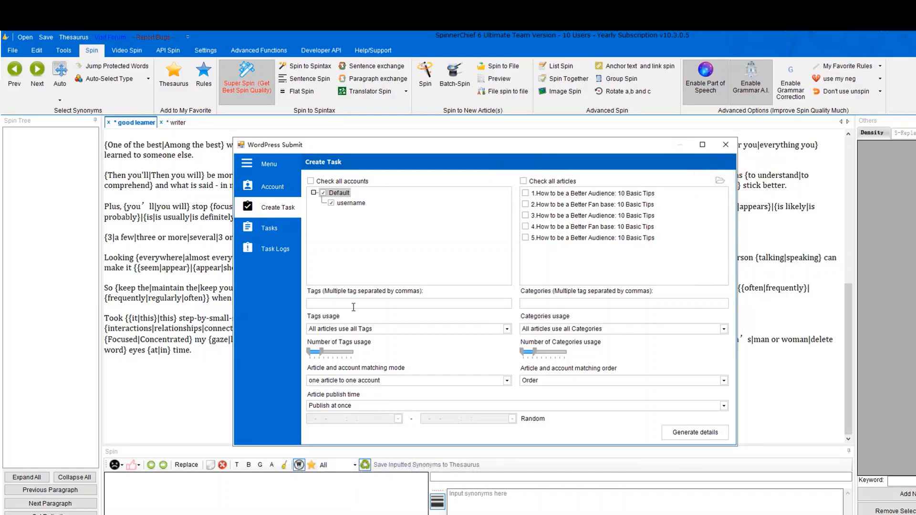
# Enter tags 'listen,good' and categories 'learning,tips', with every article using all tags.
pyautogui.click(354, 305)
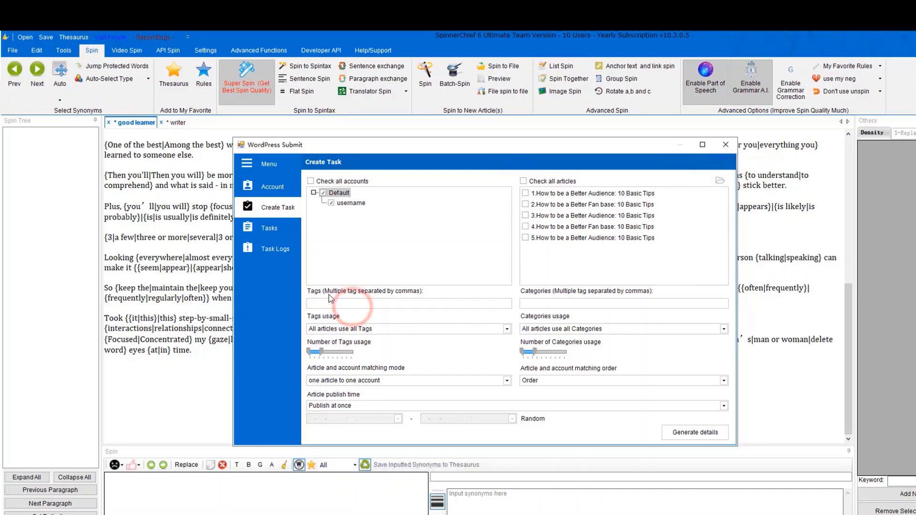
pyautogui.write('listen,good')
pyautogui.click(576, 302)
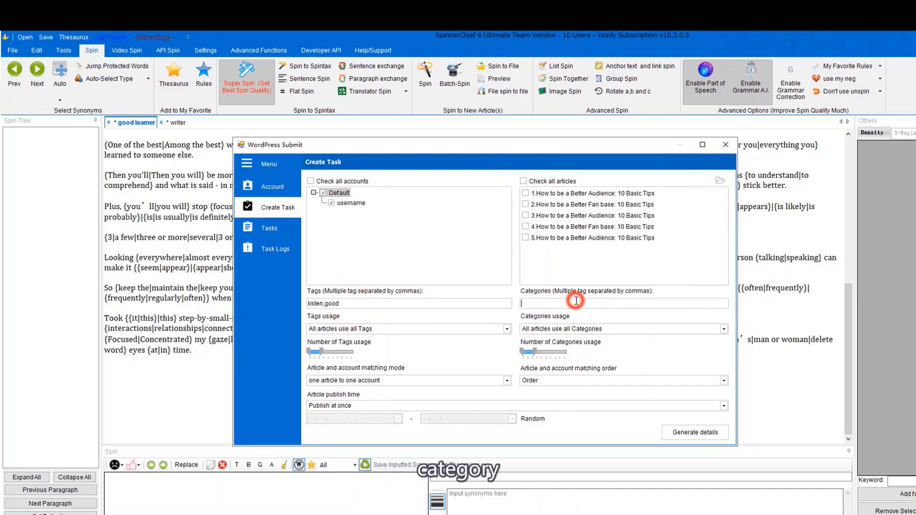
pyautogui.click(457, 330)
pyautogui.click(435, 342)
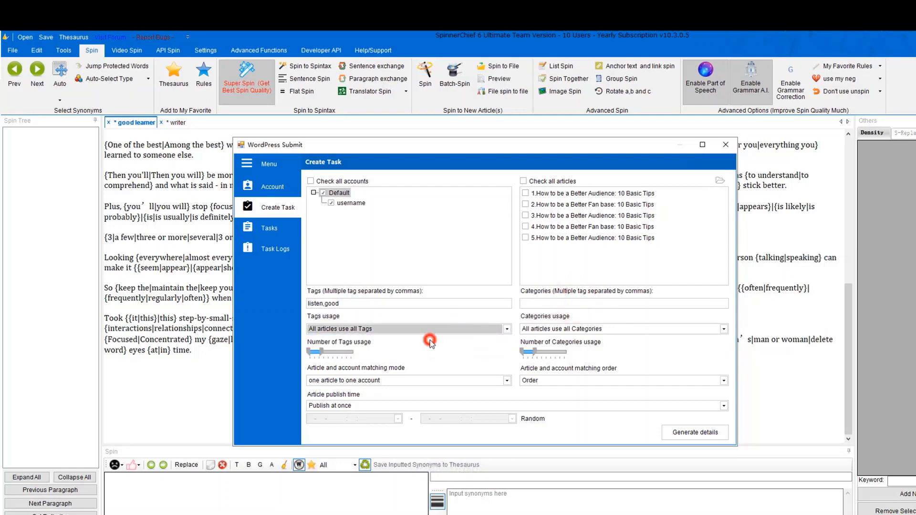
pyautogui.click(552, 305)
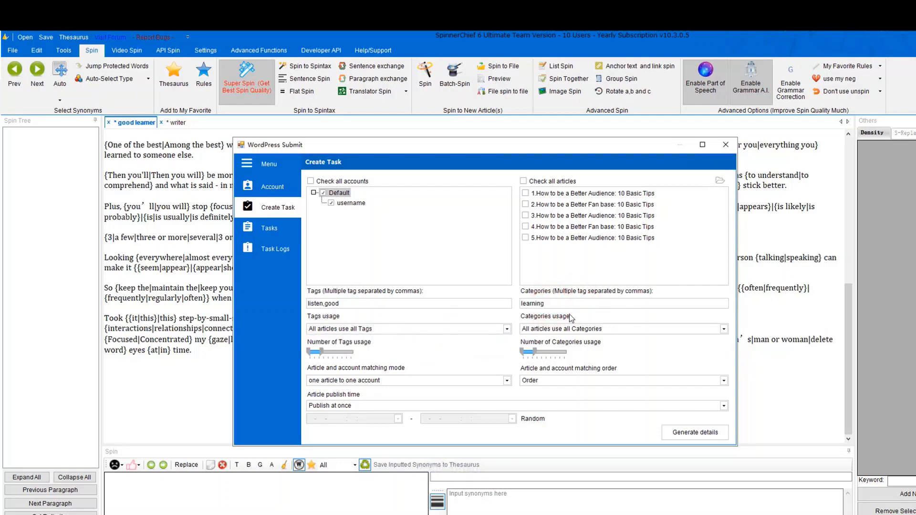
pyautogui.click(592, 334)
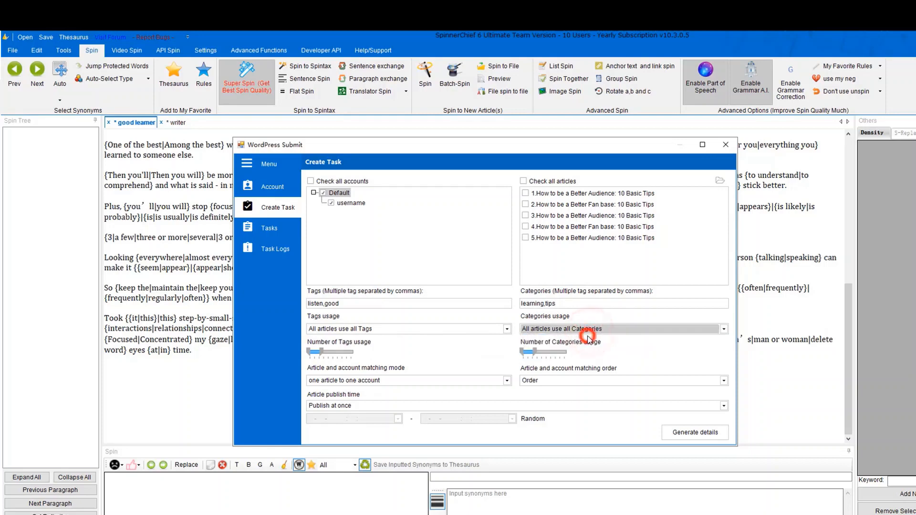
pyautogui.click(320, 350)
pyautogui.click(332, 352)
pyautogui.click(320, 352)
pyautogui.click(534, 352)
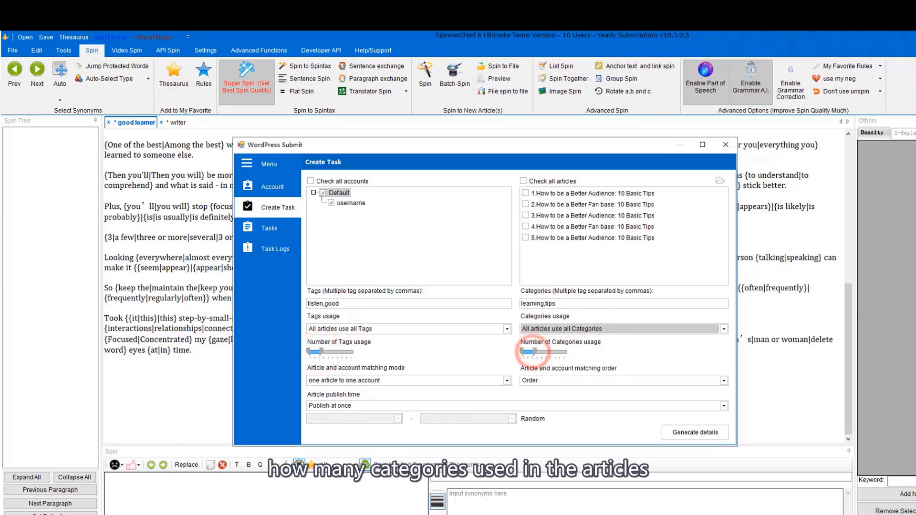
# Use one article per account with a custom publishing time, then generate the task details.
pyautogui.click(404, 380)
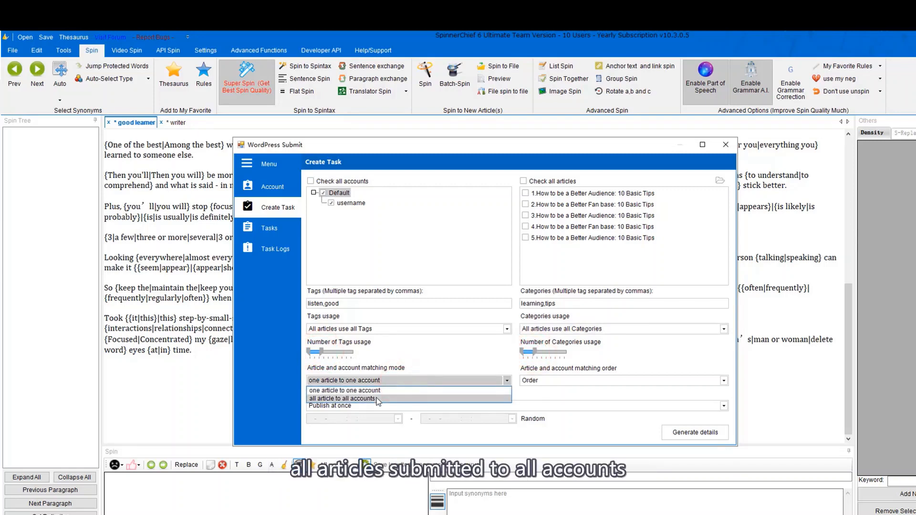
pyautogui.click(374, 391)
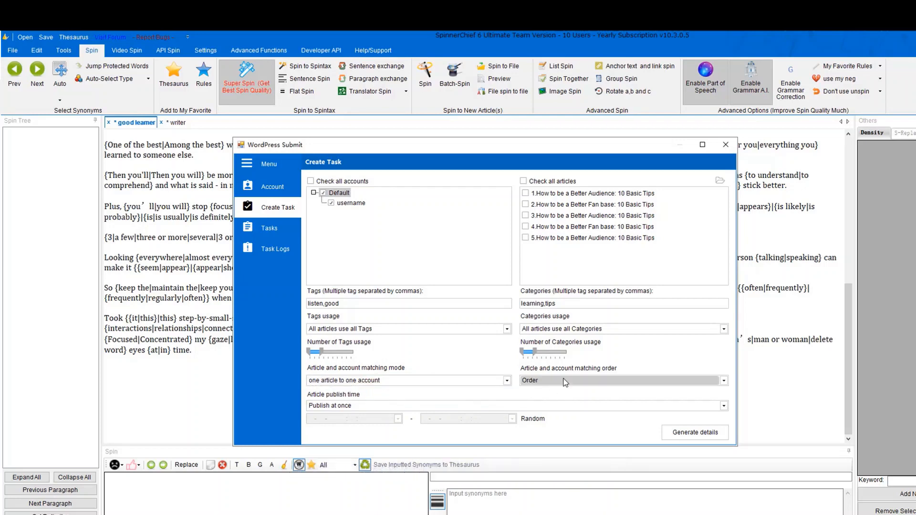
pyautogui.click(382, 406)
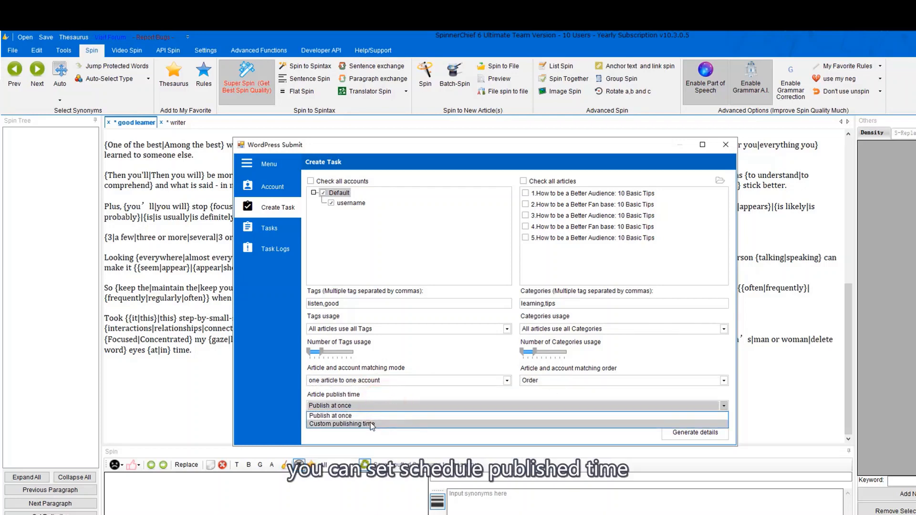
pyautogui.click(371, 418)
pyautogui.click(369, 406)
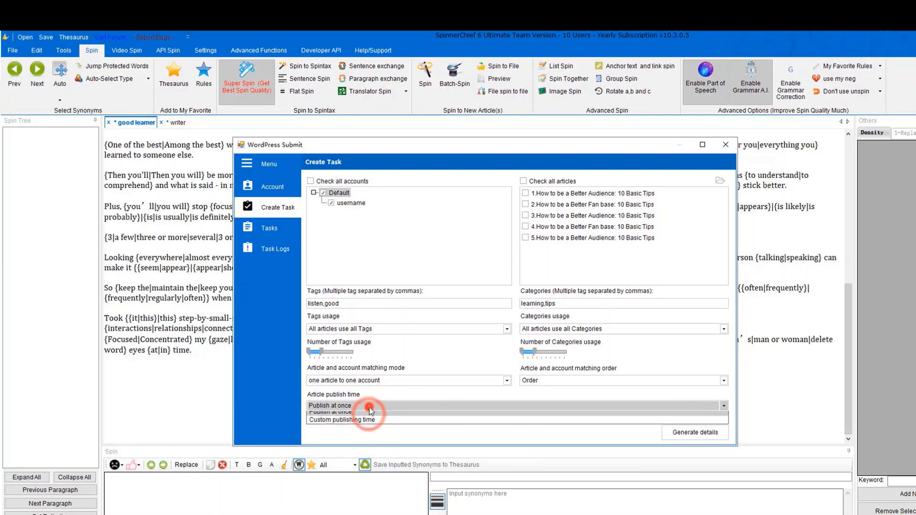
pyautogui.click(359, 420)
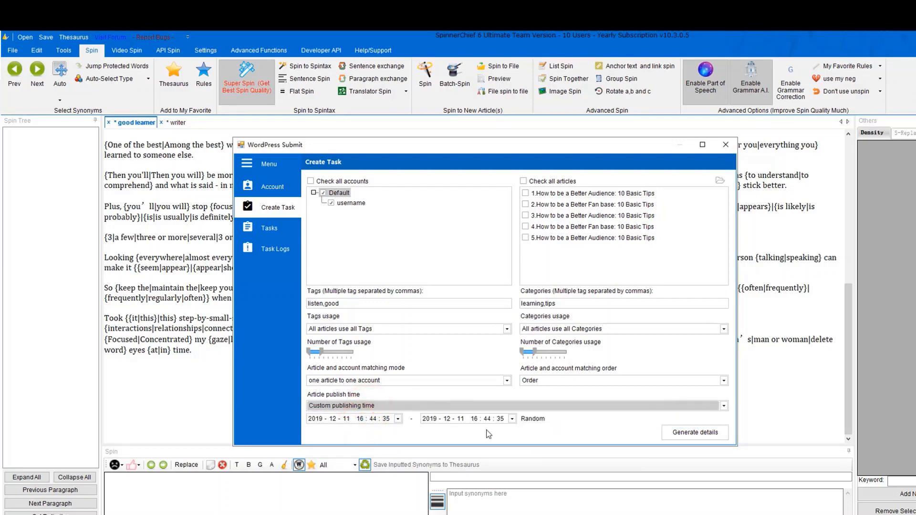
pyautogui.click(671, 428)
pyautogui.click(487, 335)
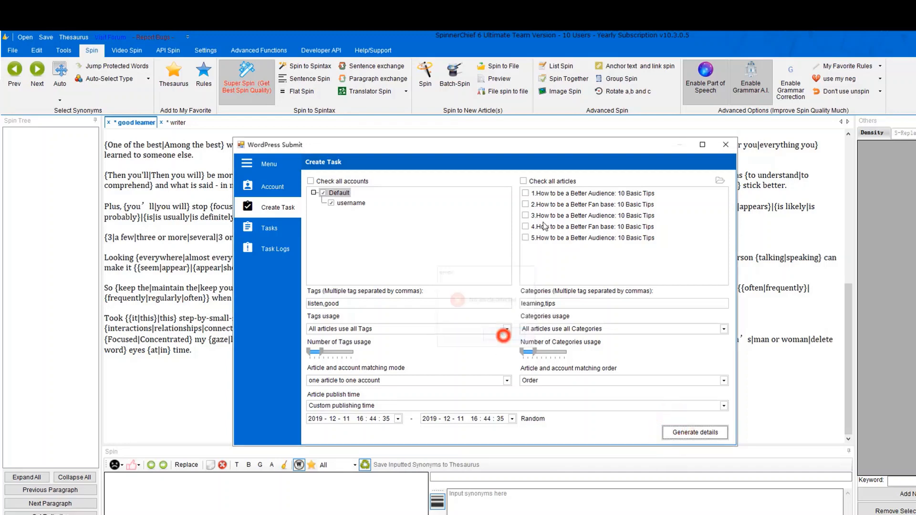
# Generate posting details for all five articles, add them to the task list and start posting.
pyautogui.click(524, 181)
pyautogui.click(695, 430)
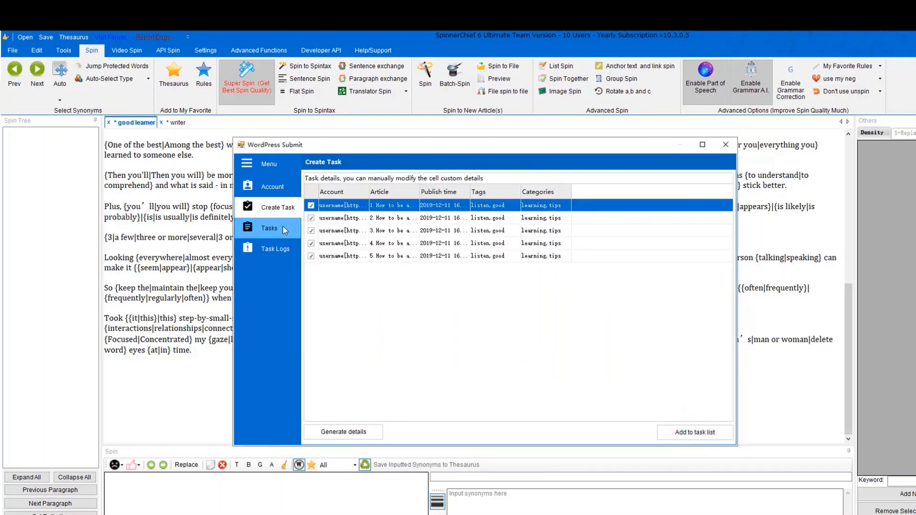
pyautogui.click(705, 435)
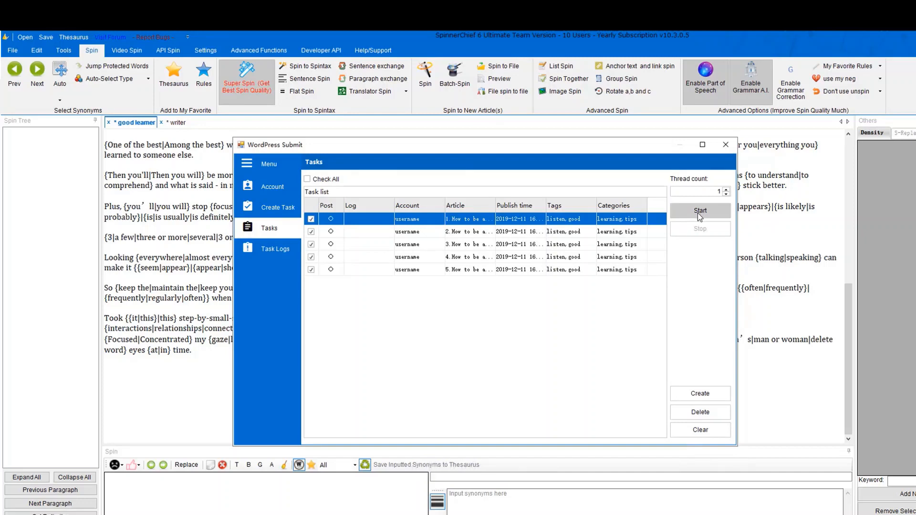
pyautogui.click(698, 213)
# Review and clear the posting log, then close the WordPress Submit window.
pyautogui.click(289, 244)
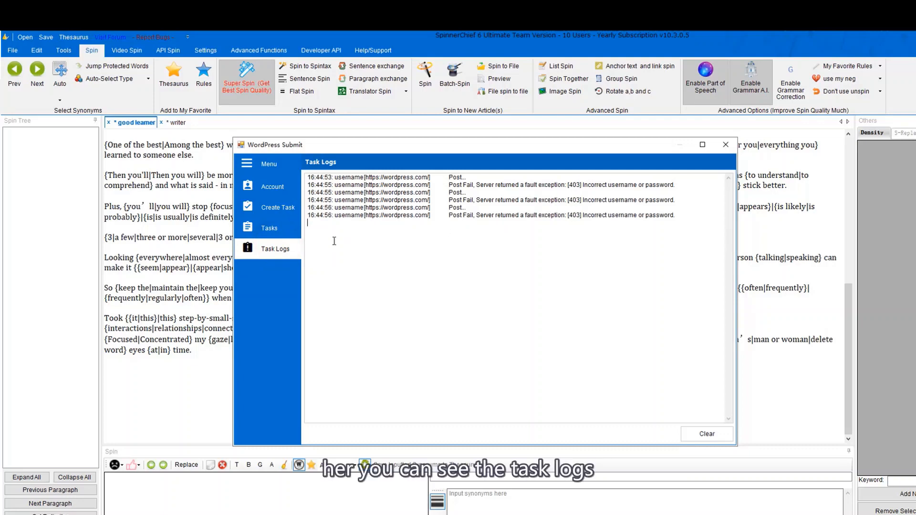
pyautogui.click(706, 434)
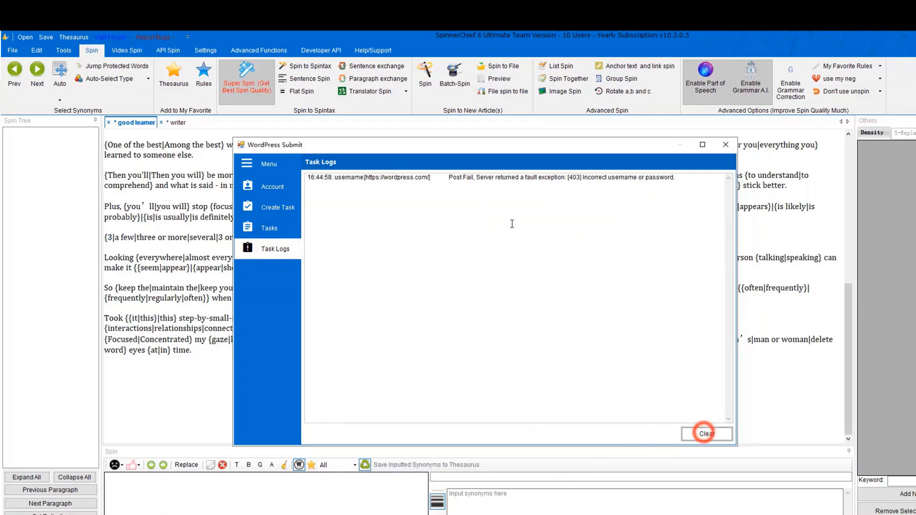
pyautogui.click(270, 225)
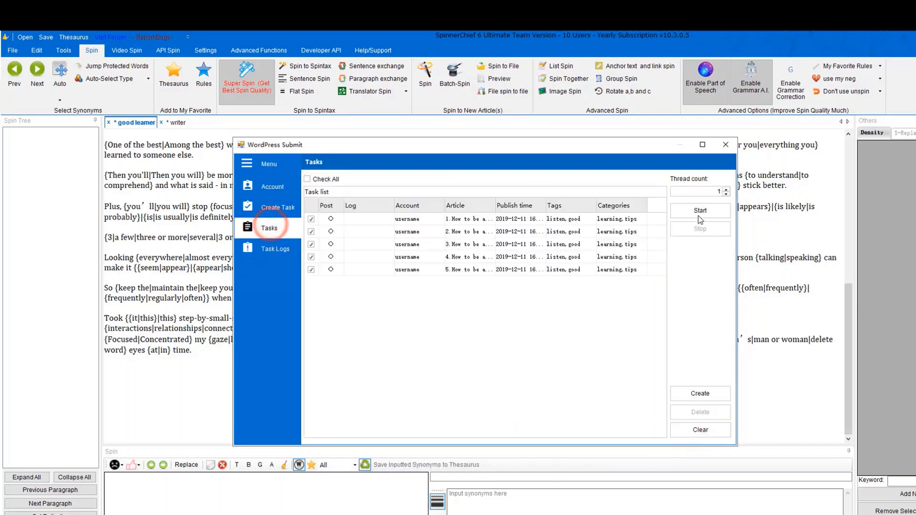
pyautogui.click(725, 150)
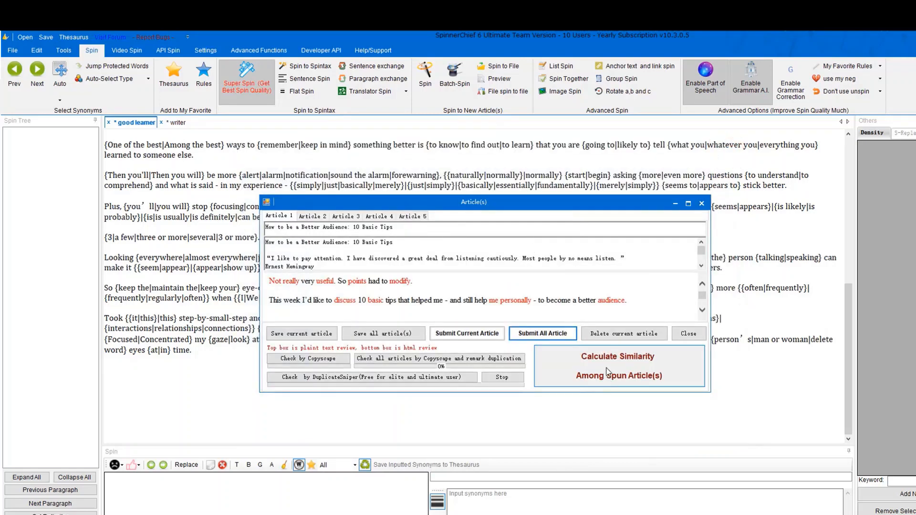
pyautogui.click(600, 373)
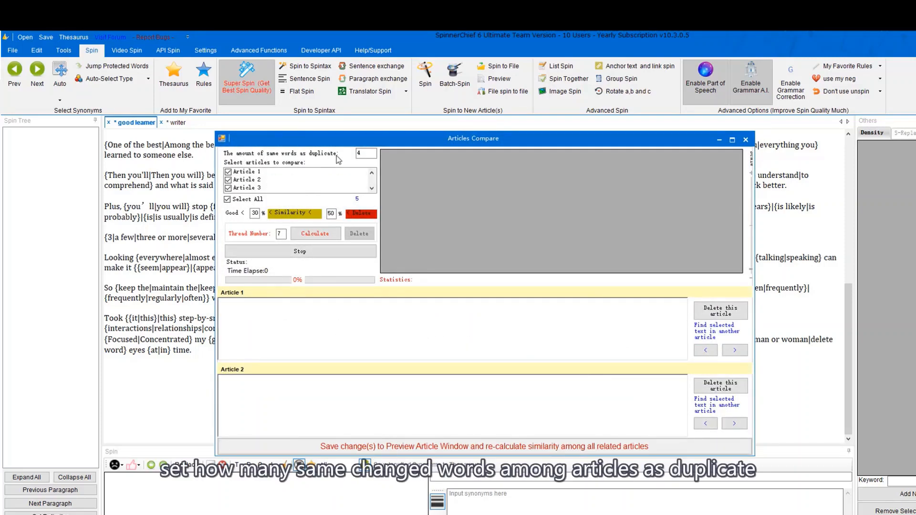
pyautogui.click(364, 153)
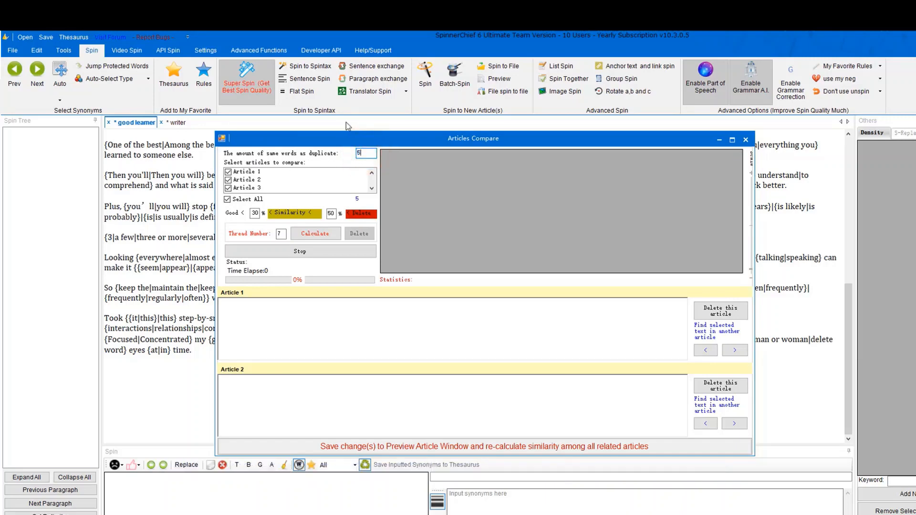
pyautogui.click(254, 213)
pyautogui.click(313, 237)
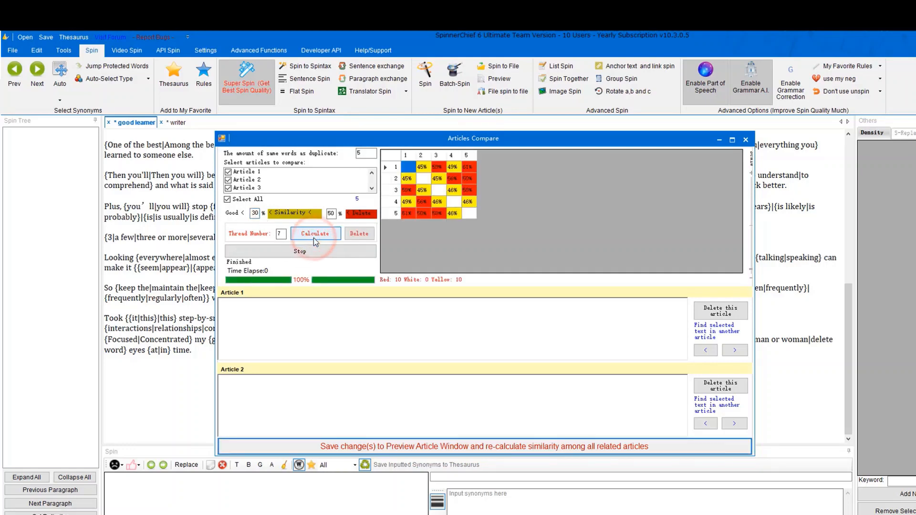
pyautogui.click(422, 214)
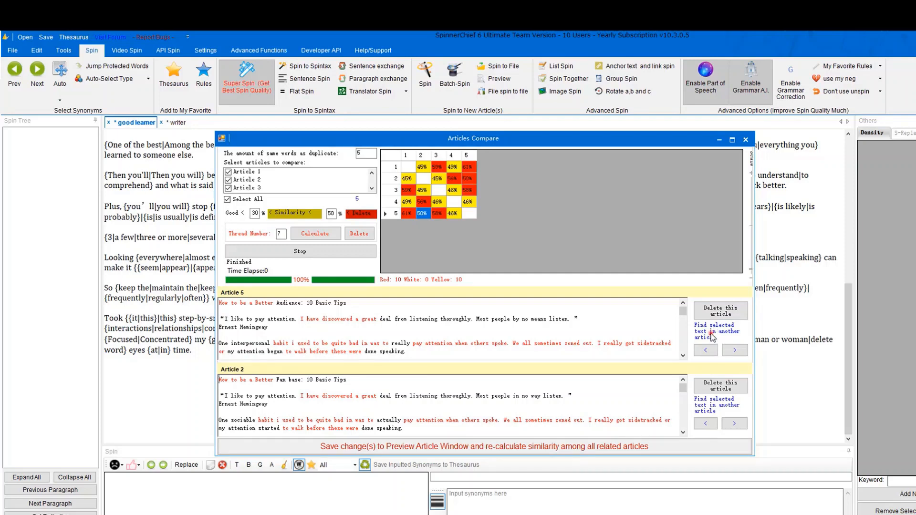
pyautogui.click(441, 337)
pyautogui.click(358, 343)
pyautogui.moveTo(294, 347); pyautogui.dragTo(389, 352)
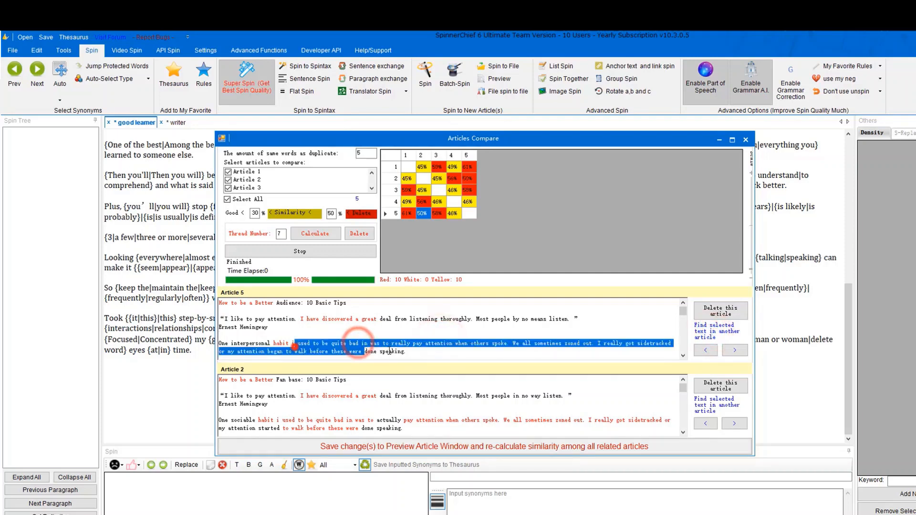
pyautogui.click(347, 343)
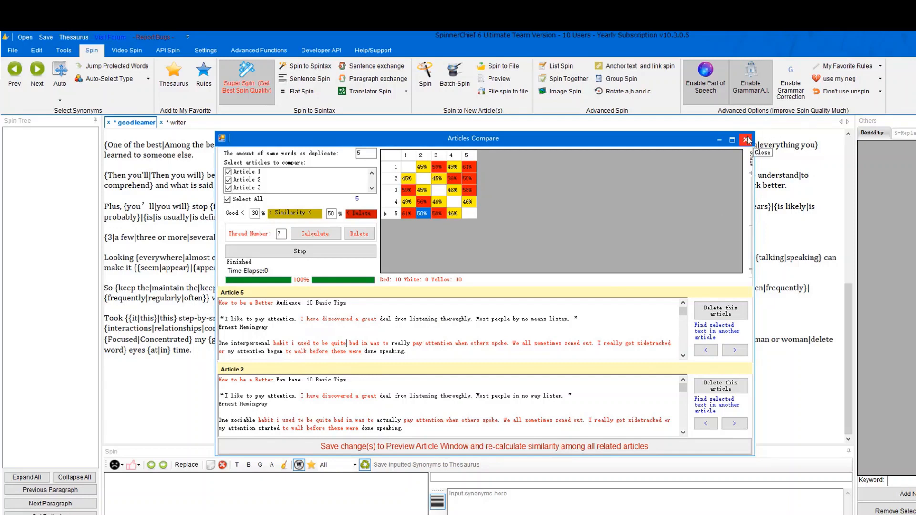
pyautogui.click(746, 140)
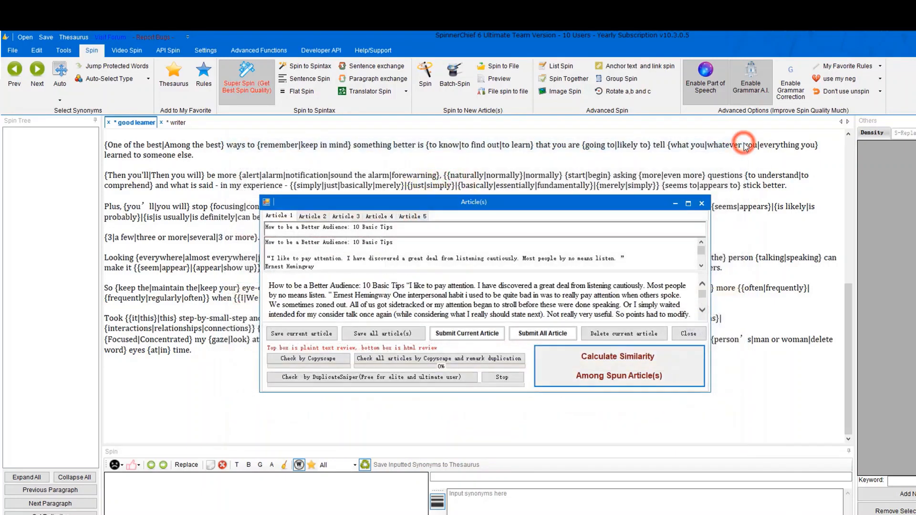
# Check the articles with DuplicateSniper, dismiss the no-duplicate notice and close the Article(s) window.
pyautogui.click(329, 380)
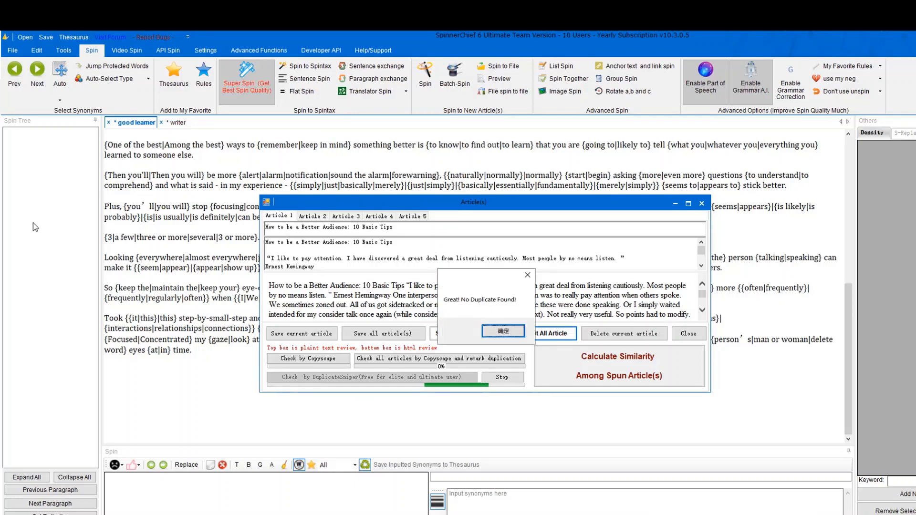
pyautogui.click(503, 331)
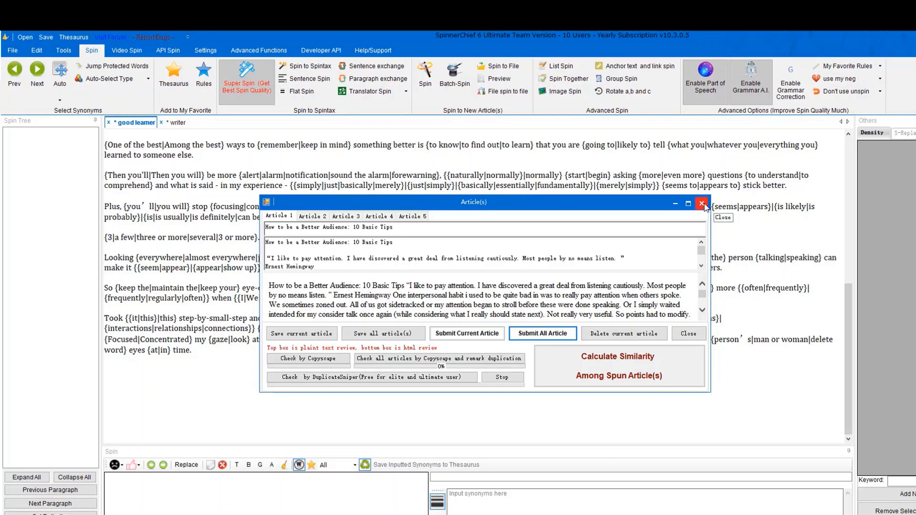
pyautogui.click(702, 204)
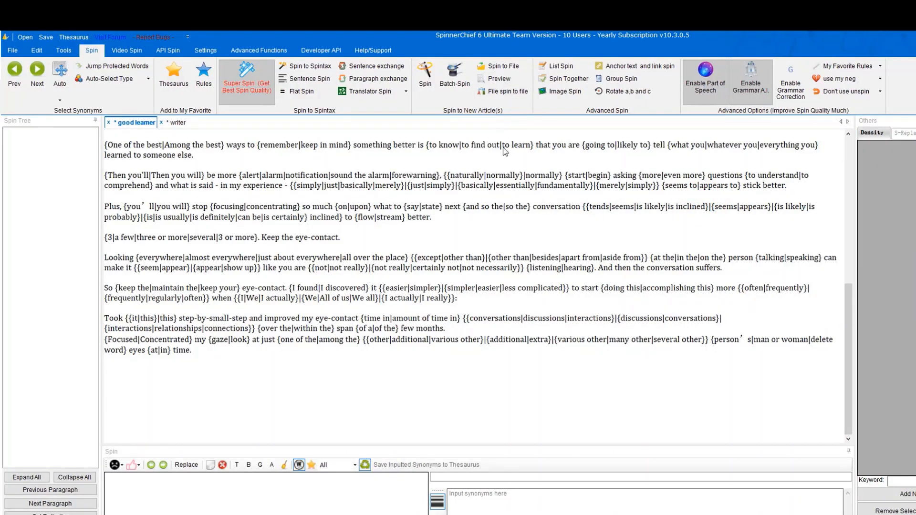
# In Spin to File(s), output a random set of 2 articles.
pyautogui.scroll(5, 504, 152)
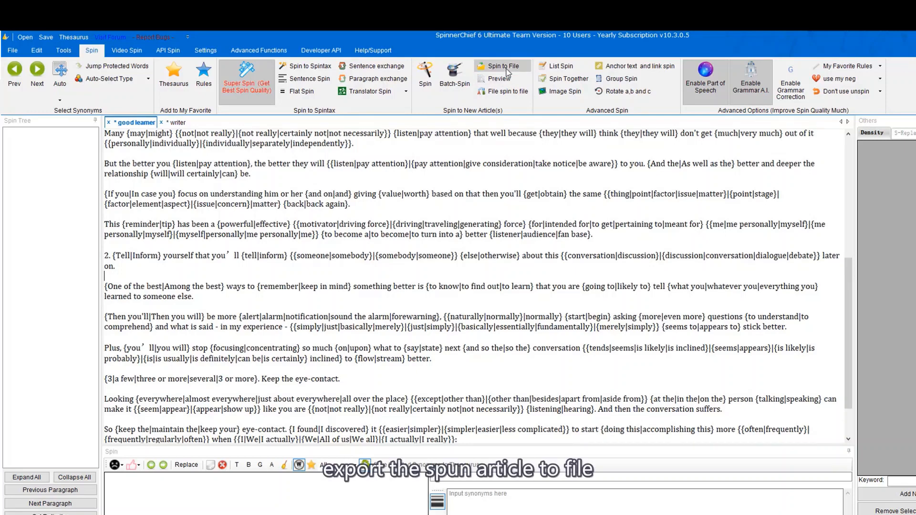
pyautogui.scroll(5, 511, 72)
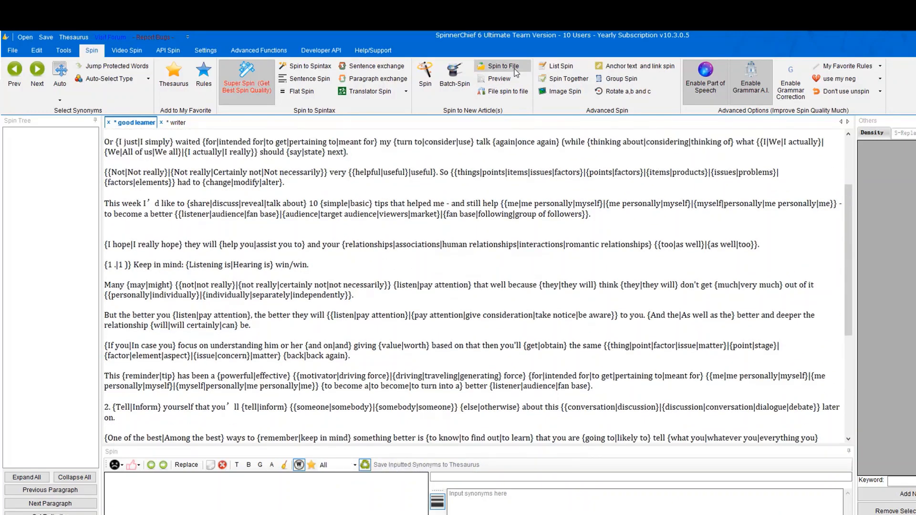
pyautogui.click(503, 66)
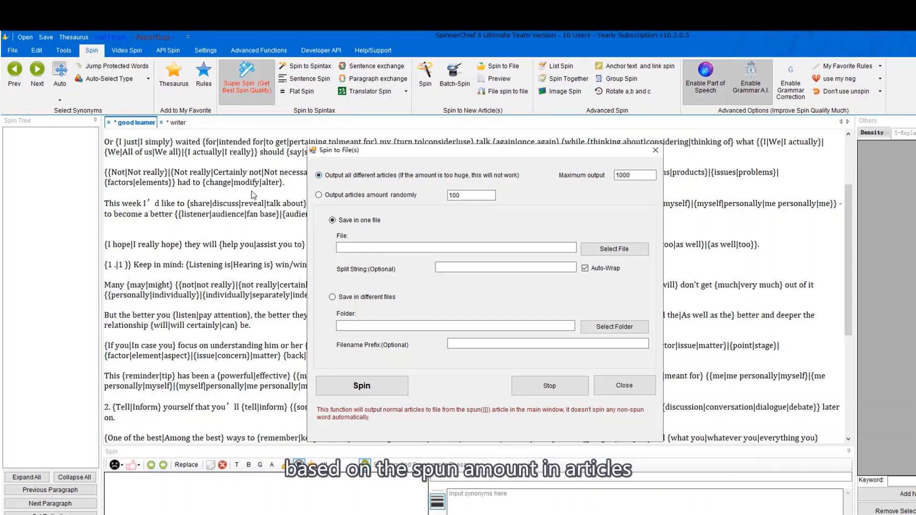
pyautogui.click(371, 196)
pyautogui.doubleClick(455, 196)
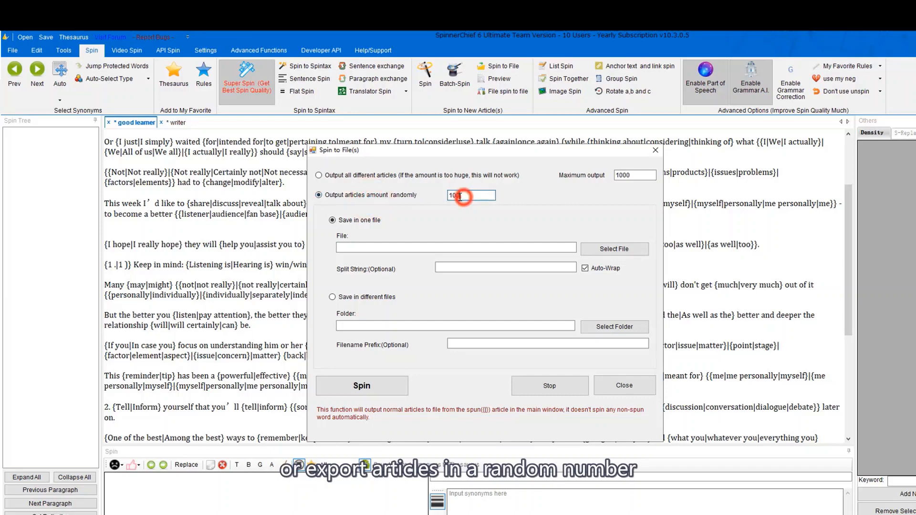
pyautogui.write('2')
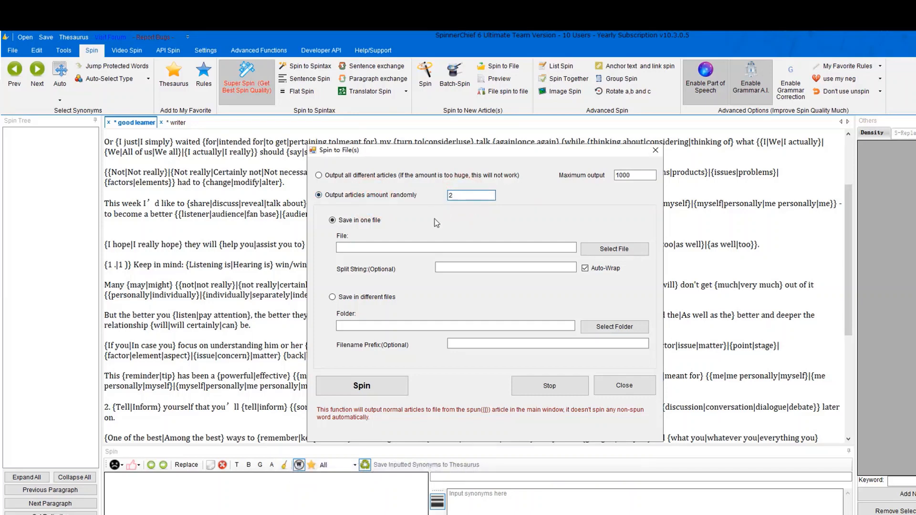
# Set the output file to 1.txt on the Desktop.
pyautogui.click(387, 248)
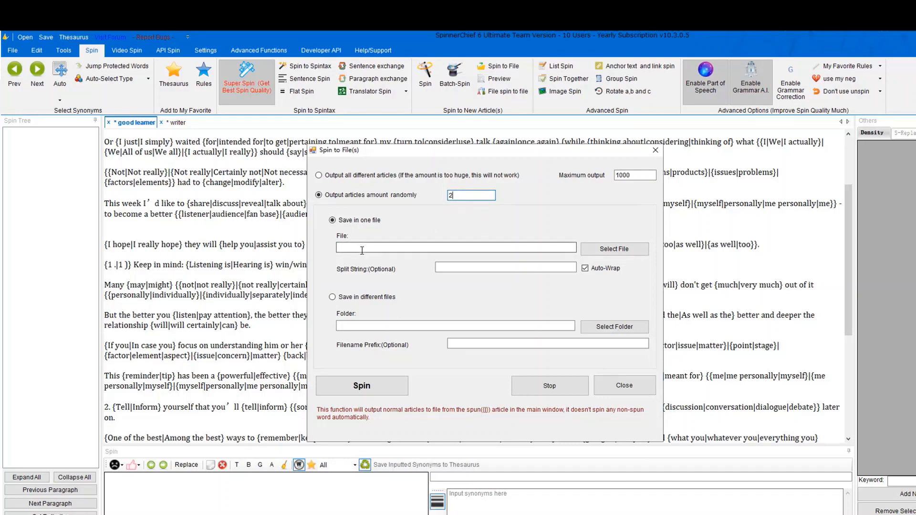
pyautogui.click(601, 254)
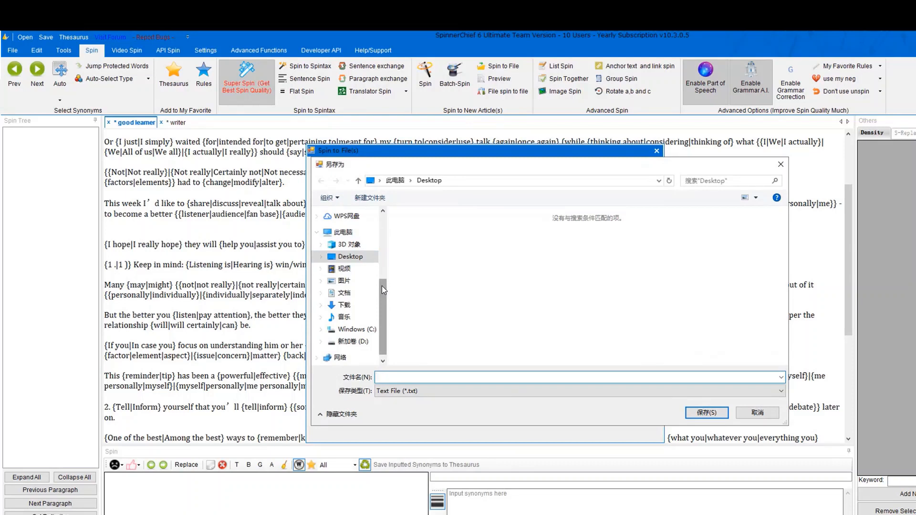
pyautogui.click(709, 418)
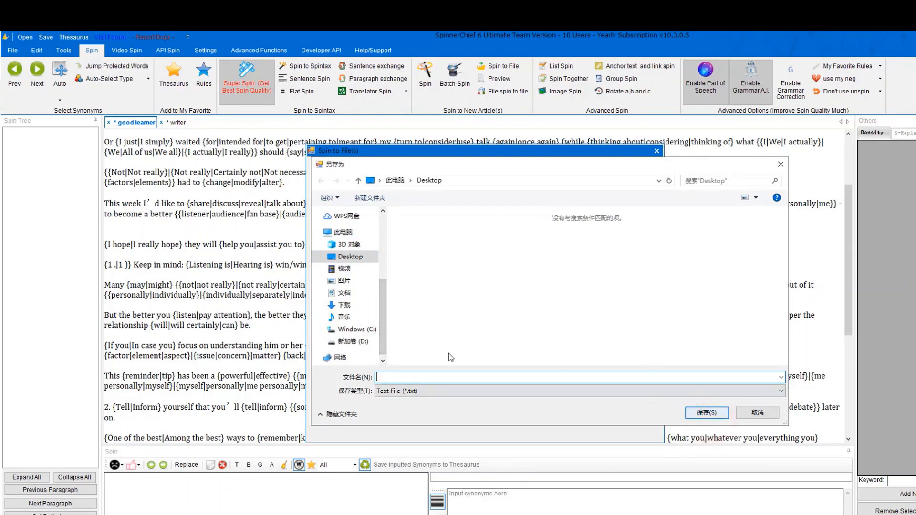
pyautogui.moveTo(385, 313); pyautogui.dragTo(383, 243)
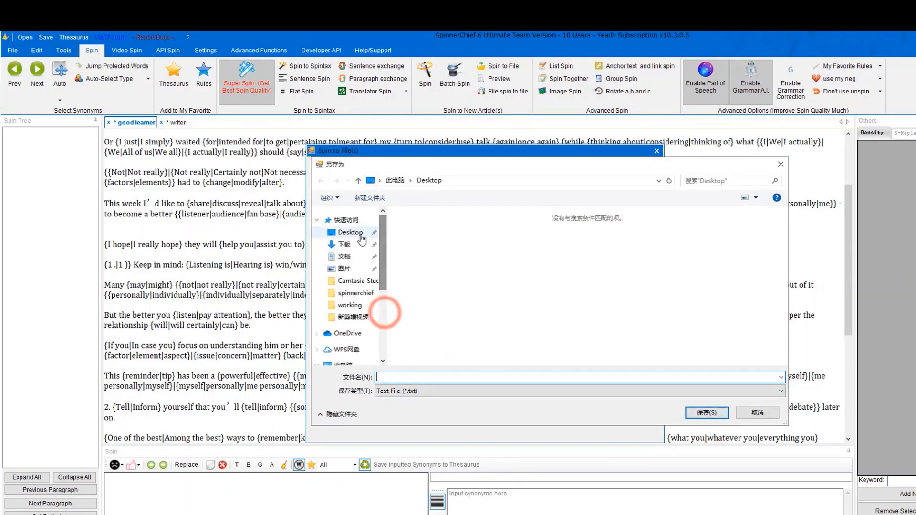
pyautogui.click(361, 234)
pyautogui.click(385, 374)
pyautogui.write('1')
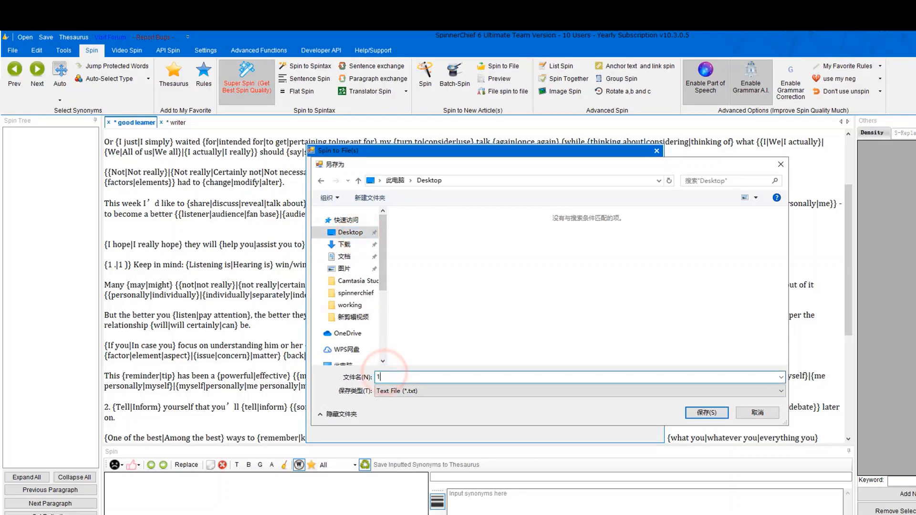
pyautogui.click(711, 413)
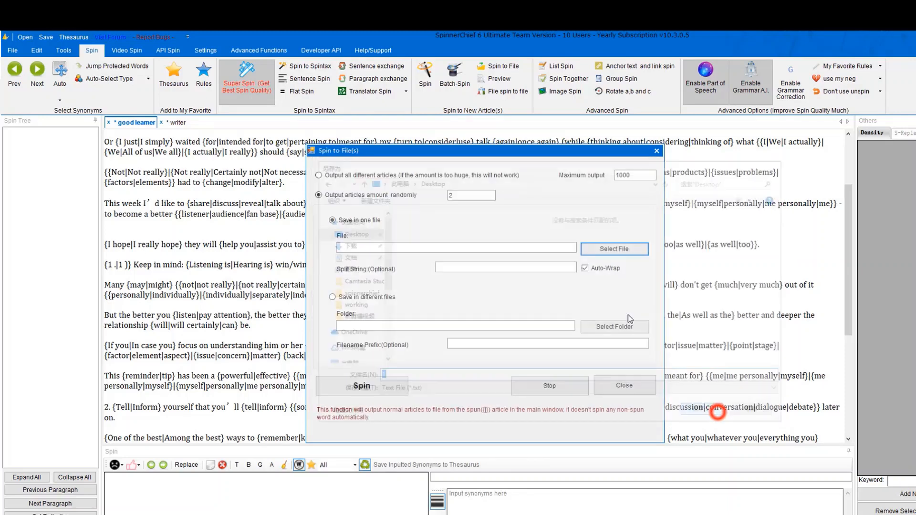
pyautogui.click(446, 266)
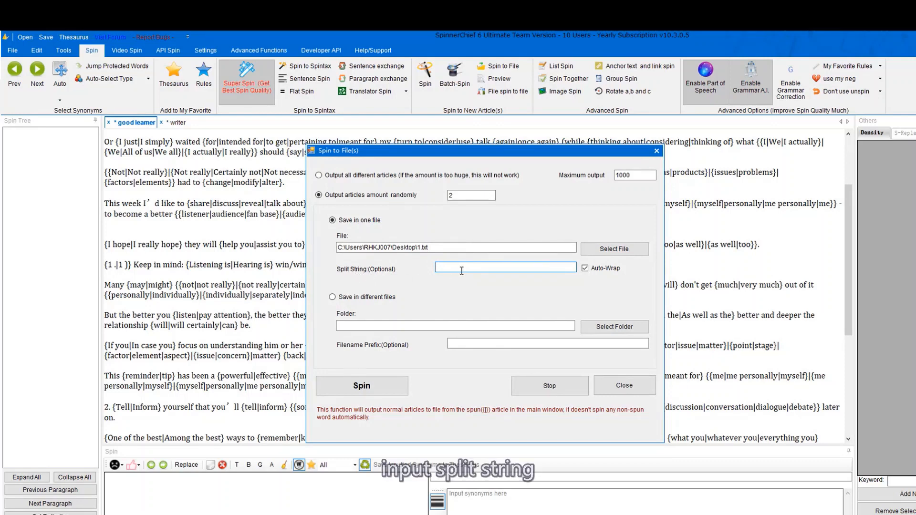
pyautogui.write('split666666666666')
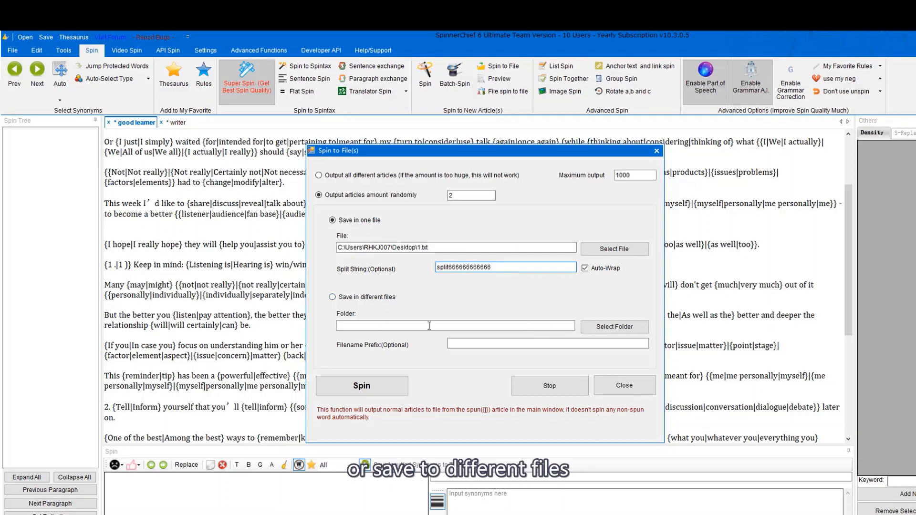
pyautogui.click(382, 299)
pyautogui.click(613, 328)
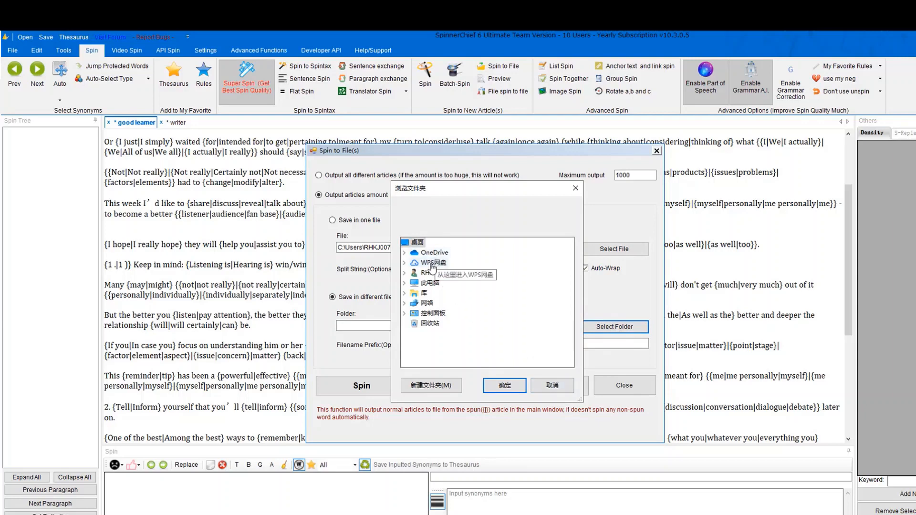
pyautogui.click(416, 242)
pyautogui.click(513, 387)
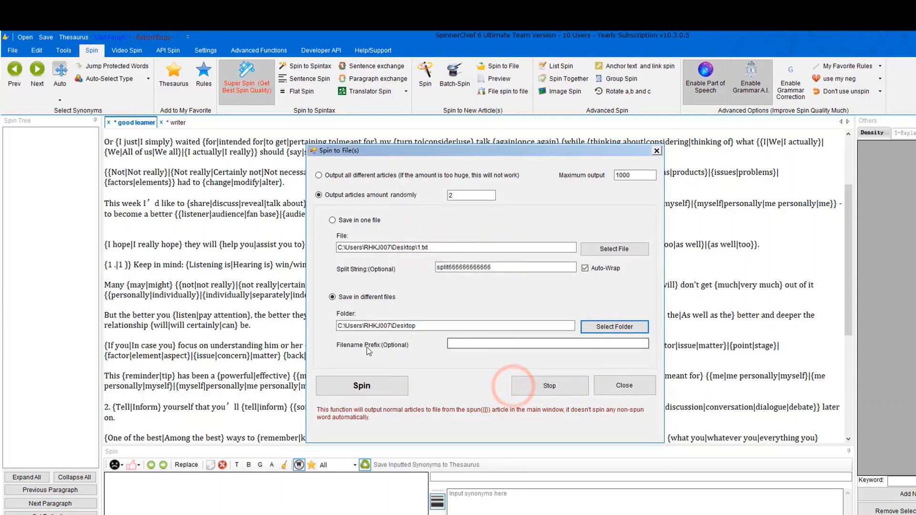
# Use filename prefix 123, save all articles in one file, and spin them out.
pyautogui.click(473, 342)
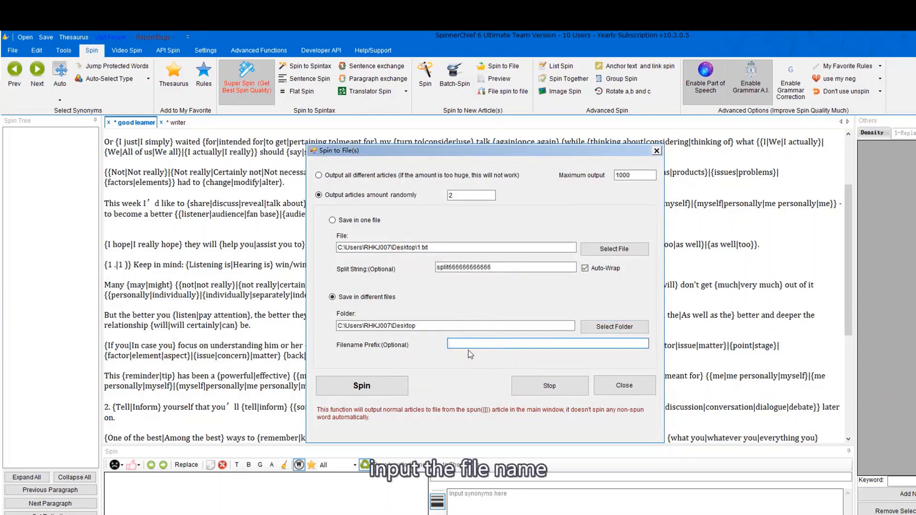
pyautogui.click(474, 345)
pyautogui.write('123')
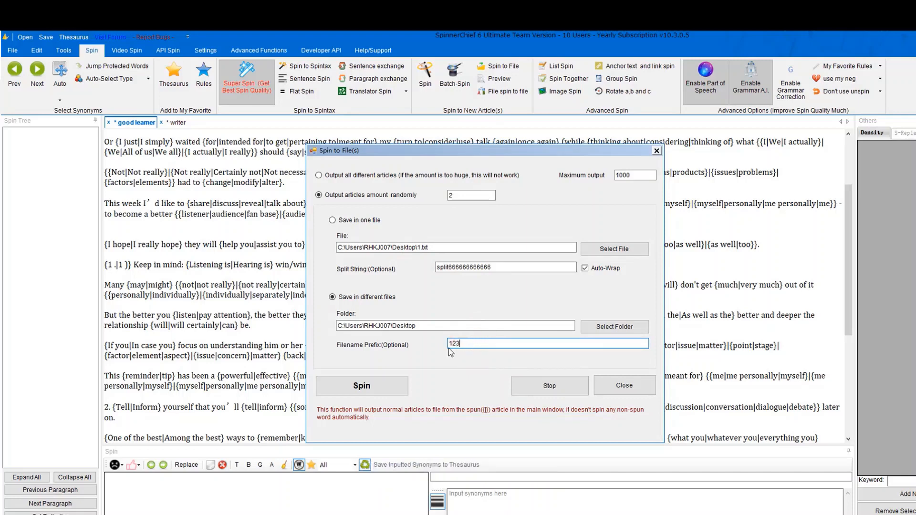
pyautogui.click(332, 220)
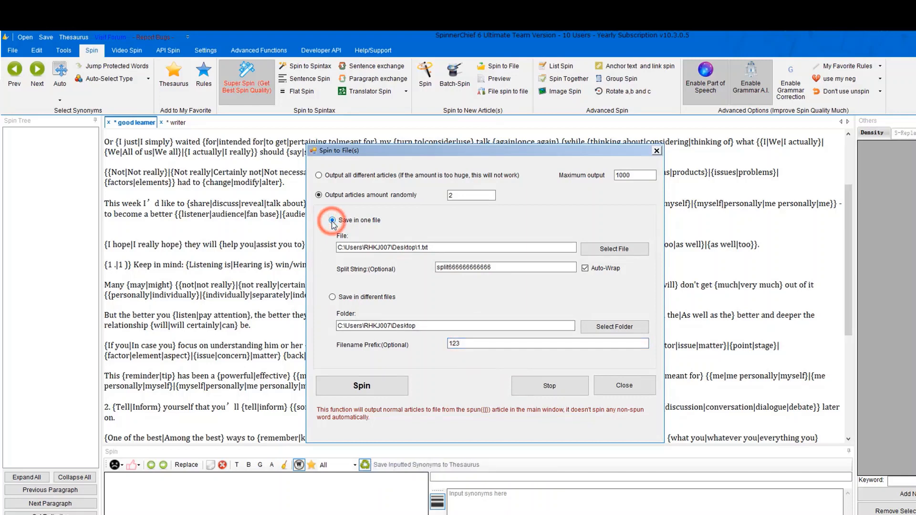
pyautogui.click(361, 385)
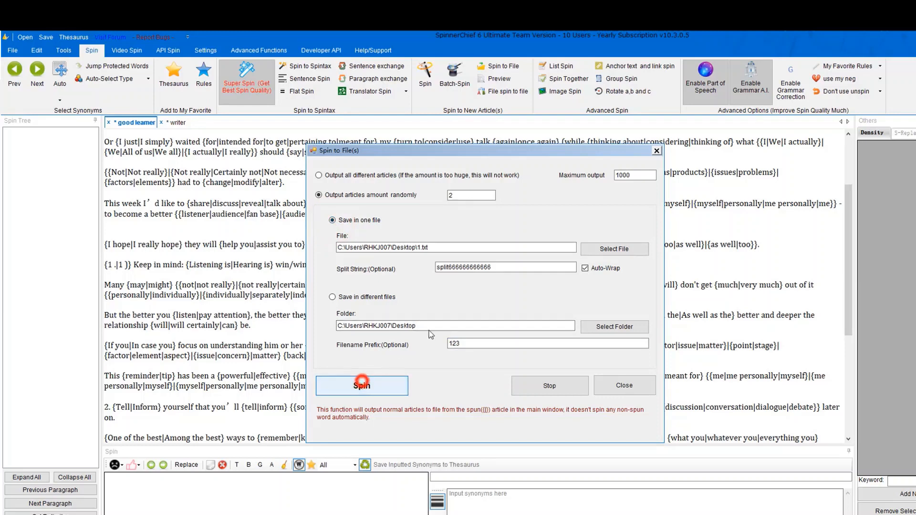
pyautogui.click(480, 333)
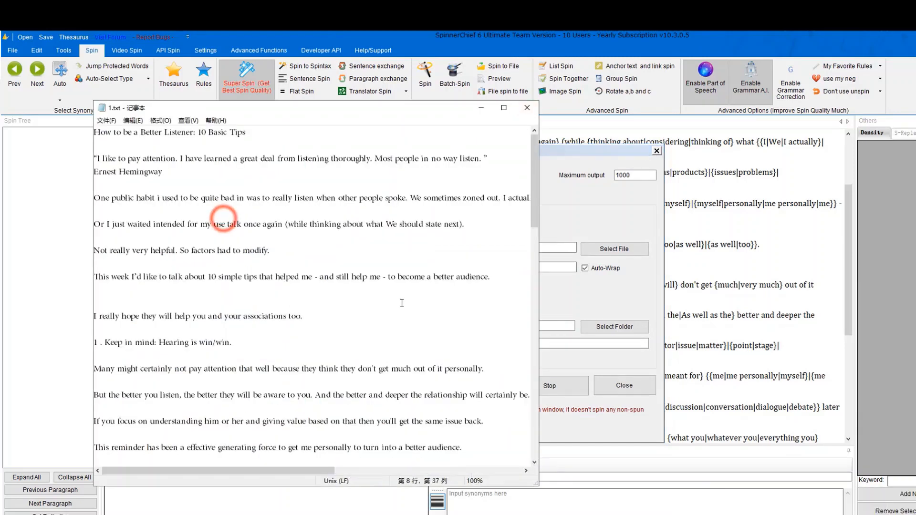
pyautogui.moveTo(316, 471); pyautogui.dragTo(231, 451)
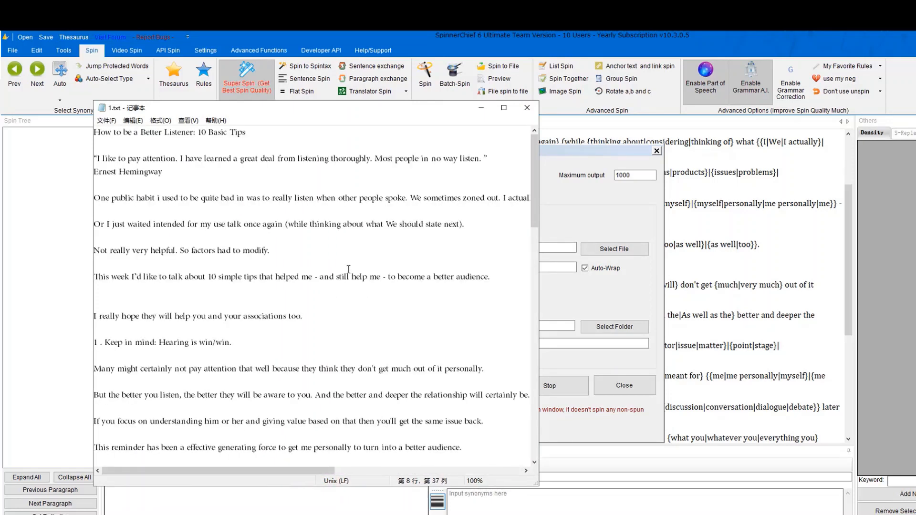
pyautogui.scroll(-8, 348, 269)
pyautogui.moveTo(426, 358); pyautogui.dragTo(354, 358)
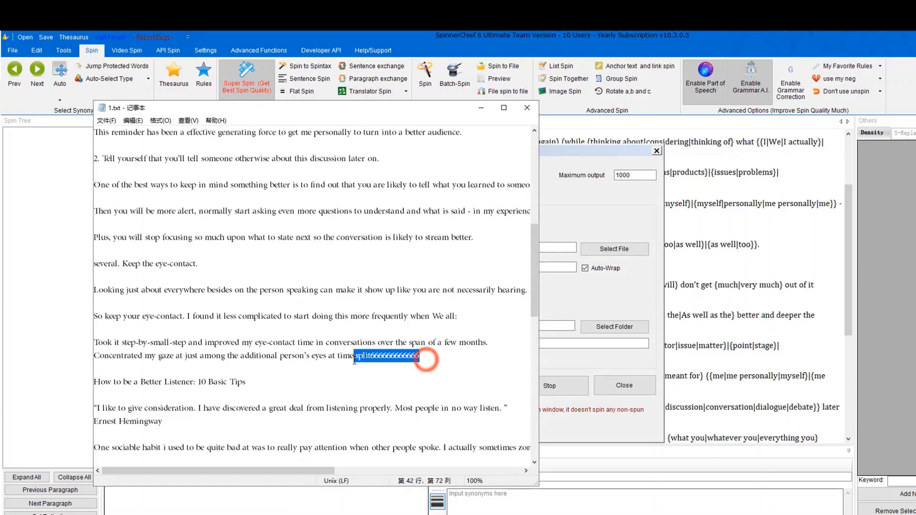
pyautogui.scroll(-13, 393, 360)
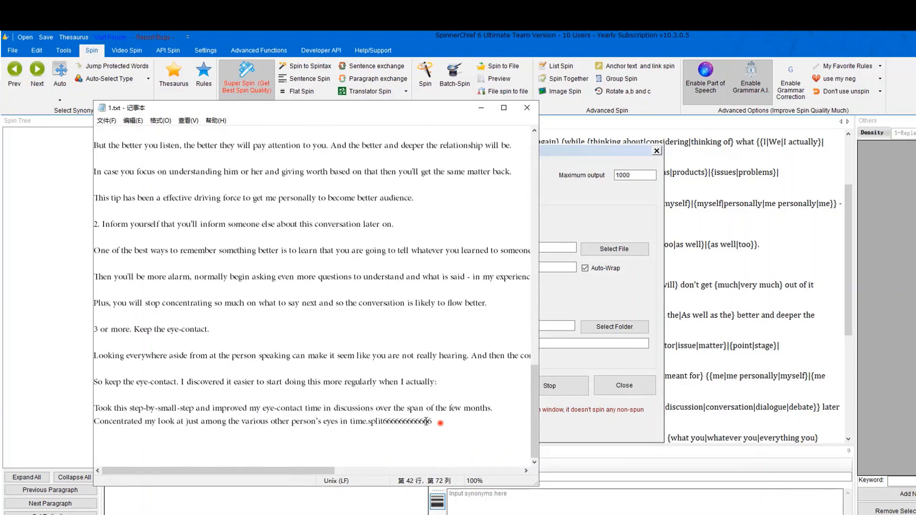
pyautogui.doubleClick(440, 422)
pyautogui.click(451, 436)
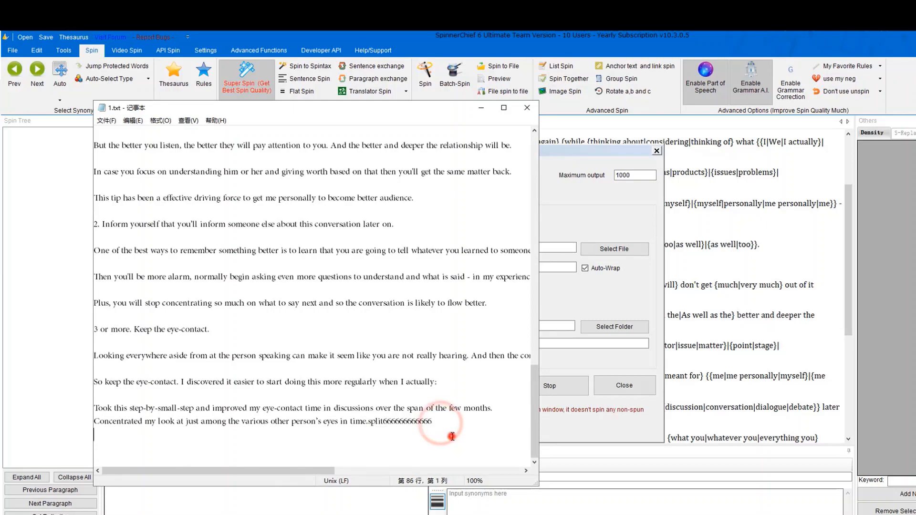
pyautogui.click(526, 108)
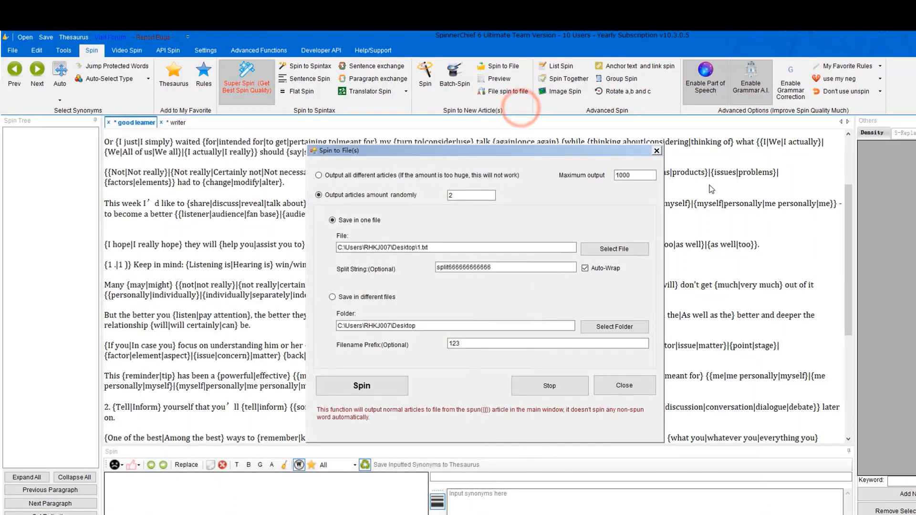
# Preview a spun article, viewing it as raw HTML, plain text and rendered, then regenerate it.
pyautogui.click(657, 152)
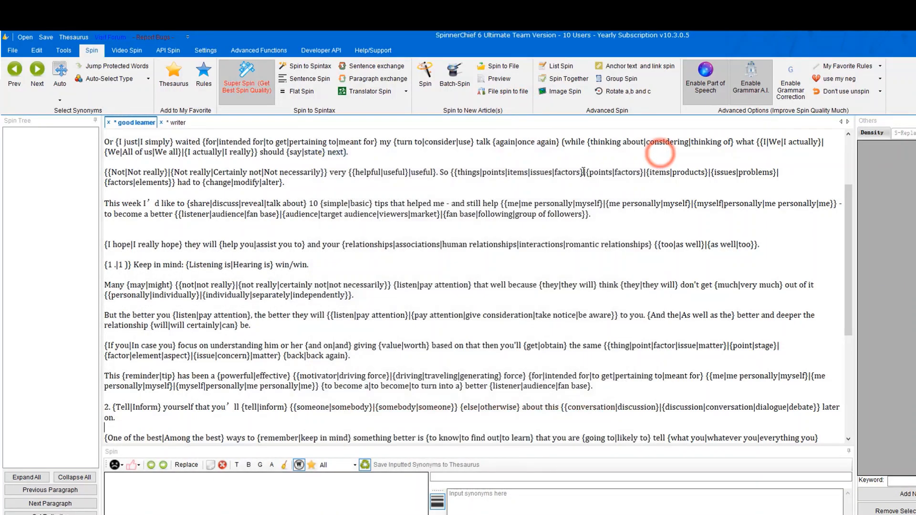
pyautogui.click(511, 84)
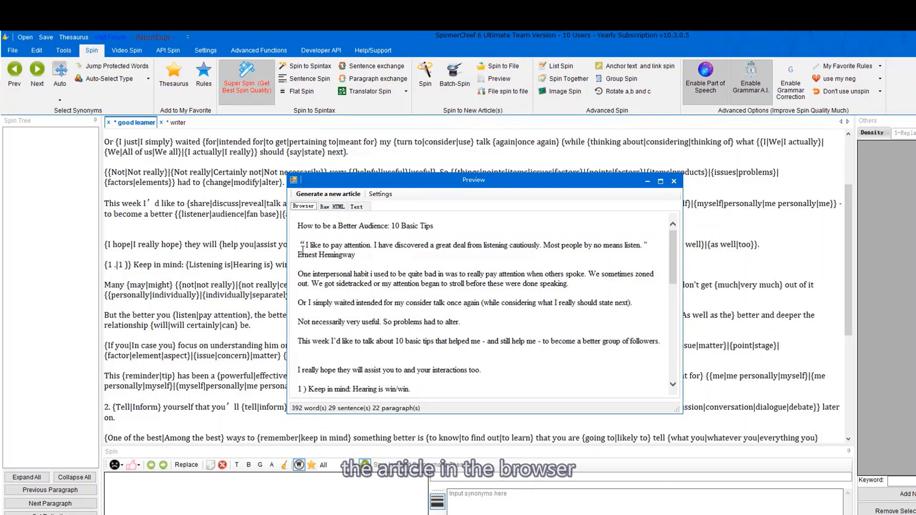
pyautogui.click(332, 206)
pyautogui.click(357, 206)
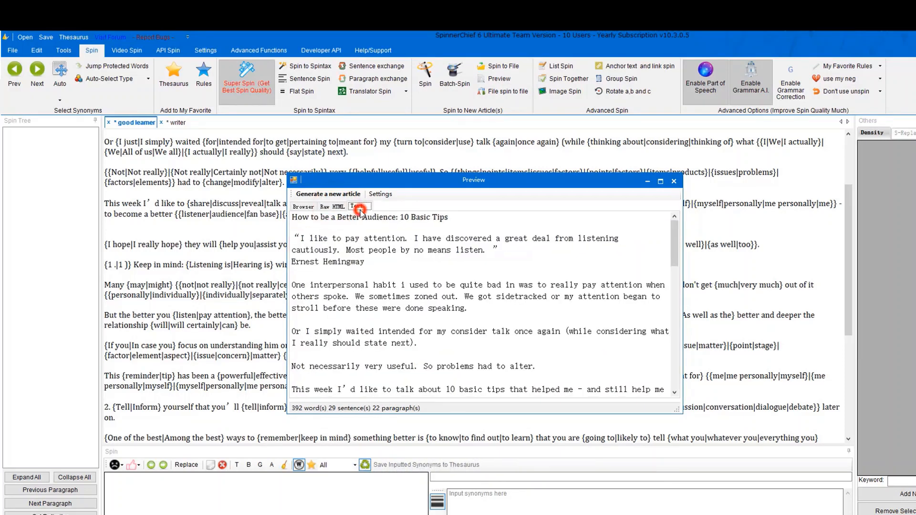
pyautogui.click(303, 206)
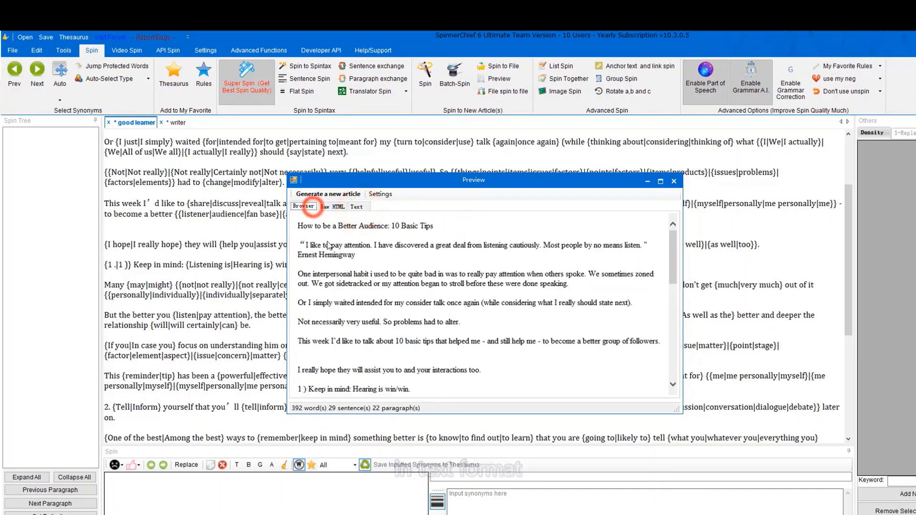
pyautogui.click(343, 195)
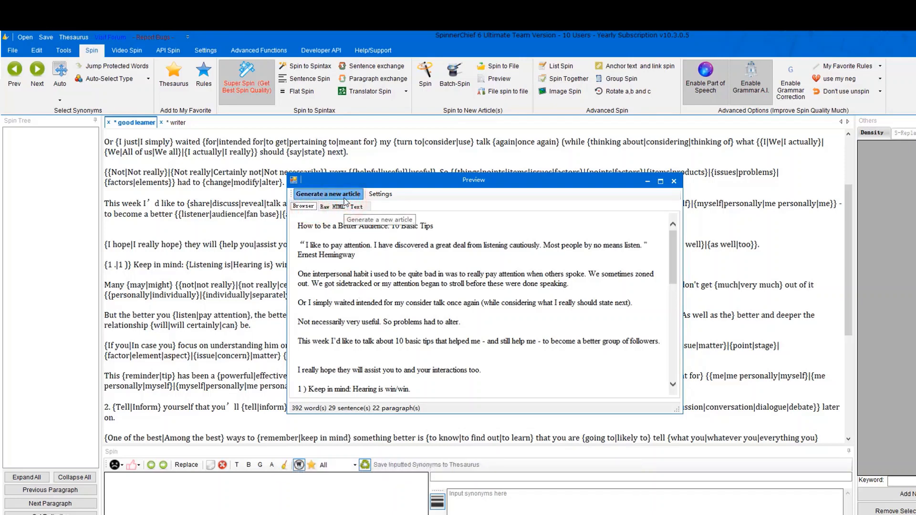
# Turn on Don't use original word, generate a new preview article, and close the preview.
pyautogui.click(380, 195)
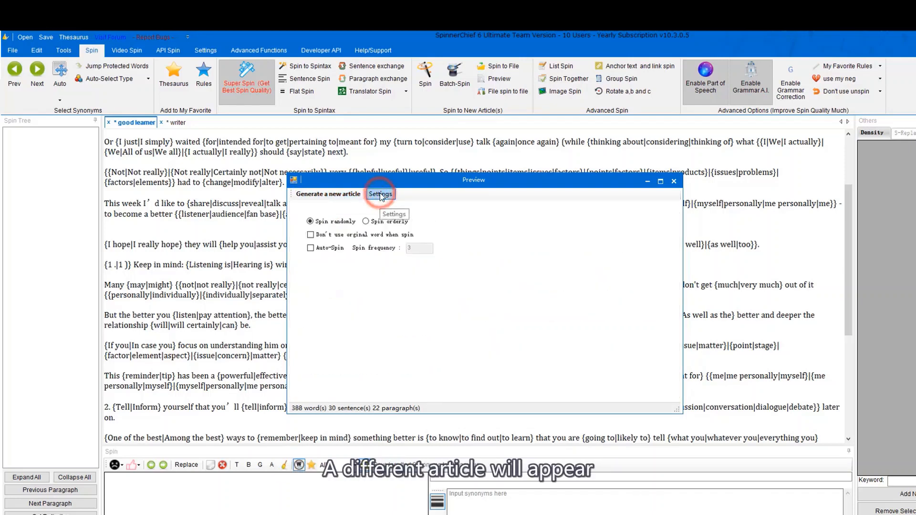
pyautogui.click(357, 238)
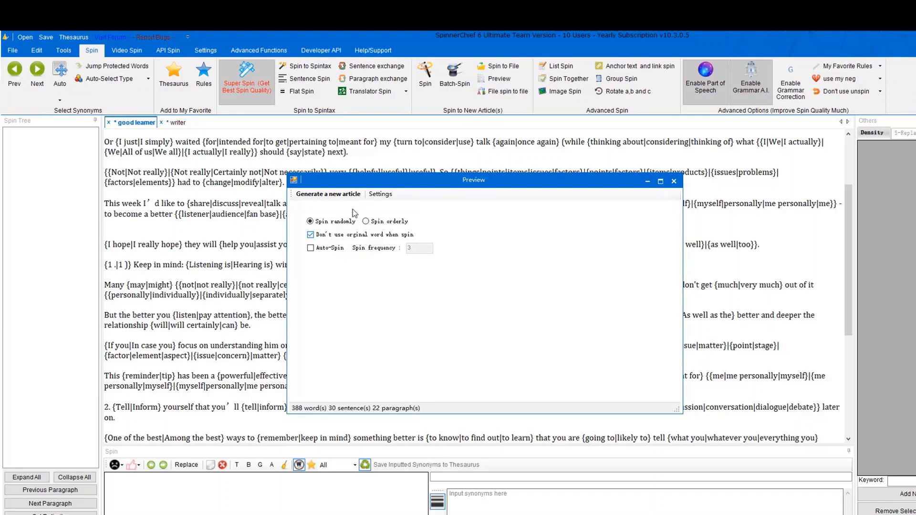
pyautogui.click(328, 193)
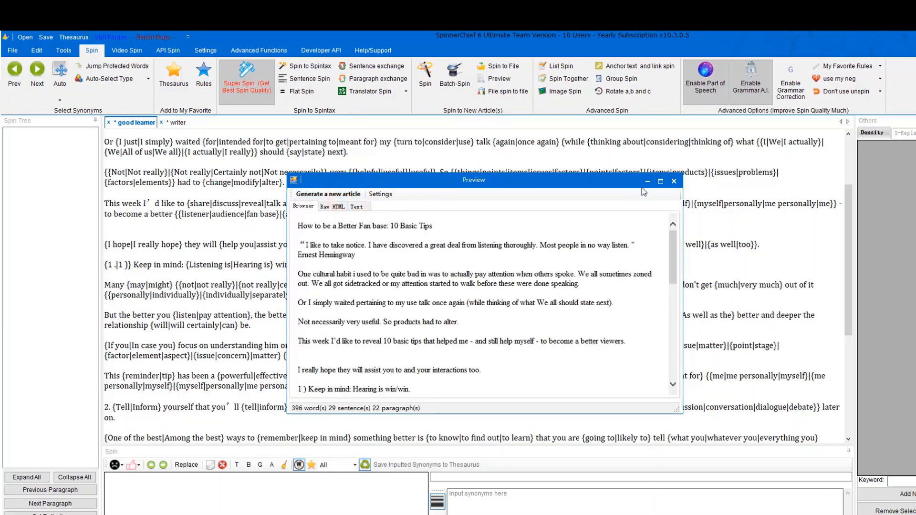
pyautogui.click(674, 181)
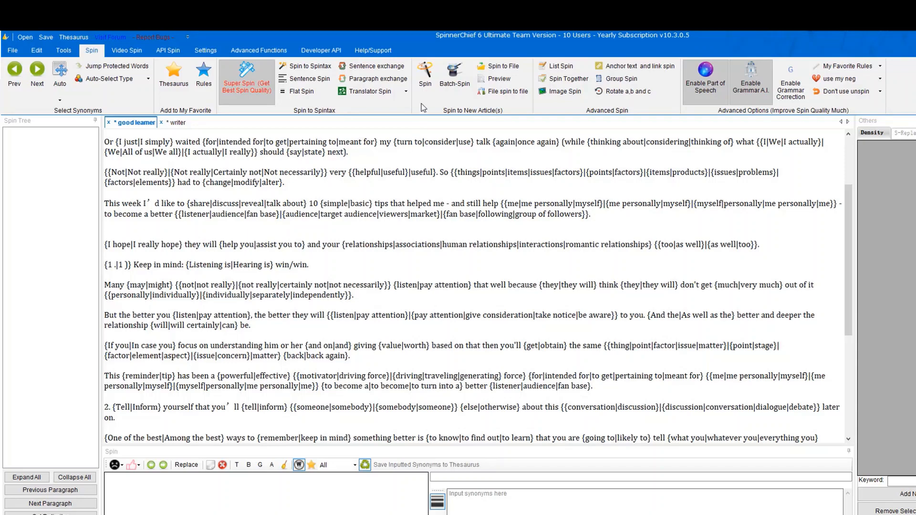
pyautogui.click(406, 91)
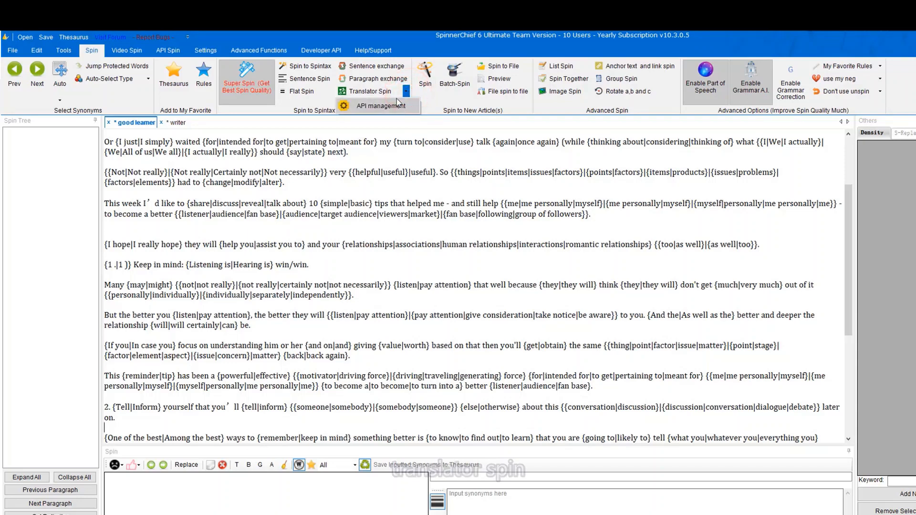
# Create a new translation process named EN-GE with English as the original language.
pyautogui.click(380, 92)
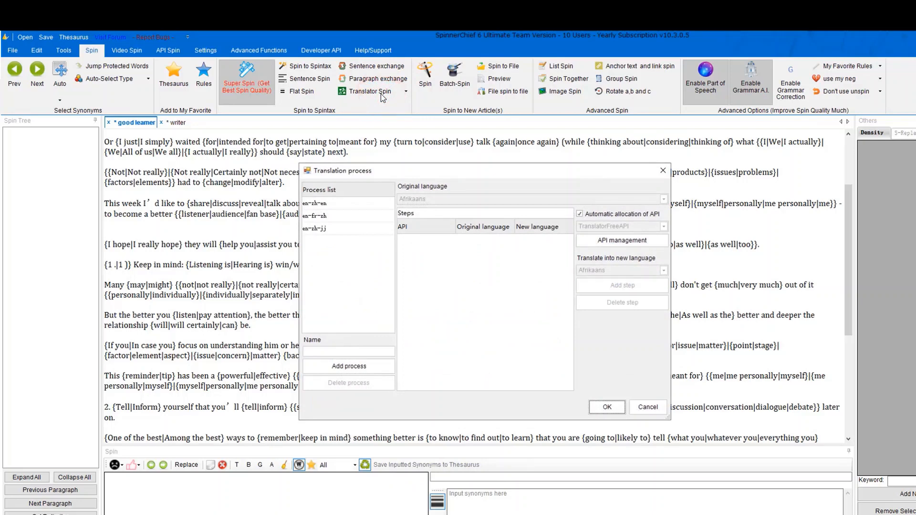
pyautogui.click(324, 204)
pyautogui.doubleClick(336, 352)
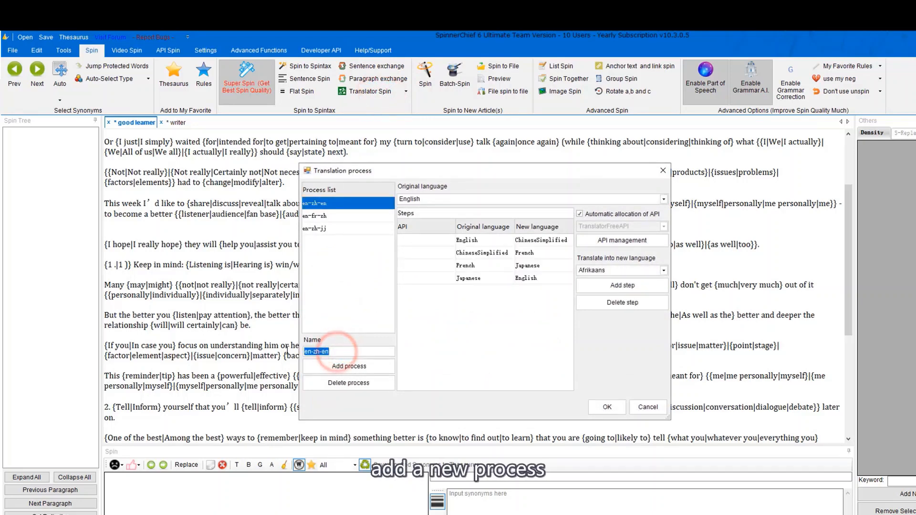
pyautogui.write('EN-GE')
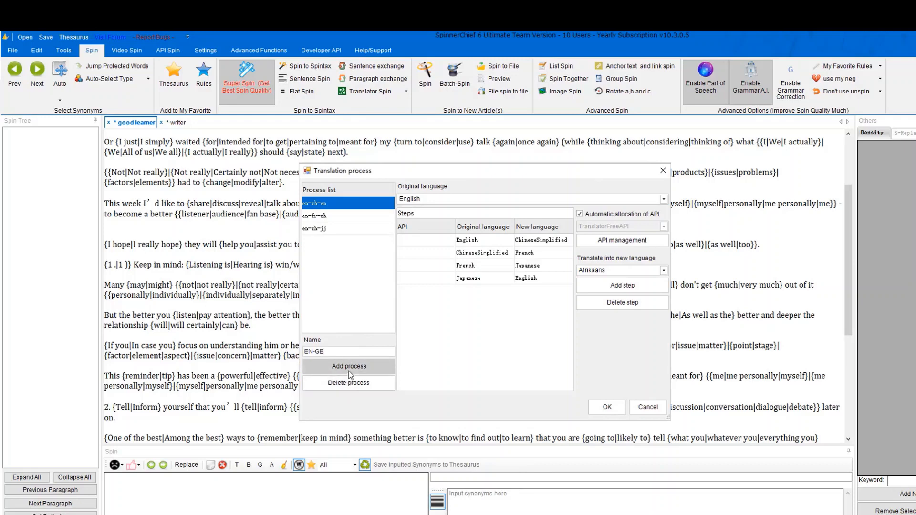
pyautogui.click(348, 366)
pyautogui.click(485, 335)
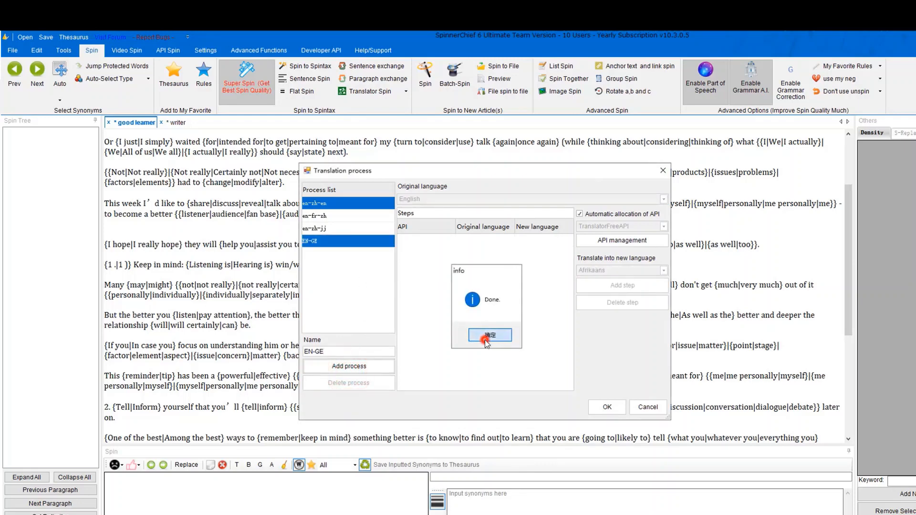
pyautogui.click(350, 241)
pyautogui.click(442, 199)
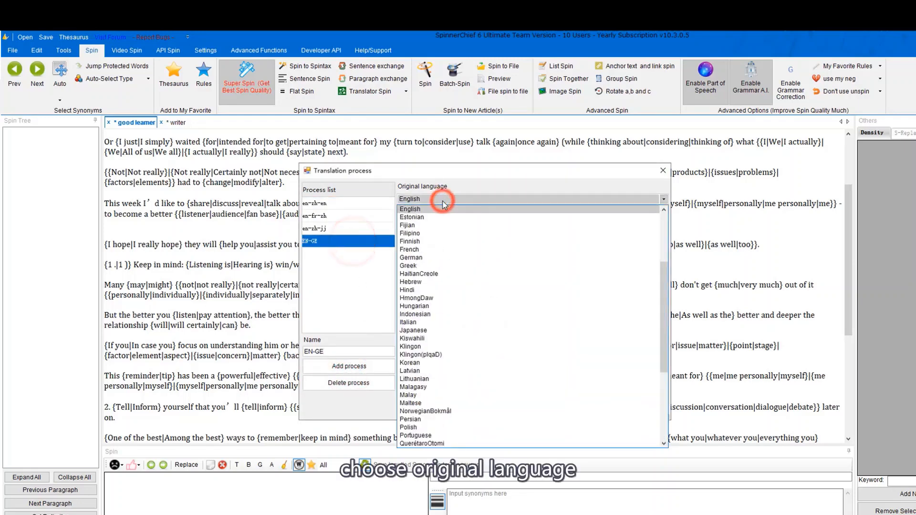
pyautogui.click(442, 204)
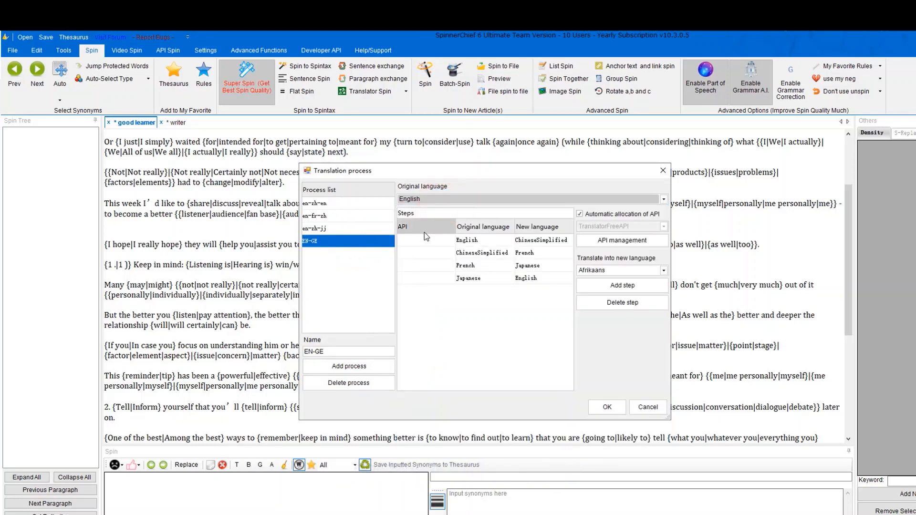
pyautogui.click(351, 242)
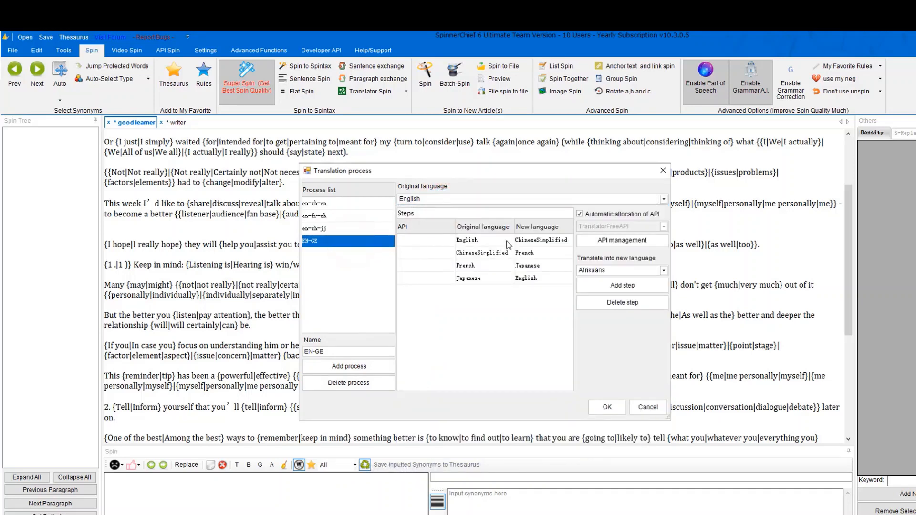
# Delete the EN-GE process's Japanese, French and ChineseSimplified translation steps.
pyautogui.click(531, 241)
pyautogui.click(567, 244)
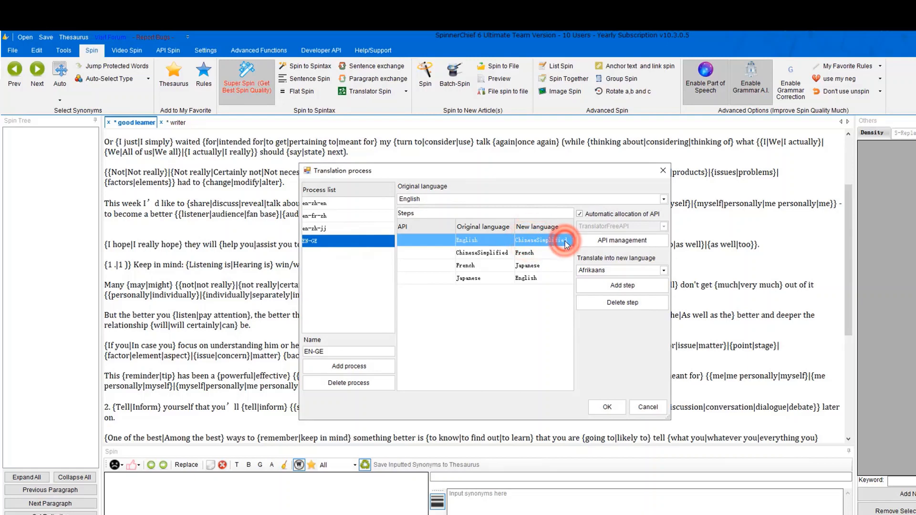
pyautogui.click(516, 244)
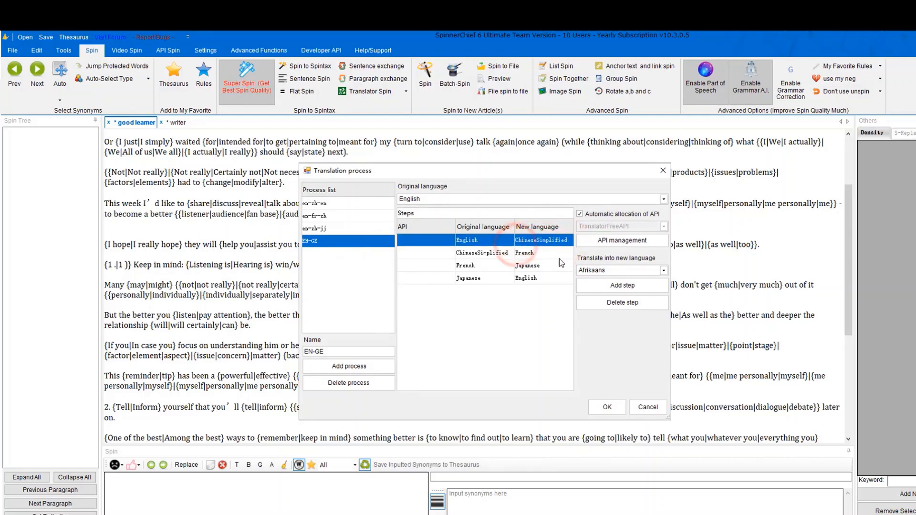
pyautogui.click(527, 278)
pyautogui.click(612, 301)
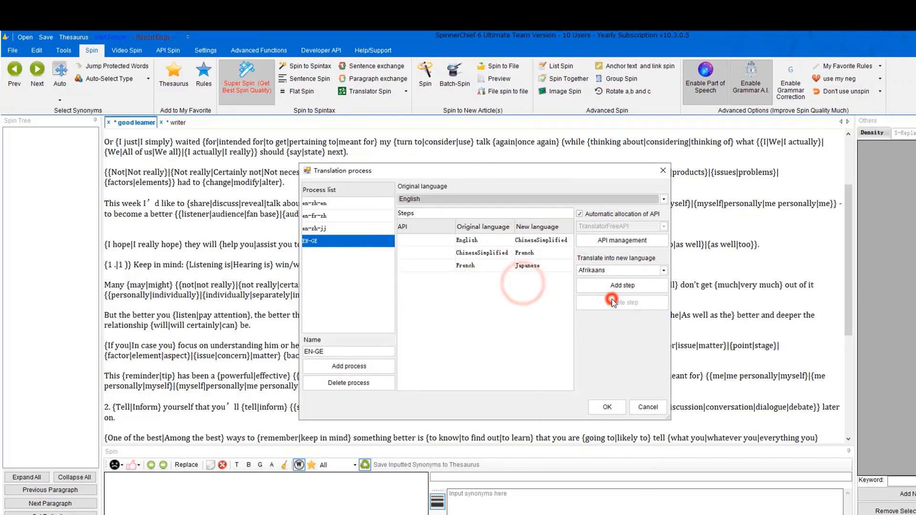
pyautogui.click(466, 266)
pyautogui.click(612, 304)
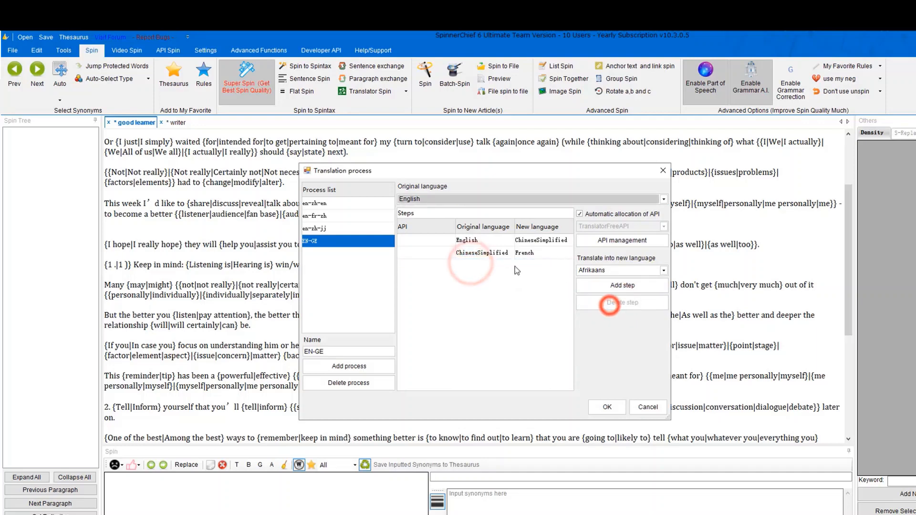
pyautogui.click(500, 253)
pyautogui.click(544, 240)
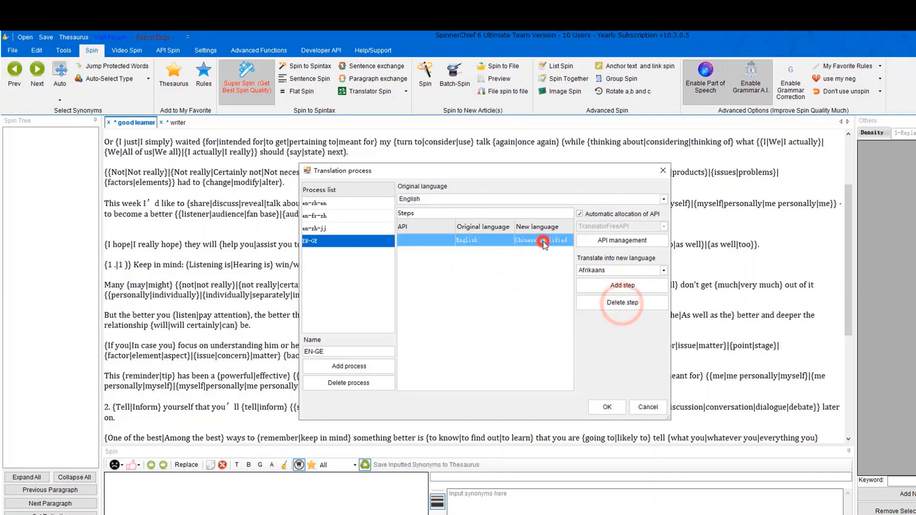
# Leave a single English-to-German step in EN-GE and confirm to start translating.
pyautogui.click(662, 270)
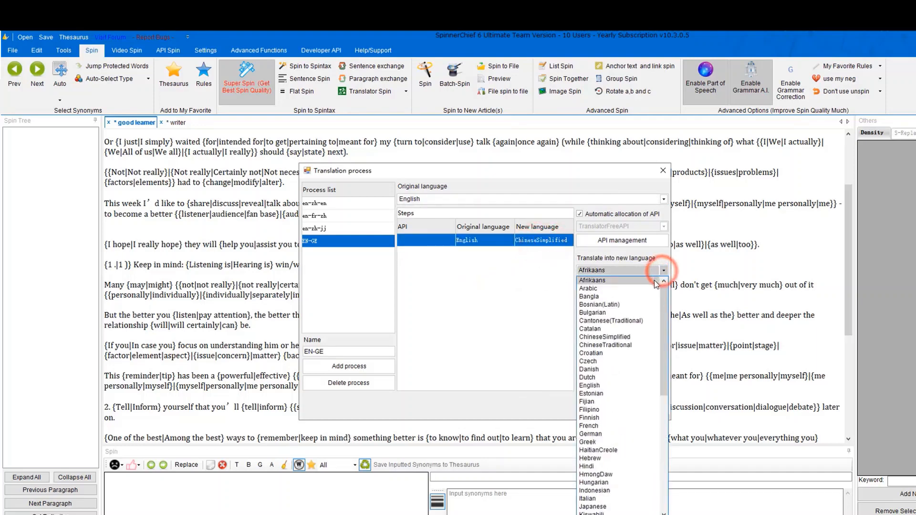
pyautogui.moveTo(665, 314); pyautogui.dragTo(670, 453)
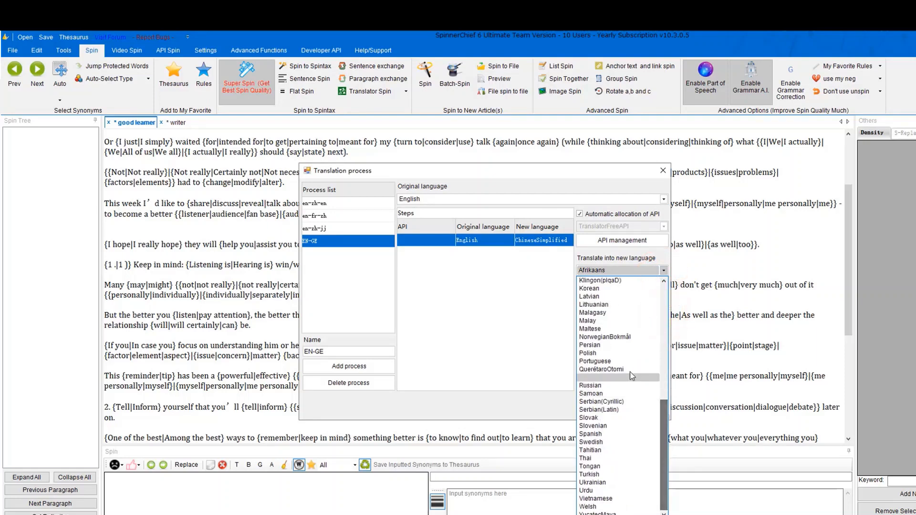
pyautogui.scroll(4, 619, 369)
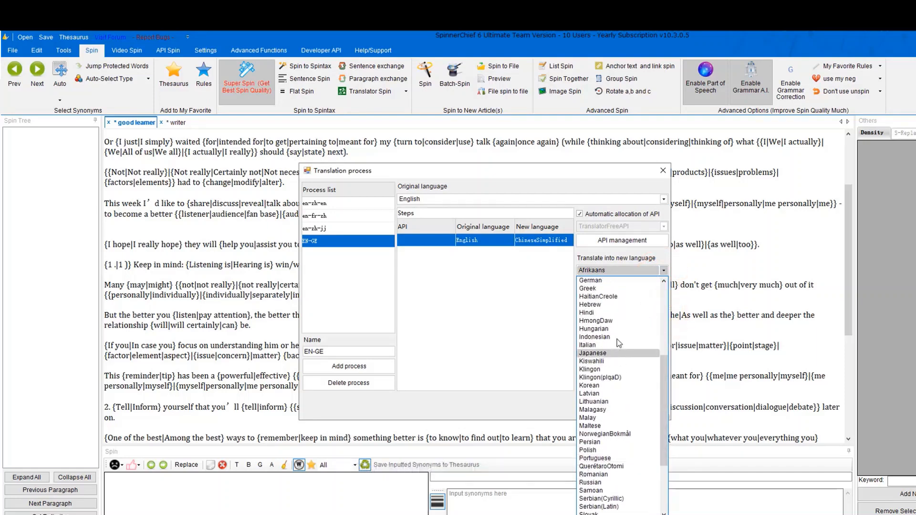
pyautogui.click(599, 281)
pyautogui.click(527, 297)
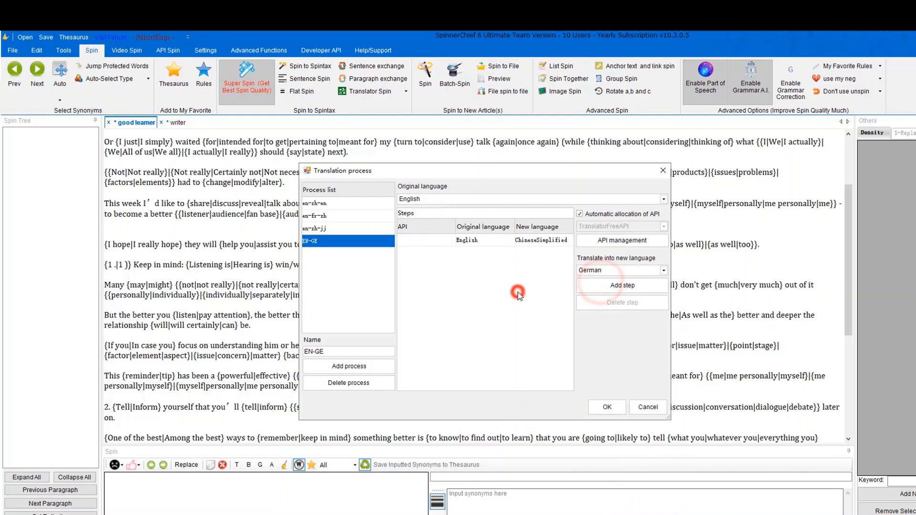
pyautogui.click(528, 241)
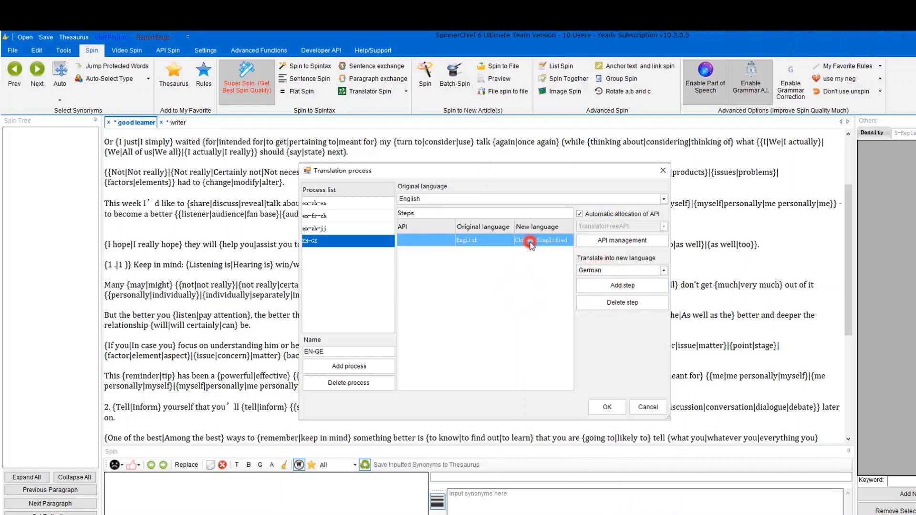
pyautogui.click(620, 285)
pyautogui.click(617, 303)
pyautogui.click(617, 302)
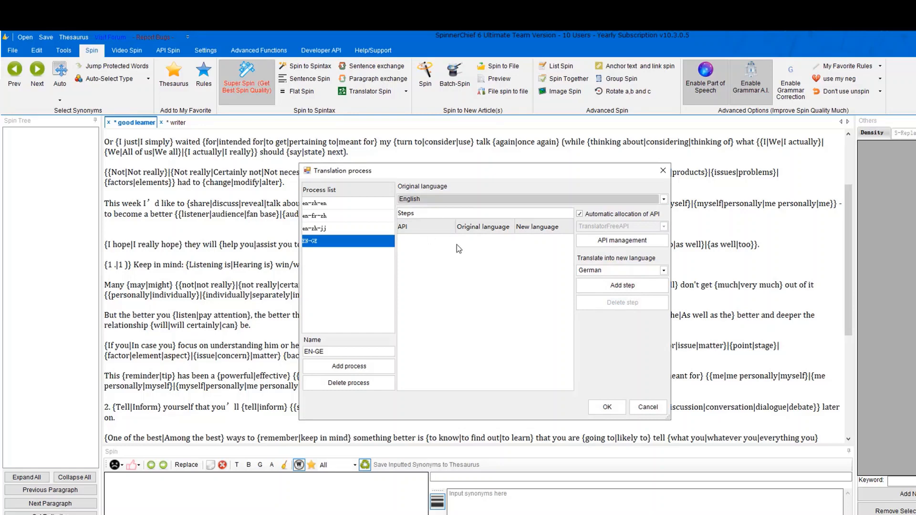
pyautogui.click(620, 285)
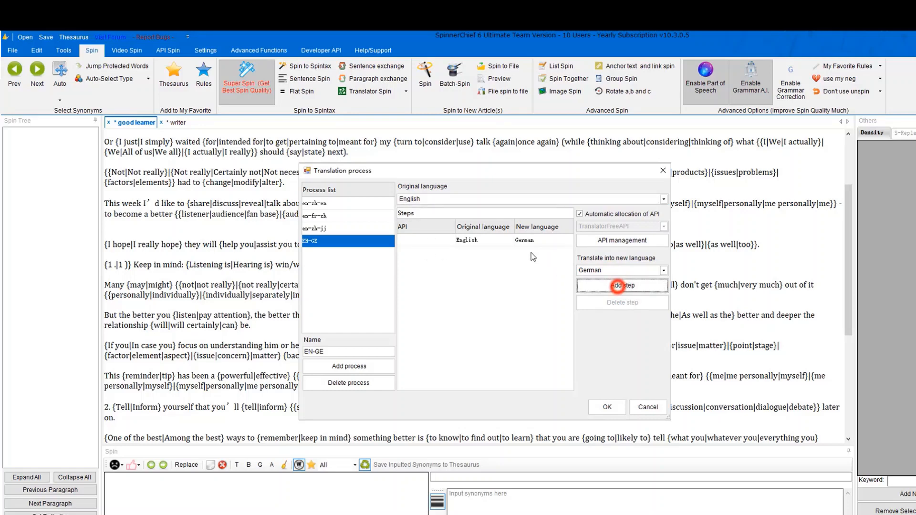
pyautogui.click(513, 241)
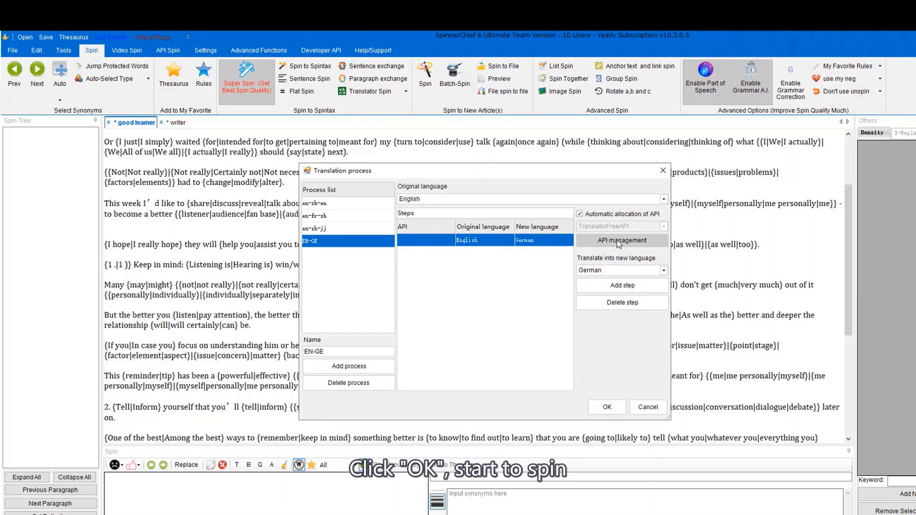
pyautogui.click(605, 407)
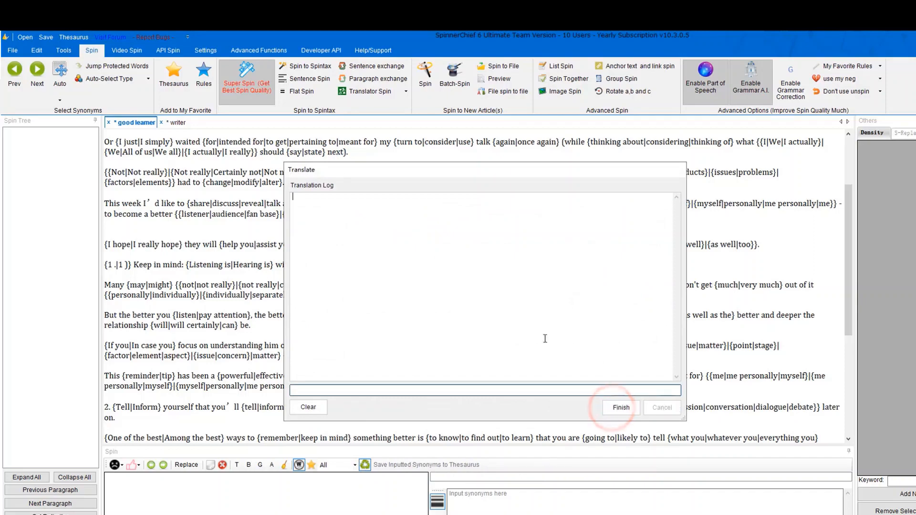
# Close the finished translation log, then review the translator API key list in API Management and close it.
pyautogui.click(621, 407)
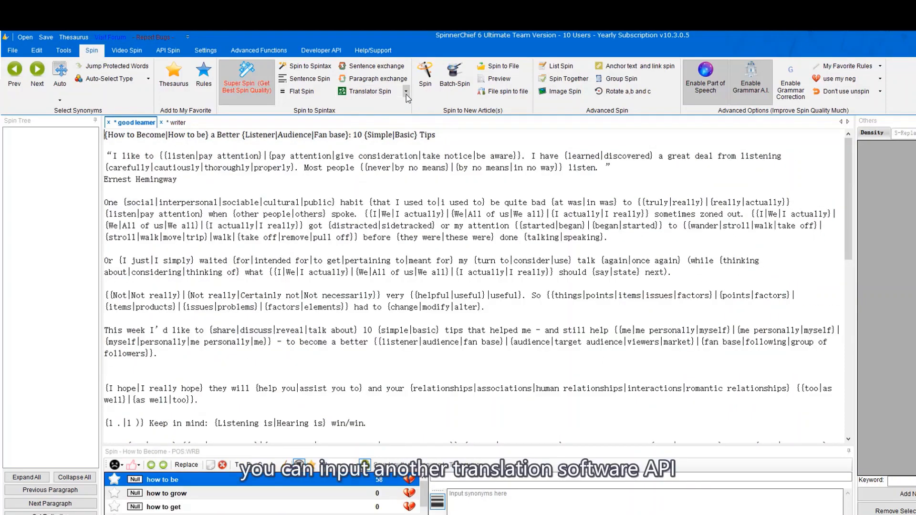
pyautogui.click(406, 93)
pyautogui.click(377, 105)
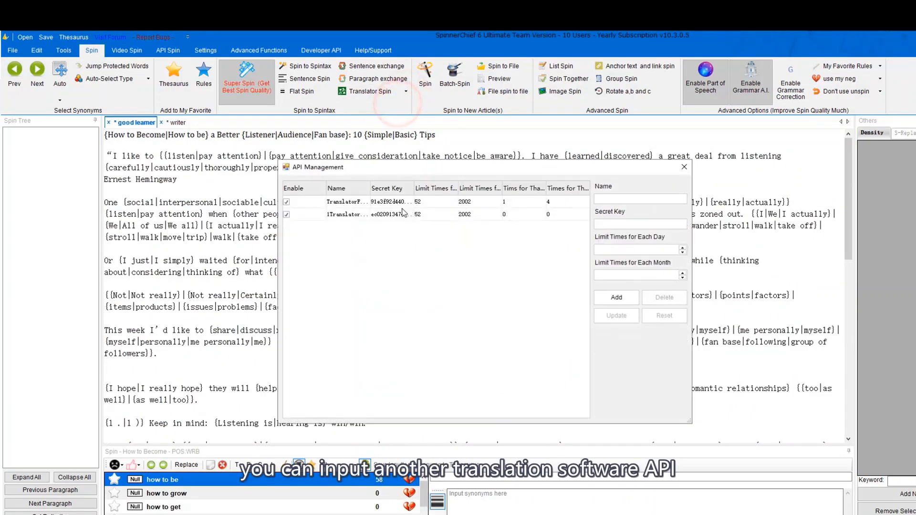
pyautogui.click(614, 224)
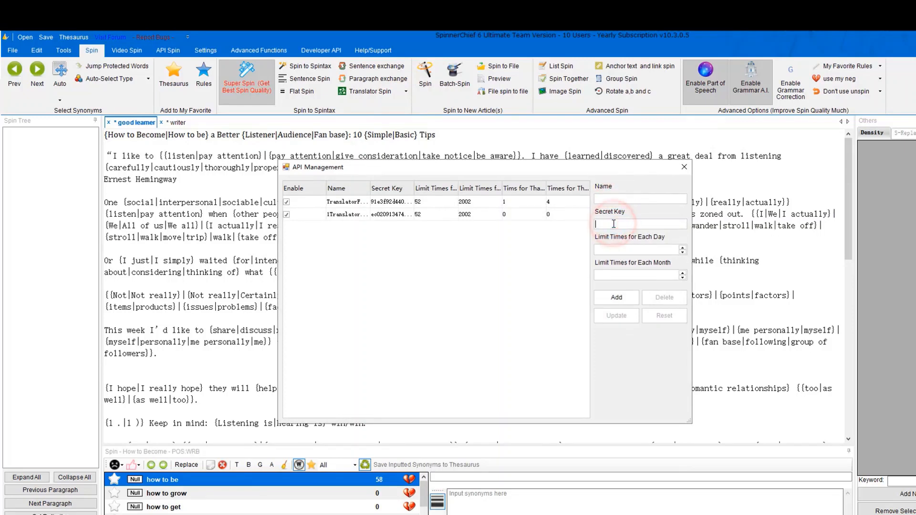
pyautogui.click(689, 170)
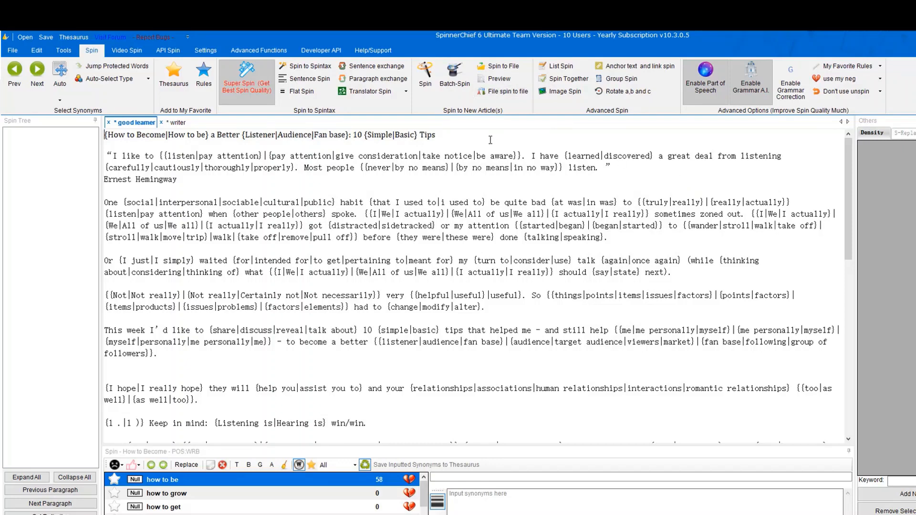
# In Batch-Spin, set Generate new article(s) to 3 per original.
pyautogui.click(457, 94)
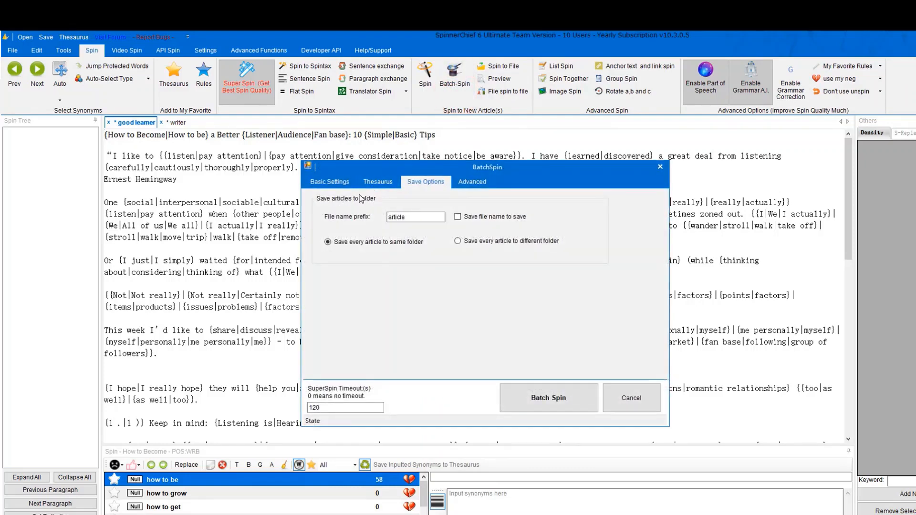
pyautogui.click(339, 185)
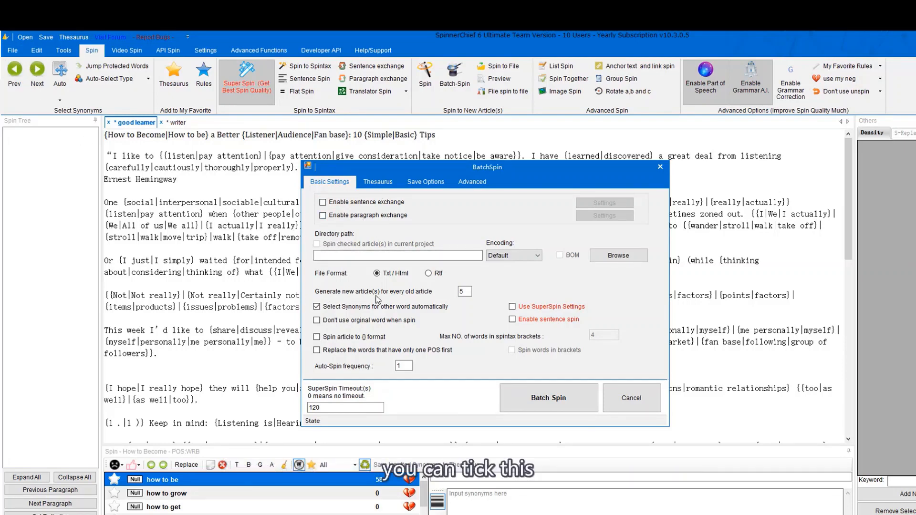
pyautogui.doubleClick(464, 291)
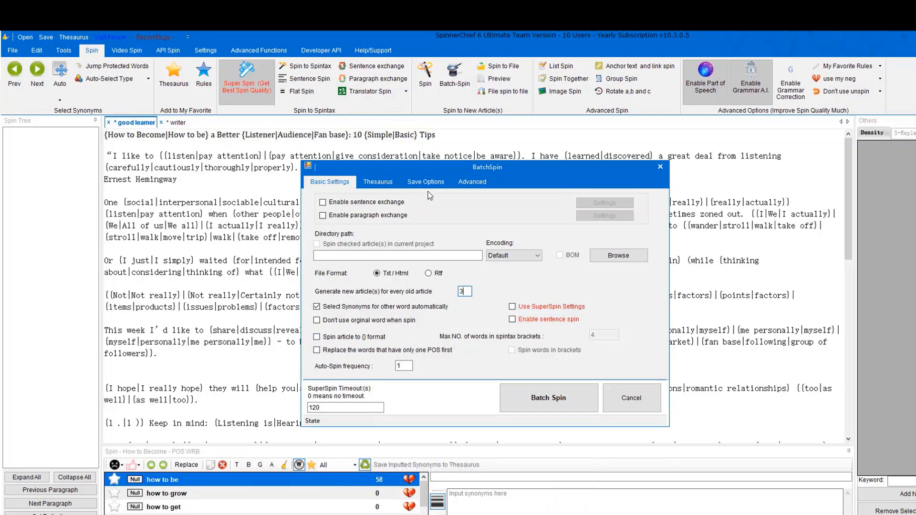
# Set the save file prefix to FRIST, saving each spun article to a separate folder.
pyautogui.click(387, 184)
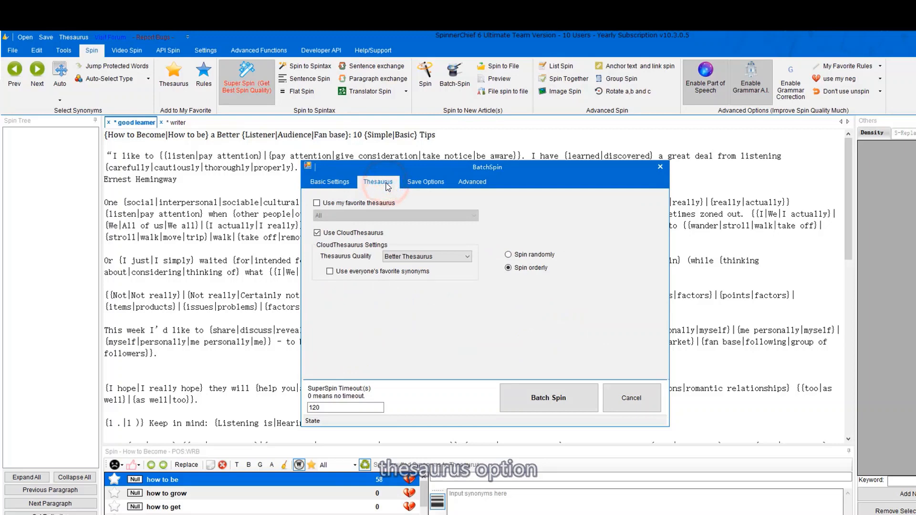
pyautogui.click(422, 184)
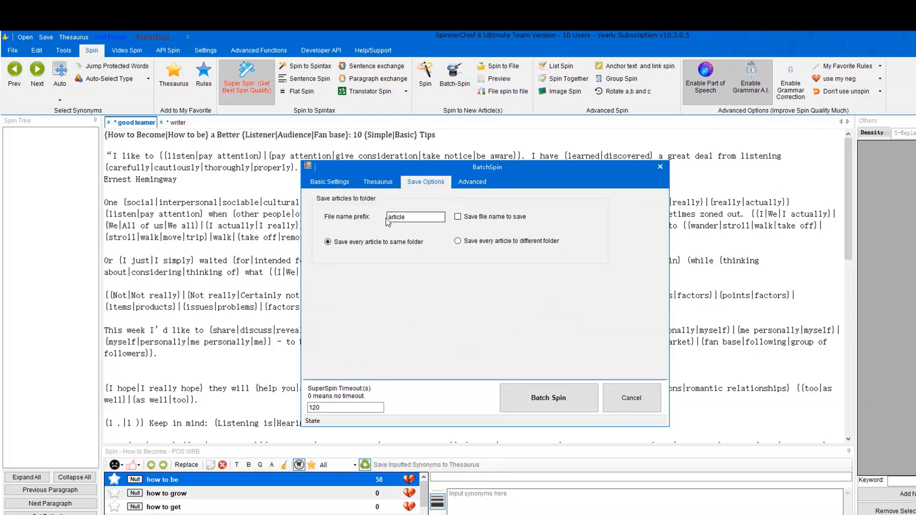
pyautogui.moveTo(387, 218); pyautogui.dragTo(439, 218)
pyautogui.write('FRIST')
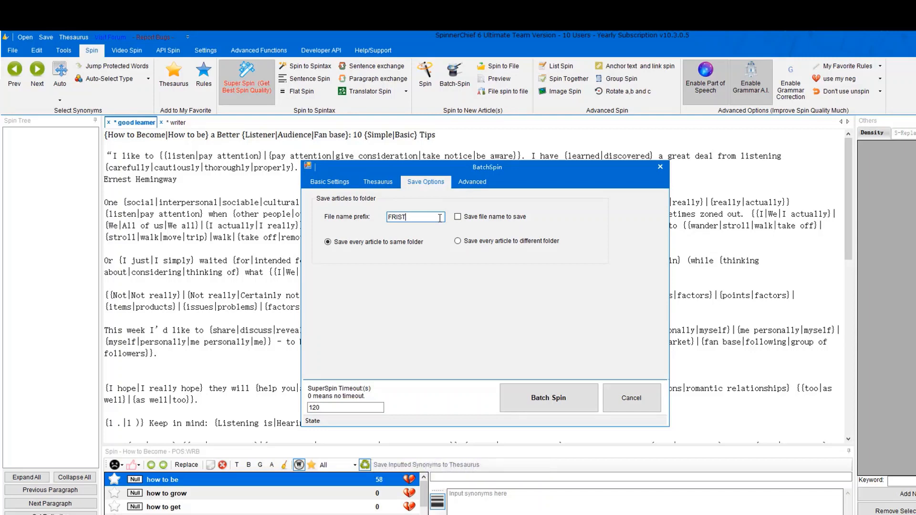
pyautogui.click(467, 241)
pyautogui.click(482, 185)
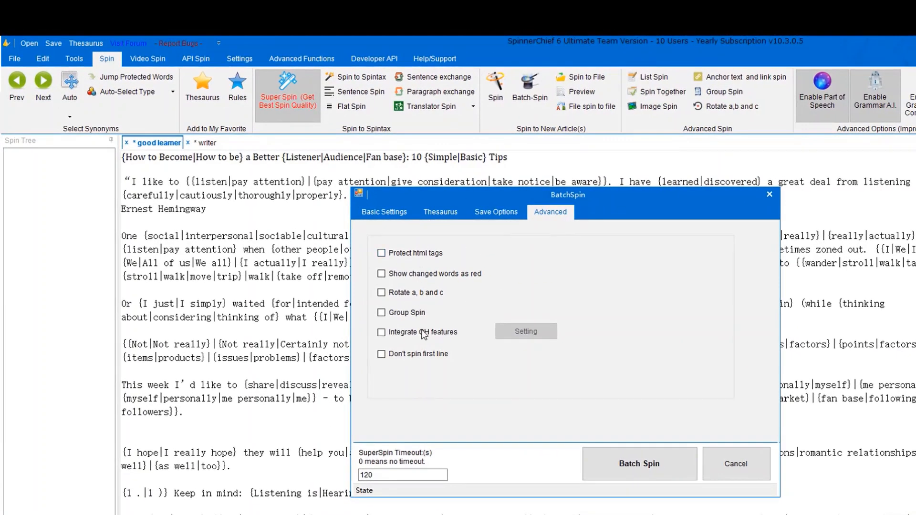
pyautogui.click(391, 210)
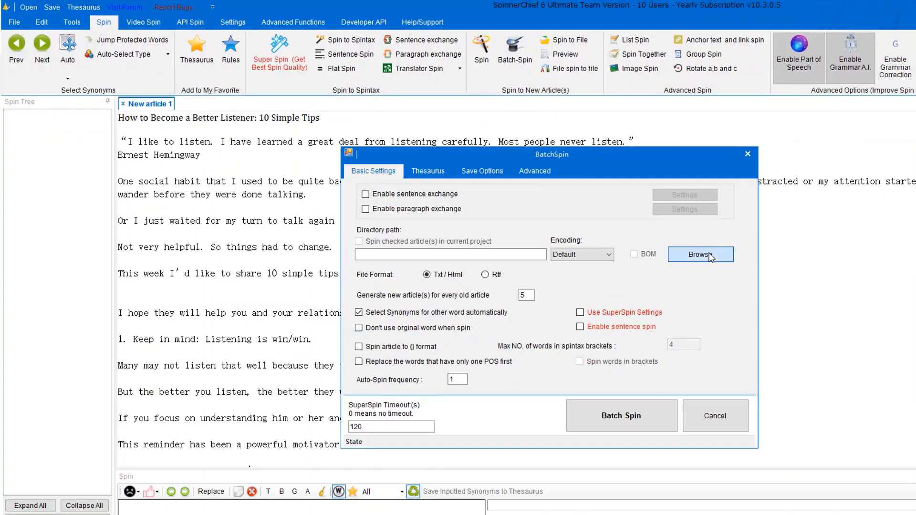
pyautogui.click(730, 300)
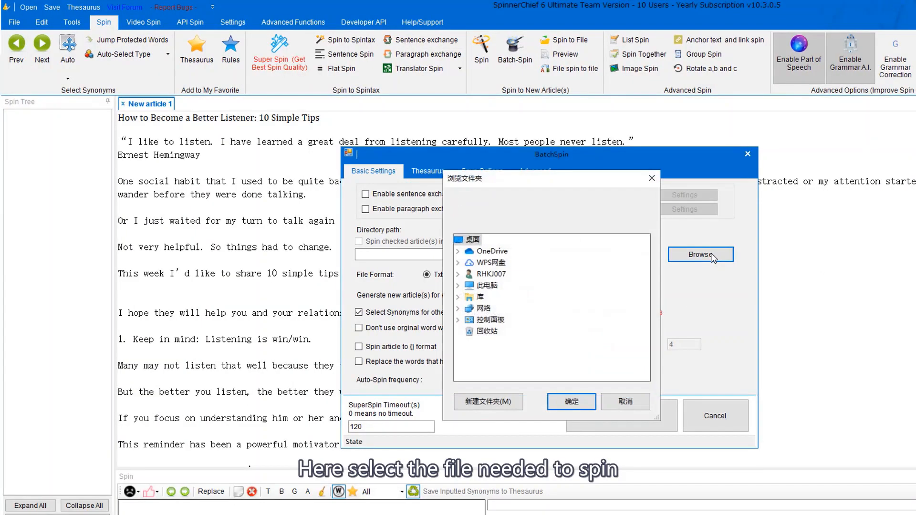
# Save to the Desktop, run the batch spin, and dismiss the Done! message.
pyautogui.click(571, 402)
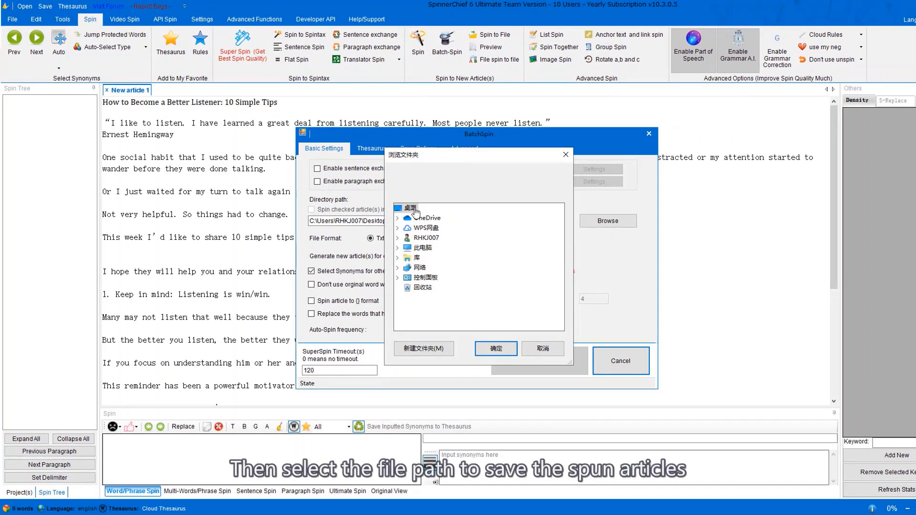
pyautogui.click(487, 350)
pyautogui.click(526, 365)
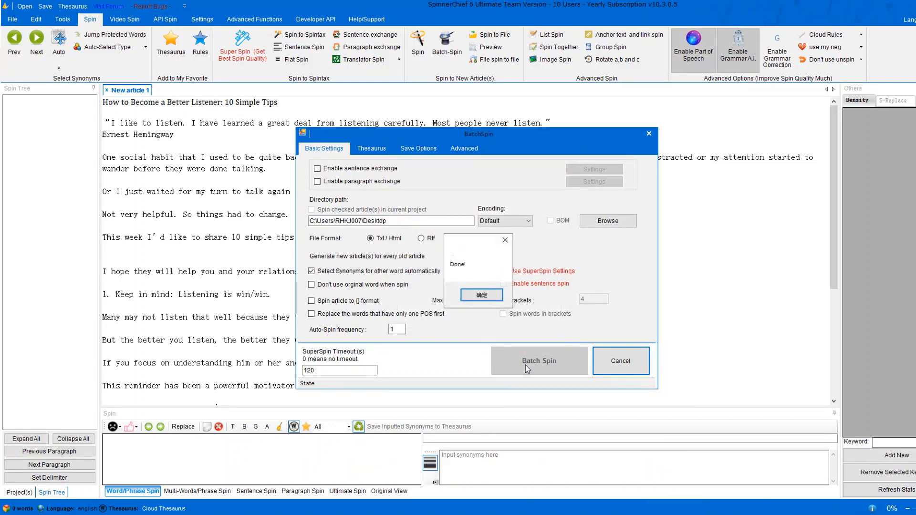
pyautogui.click(482, 295)
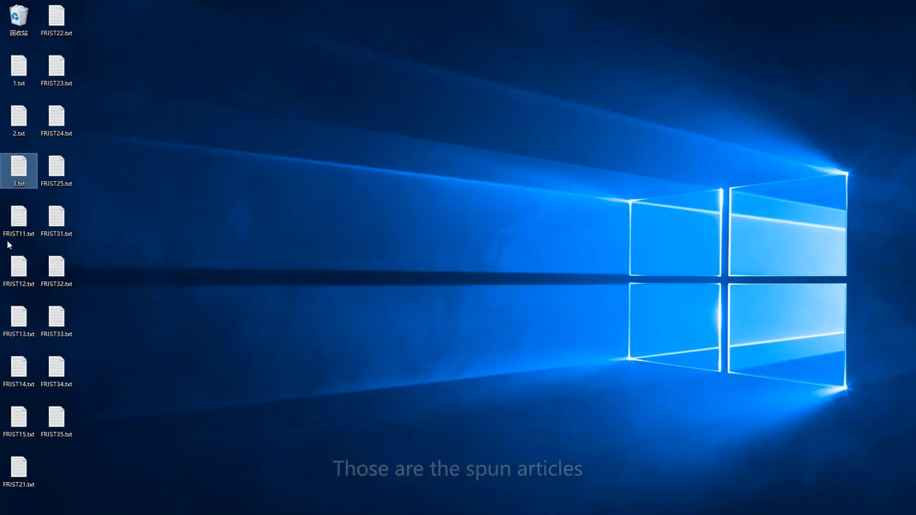
pyautogui.click(247, 265)
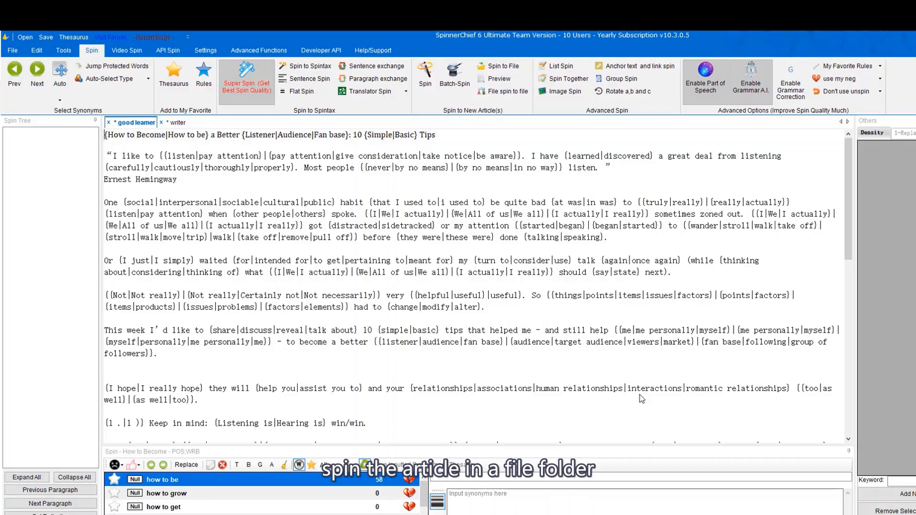
# In File spin to file, choose the Desktop as the source article folder.
pyautogui.click(505, 92)
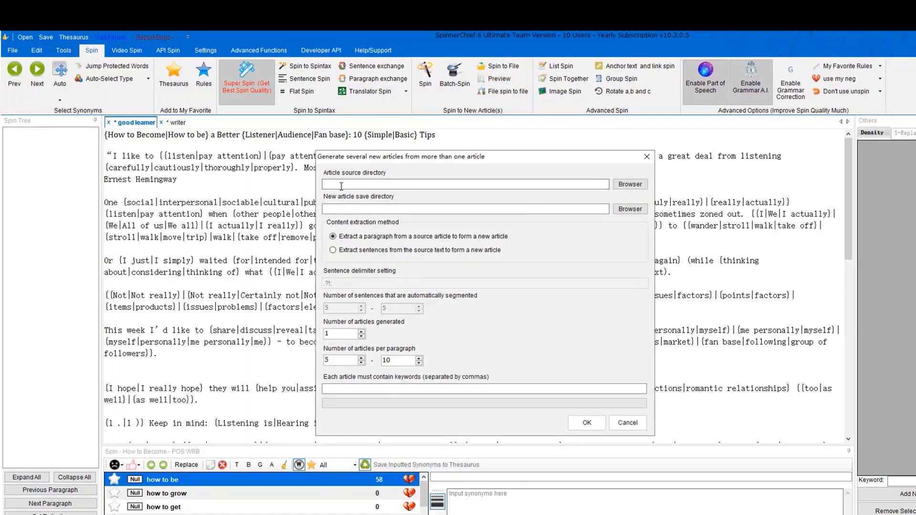
pyautogui.click(630, 184)
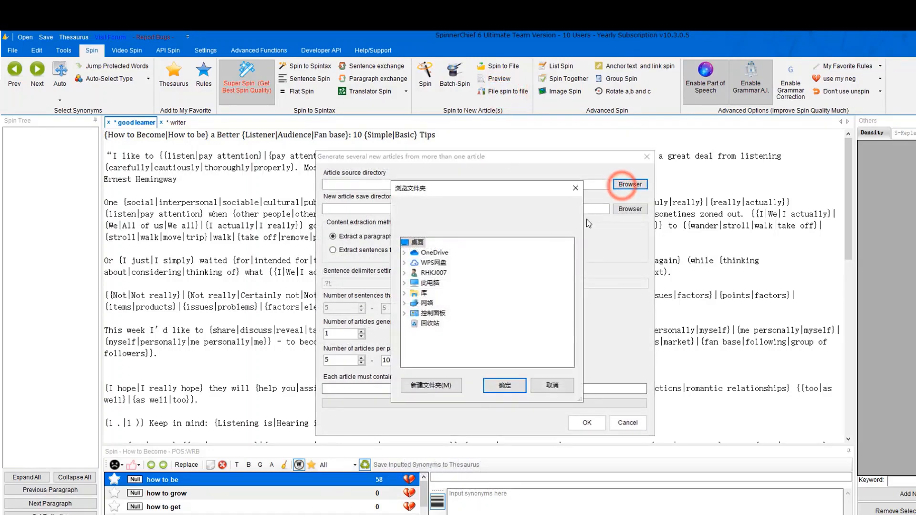
pyautogui.click(417, 243)
pyautogui.click(498, 390)
pyautogui.click(387, 209)
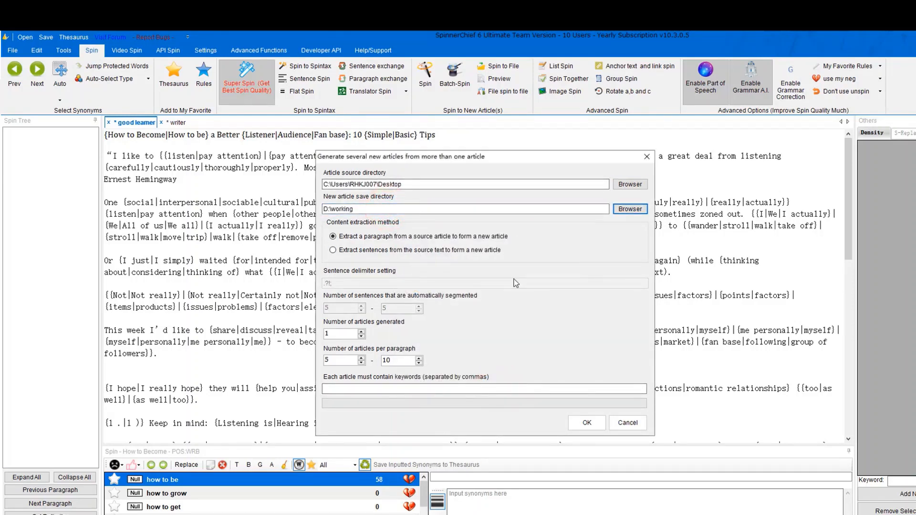
# Set Pictures\Camera Roll as the folder for saving new articles.
pyautogui.click(638, 213)
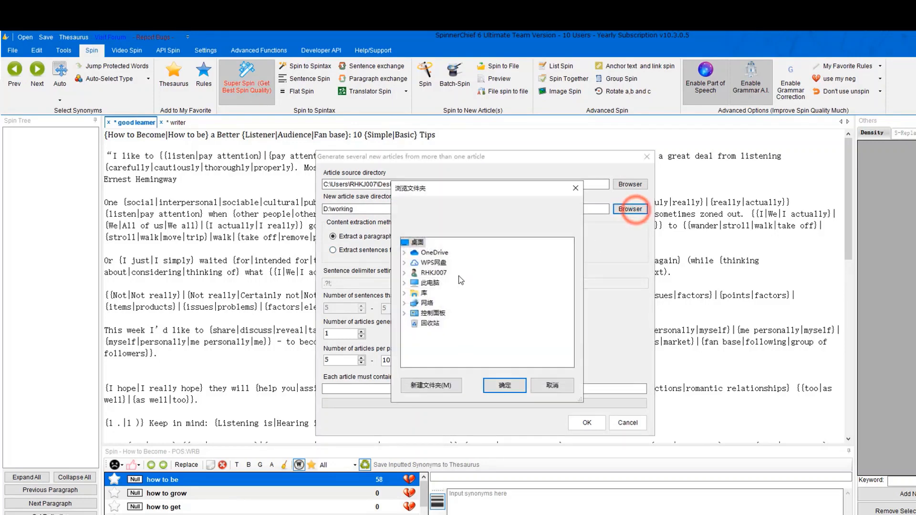
pyautogui.doubleClick(431, 286)
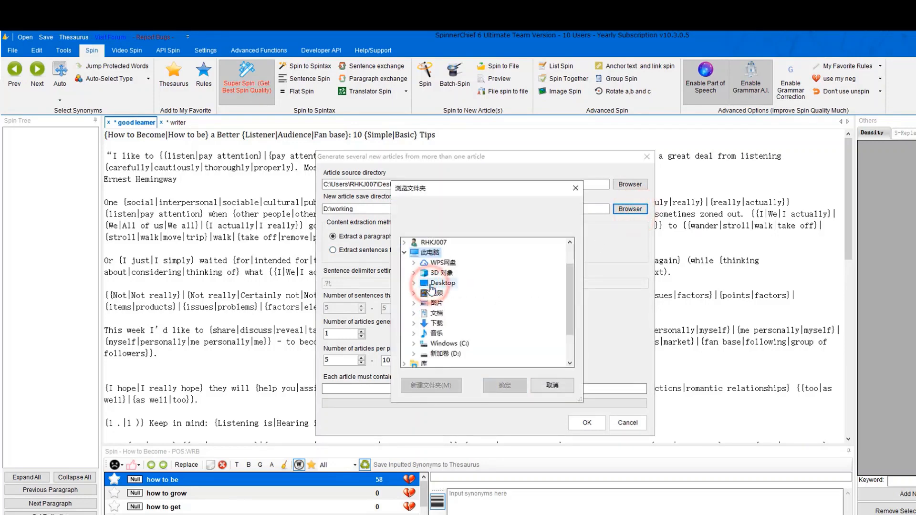
pyautogui.doubleClick(438, 343)
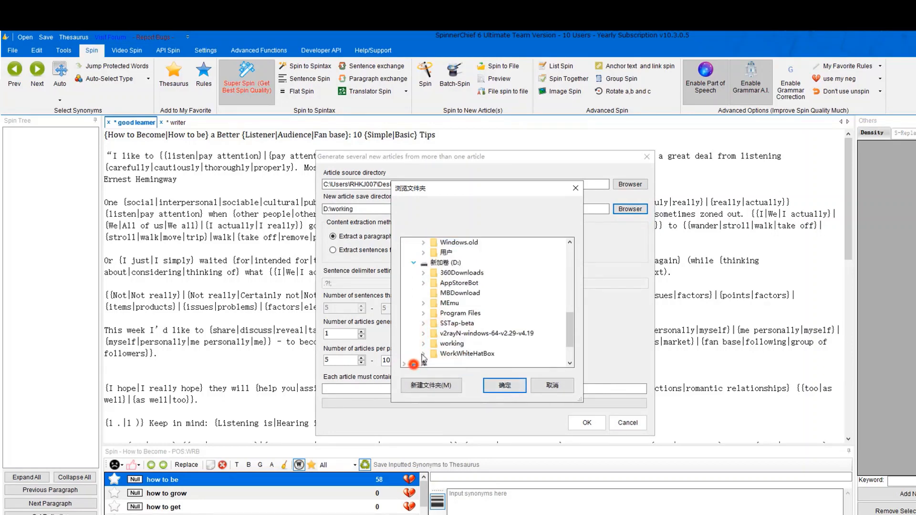
pyautogui.click(413, 364)
pyautogui.click(410, 256)
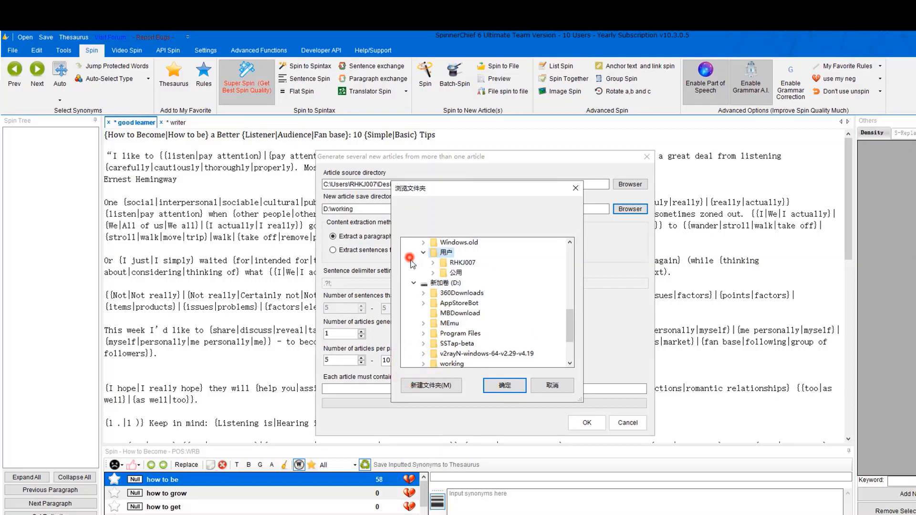
pyautogui.click(413, 284)
pyautogui.click(406, 324)
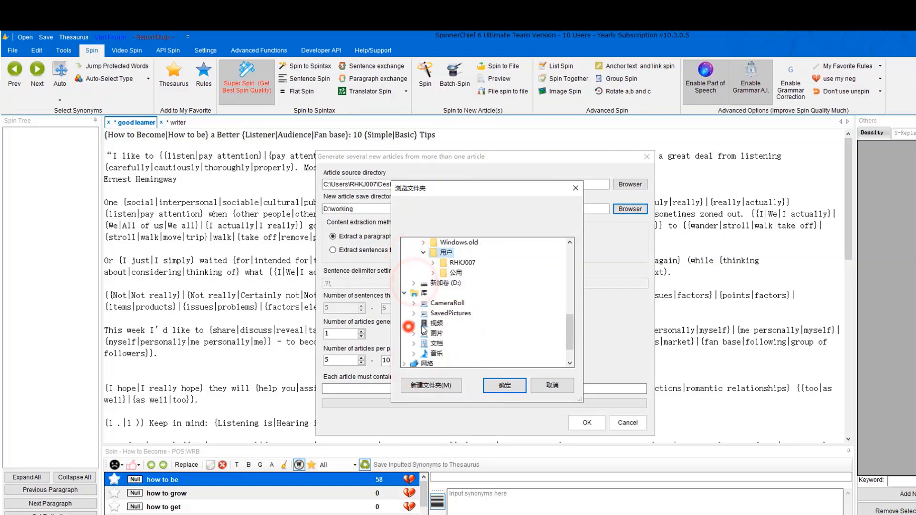
pyautogui.click(436, 334)
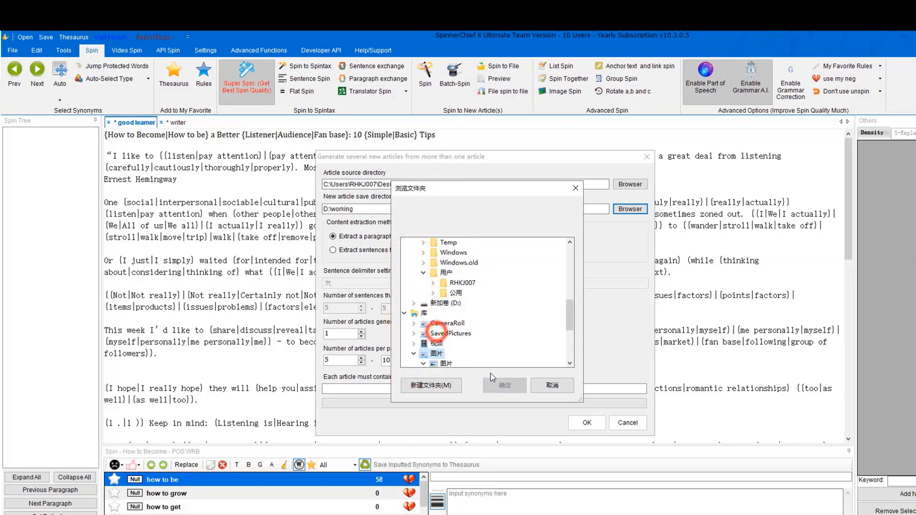
pyautogui.scroll(-3, 472, 334)
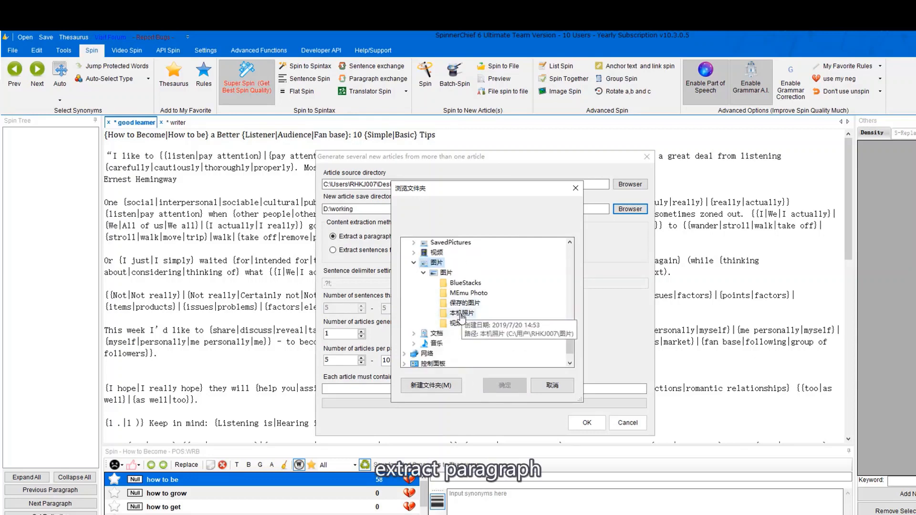
pyautogui.click(460, 313)
pyautogui.click(504, 385)
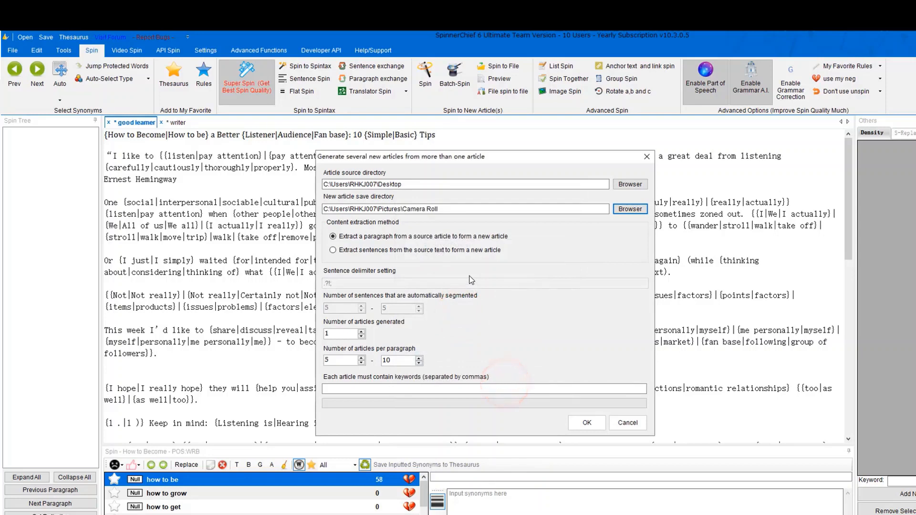
# Build articles from extracted sentences and set the number of articles to 1.
pyautogui.click(342, 252)
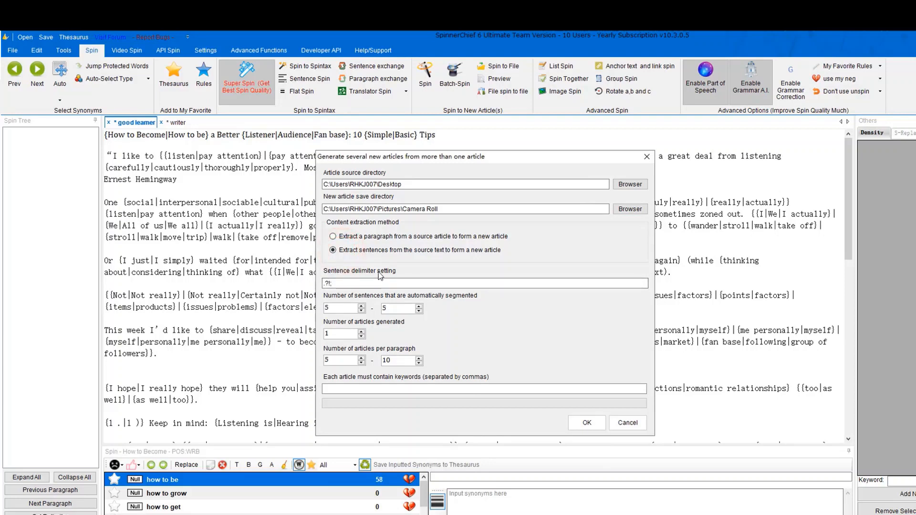
pyautogui.click(341, 283)
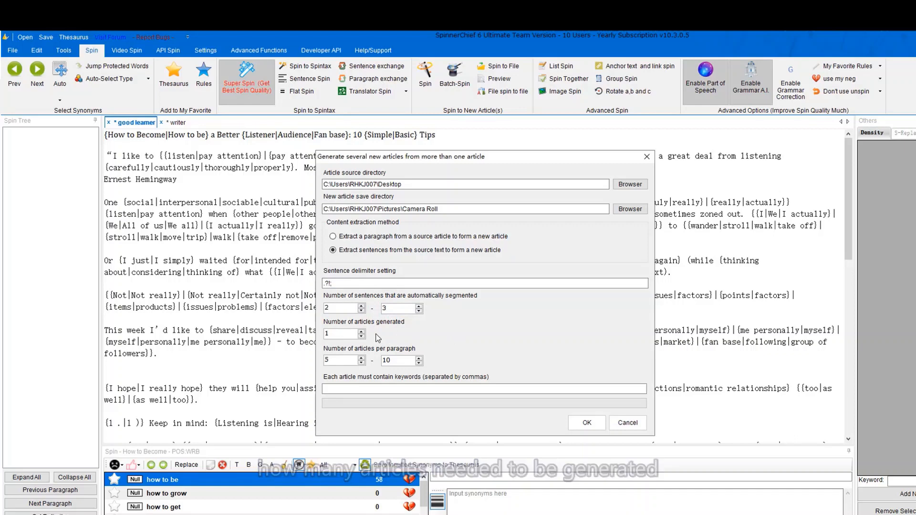
pyautogui.click(334, 335)
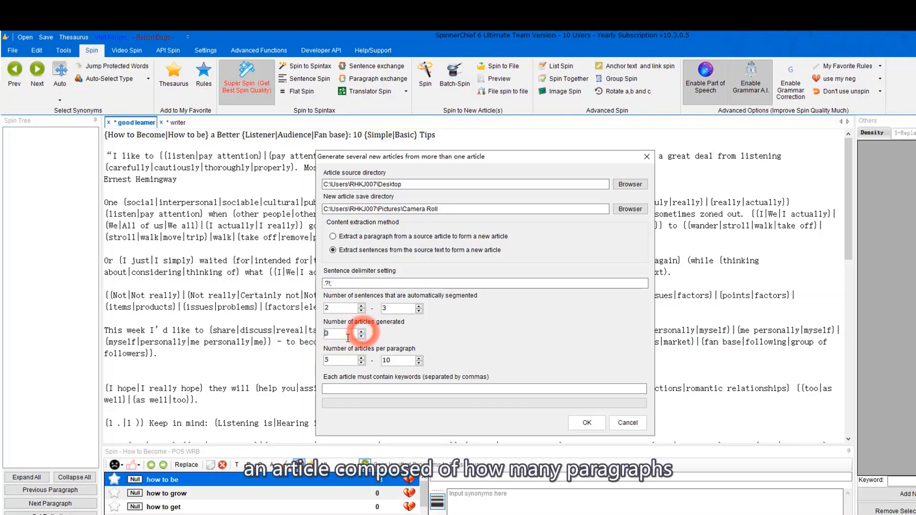
pyautogui.moveTo(345, 335); pyautogui.dragTo(313, 332)
pyautogui.write('1')
# Set 3–5 paragraphs per article and run the generation.
pyautogui.click(340, 360)
pyautogui.moveTo(340, 360); pyautogui.dragTo(320, 361)
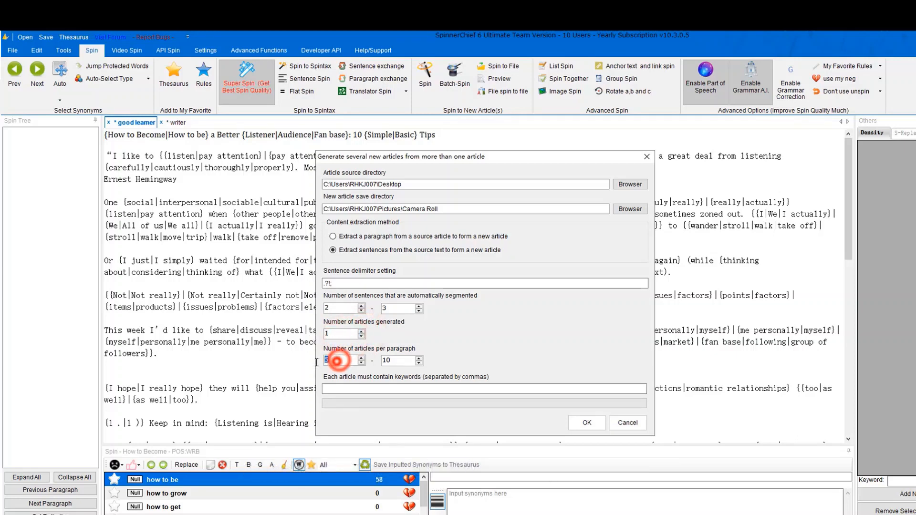
pyautogui.write('1')
pyautogui.moveTo(395, 361); pyautogui.dragTo(324, 360)
pyautogui.write('3')
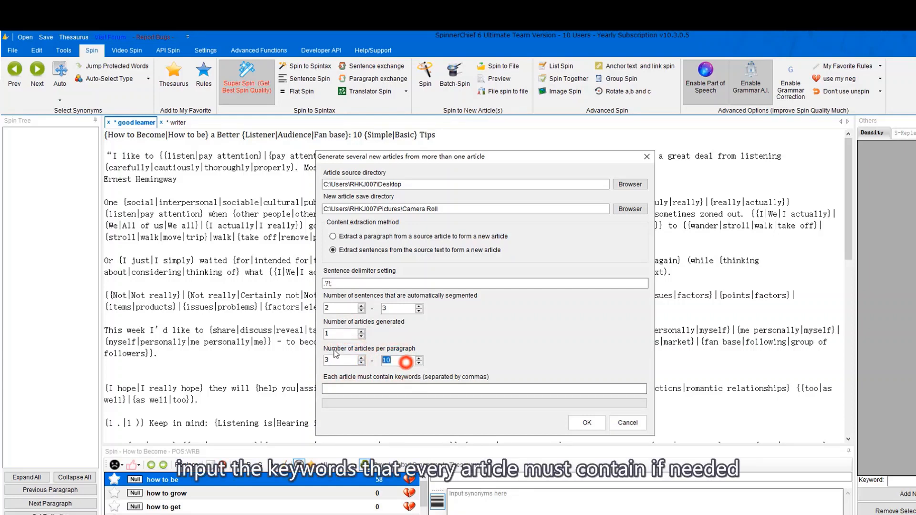
pyautogui.moveTo(399, 360); pyautogui.dragTo(382, 361)
pyautogui.write('5')
pyautogui.click(371, 389)
pyautogui.click(371, 389)
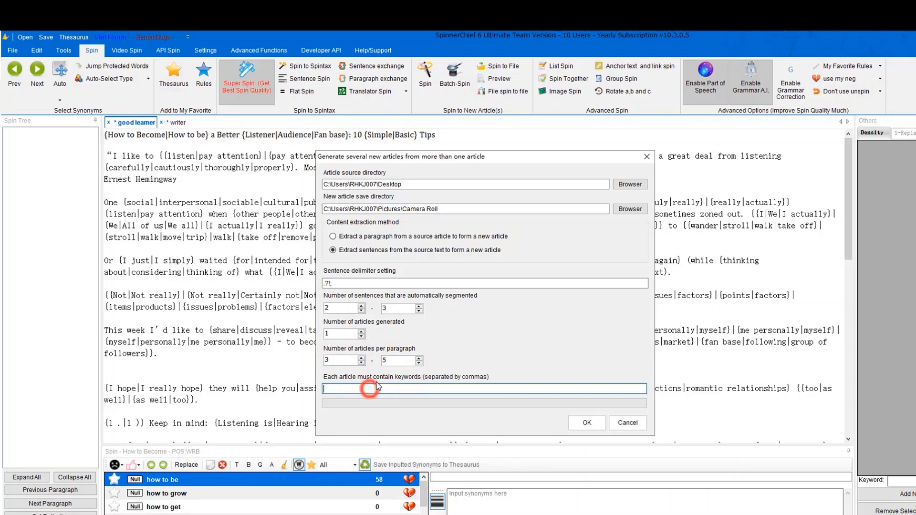
pyautogui.click(587, 423)
pyautogui.click(507, 333)
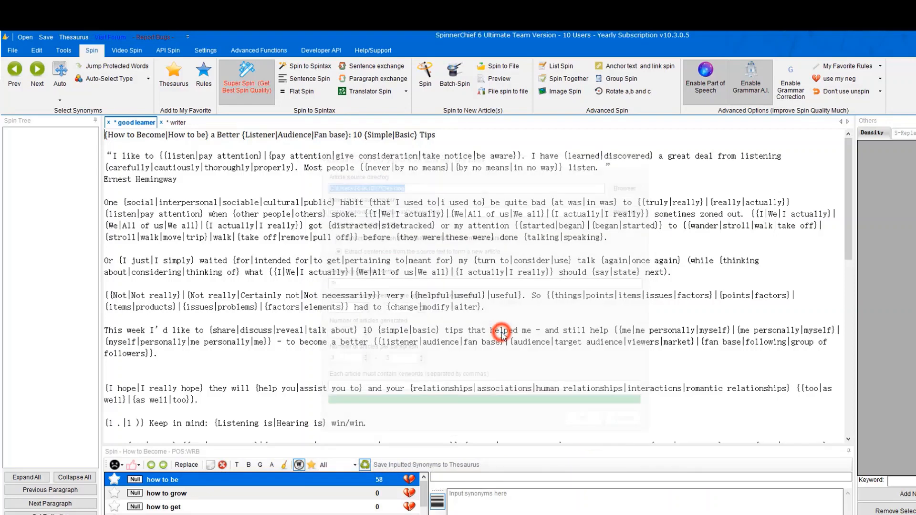
pyautogui.doubleClick(432, 291)
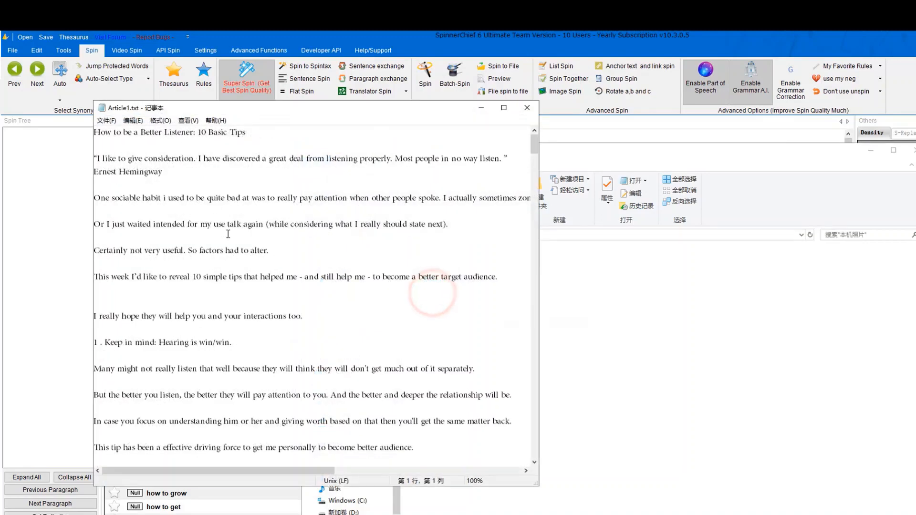
pyautogui.scroll(-6, 238, 330)
pyautogui.scroll(6, 241, 327)
pyautogui.scroll(-10, 402, 187)
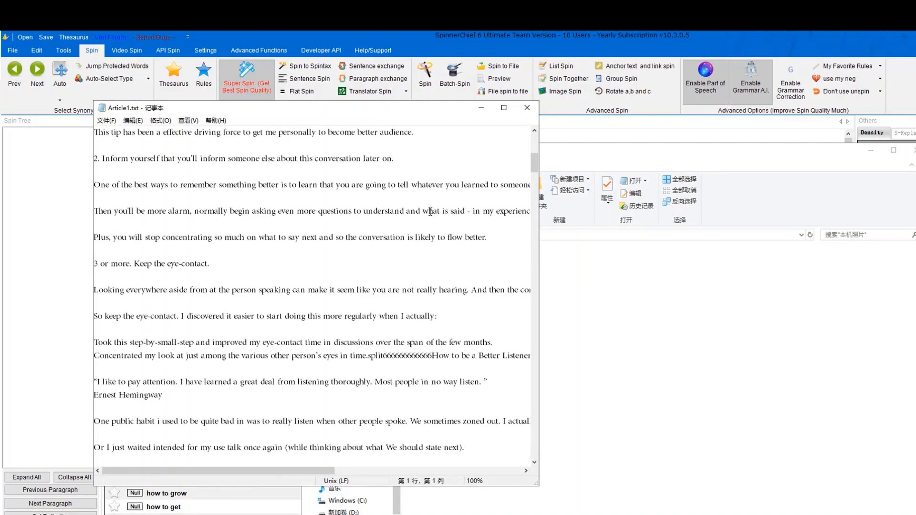
pyautogui.click(527, 108)
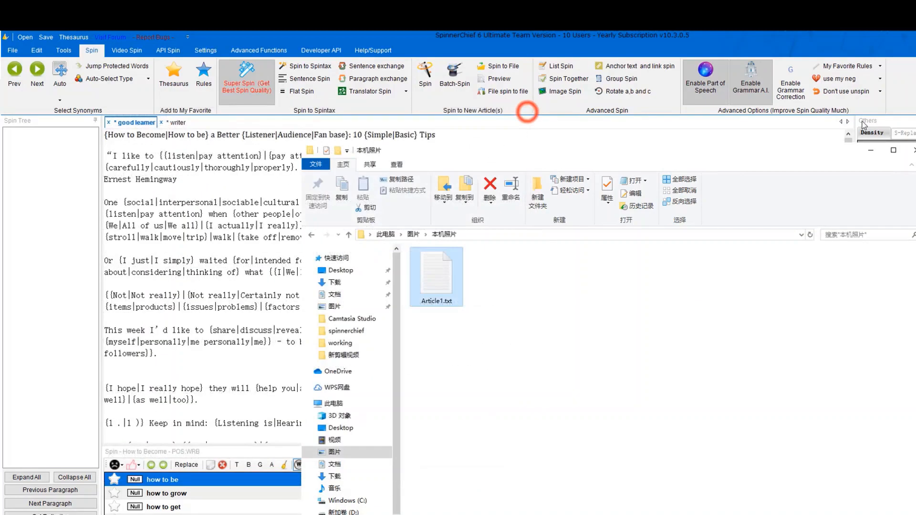
pyautogui.click(912, 151)
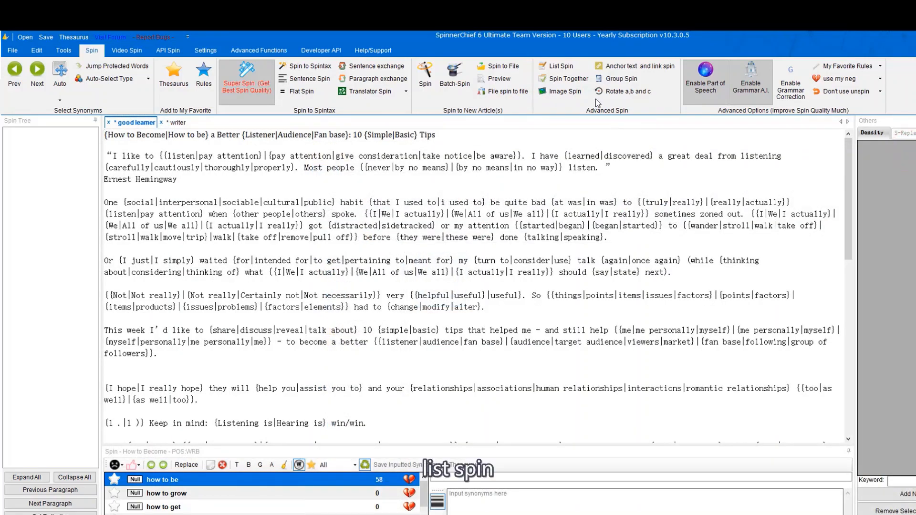
# Enter LIST1 and LIST2 in List Spin and insert {LIST1|LIST2} into the article.
pyautogui.hotkey('ctrl', 'a')
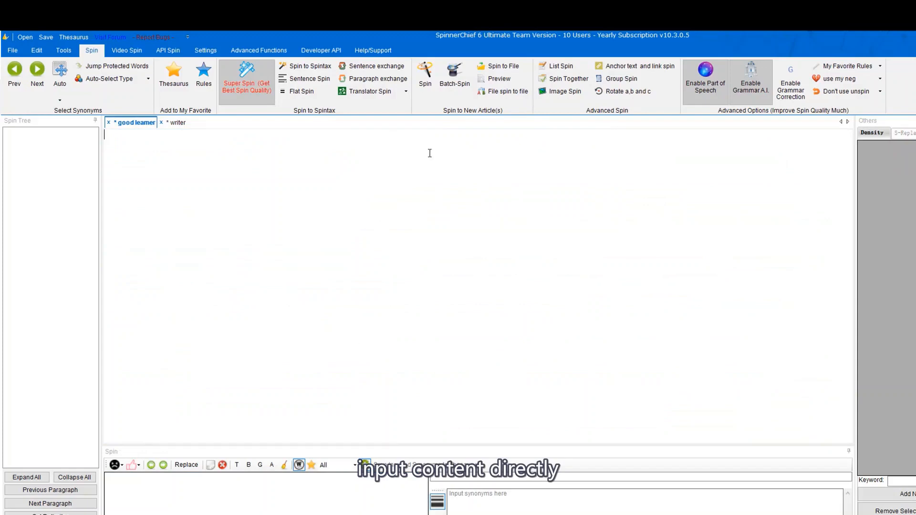
pyautogui.click(575, 66)
pyautogui.click(396, 247)
pyautogui.write('LIS')
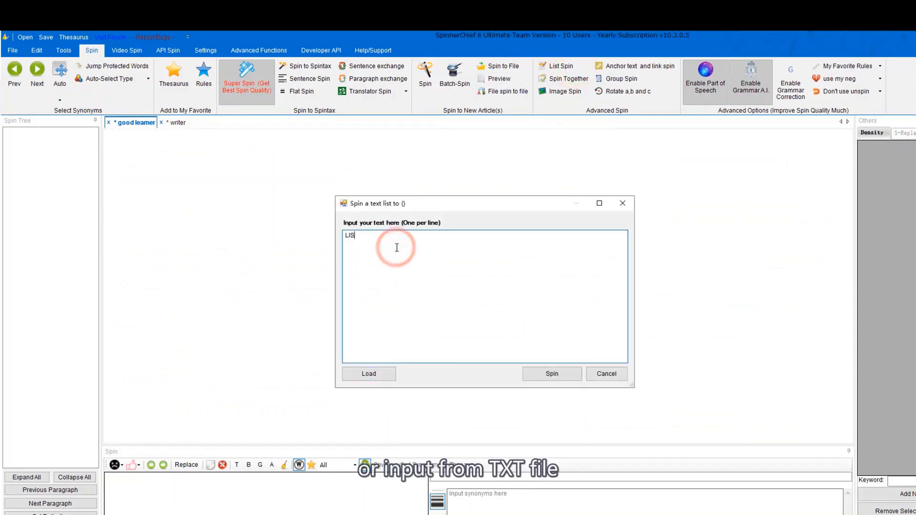
pyautogui.write('T1')
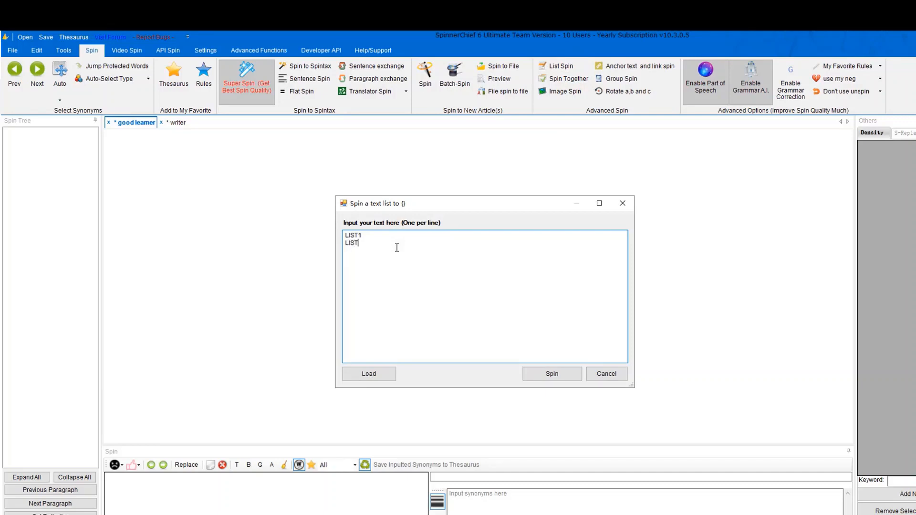
pyautogui.click(371, 373)
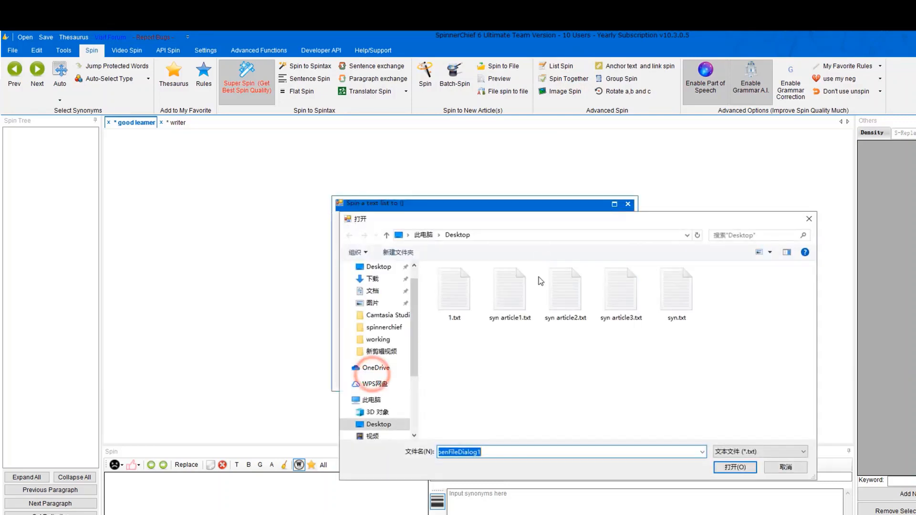
pyautogui.click(458, 302)
pyautogui.click(510, 300)
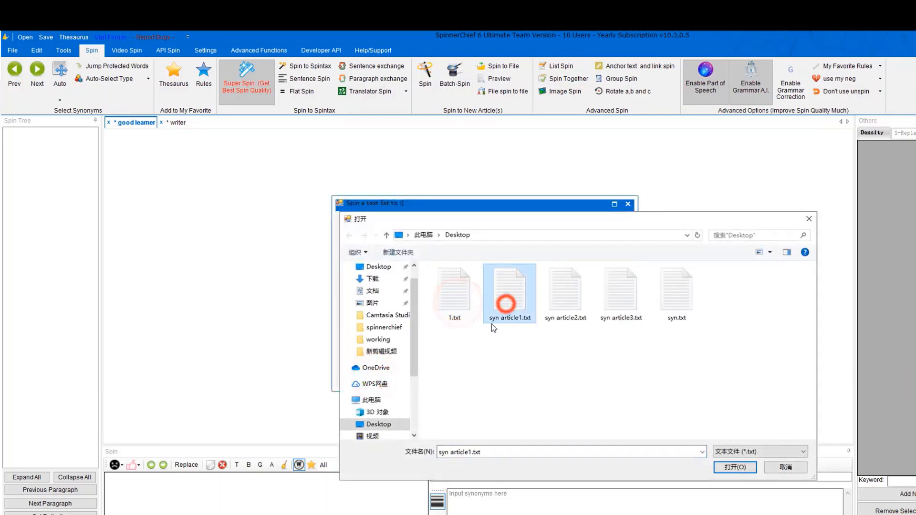
pyautogui.click(780, 469)
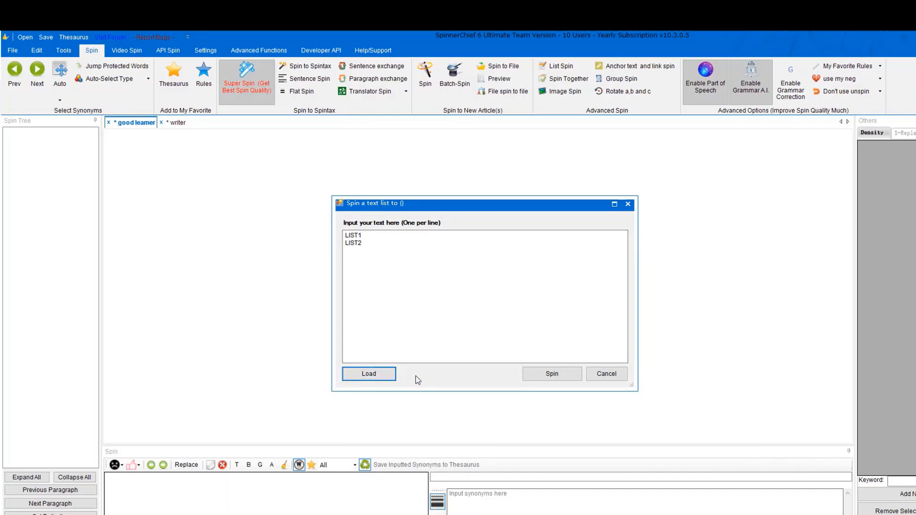
pyautogui.click(552, 374)
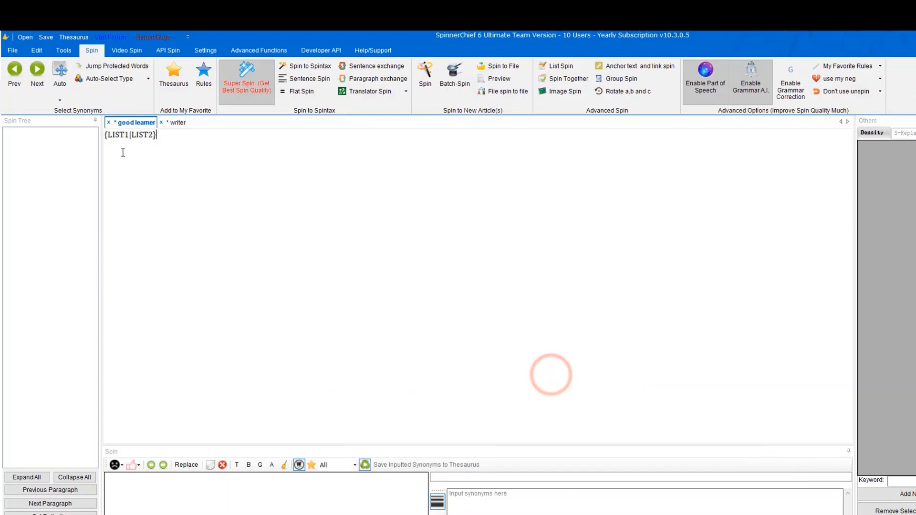
# Preview a random spin of the article, which picks LIST2, then close it.
pyautogui.click(111, 137)
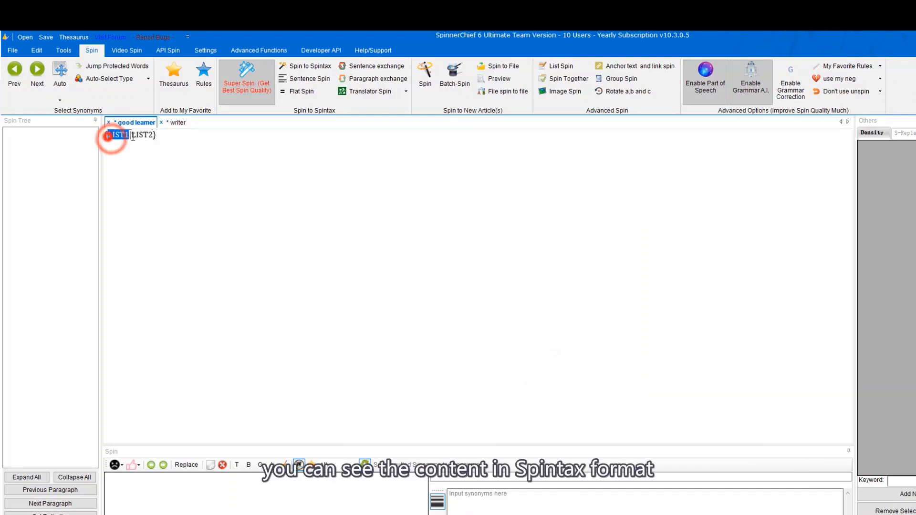
pyautogui.click(492, 78)
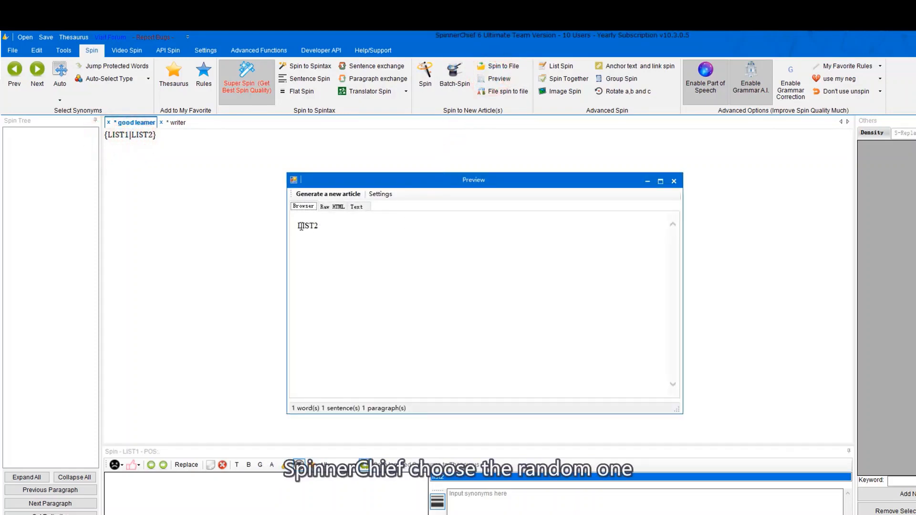
pyautogui.moveTo(302, 226); pyautogui.dragTo(324, 226)
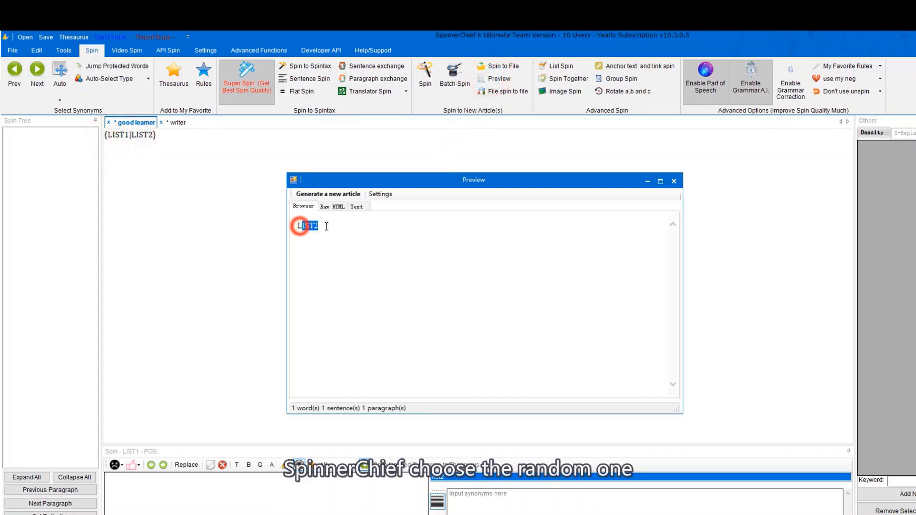
pyautogui.click(671, 182)
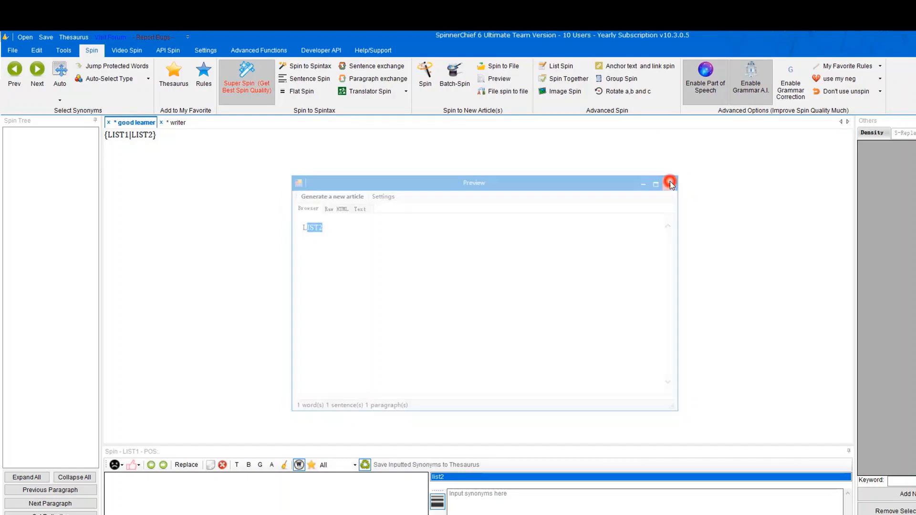
# Load the Desktop texts into Spin Together and merge them into {I like traveling|I love traveling|I like the journey.}.
pyautogui.click(554, 80)
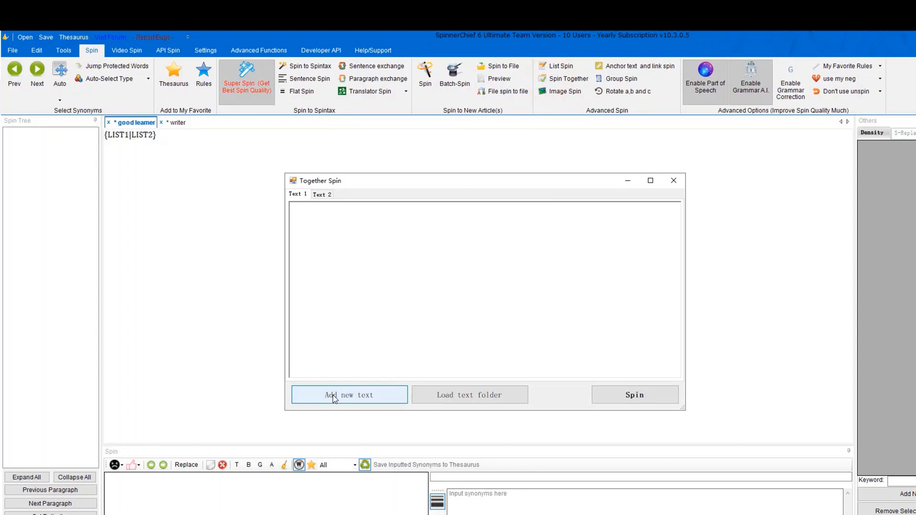
pyautogui.click(469, 399)
pyautogui.click(416, 241)
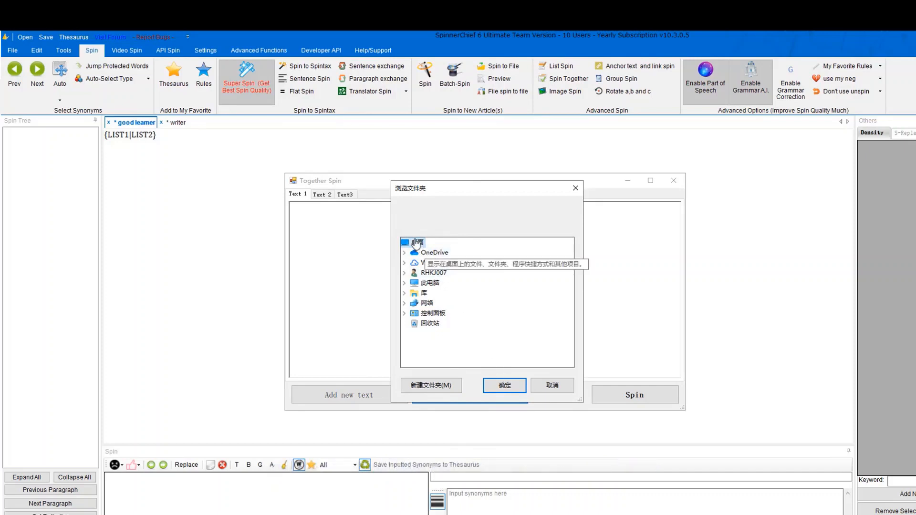
pyautogui.click(496, 385)
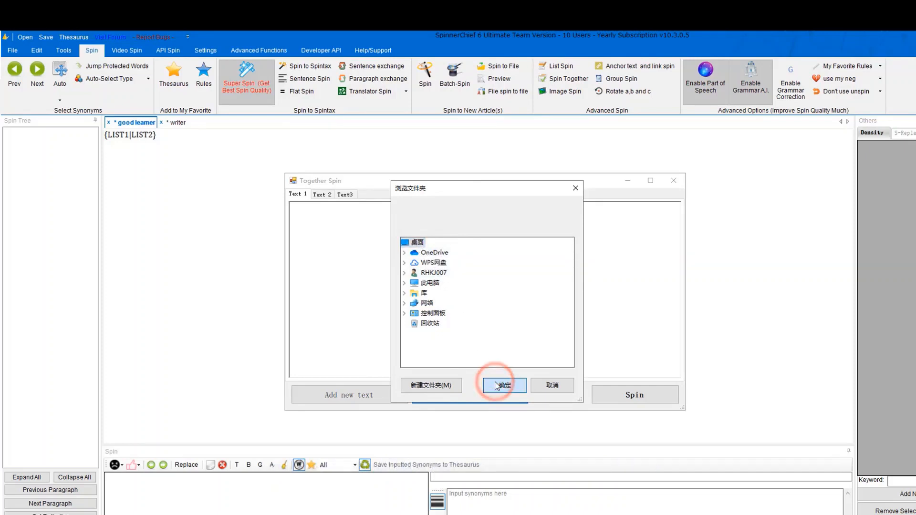
pyautogui.click(333, 196)
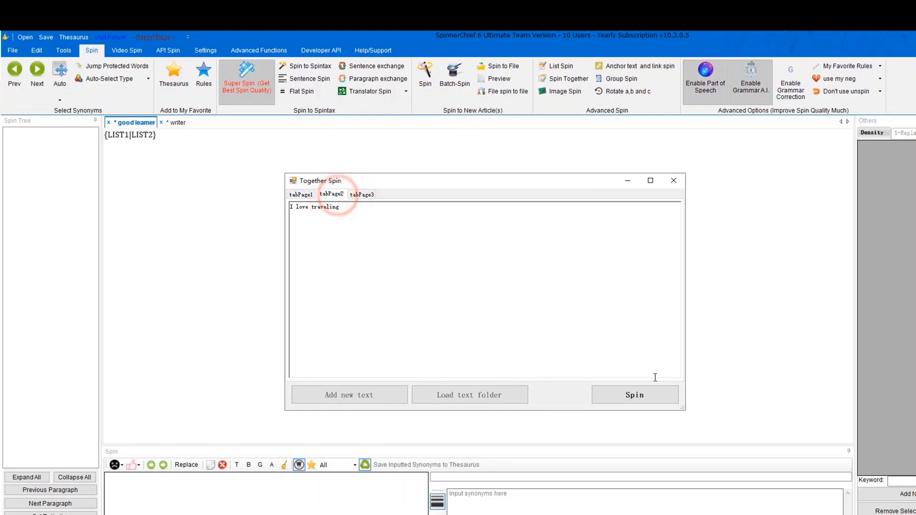
pyautogui.click(641, 394)
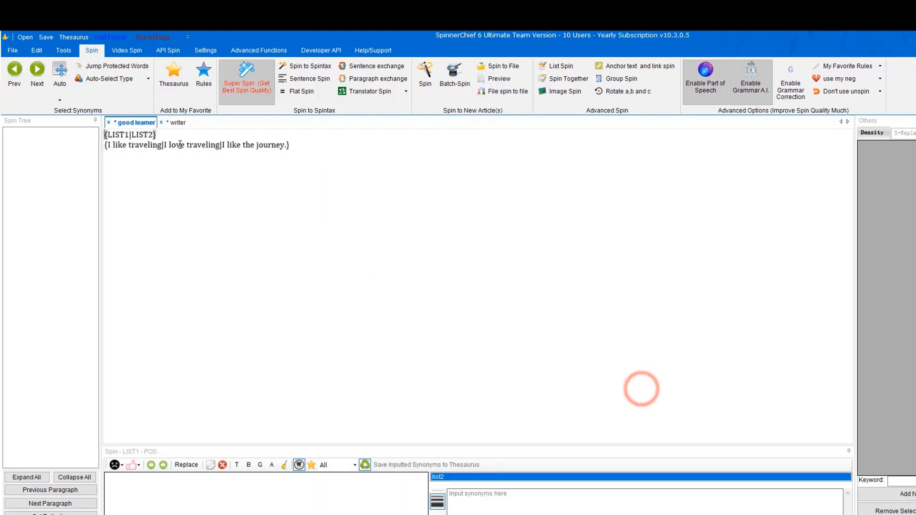
pyautogui.click(238, 146)
pyautogui.click(135, 147)
pyautogui.click(206, 144)
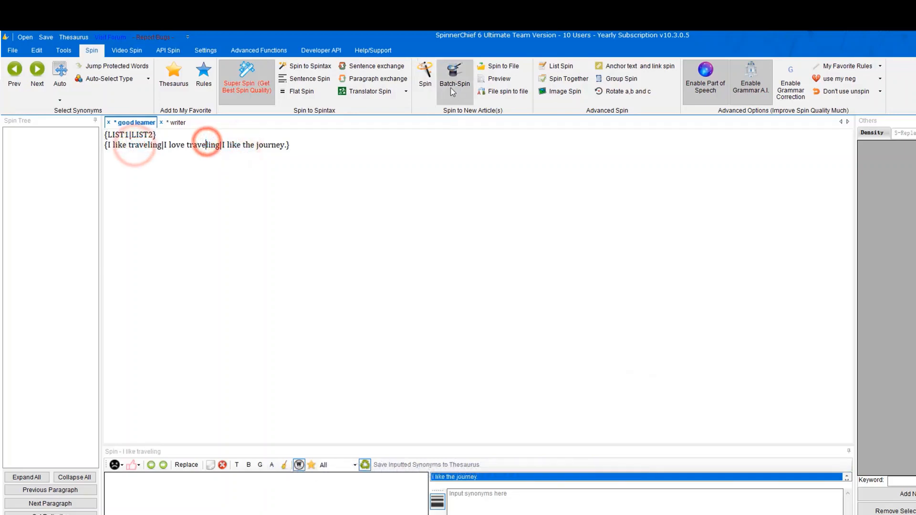
# Preview a random spin of both spintax lines, then add a new line below them.
pyautogui.click(497, 79)
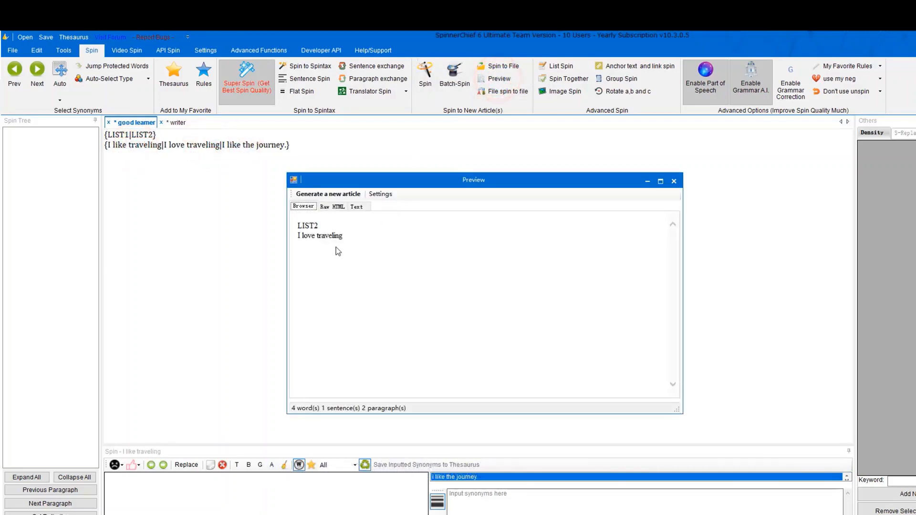
pyautogui.click(140, 138)
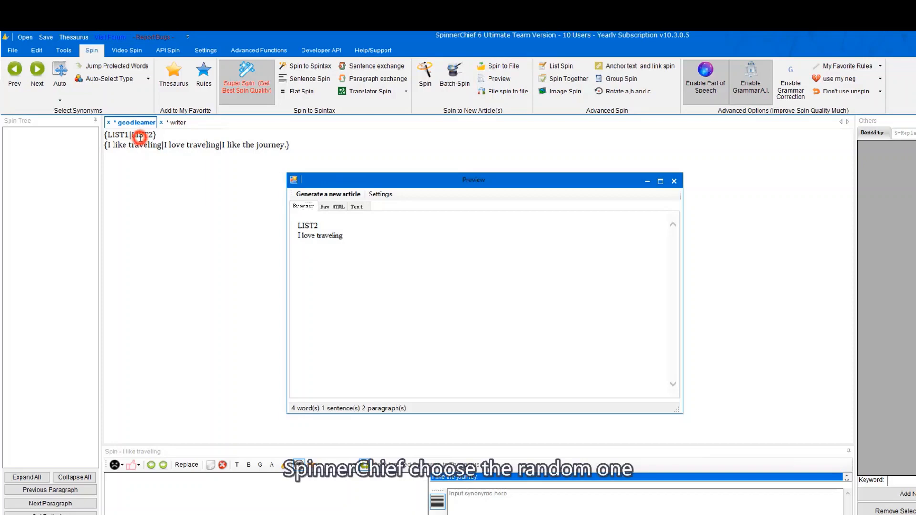
pyautogui.click(674, 181)
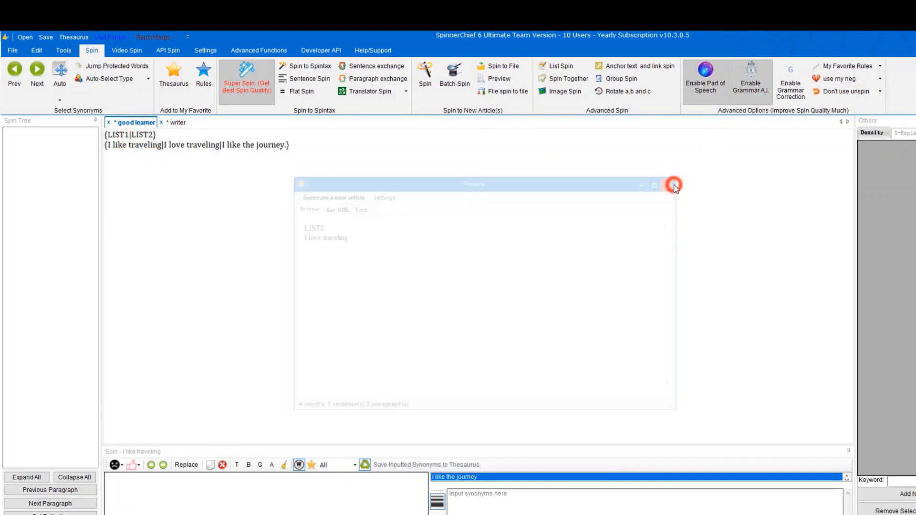
pyautogui.click(374, 147)
pyautogui.press('Return')
pyautogui.press('Return')
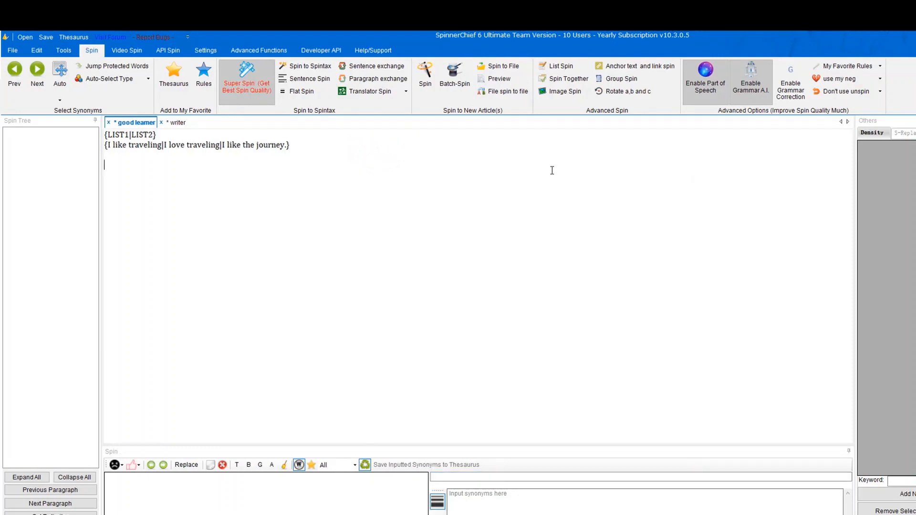
pyautogui.click(577, 91)
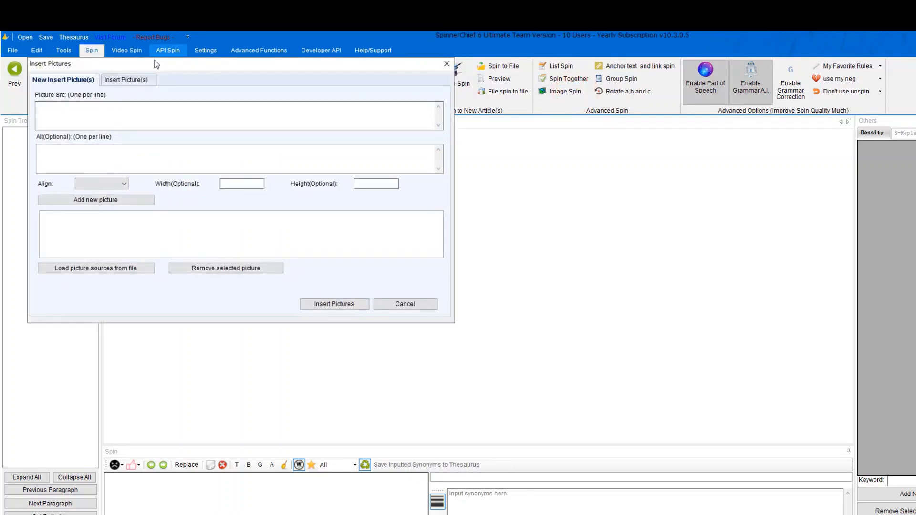
pyautogui.moveTo(158, 64); pyautogui.dragTo(395, 188)
pyautogui.click(317, 238)
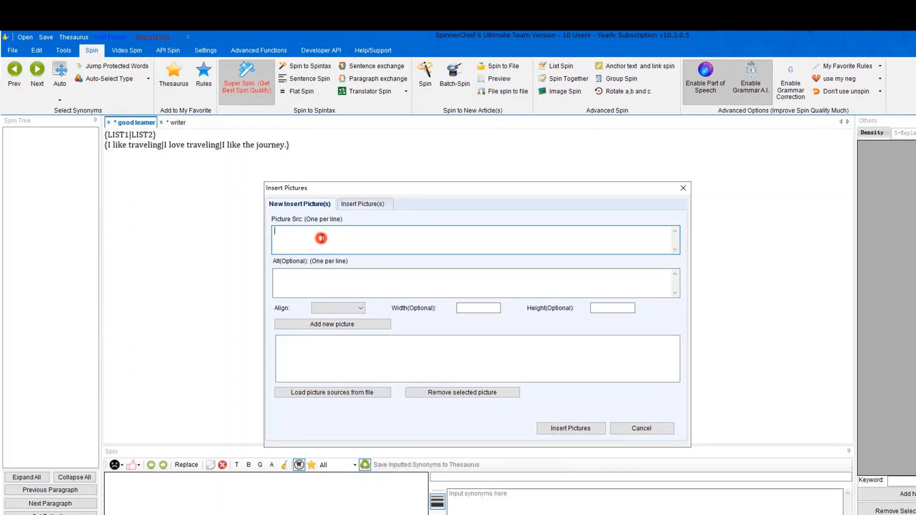
pyautogui.write('https://www.whitehatbox.com/')
pyautogui.click(310, 279)
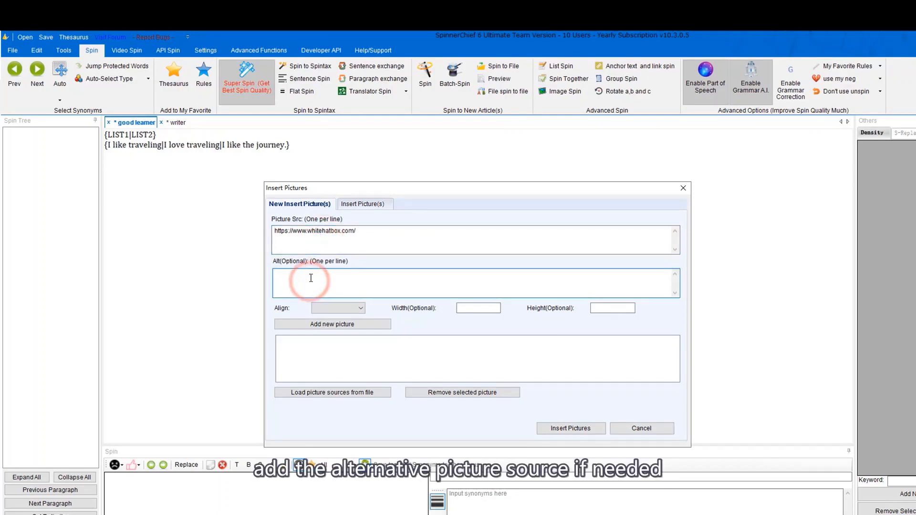
pyautogui.click(346, 308)
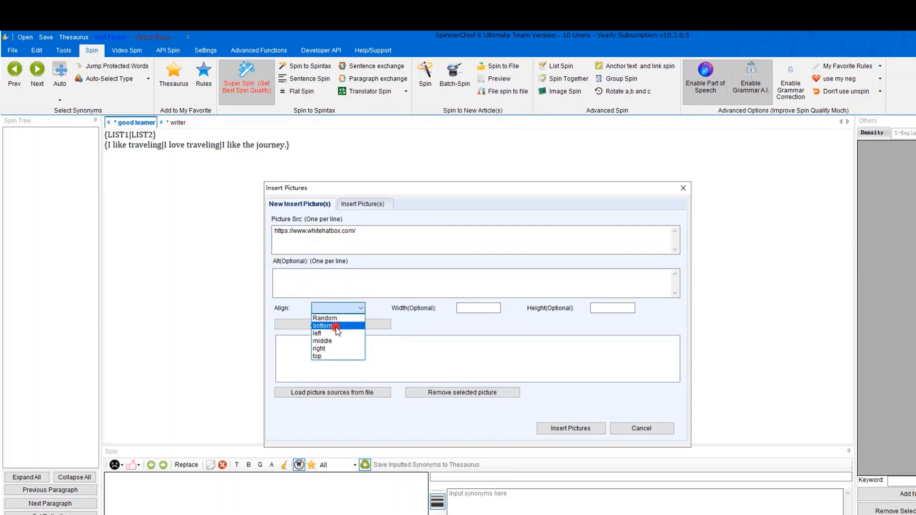
pyautogui.click(330, 326)
pyautogui.click(480, 307)
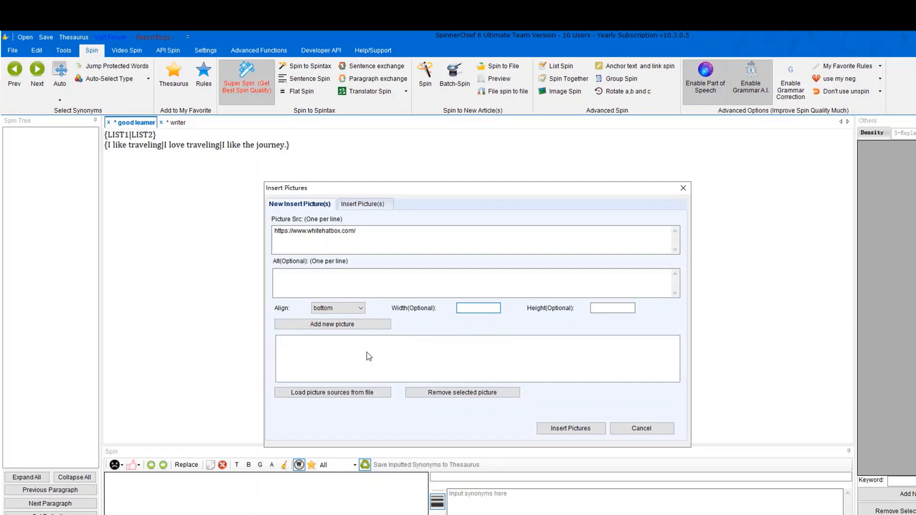
pyautogui.click(365, 324)
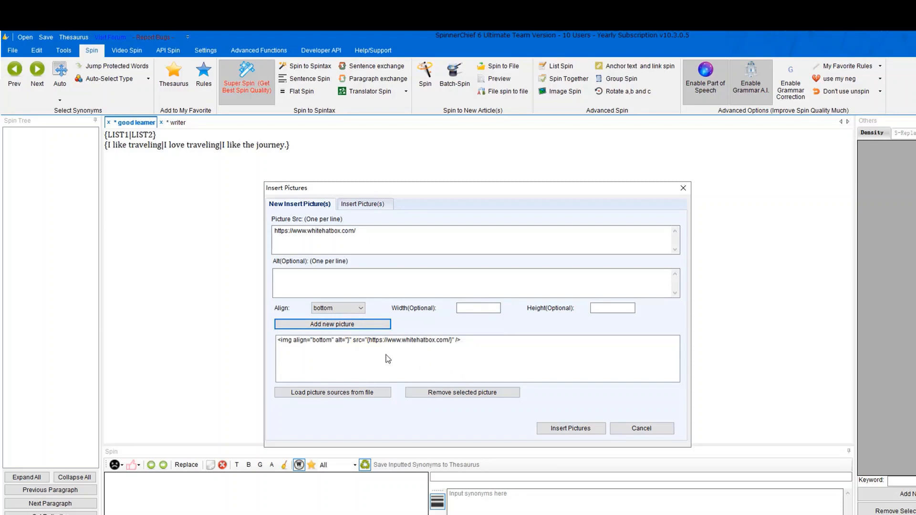
pyautogui.click(368, 393)
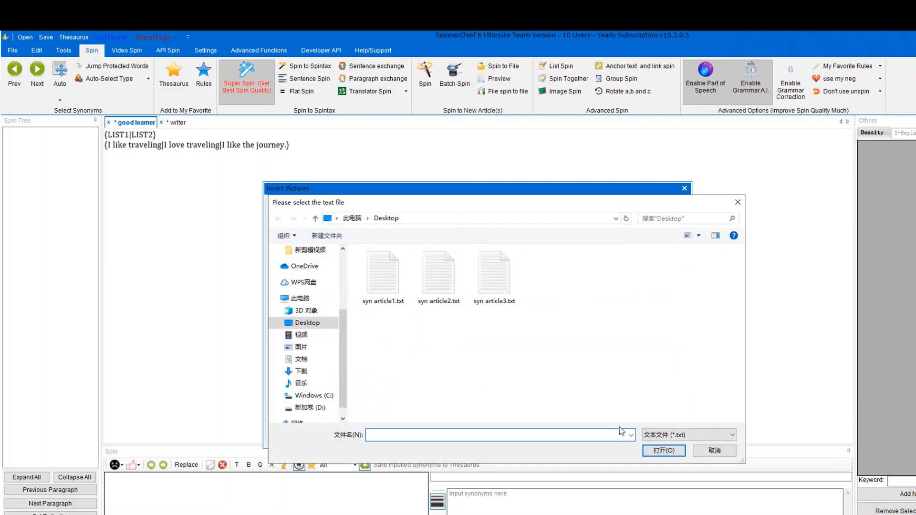
pyautogui.click(714, 450)
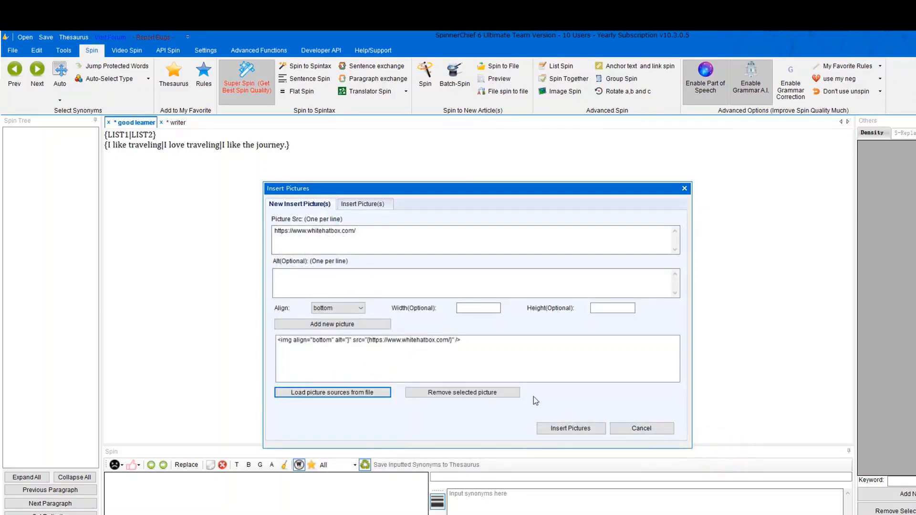
pyautogui.click(578, 428)
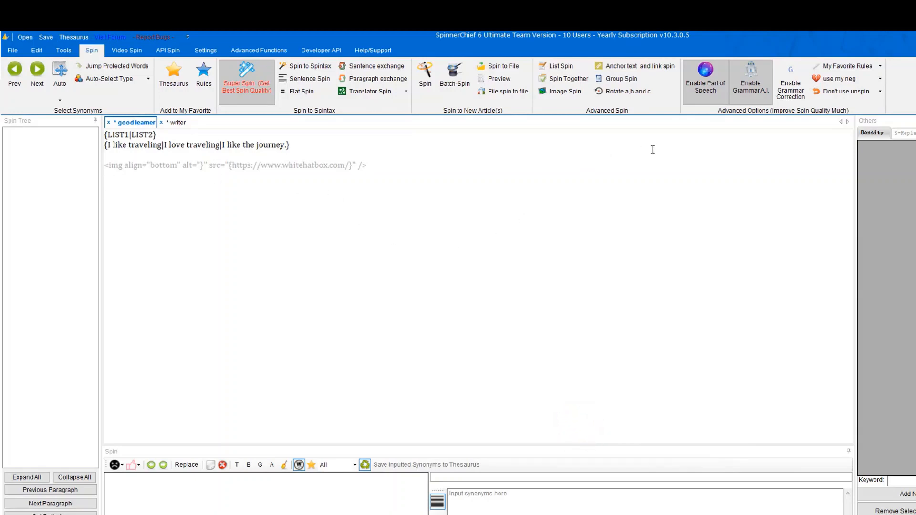
pyautogui.click(640, 67)
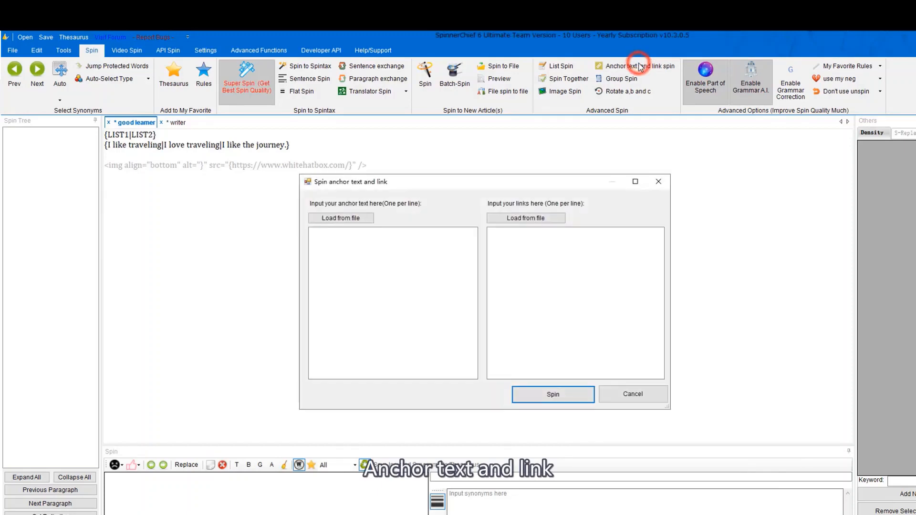
pyautogui.click(342, 219)
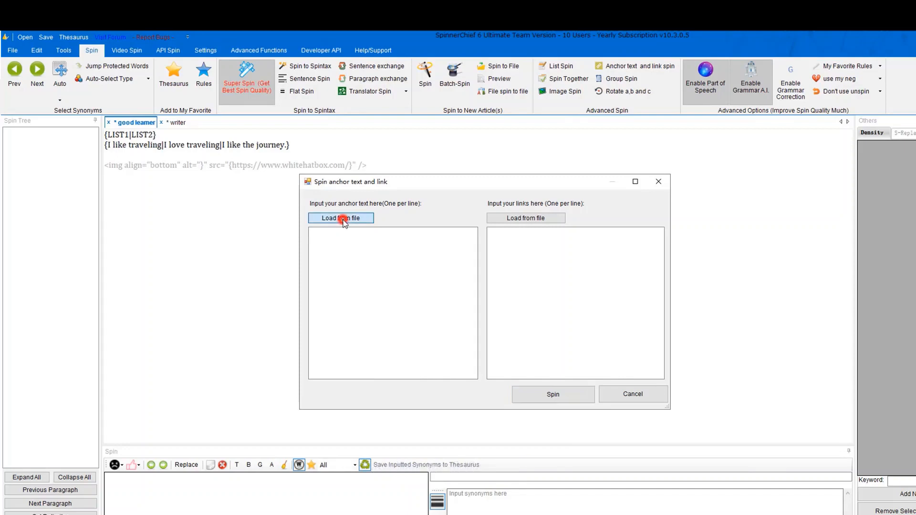
pyautogui.click(750, 445)
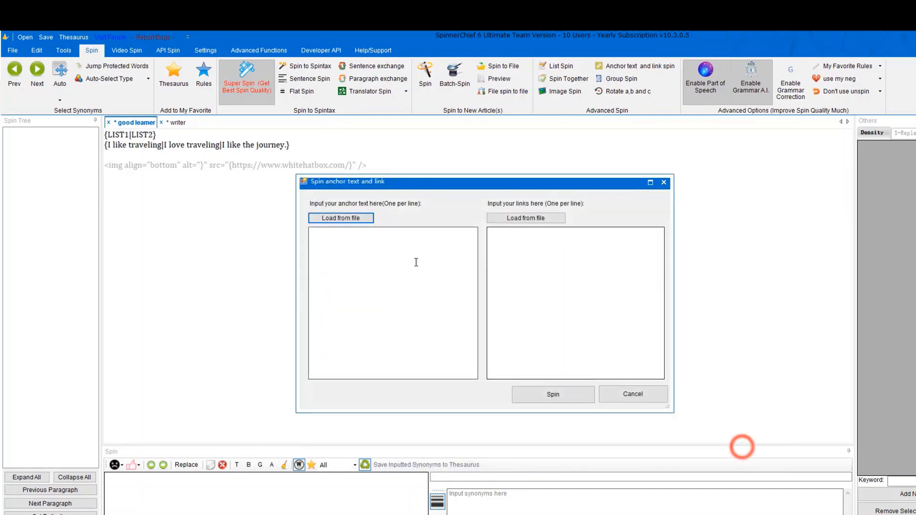
pyautogui.click(375, 243)
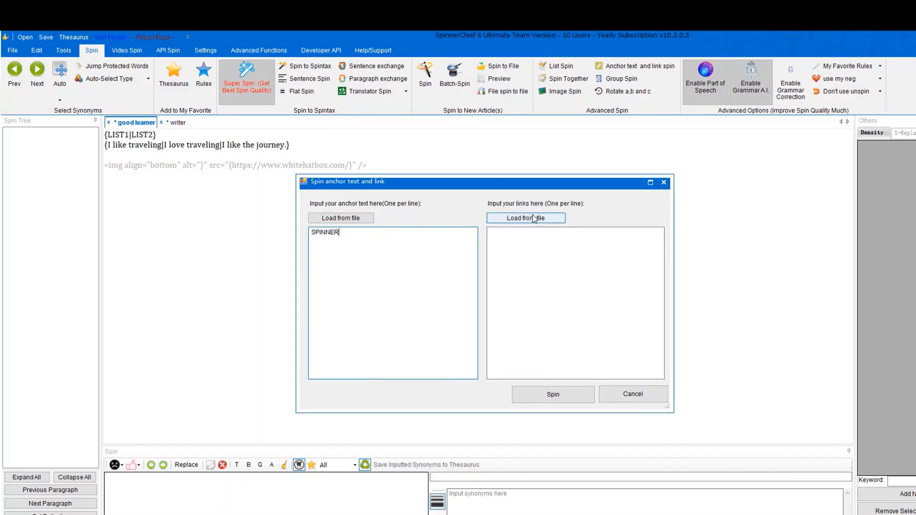
pyautogui.click(516, 238)
pyautogui.write('https://www.whitehatbox.com/')
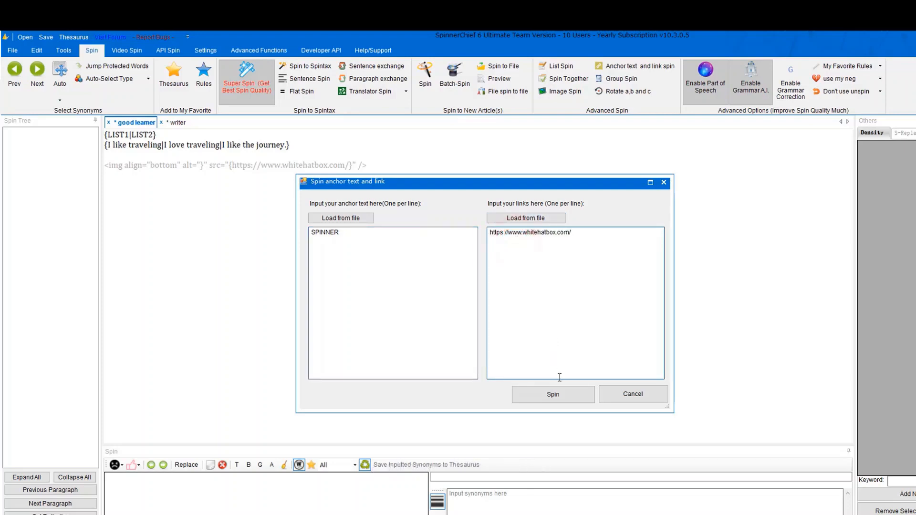
pyautogui.click(553, 394)
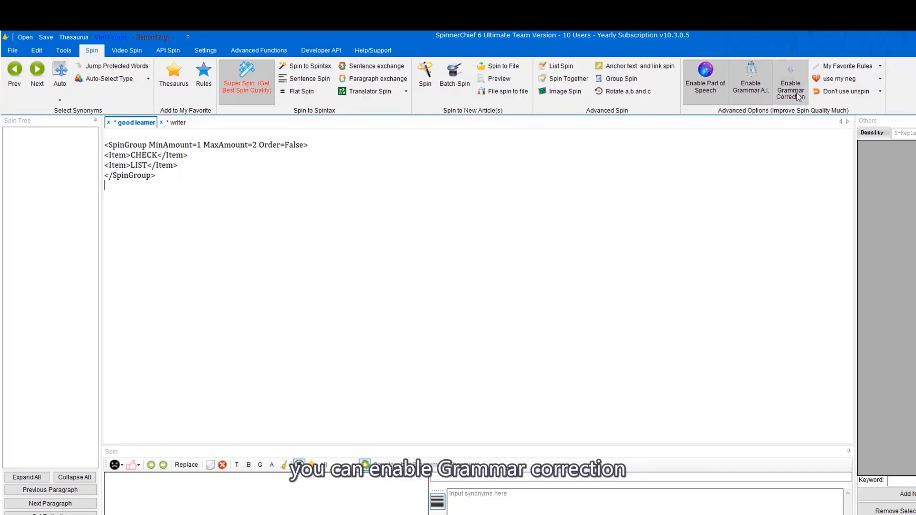
# Look over the Settings tab's thesaurus Export synonyms options and close without exporting.
pyautogui.click(876, 66)
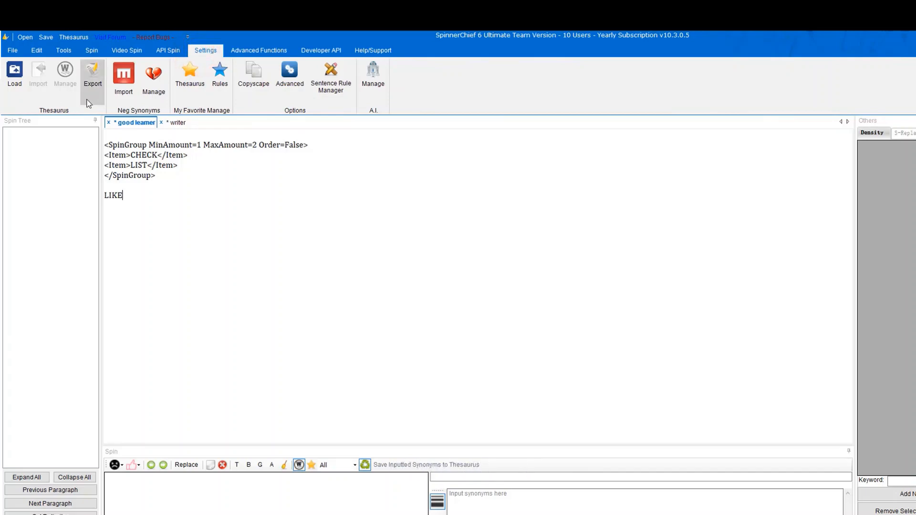
pyautogui.click(92, 88)
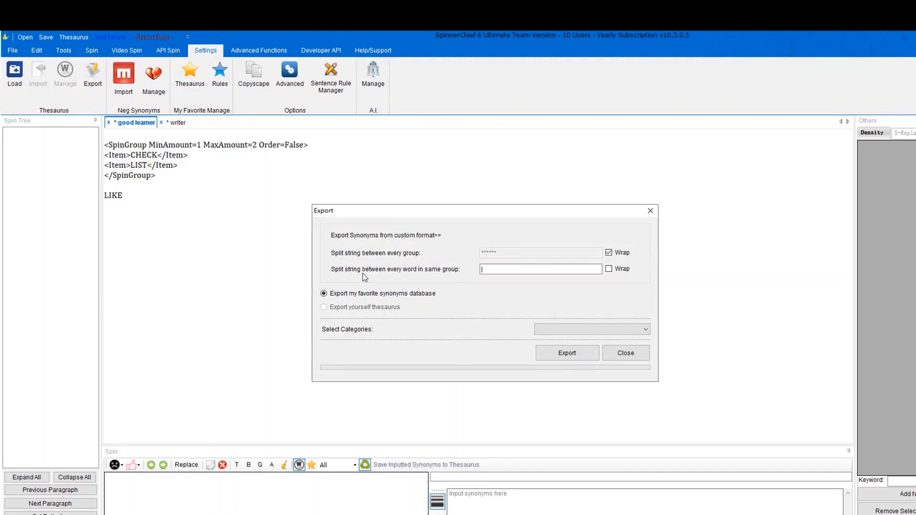
pyautogui.click(614, 353)
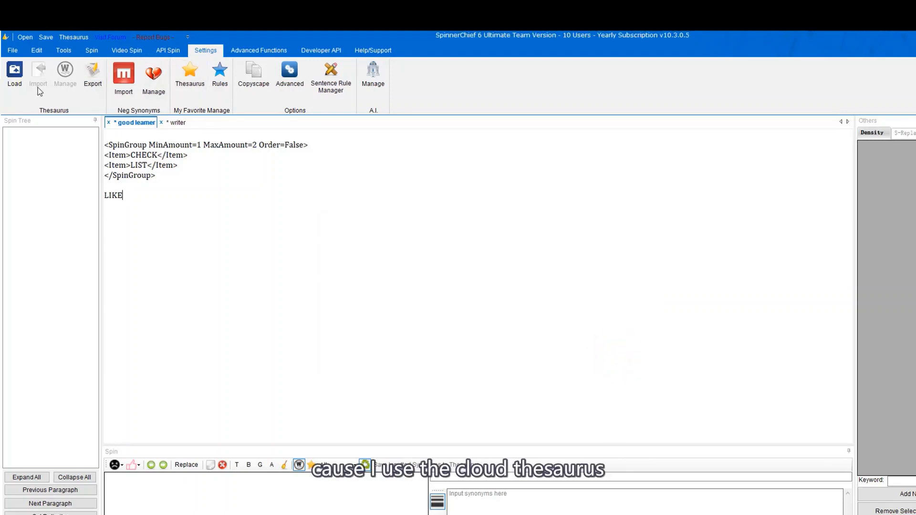
pyautogui.click(75, 38)
# Load the default thesaurus and open Import Synonyms, discarding a trial 'like' entry.
pyautogui.click(313, 183)
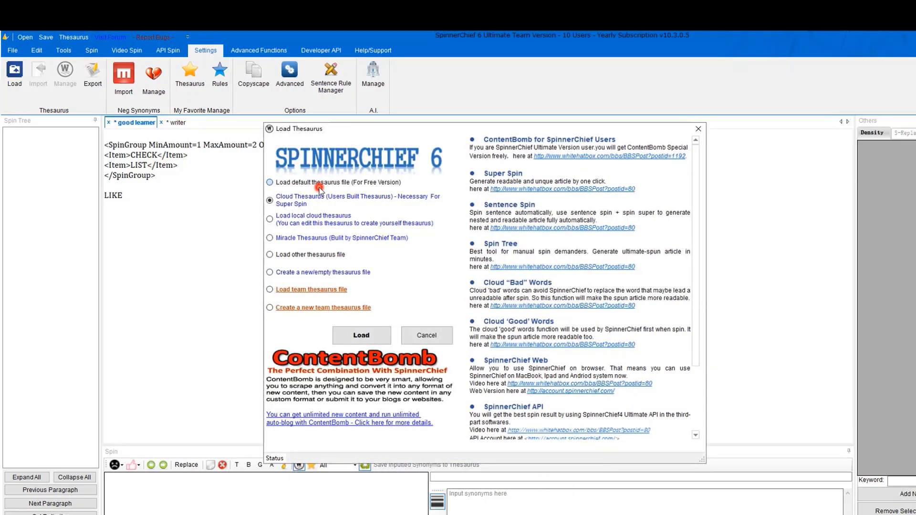
pyautogui.click(361, 335)
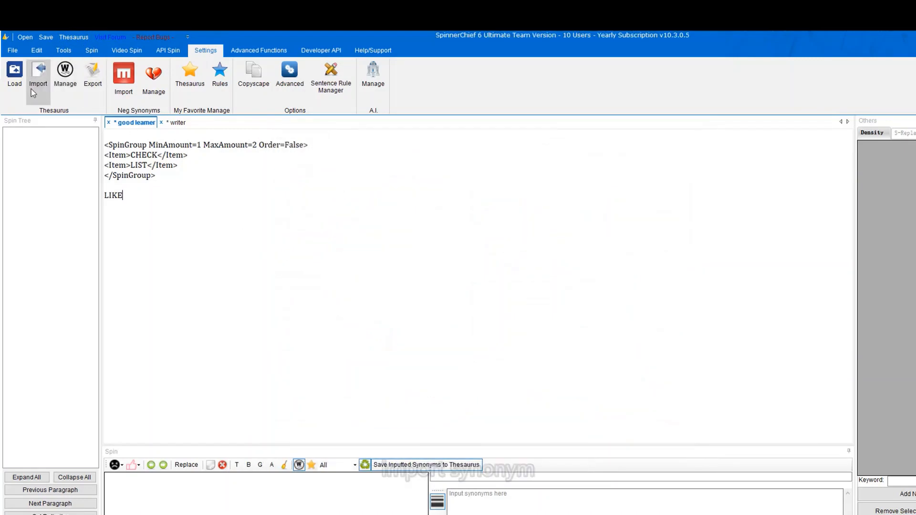
pyautogui.click(32, 90)
pyautogui.click(352, 163)
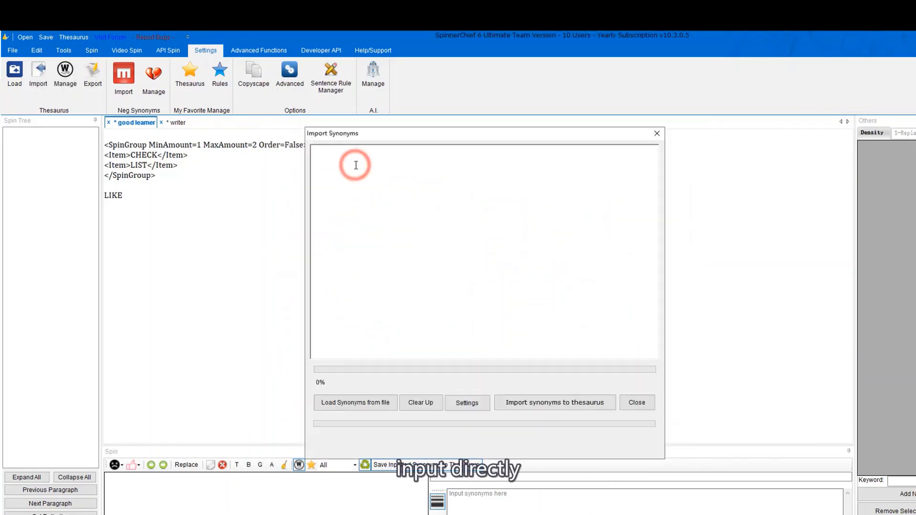
pyautogui.write('like')
pyautogui.press('Return')
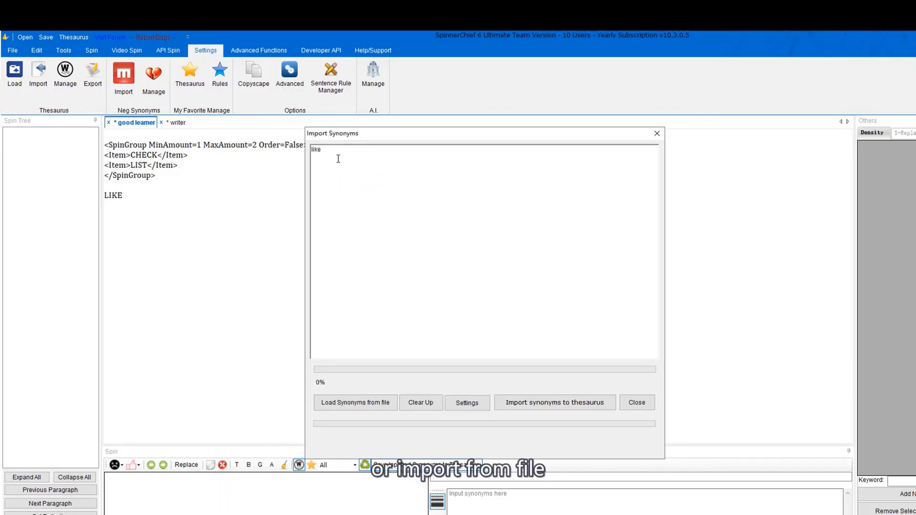
pyautogui.moveTo(336, 157); pyautogui.dragTo(284, 116)
pyautogui.press('BackSpace')
# Load syn.txt into the synonym import list instead of syn article3.txt.
pyautogui.click(356, 410)
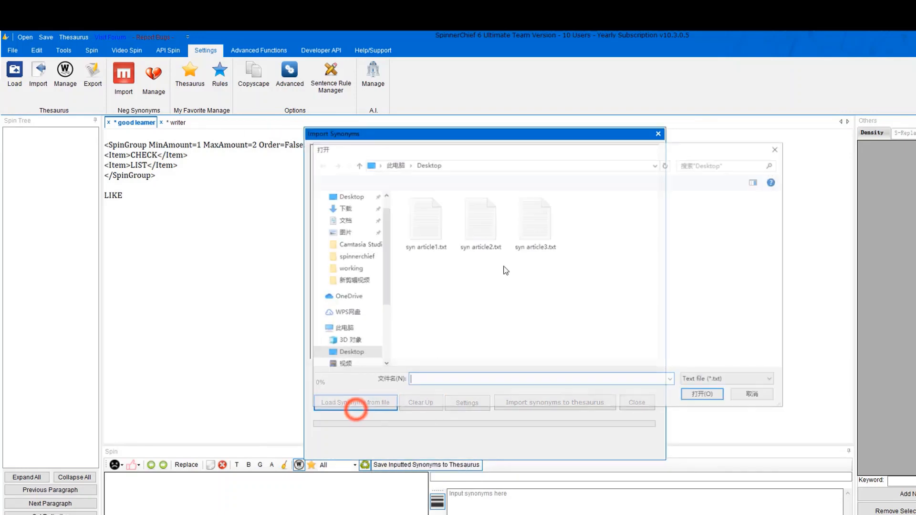
pyautogui.click(533, 244)
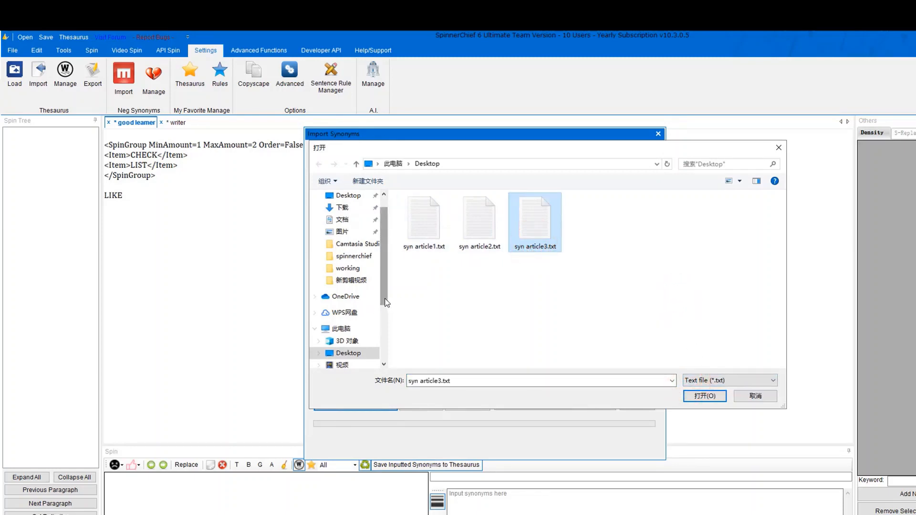
pyautogui.moveTo(384, 299); pyautogui.dragTo(388, 269)
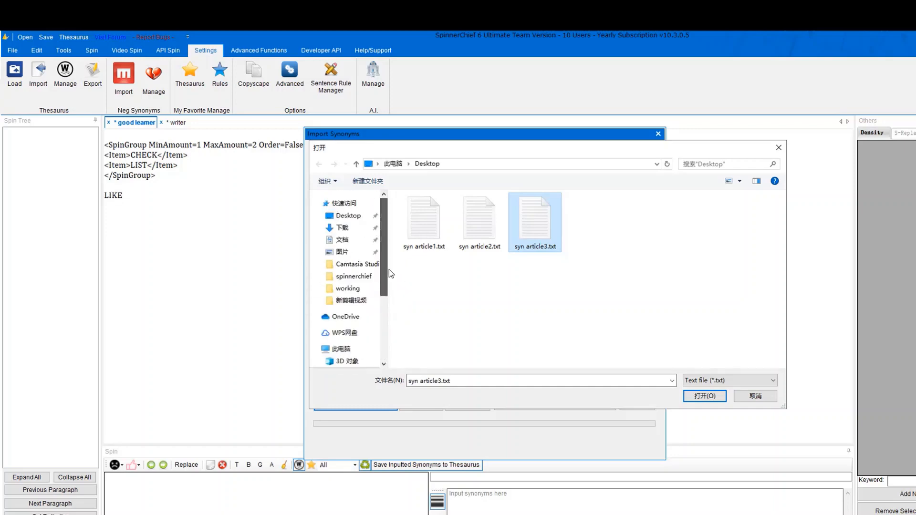
pyautogui.click(415, 283)
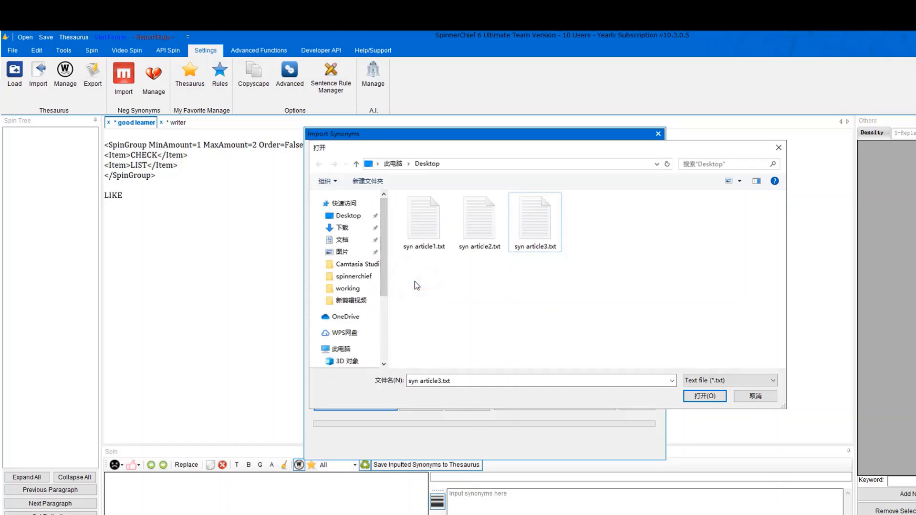
pyautogui.click(758, 398)
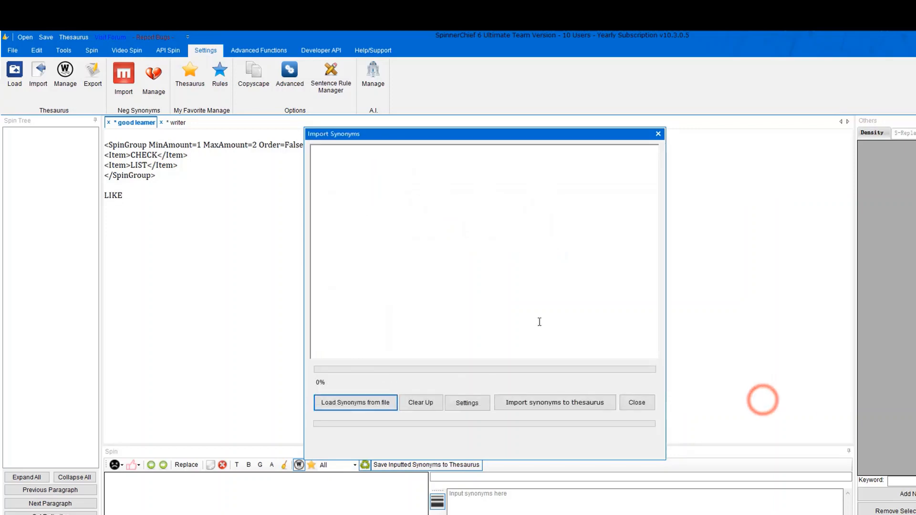
pyautogui.click(367, 399)
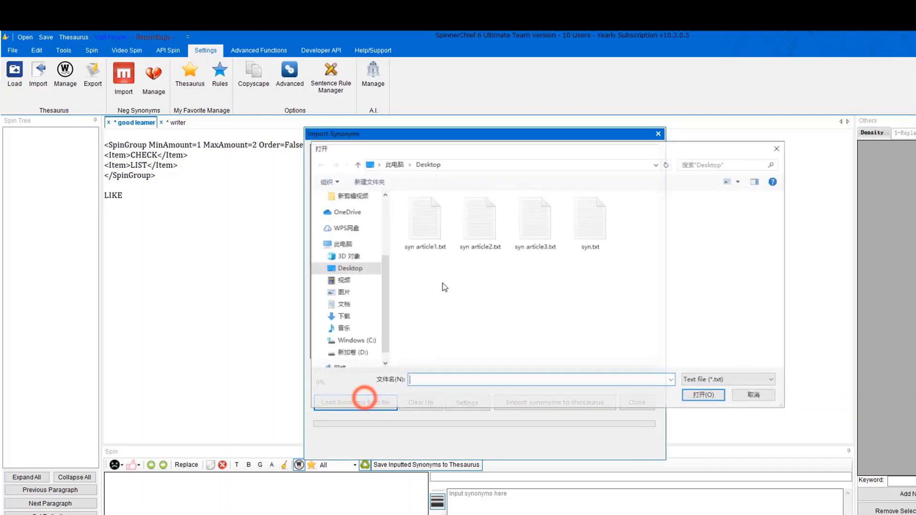
pyautogui.click(578, 232)
pyautogui.click(711, 396)
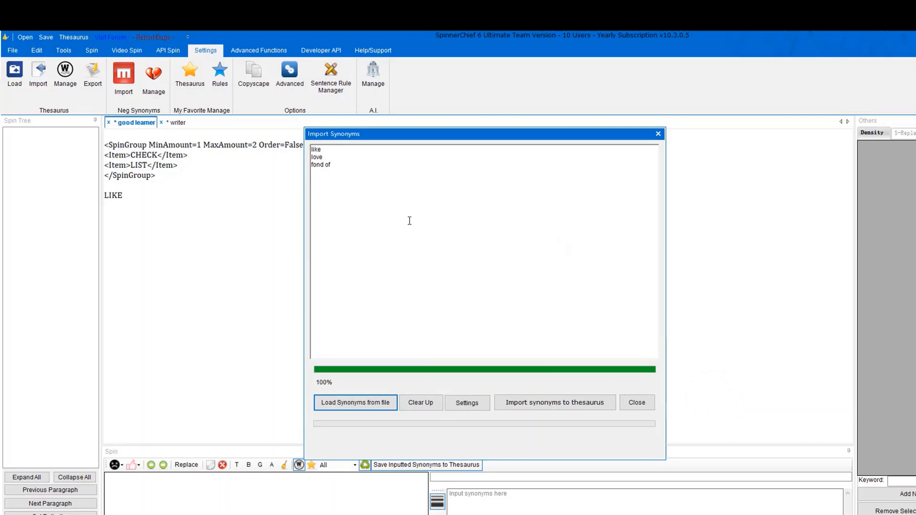
# Set custom-format import: group split string 'f', with spintax start and end markers checked.
pyautogui.click(482, 404)
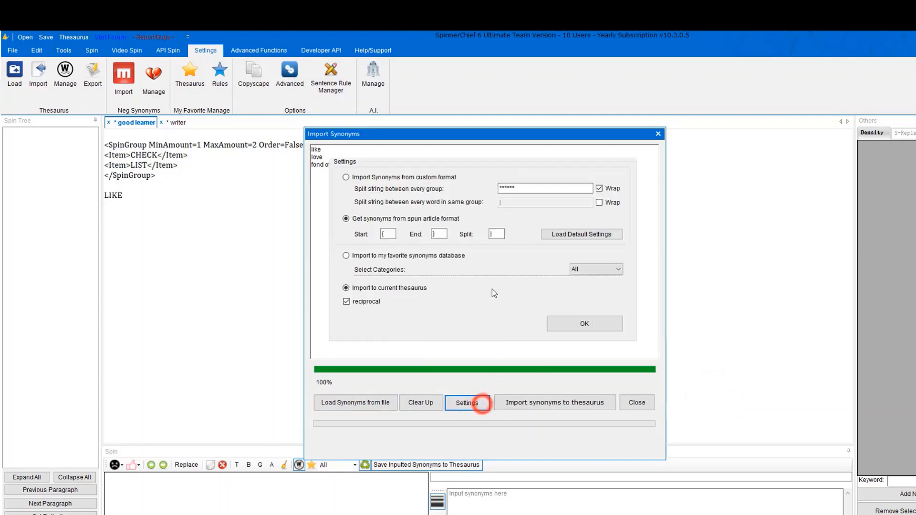
pyautogui.click(421, 181)
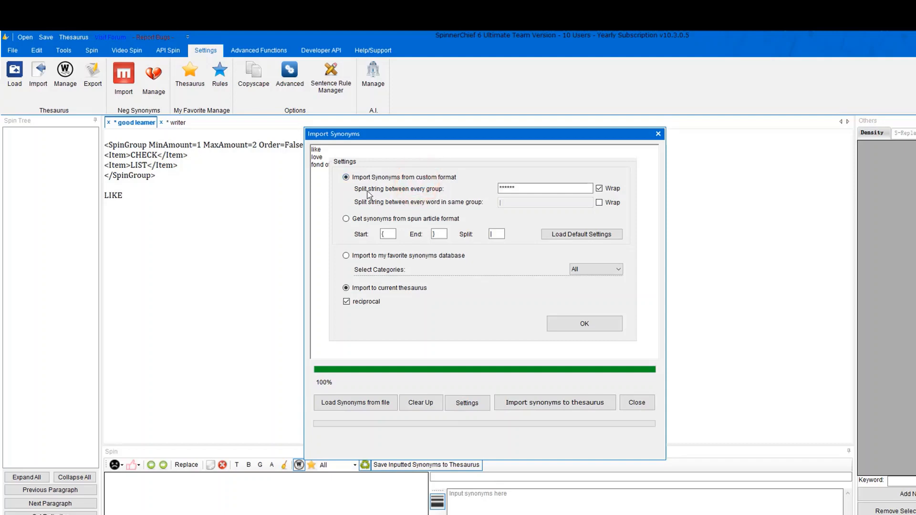
pyautogui.doubleClick(517, 188)
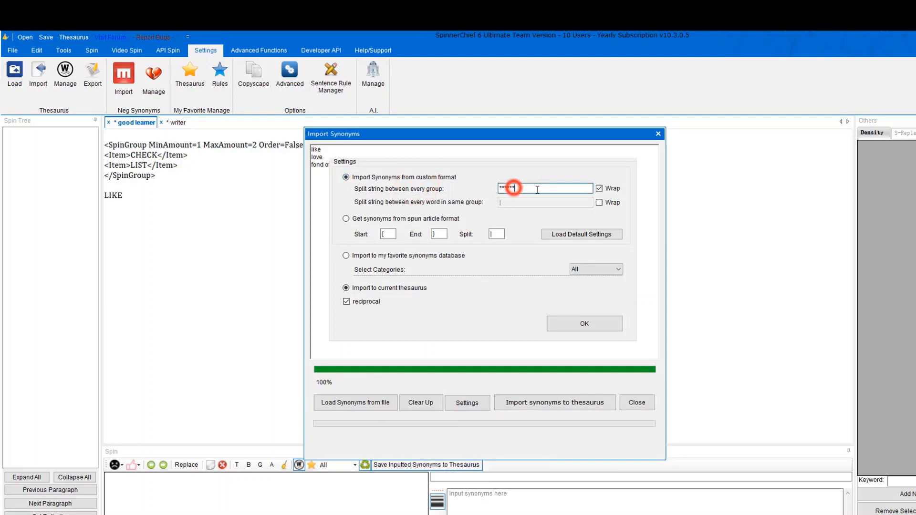
pyautogui.press('BackSpace')
pyautogui.write('f')
pyautogui.click(390, 235)
pyautogui.click(440, 235)
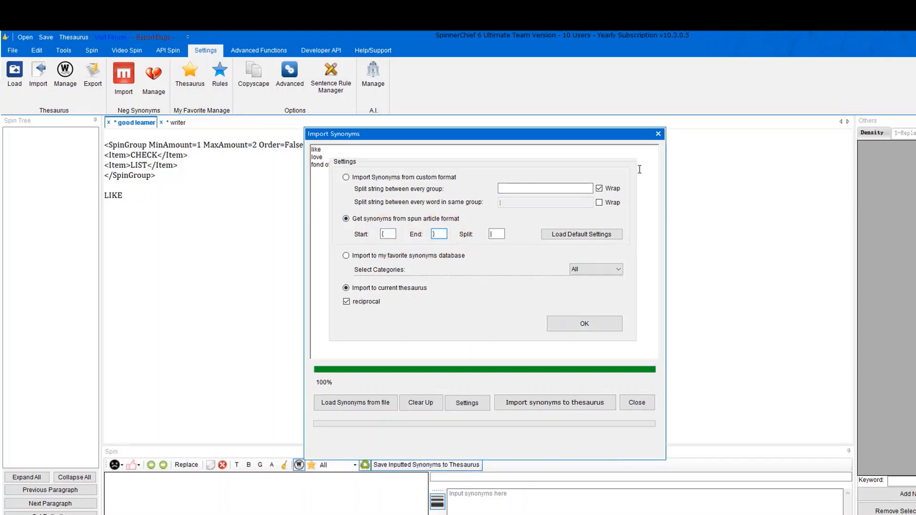
pyautogui.click(468, 192)
pyautogui.click(585, 324)
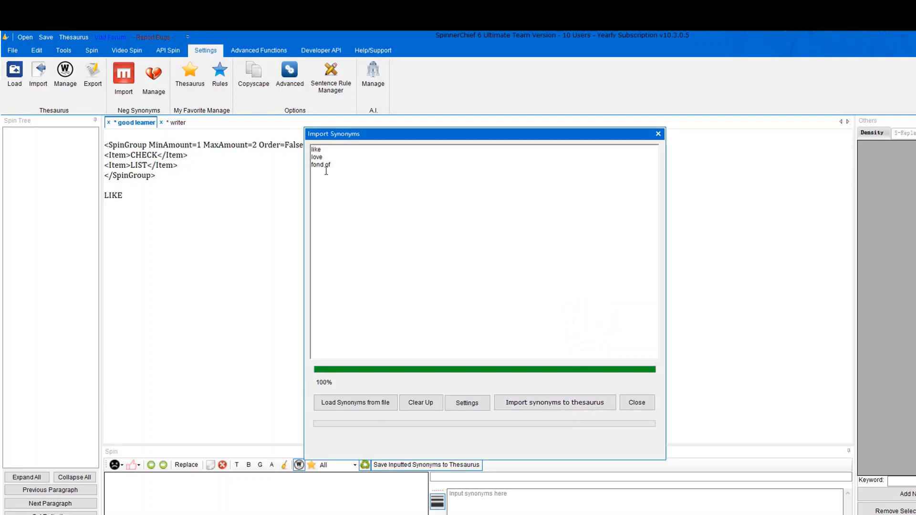
# Import the listed synonyms into the thesaurus and close the import window.
pyautogui.click(515, 402)
pyautogui.click(490, 331)
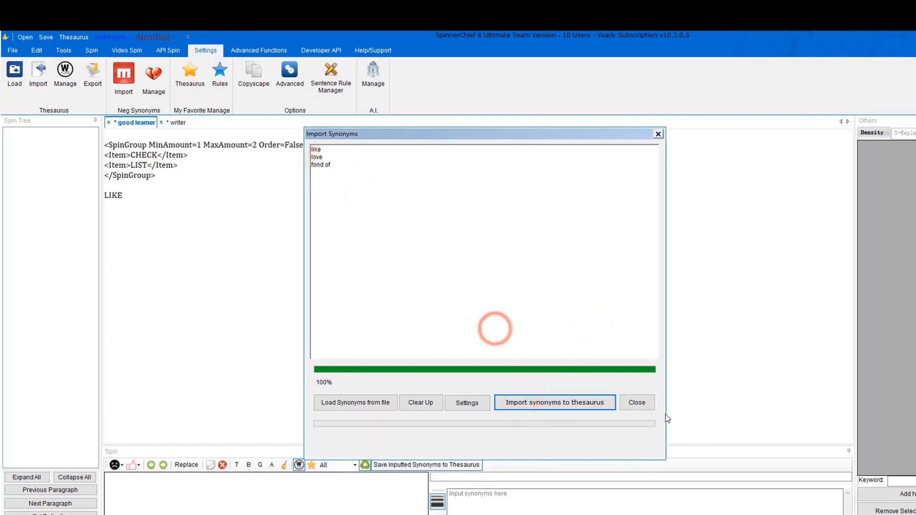
pyautogui.click(629, 404)
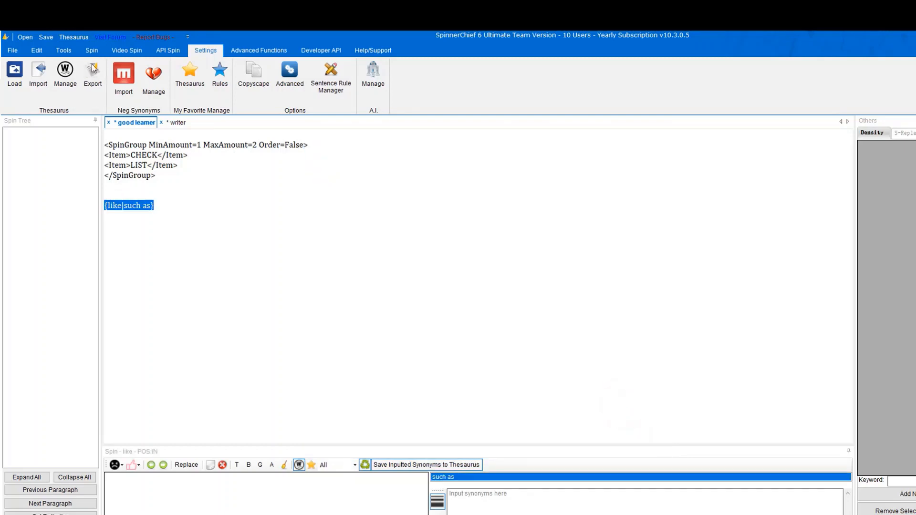
# Save the modified thesaurus to the hard drive from Thesaurus Management.
pyautogui.click(73, 72)
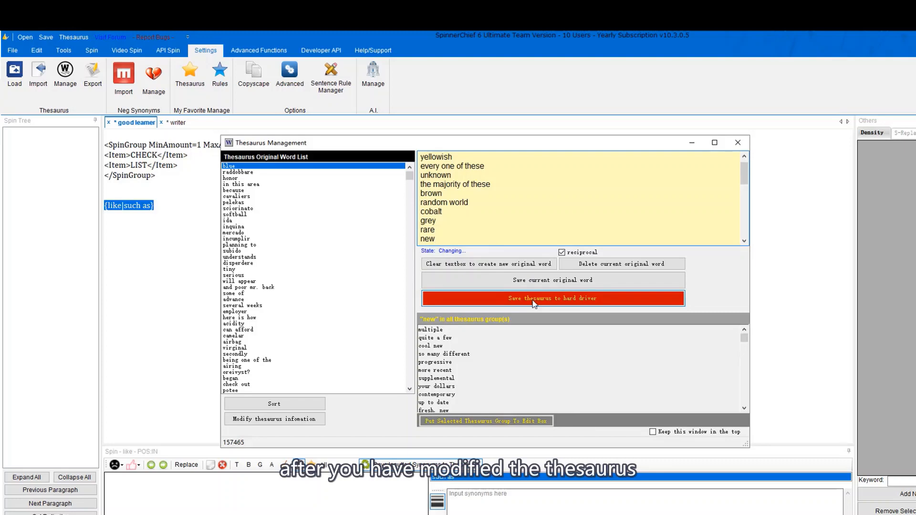
pyautogui.click(532, 301)
pyautogui.click(435, 238)
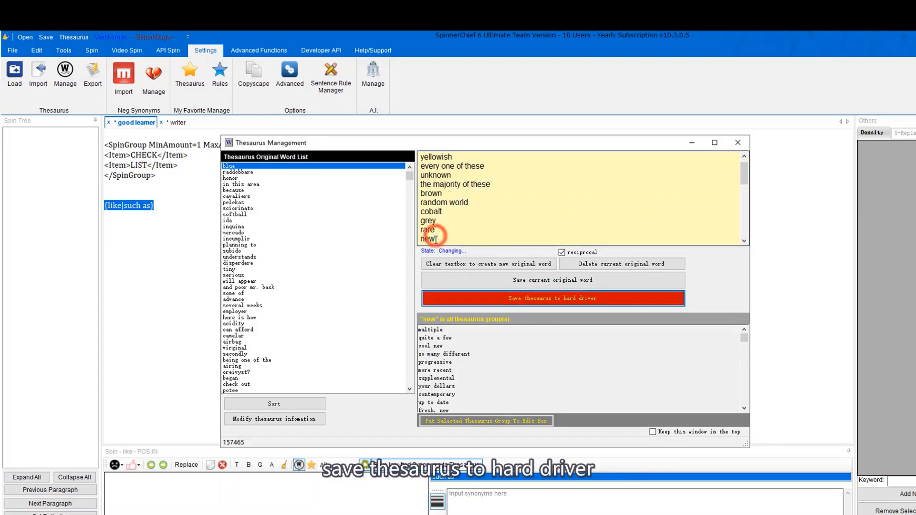
pyautogui.click(477, 328)
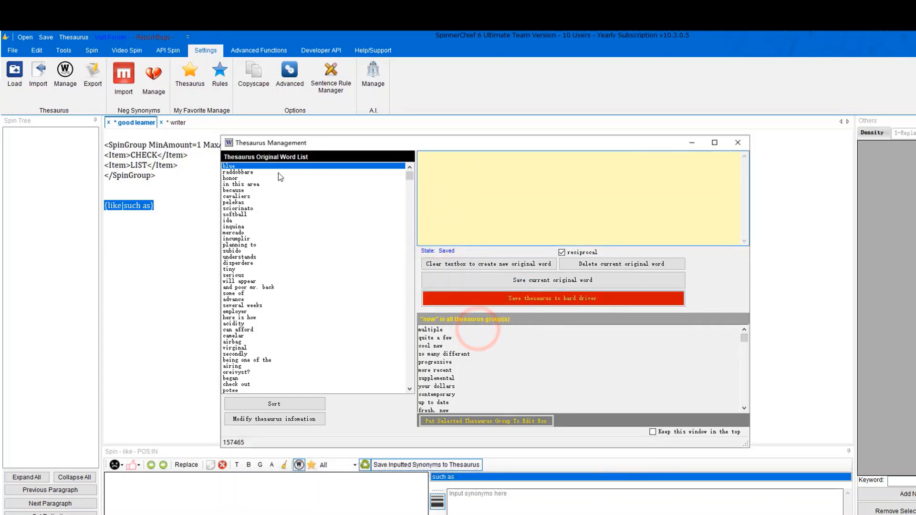
# Review the synonyms stored for 'blue', then close Thesaurus Management.
pyautogui.click(267, 168)
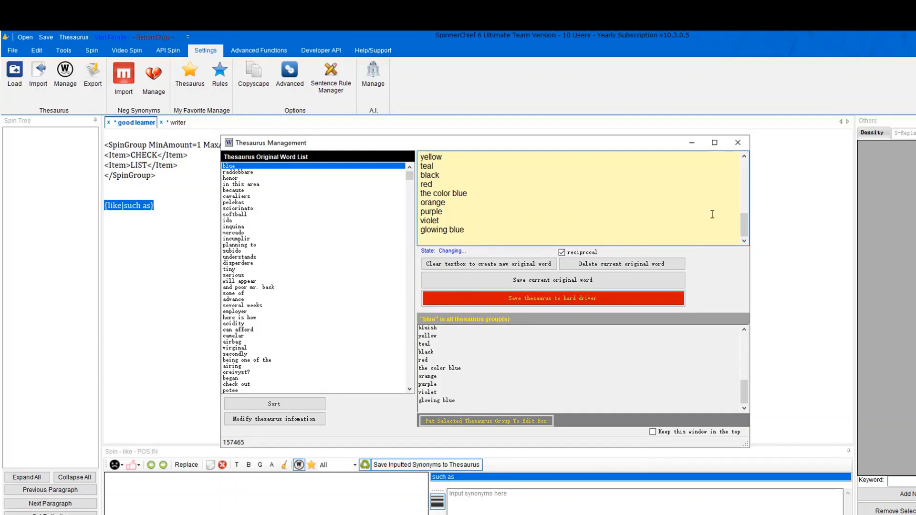
pyautogui.click(737, 143)
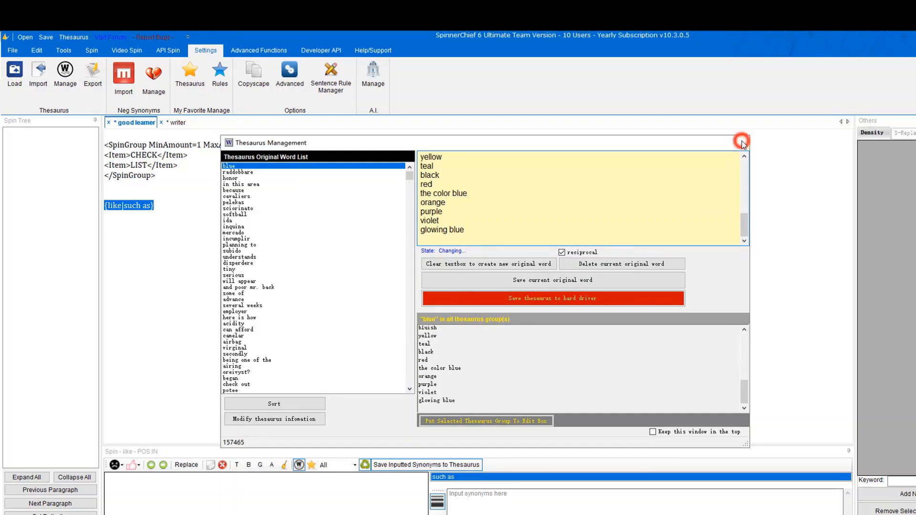
pyautogui.click(309, 183)
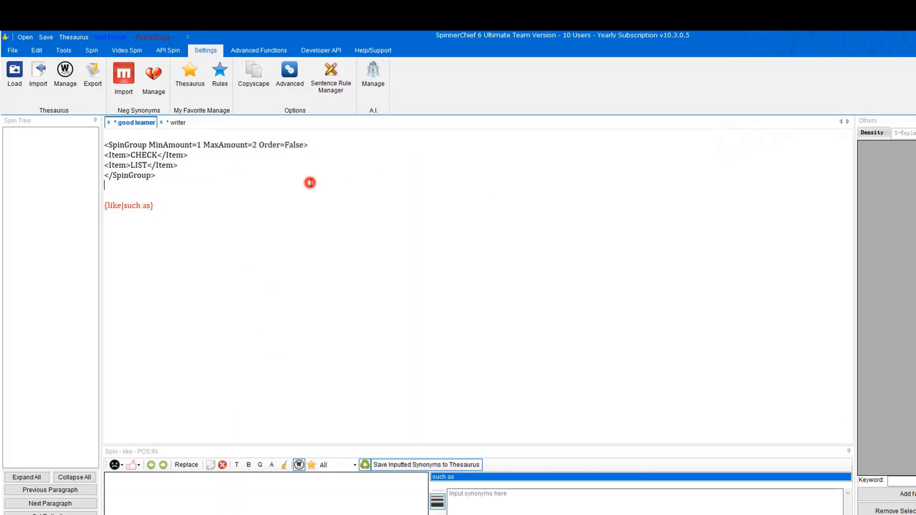
# Close Import Neg, then review neg word 'hi there' under 'sorry' in Neg Synonyms Management.
pyautogui.click(133, 93)
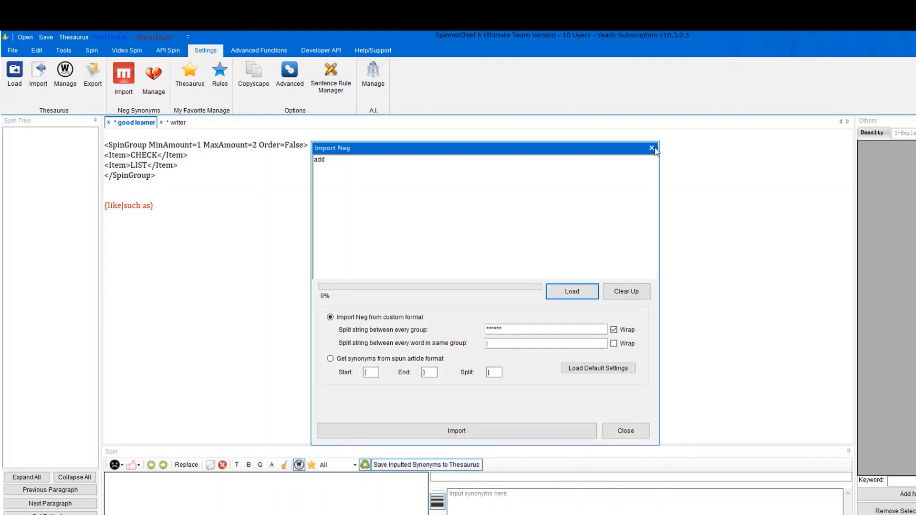
pyautogui.click(654, 148)
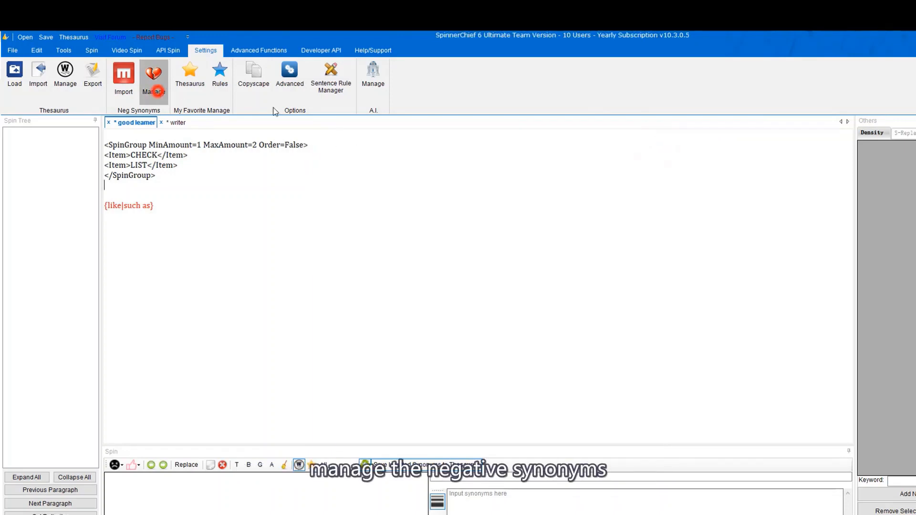
pyautogui.click(153, 78)
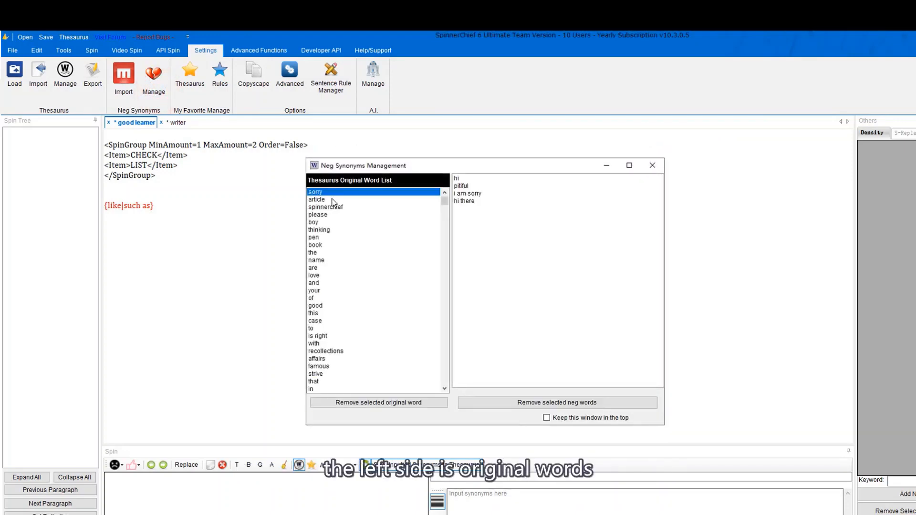
pyautogui.click(482, 201)
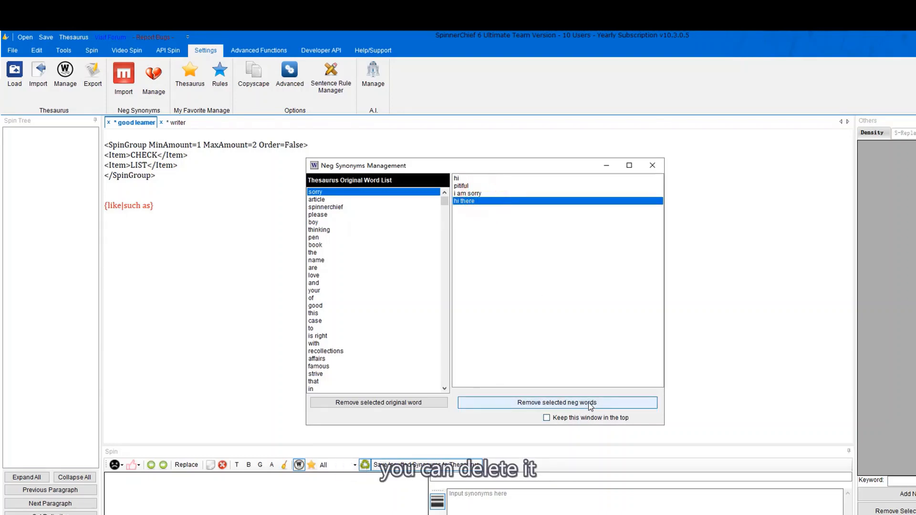
pyautogui.click(652, 165)
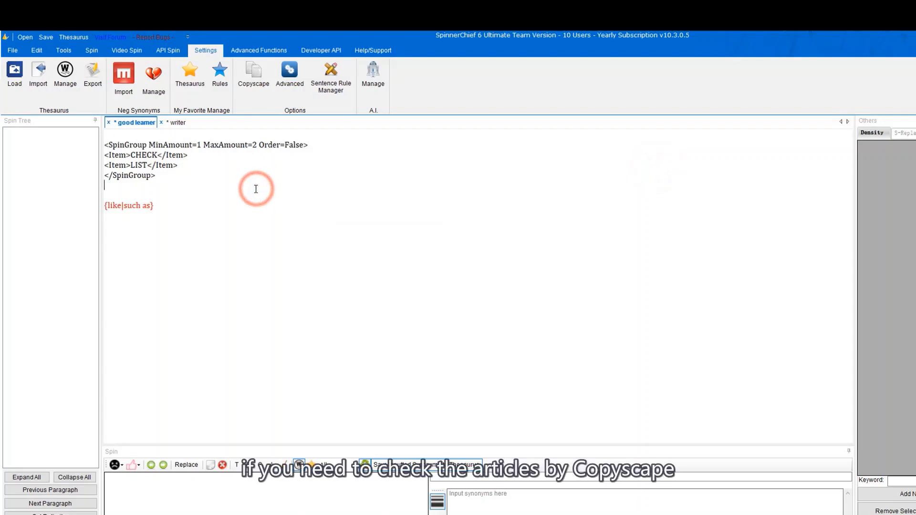
# Check Copyscape settings without changes, then preview the Html Spin options in Advanced Functions.
pyautogui.click(254, 76)
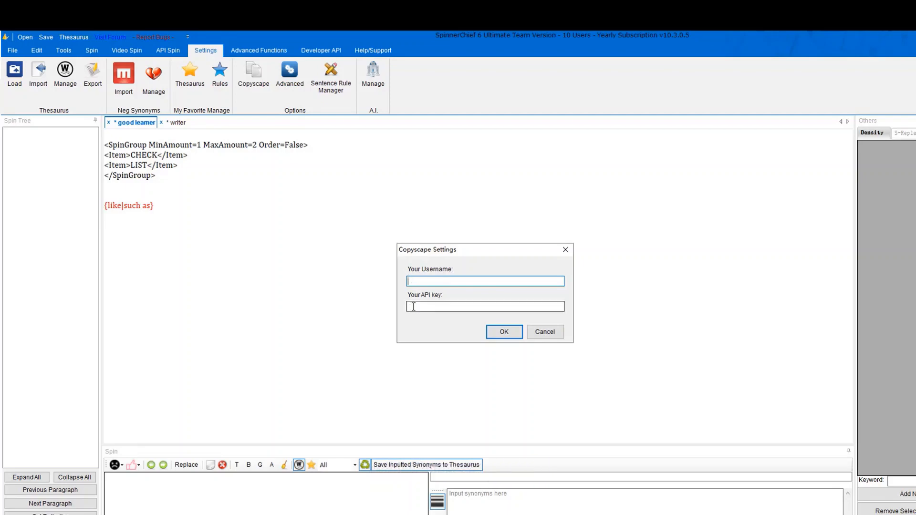
pyautogui.click(551, 331)
pyautogui.click(243, 50)
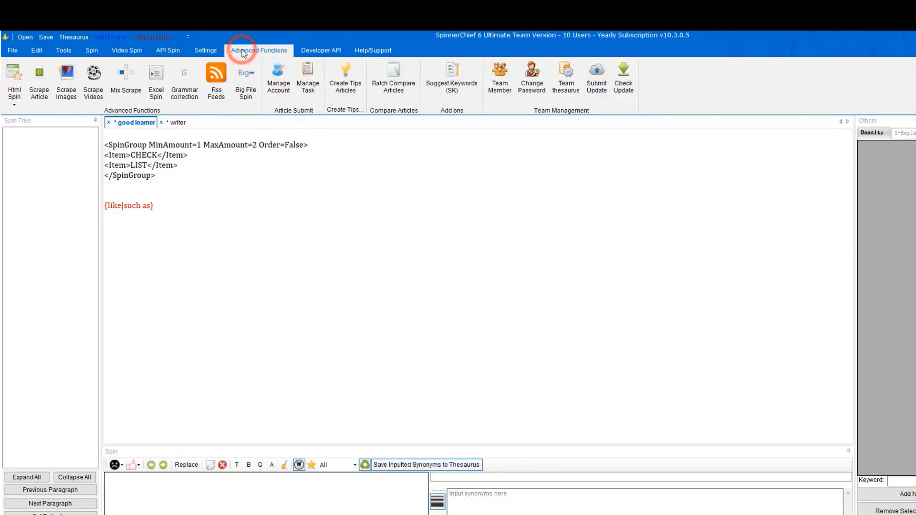
pyautogui.click(15, 102)
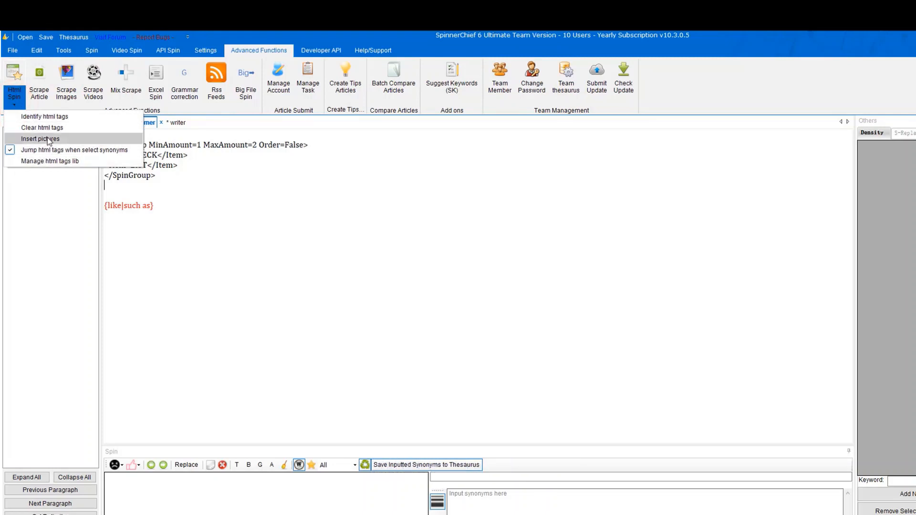
pyautogui.click(181, 200)
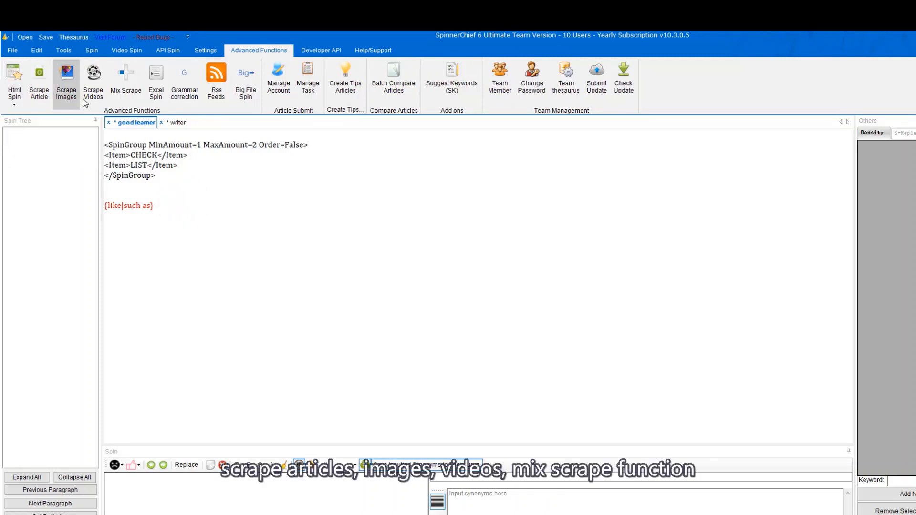
# Dismiss the ContentBomb scraping notice and bring up Excel Spin's Desktop CSV picker.
pyautogui.click(47, 104)
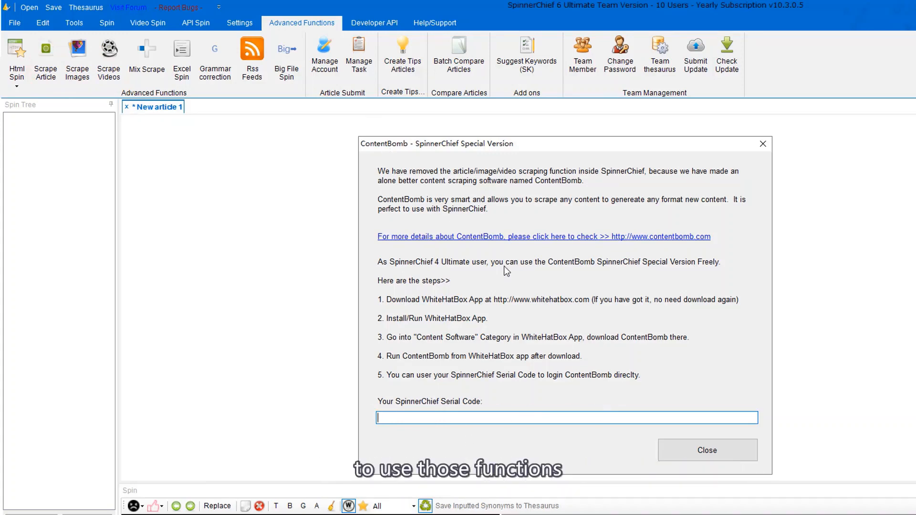
pyautogui.click(707, 450)
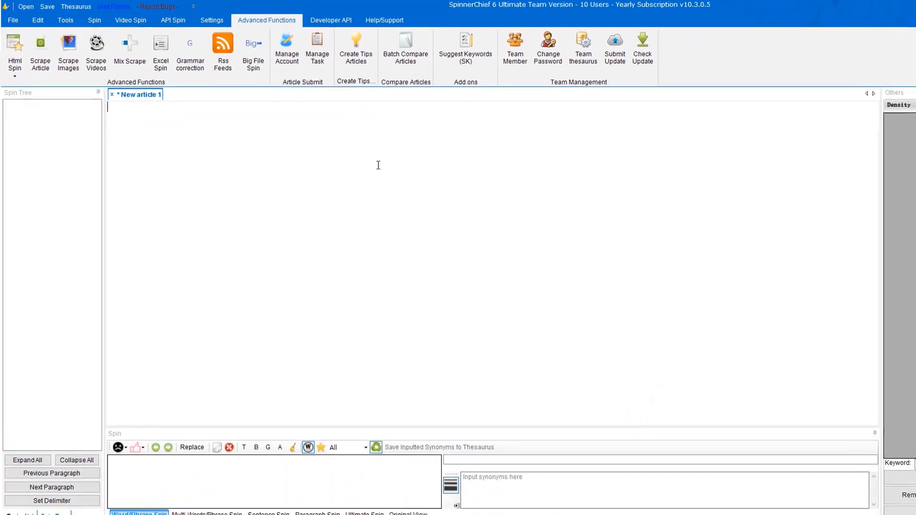
pyautogui.click(165, 62)
pyautogui.click(576, 284)
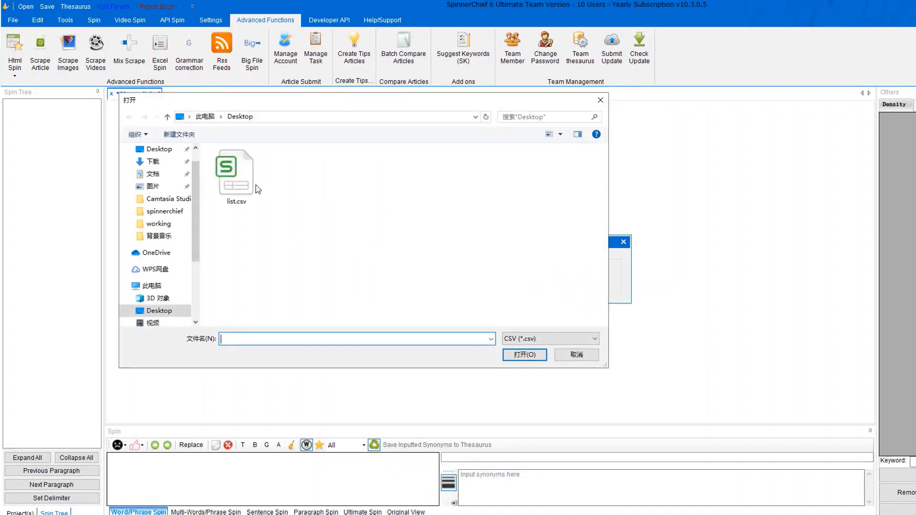
# Load list.csv into Excel Spin, using the first row as column names.
pyautogui.click(238, 179)
pyautogui.click(524, 355)
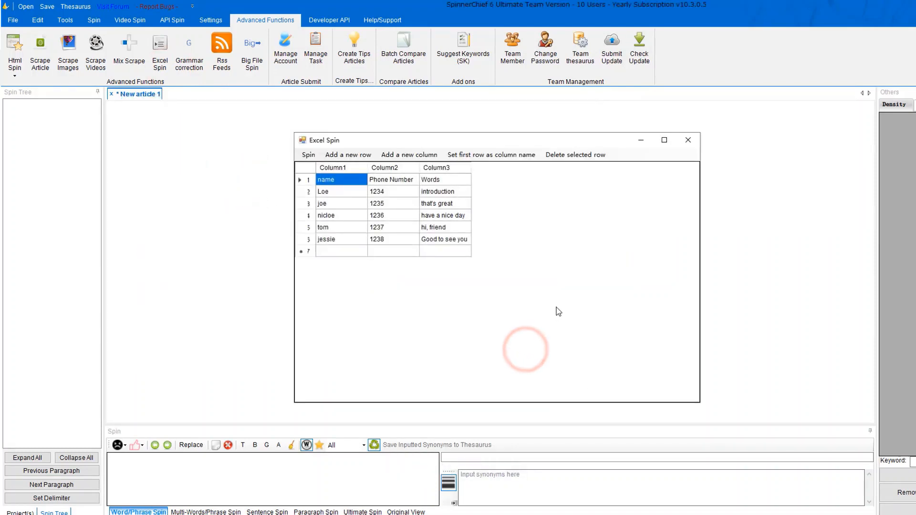
pyautogui.click(499, 158)
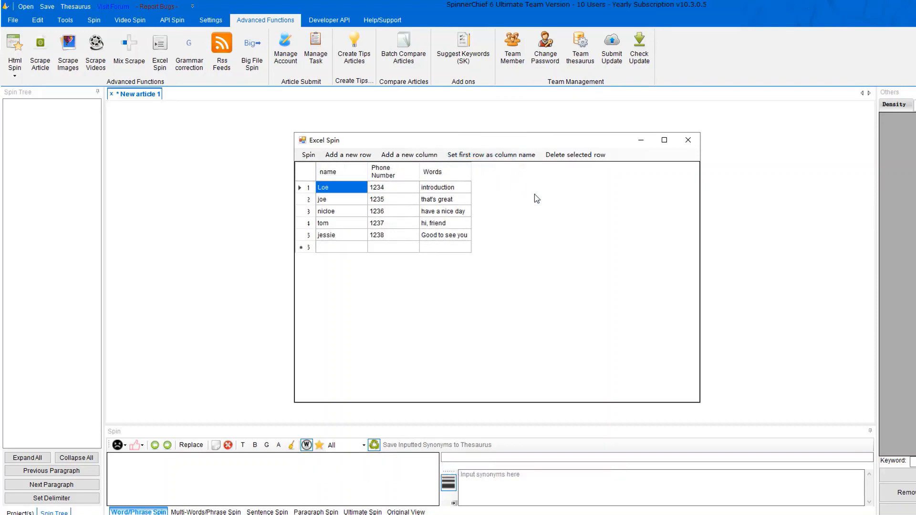
# Spin the Phone Number and Words columns from the first row through the last row.
pyautogui.click(308, 155)
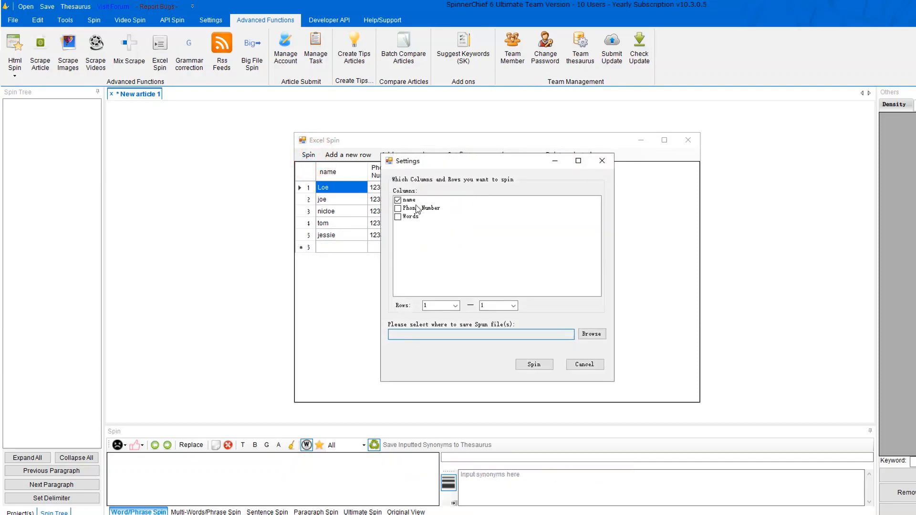
pyautogui.click(398, 209)
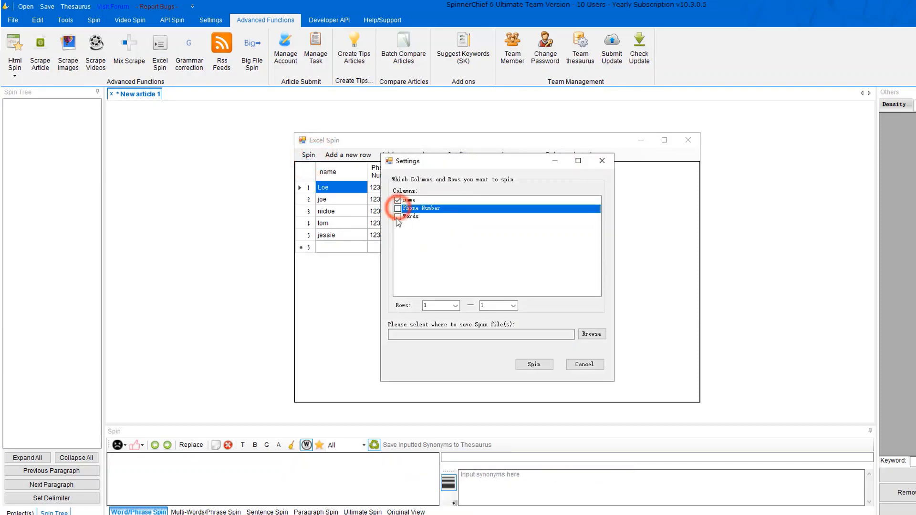
pyautogui.click(398, 217)
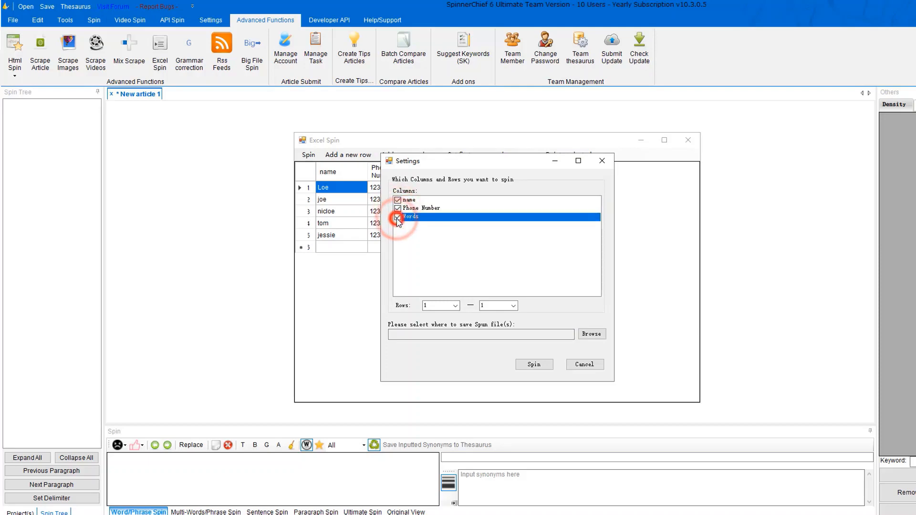
pyautogui.click(456, 307)
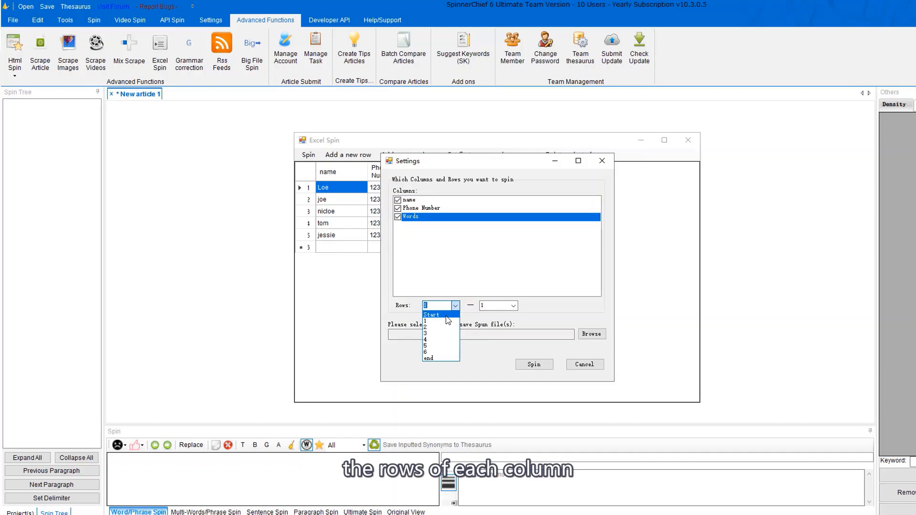
pyautogui.click(447, 315)
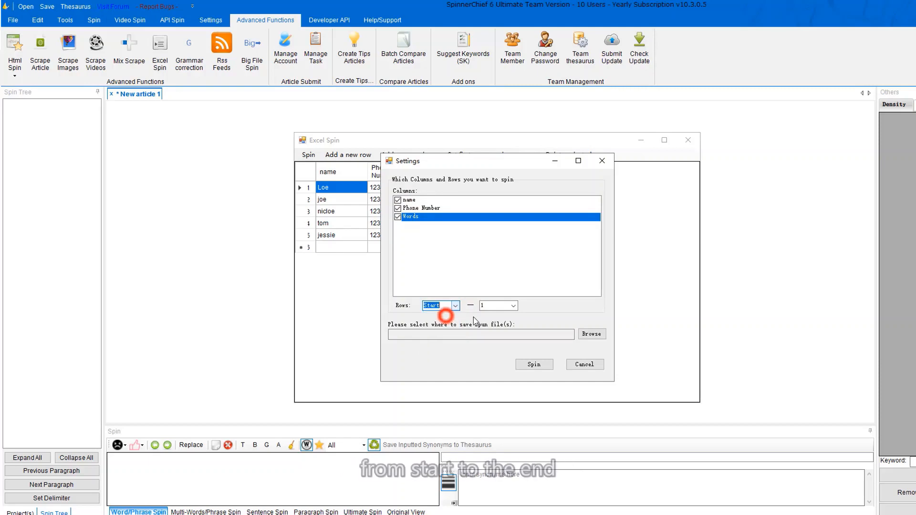
pyautogui.click(514, 305)
pyautogui.click(498, 352)
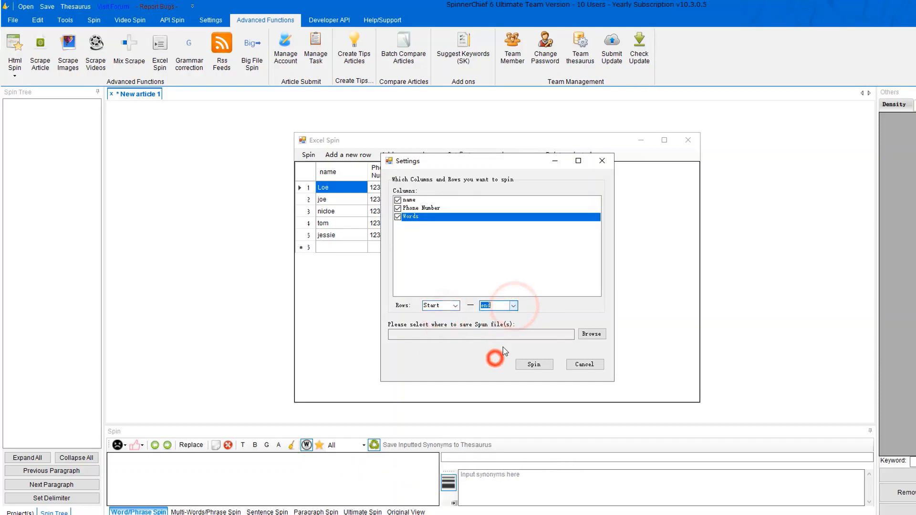
# Save output as file.csv on the Desktop and run the spin to generate the files.
pyautogui.click(599, 336)
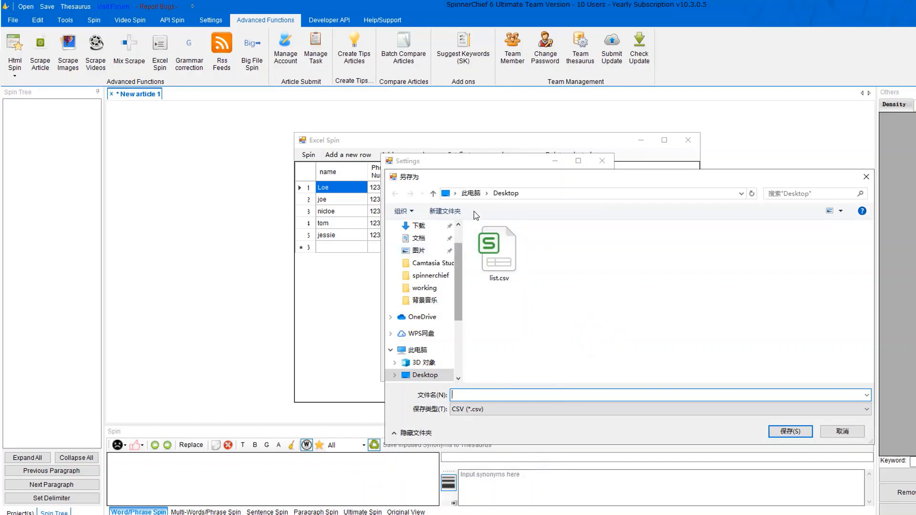
pyautogui.write('file')
pyautogui.click(779, 431)
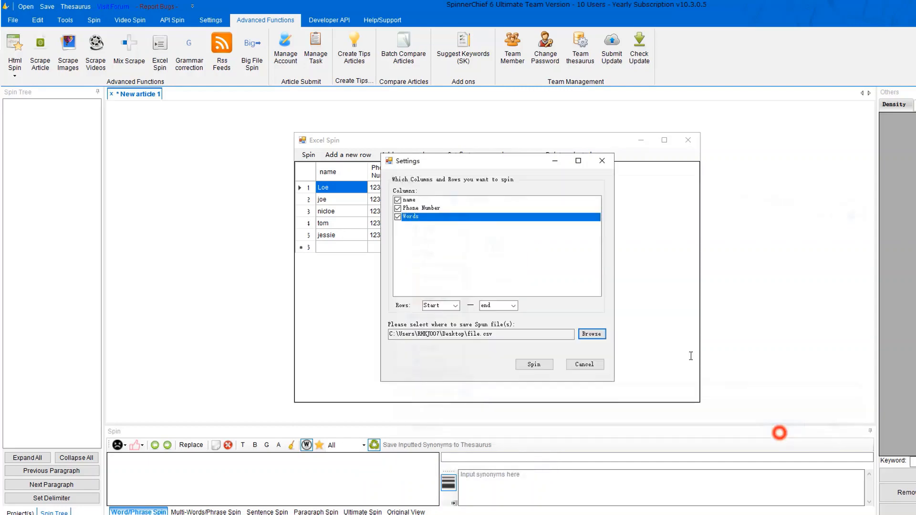
pyautogui.click(551, 364)
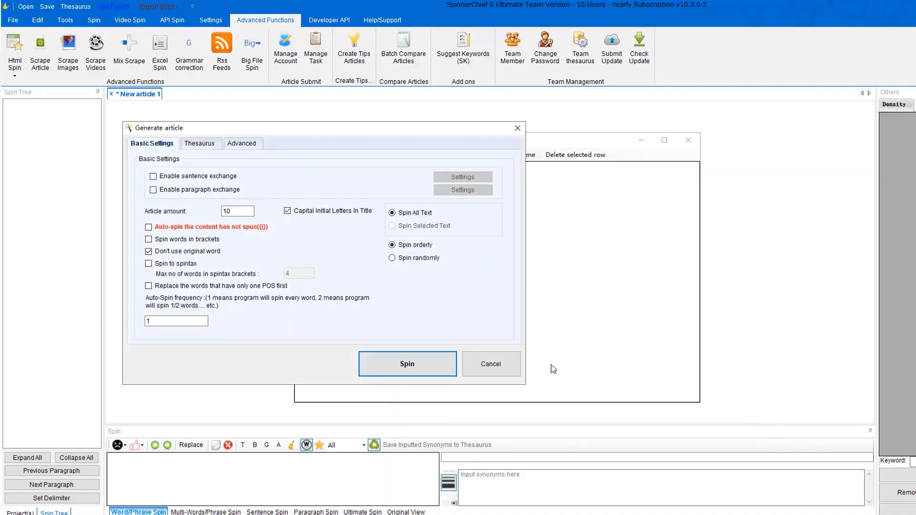
pyautogui.click(391, 366)
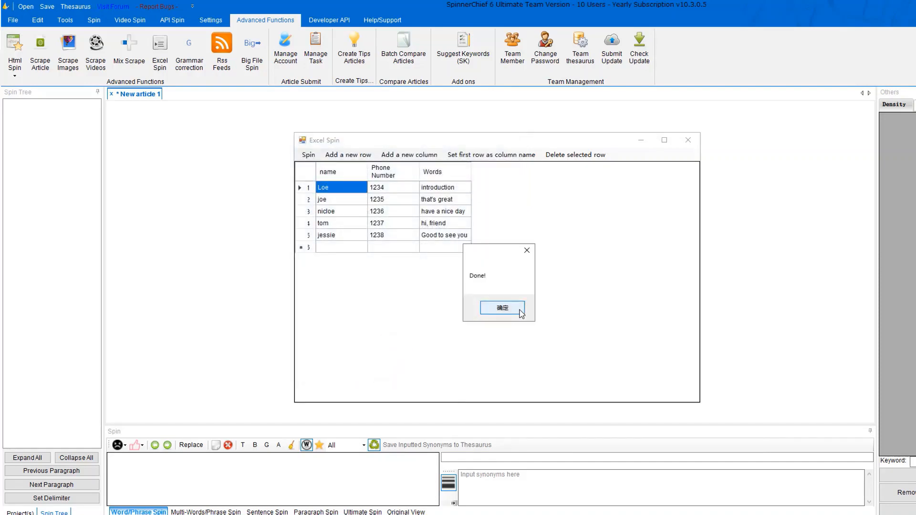
pyautogui.click(520, 310)
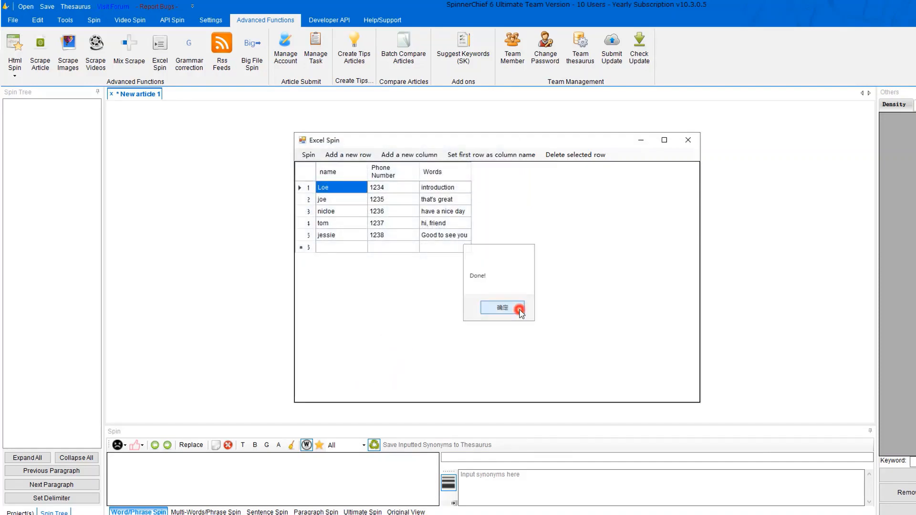
pyautogui.click(679, 144)
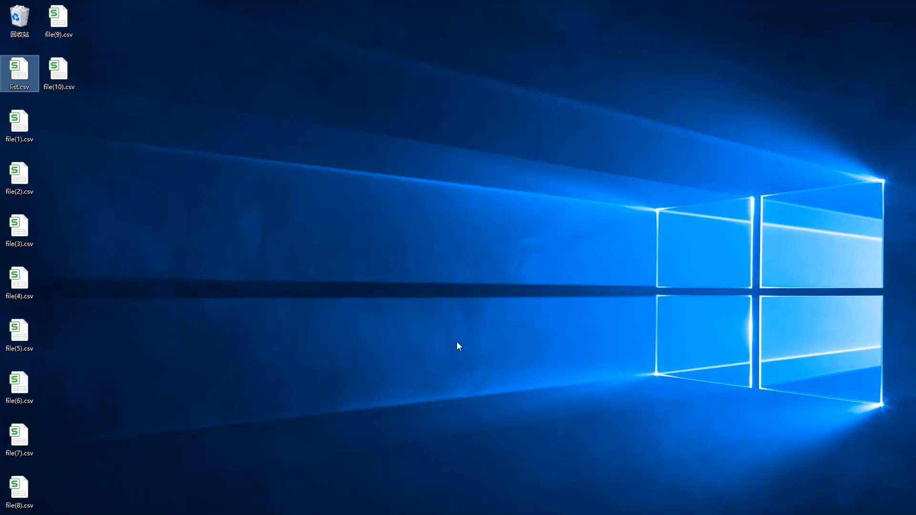
pyautogui.hotkey('alt', 'Tab')
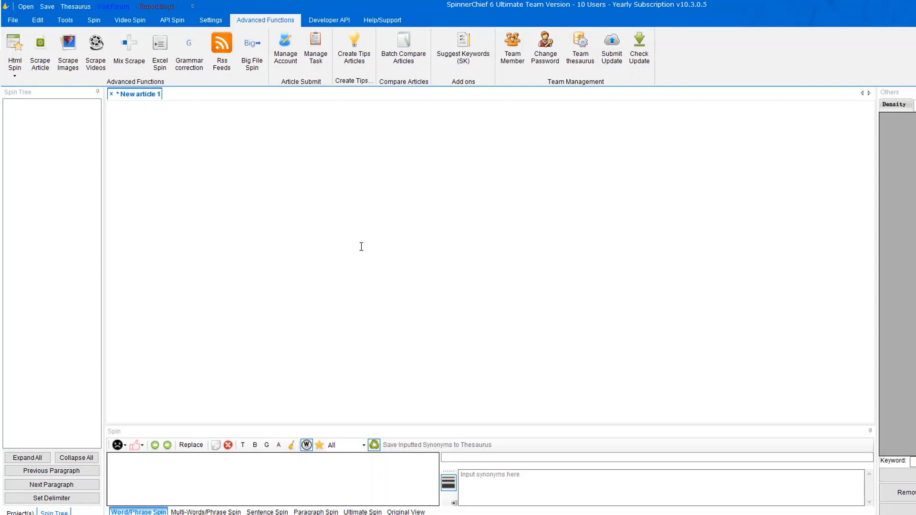
# Open Grammar correction settings and follow Get apikey to perfecttense.com.
pyautogui.click(188, 61)
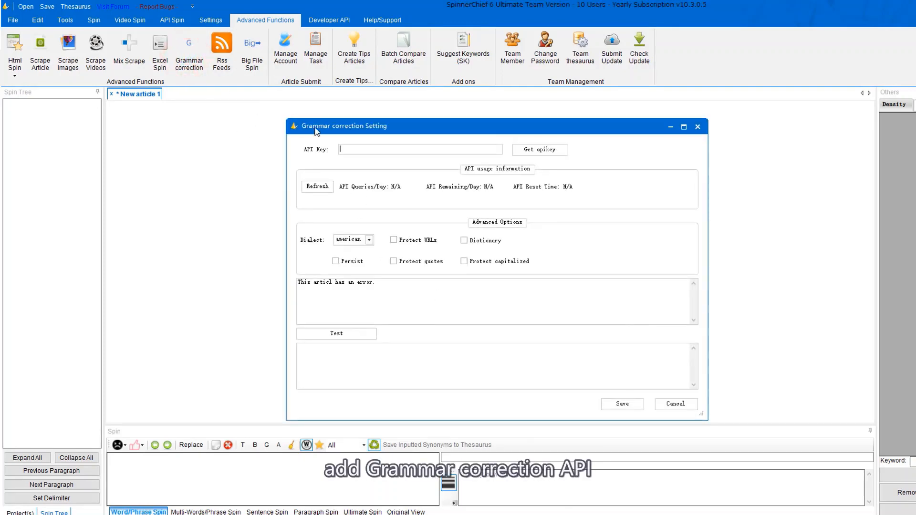
pyautogui.click(539, 151)
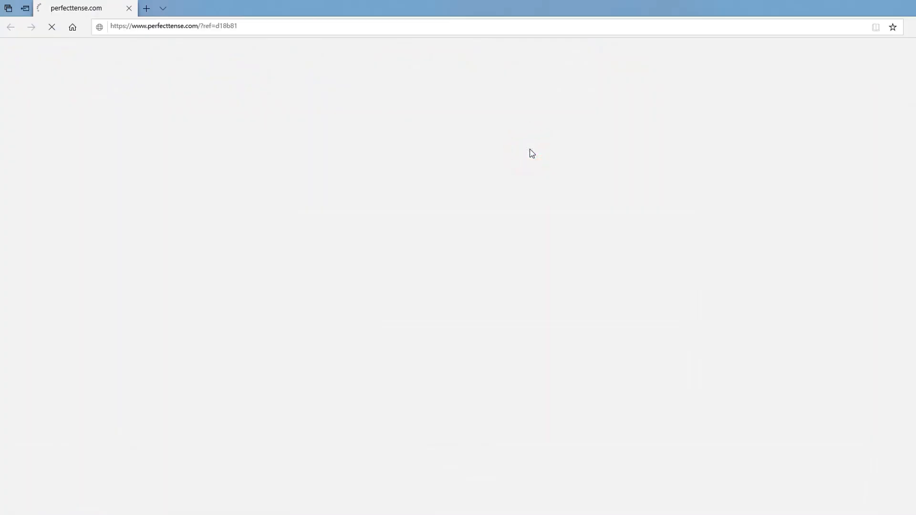
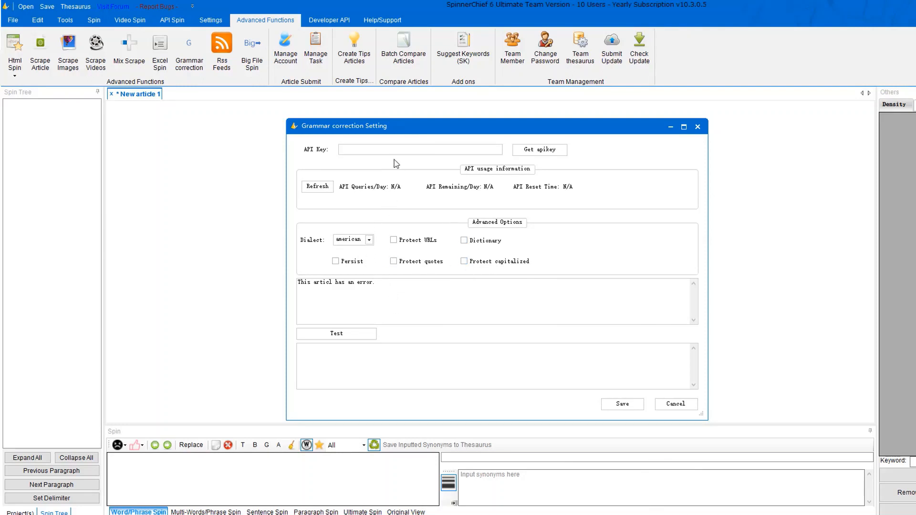
# Delete the sample test sentence and cancel the Grammar correction Setting dialog.
pyautogui.hotkey('ctrl', 'a')
pyautogui.press('BackSpace')
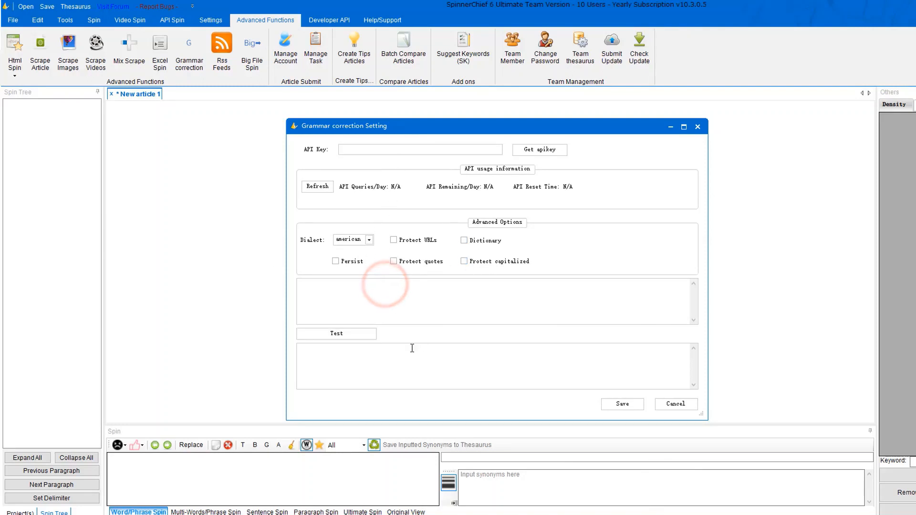
pyautogui.click(695, 408)
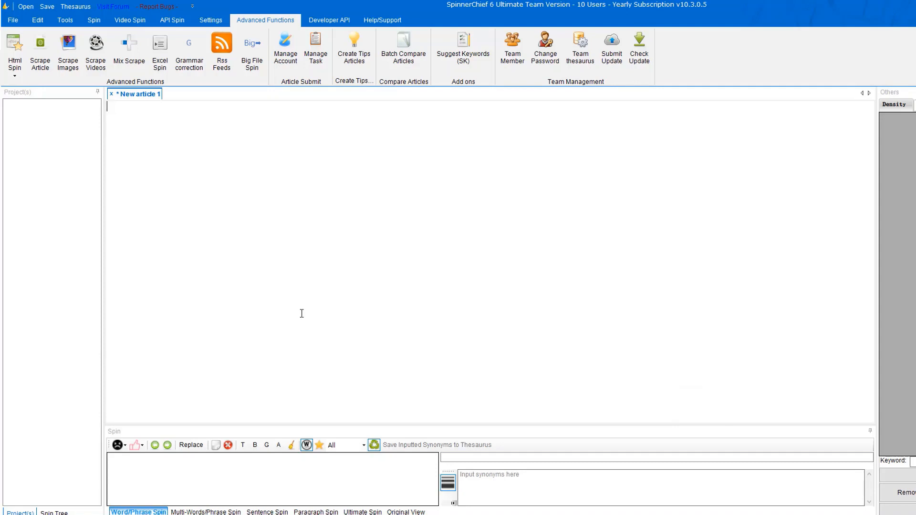
pyautogui.click(225, 59)
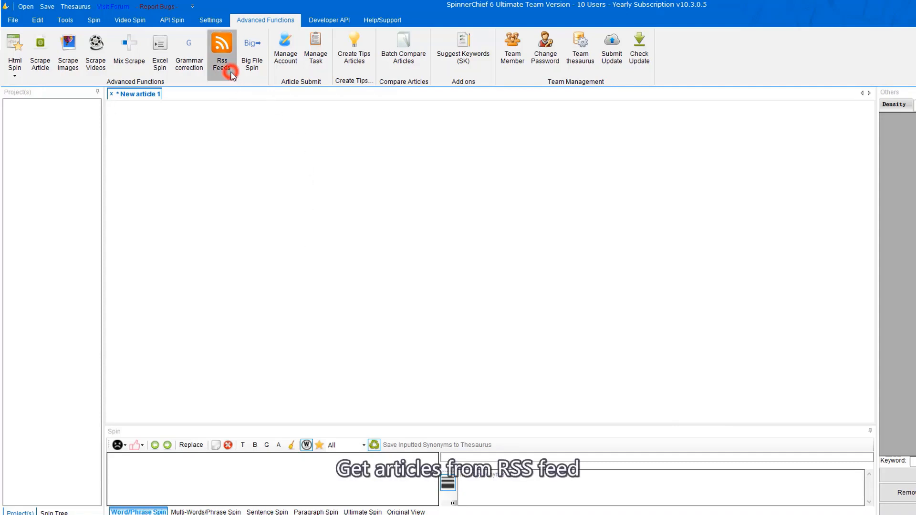
# Subscribe to The Hacker News feed in a newly created group '1234'.
pyautogui.click(263, 141)
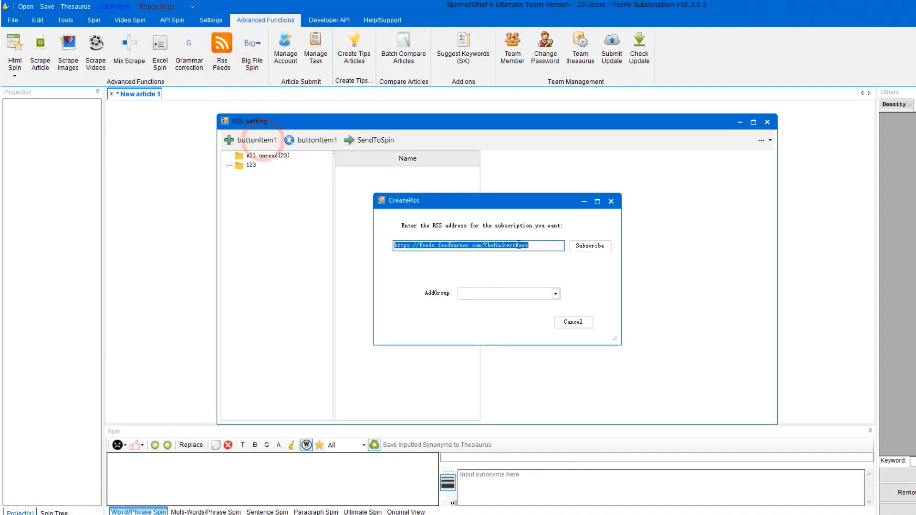
pyautogui.click(539, 247)
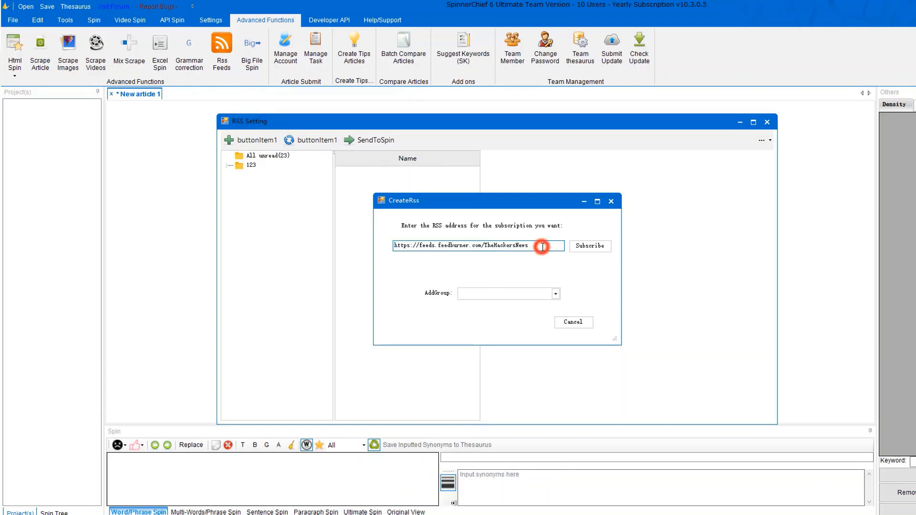
pyautogui.click(584, 246)
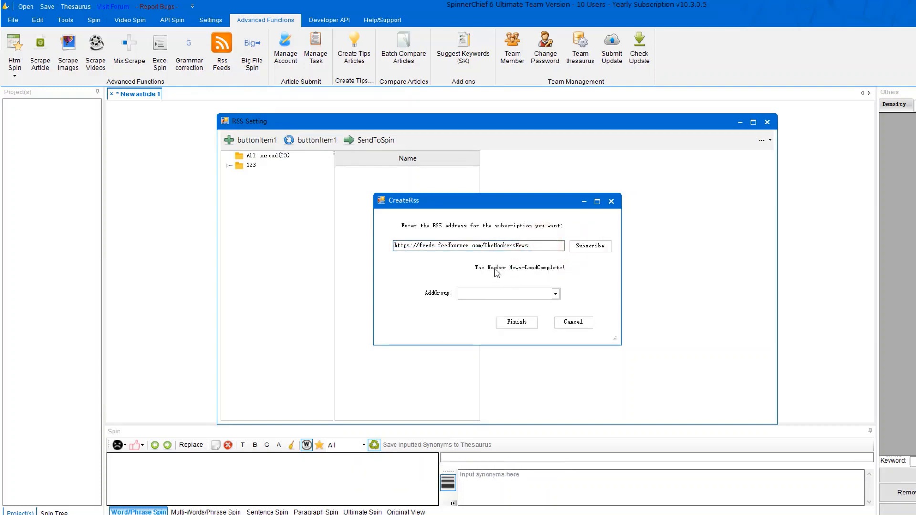
pyautogui.click(556, 293)
pyautogui.click(502, 302)
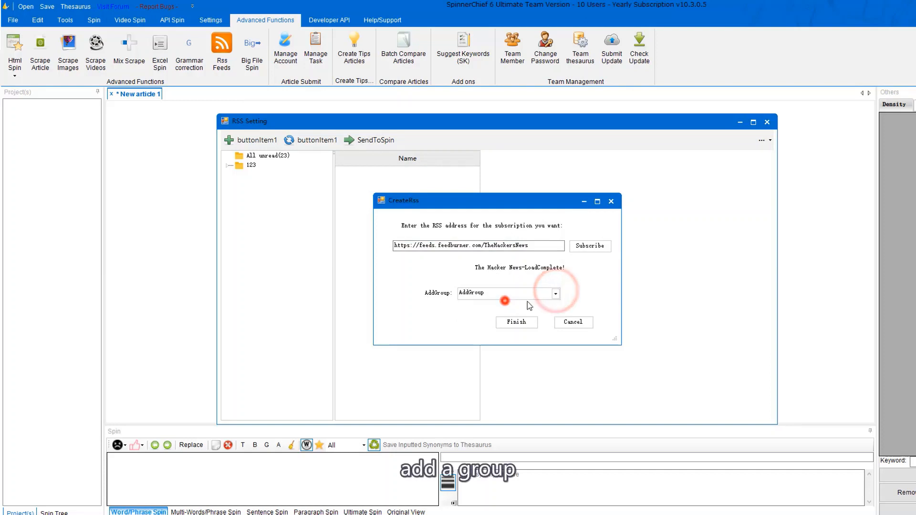
pyautogui.write('12')
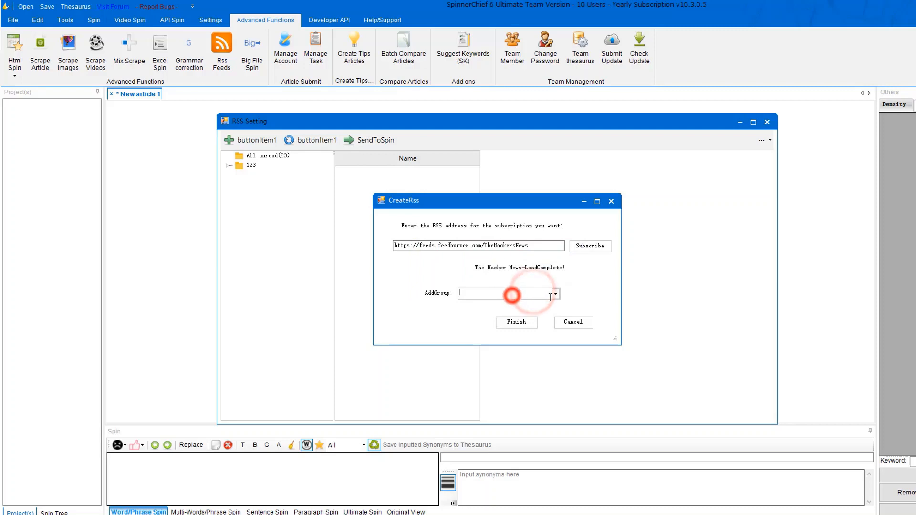
pyautogui.click(555, 294)
pyautogui.click(483, 321)
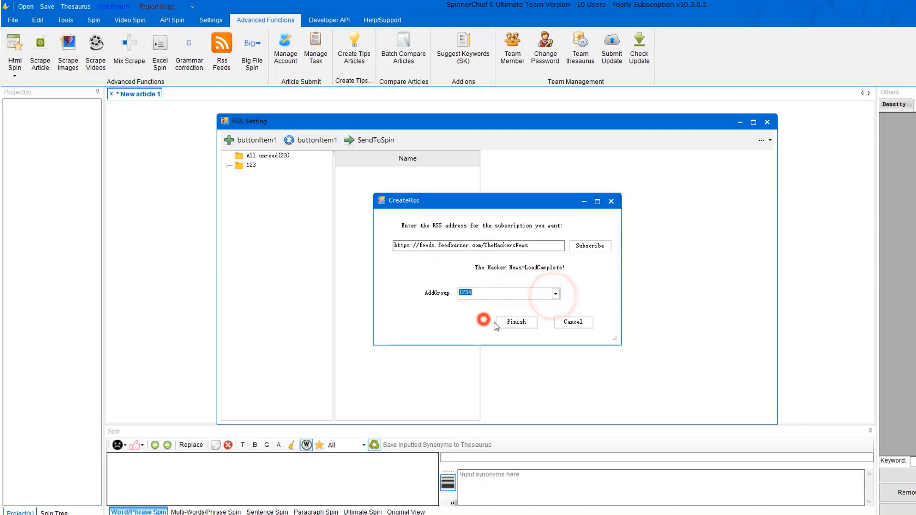
pyautogui.click(526, 322)
# Open group 123's The Hacker News feed and send the Microsoft Windows 0-day article to the editor.
pyautogui.click(252, 175)
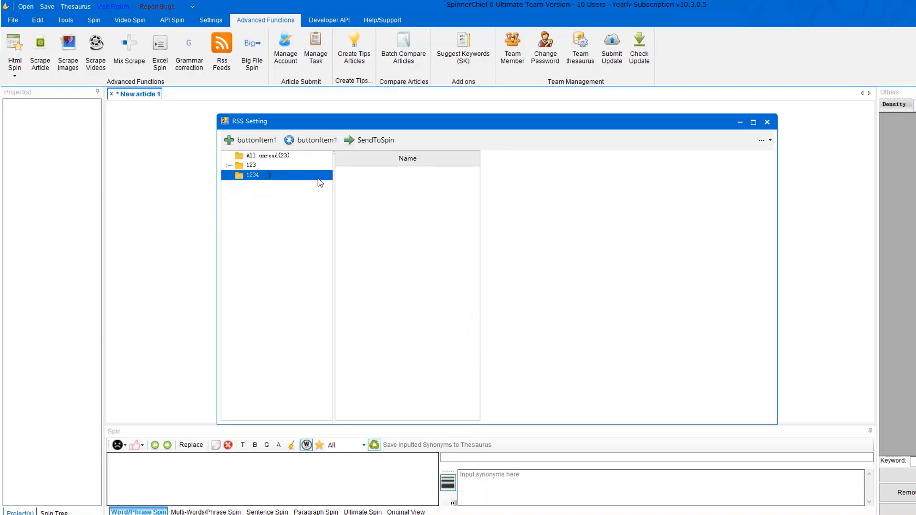
pyautogui.click(251, 166)
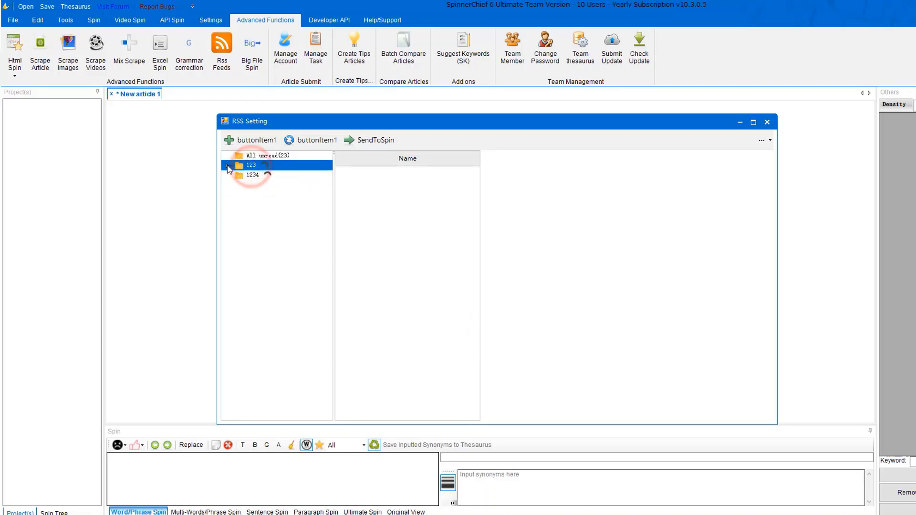
pyautogui.click(229, 166)
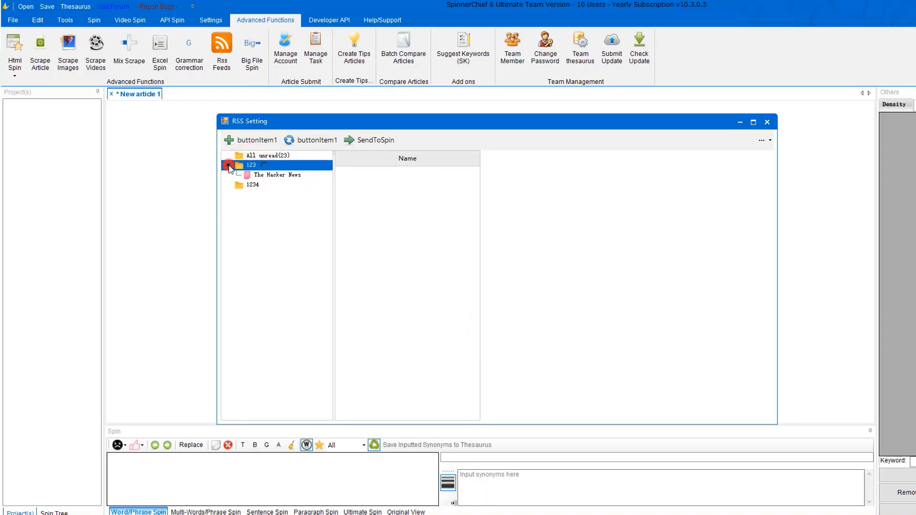
pyautogui.click(269, 176)
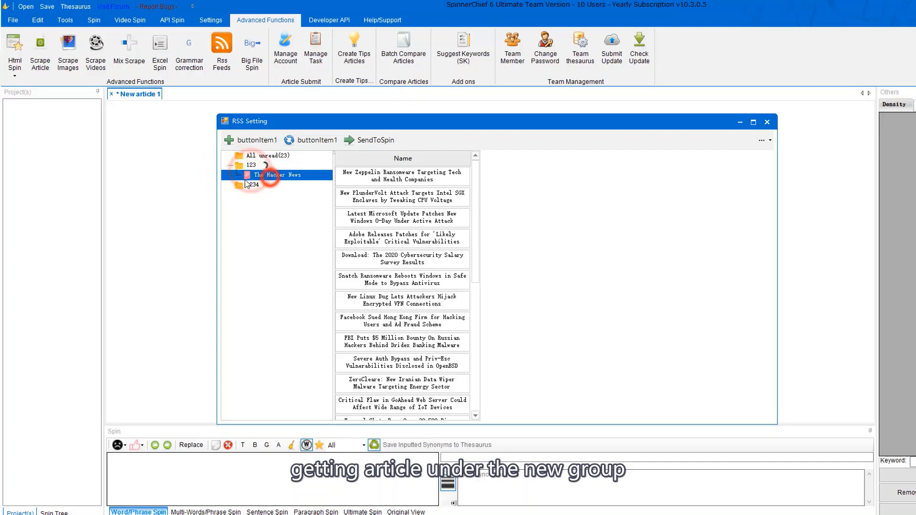
pyautogui.click(370, 181)
pyautogui.click(371, 216)
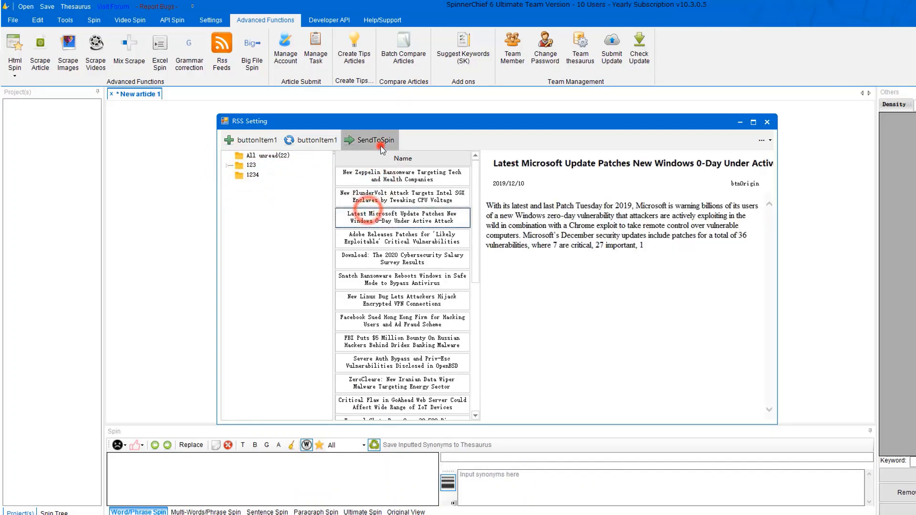
pyautogui.click(375, 140)
# Select the loaded article text, then bring up the big file spin dialog.
pyautogui.moveTo(417, 165); pyautogui.dragTo(101, 104)
pyautogui.click(323, 214)
pyautogui.moveTo(425, 170); pyautogui.dragTo(74, 100)
pyautogui.click(331, 247)
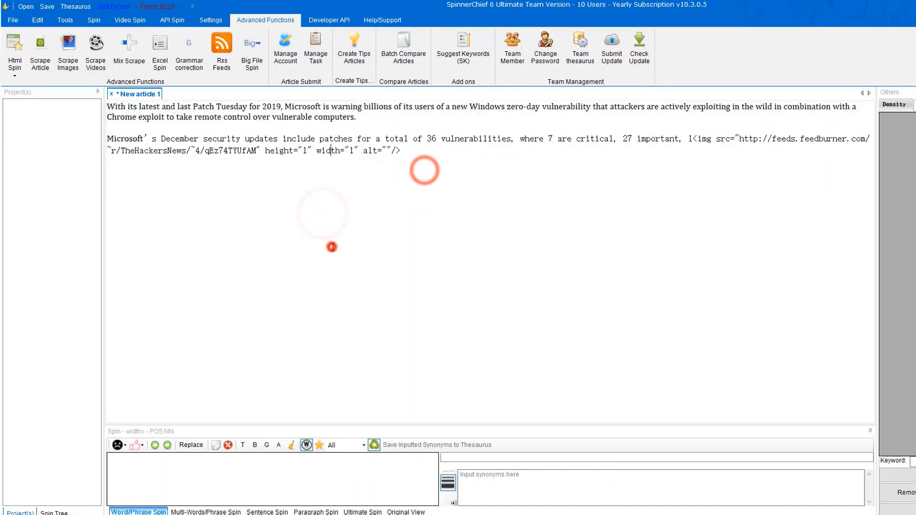
pyautogui.click(255, 65)
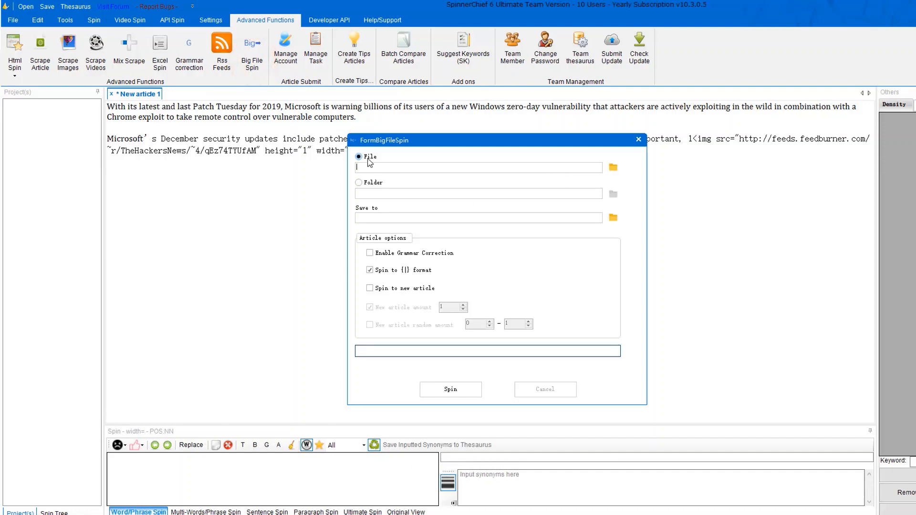
# Set article.txt as the big-file source and the 视频项目 folder as the output location.
pyautogui.click(612, 168)
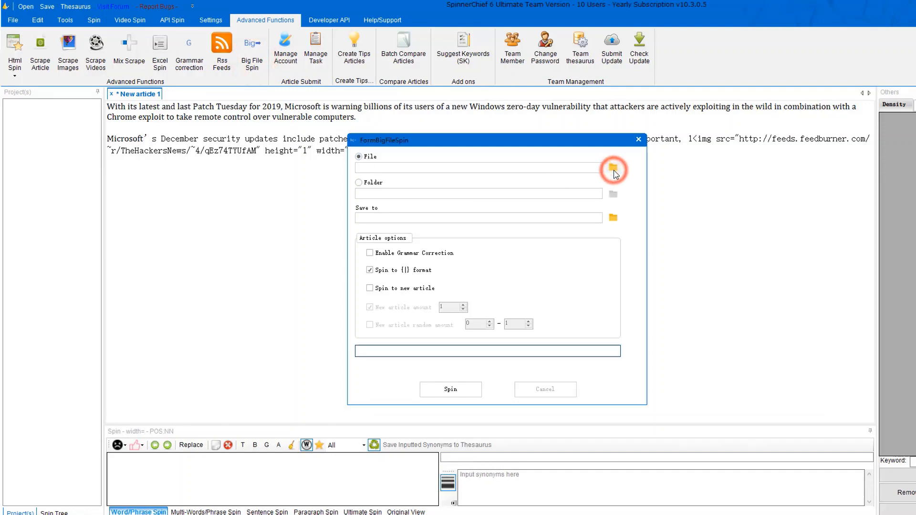
pyautogui.click(477, 234)
pyautogui.click(762, 411)
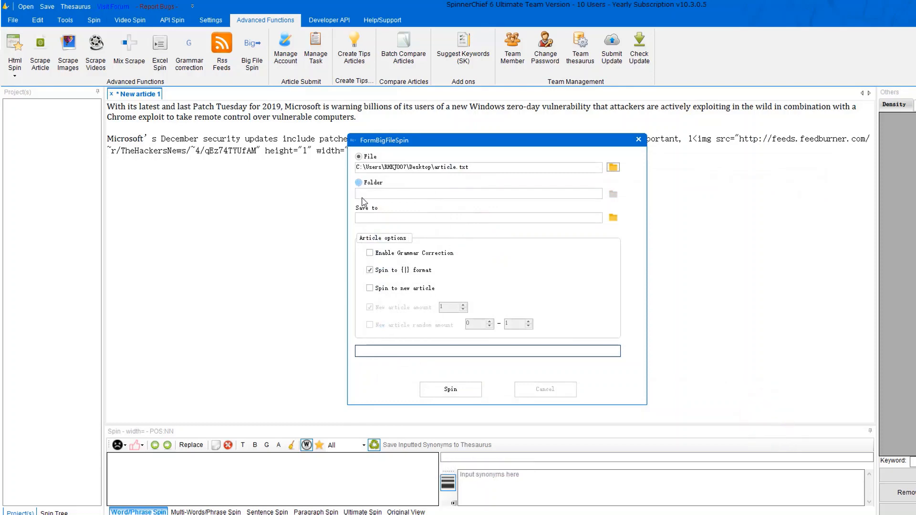
pyautogui.click(366, 217)
pyautogui.click(613, 218)
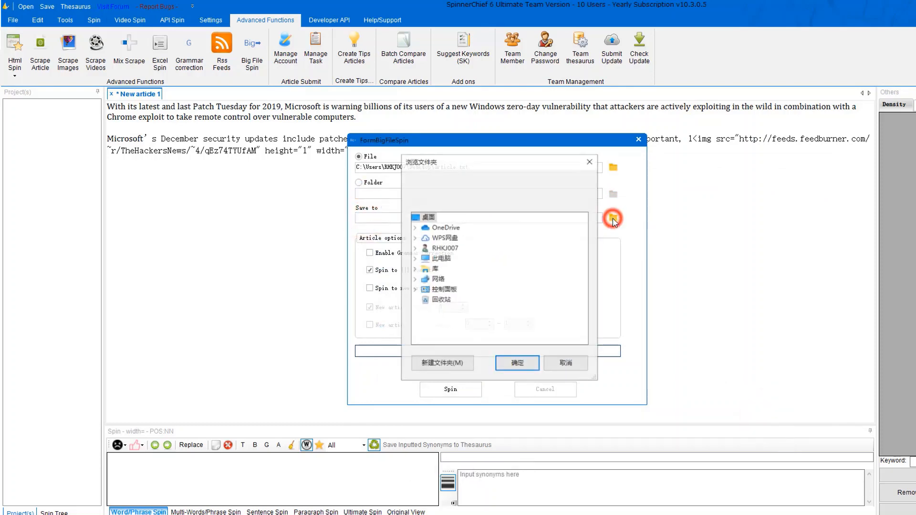
pyautogui.click(414, 269)
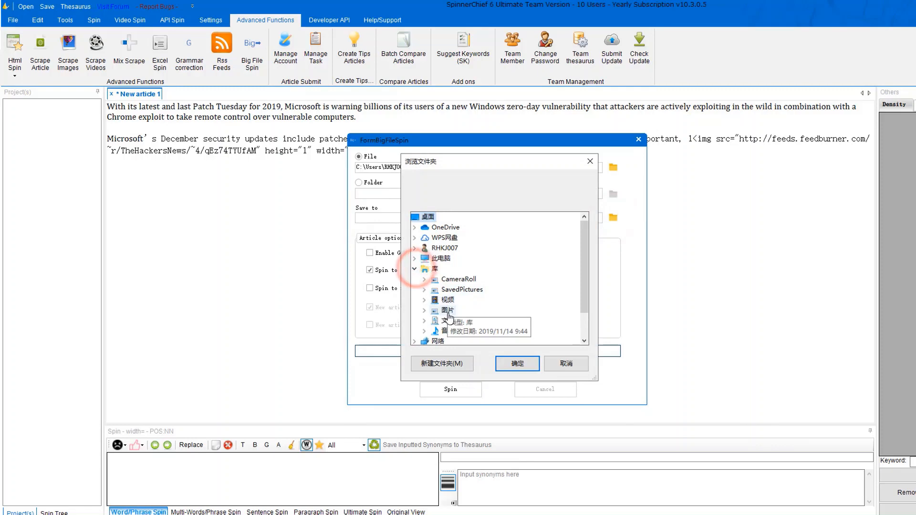
pyautogui.doubleClick(447, 311)
pyautogui.scroll(-2, 493, 340)
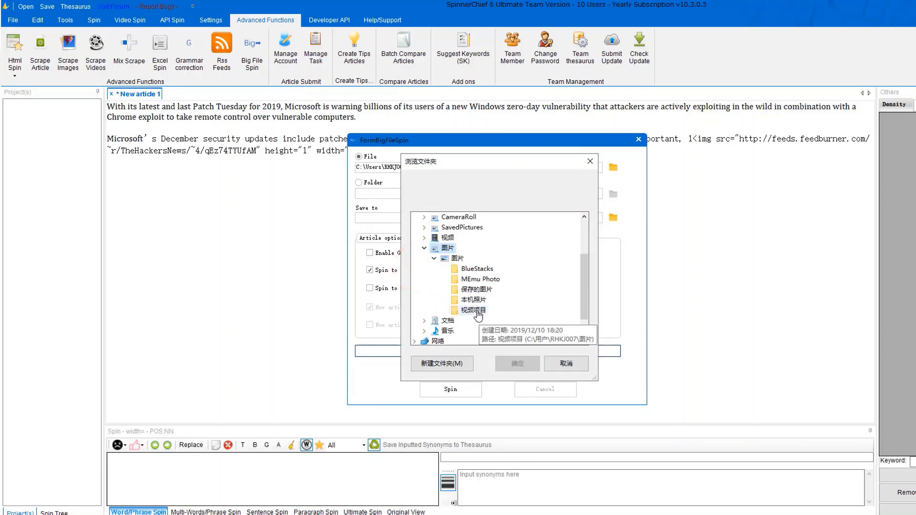
pyautogui.click(476, 310)
pyautogui.click(510, 361)
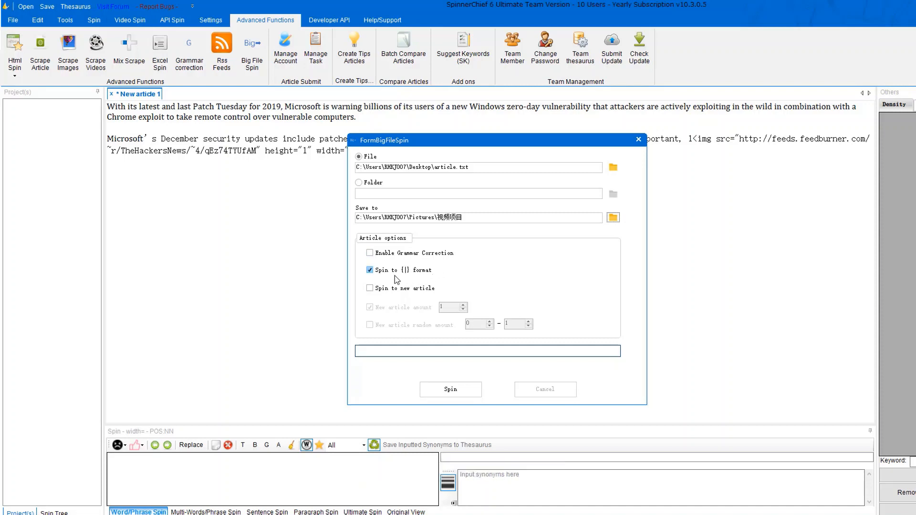
# Switch to spinning into new articles, start the super spin, then stop it.
pyautogui.click(382, 290)
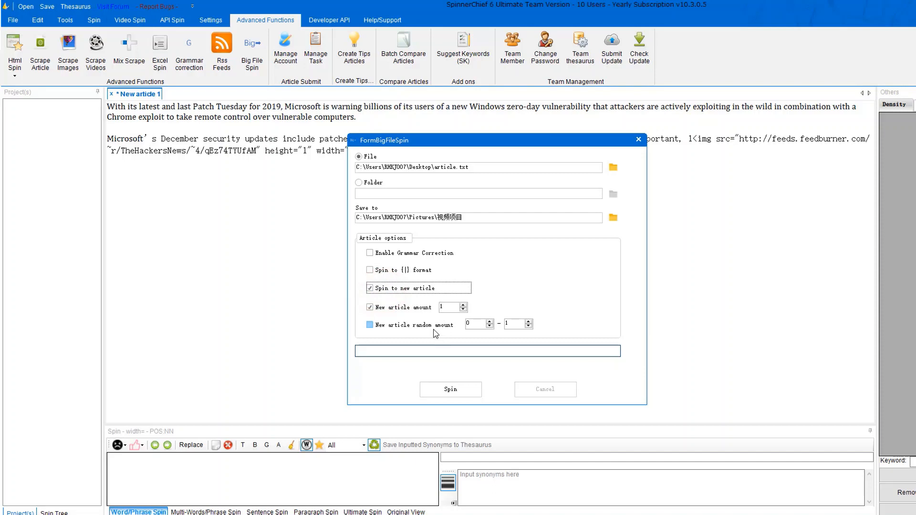
pyautogui.click(450, 389)
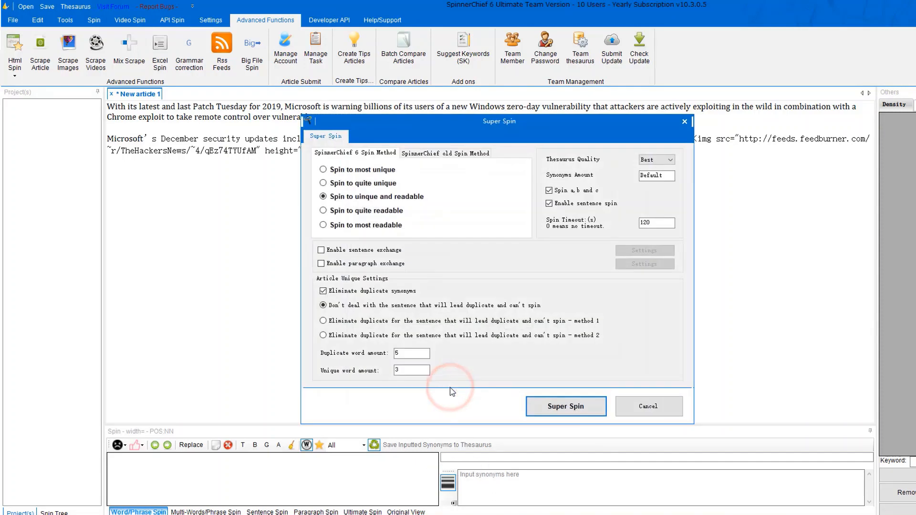
pyautogui.click(573, 410)
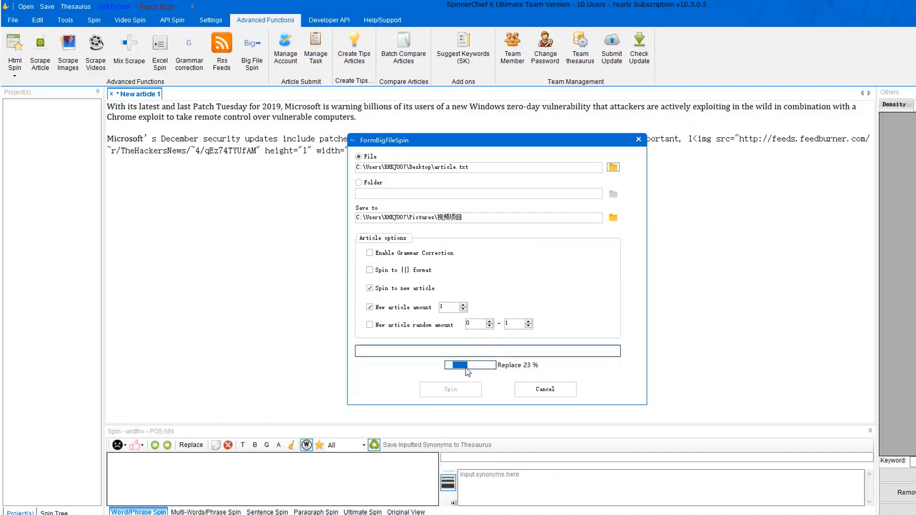
pyautogui.click(550, 389)
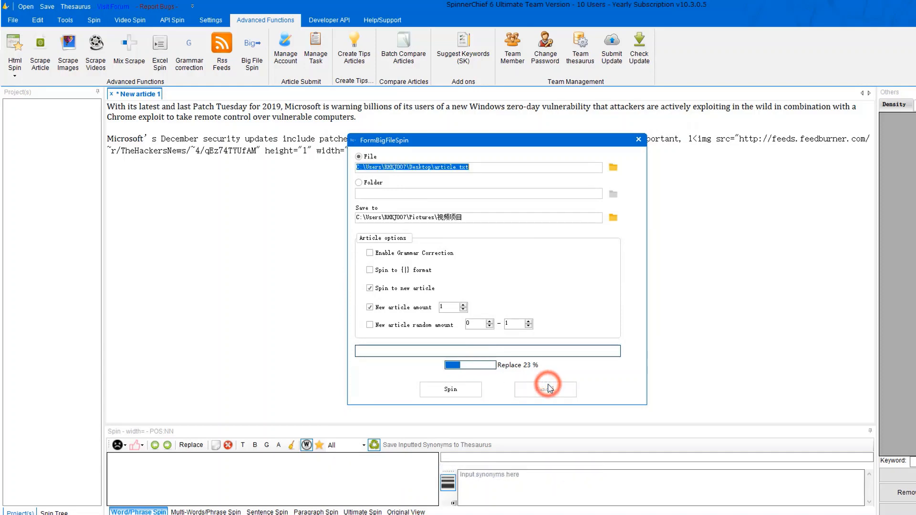
# Close the big file spin settings and WordPress Submit window, then bring up Tips Manager.
pyautogui.click(638, 140)
pyautogui.click(317, 66)
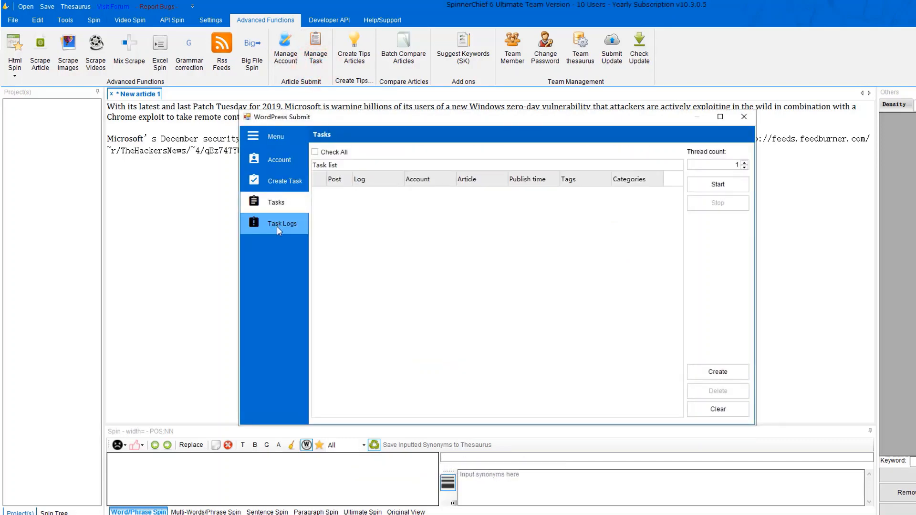
pyautogui.click(744, 116)
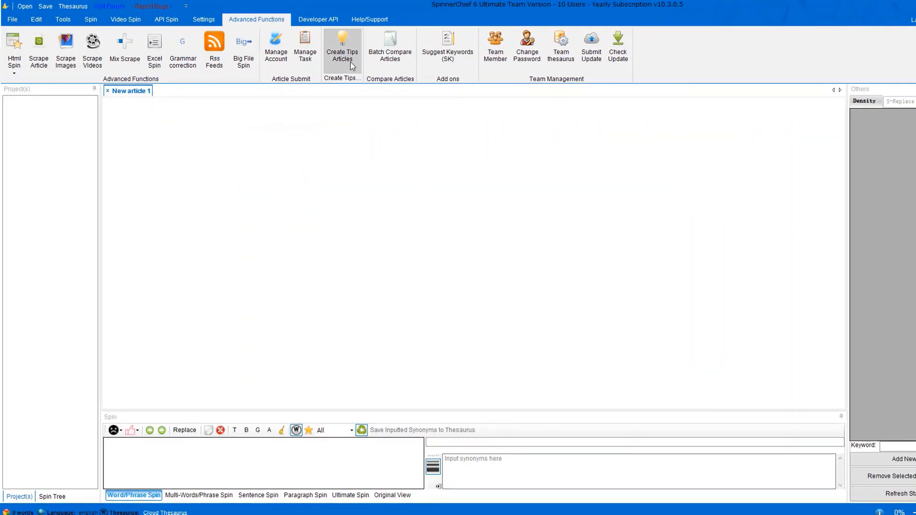
pyautogui.click(364, 68)
# Paste the How to Become a Better Listener article and save it as tip 'tips' under Arts And Entertainment.
pyautogui.click(326, 164)
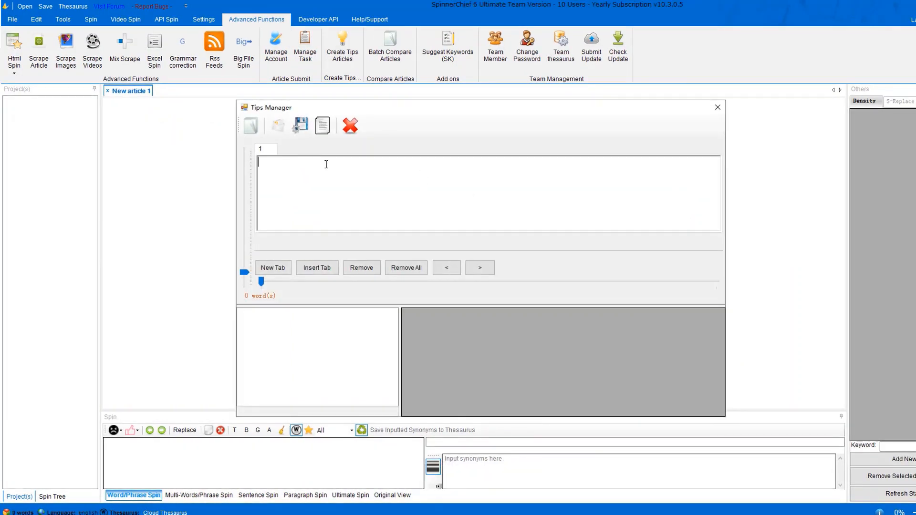
pyautogui.hotkey('ctrl', 'v')
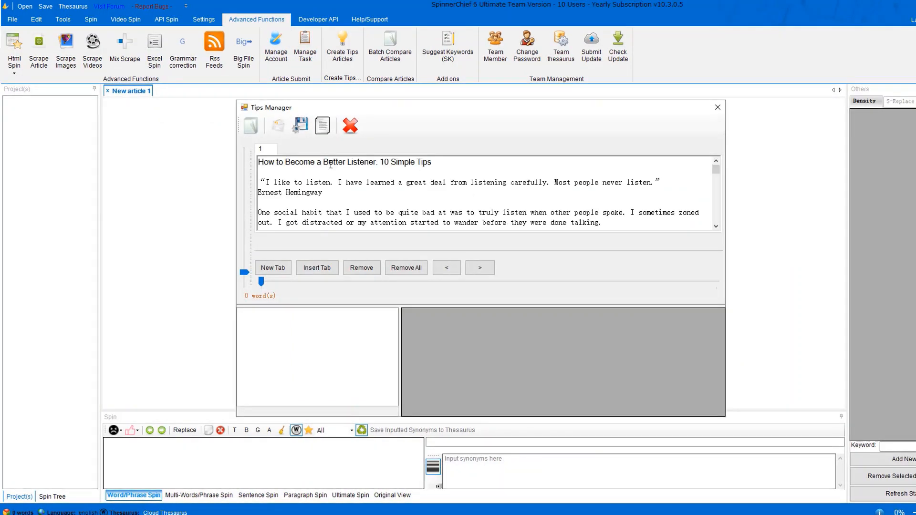
pyautogui.click(306, 132)
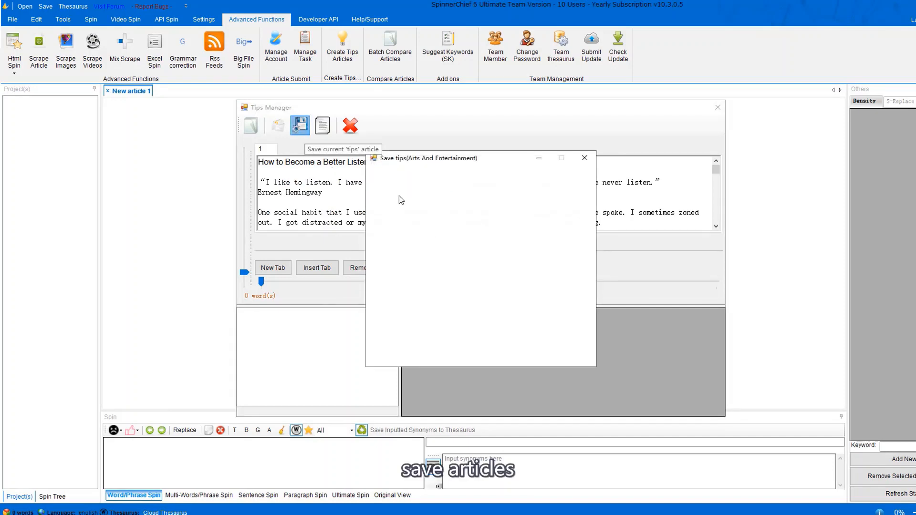
pyautogui.click(507, 344)
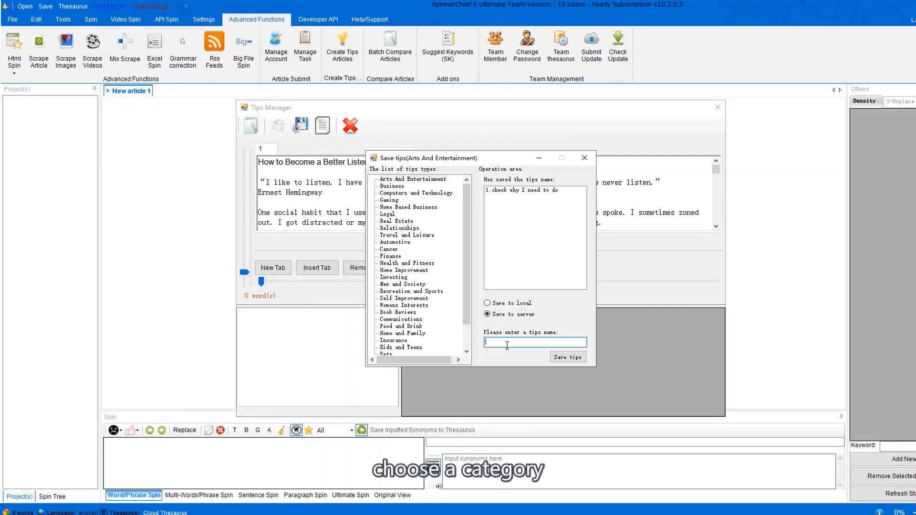
pyautogui.write('tips')
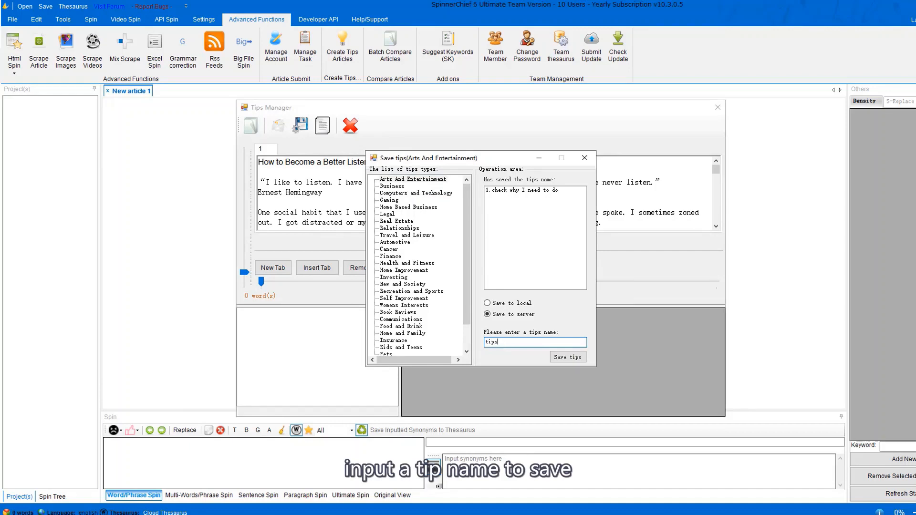
pyautogui.click(567, 357)
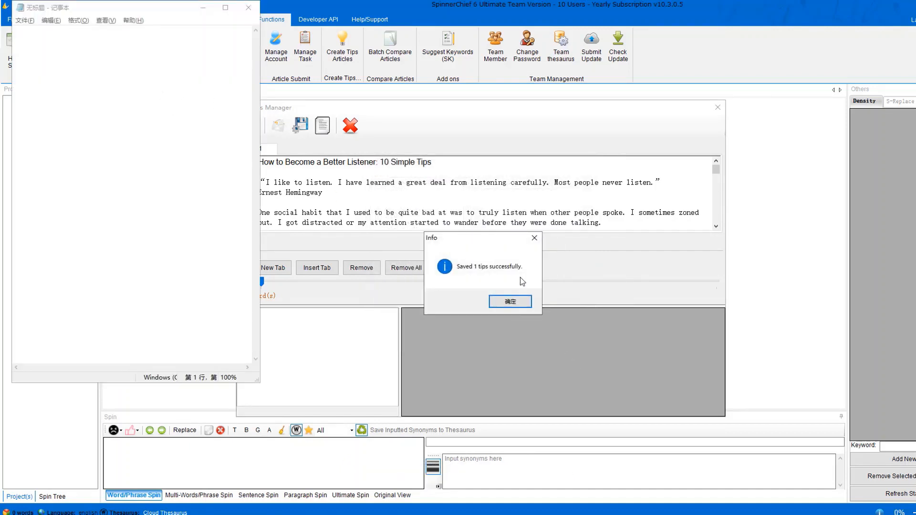
pyautogui.click(510, 302)
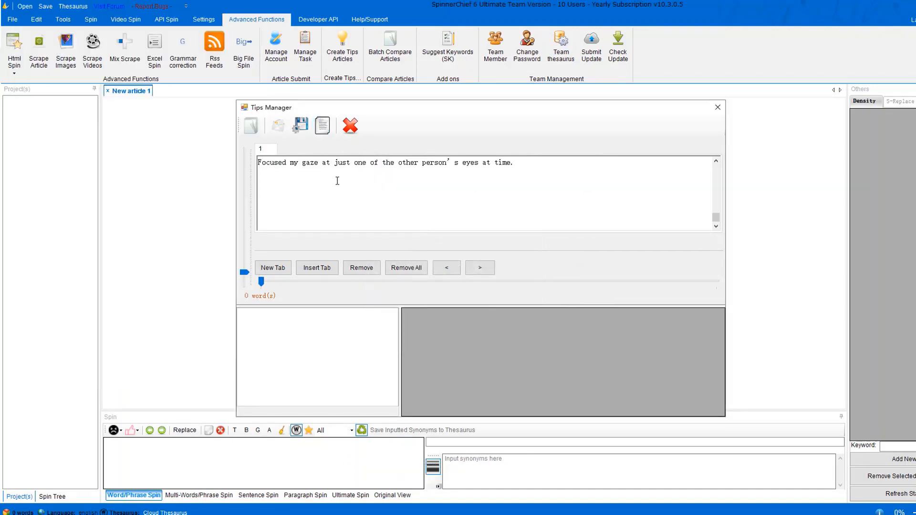
# Generate 5 tips articles, each with 1 beginning and 1 end paragraph added.
pyautogui.click(322, 125)
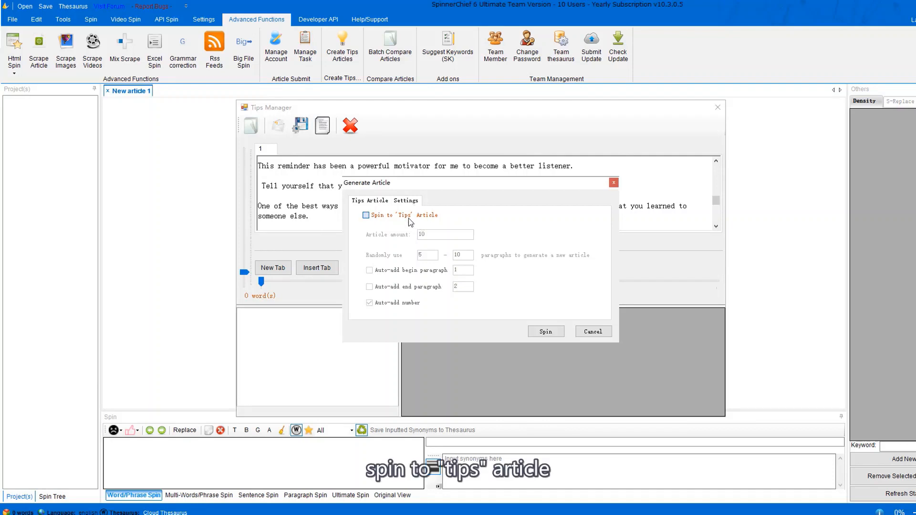
pyautogui.click(409, 218)
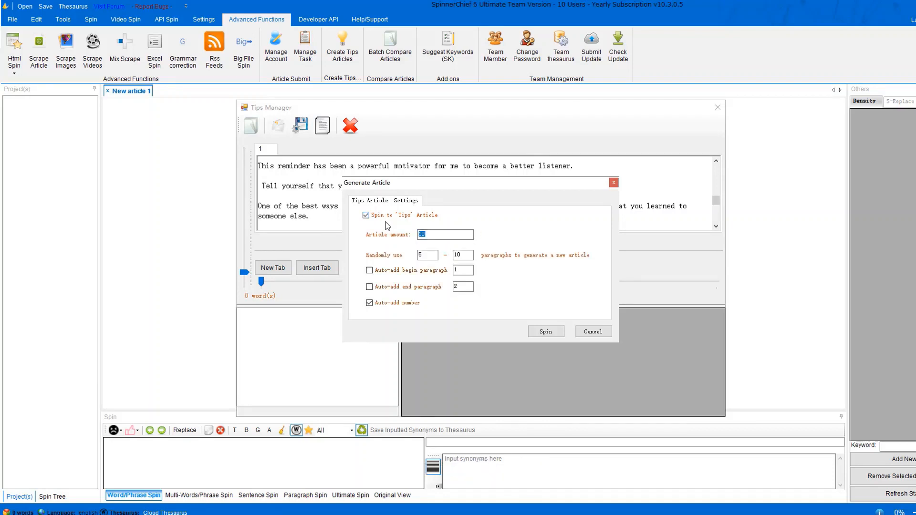
pyautogui.write('5')
pyautogui.click(369, 270)
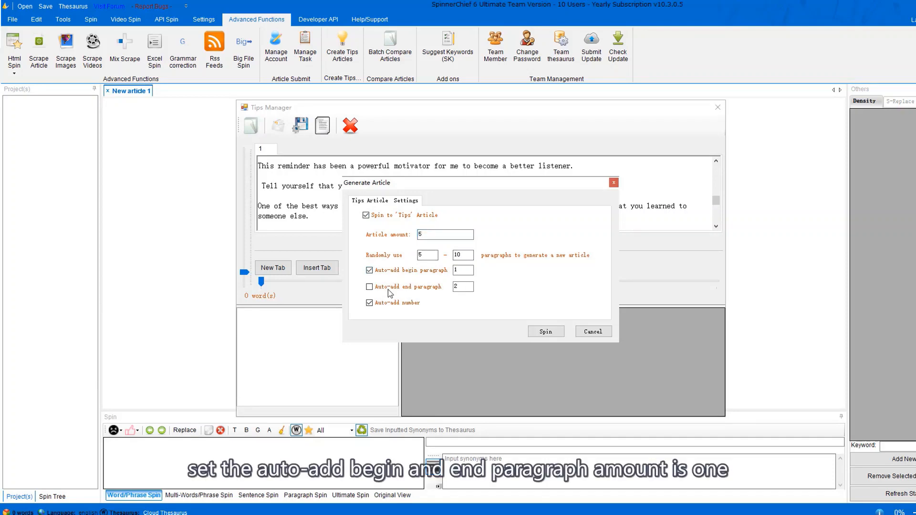
pyautogui.doubleClick(462, 286)
pyautogui.write('1')
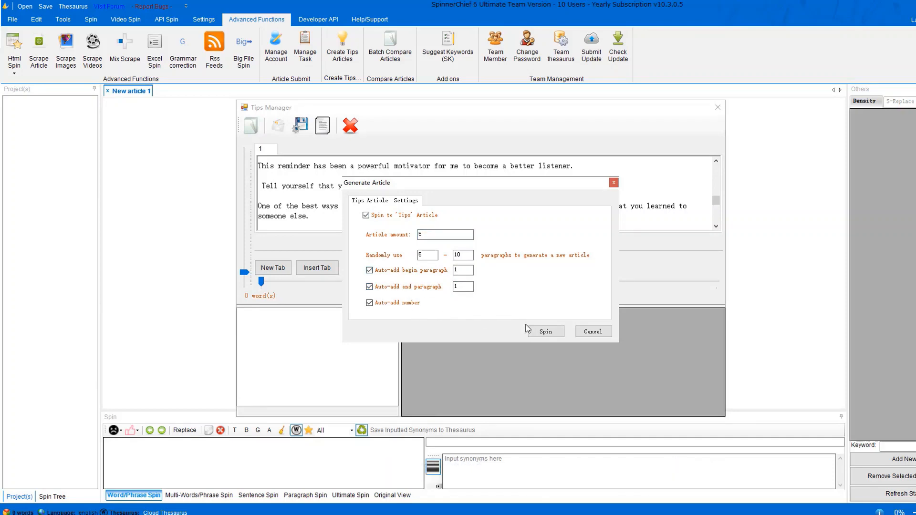
pyautogui.click(540, 330)
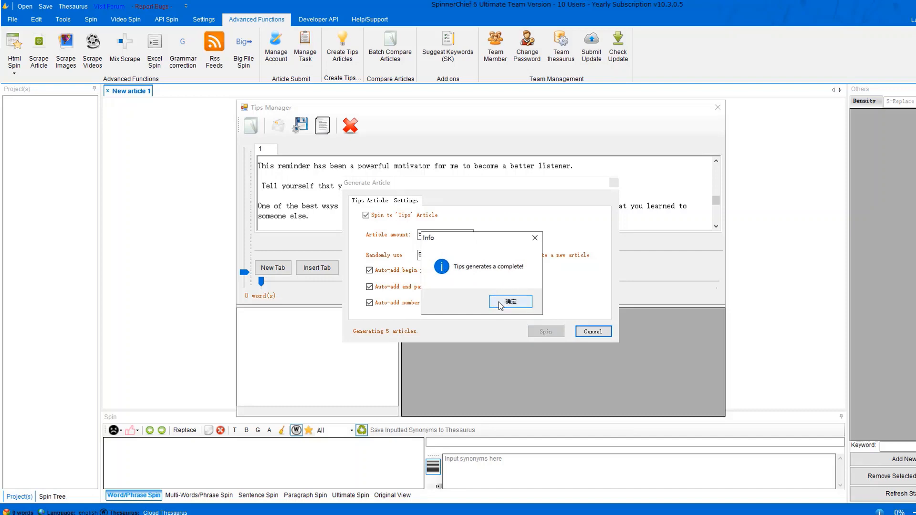
pyautogui.click(500, 303)
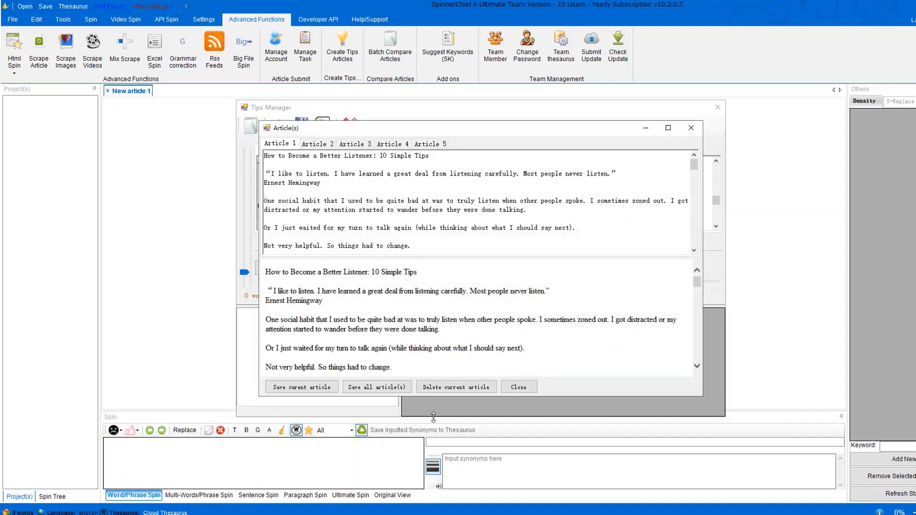
# Save all five articles as txt files, then close the Article(s) window and Tips Manager.
pyautogui.click(407, 391)
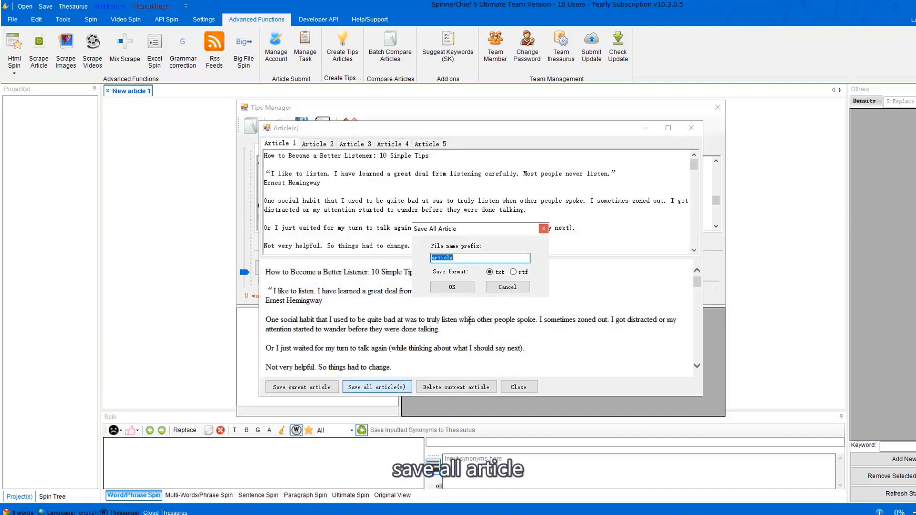
pyautogui.click(467, 288)
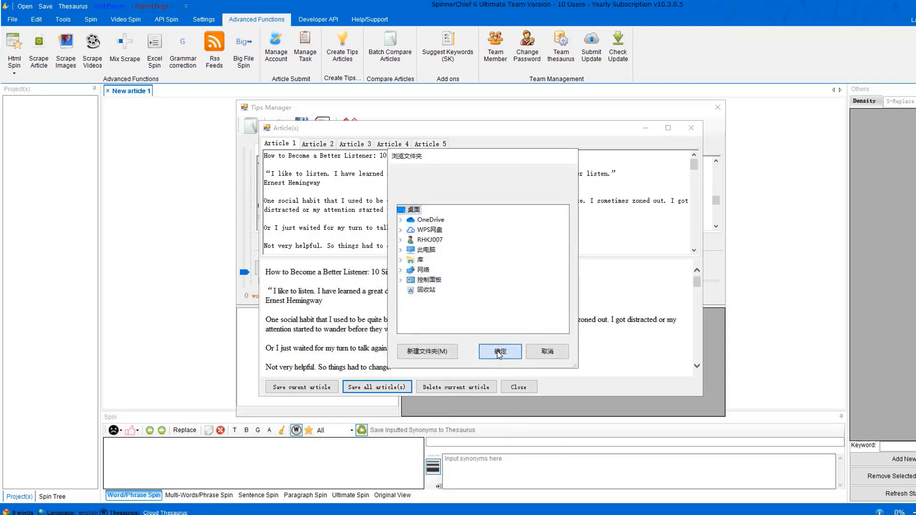
pyautogui.click(500, 351)
pyautogui.click(500, 304)
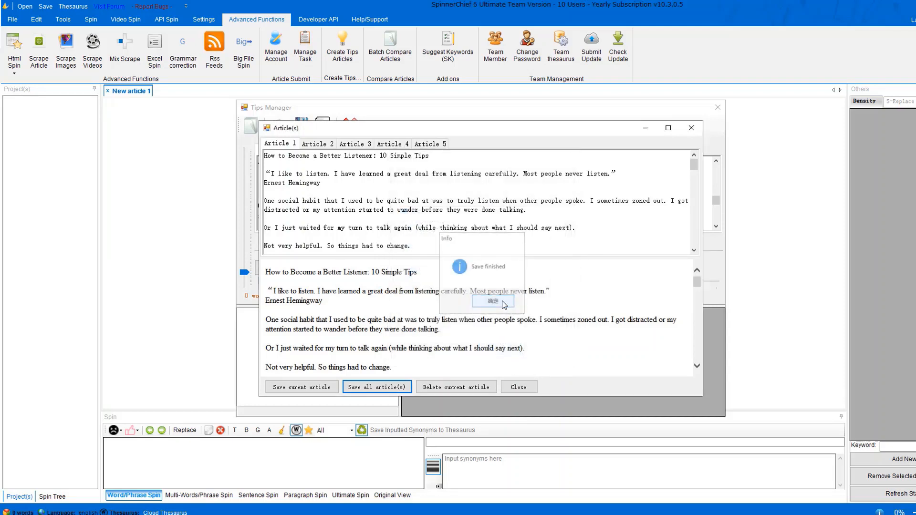
pyautogui.click(689, 128)
pyautogui.click(462, 302)
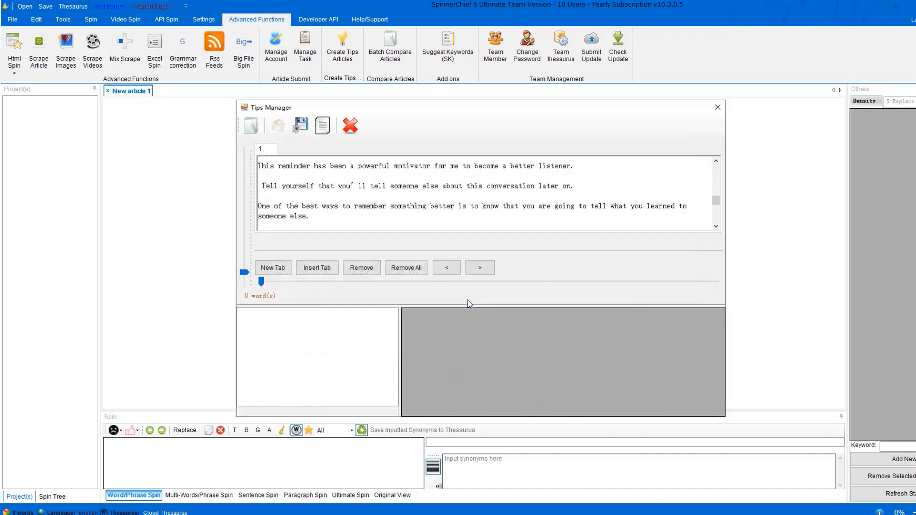
pyautogui.click(720, 107)
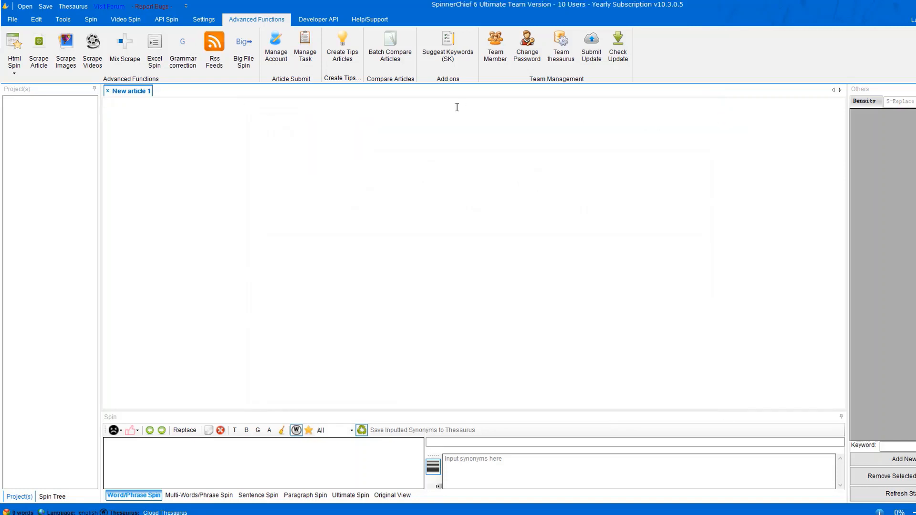
pyautogui.click(390, 47)
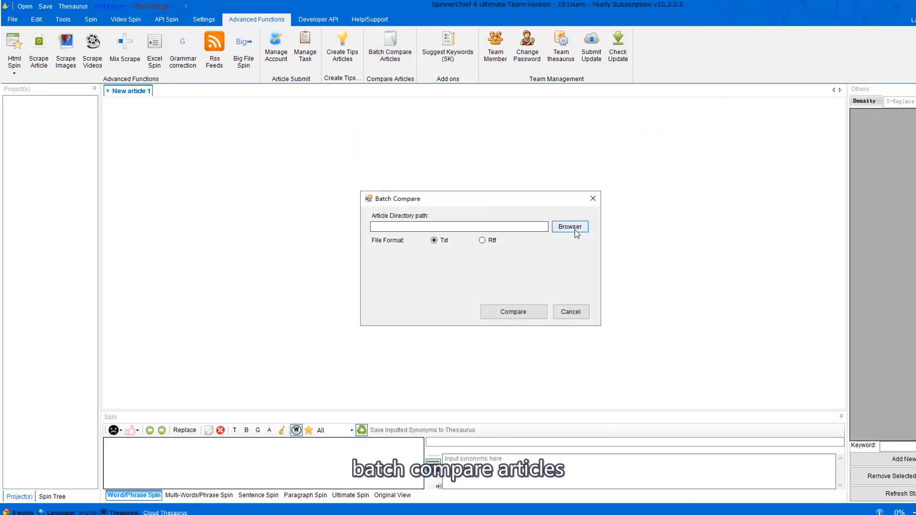
pyautogui.click(570, 227)
pyautogui.click(504, 350)
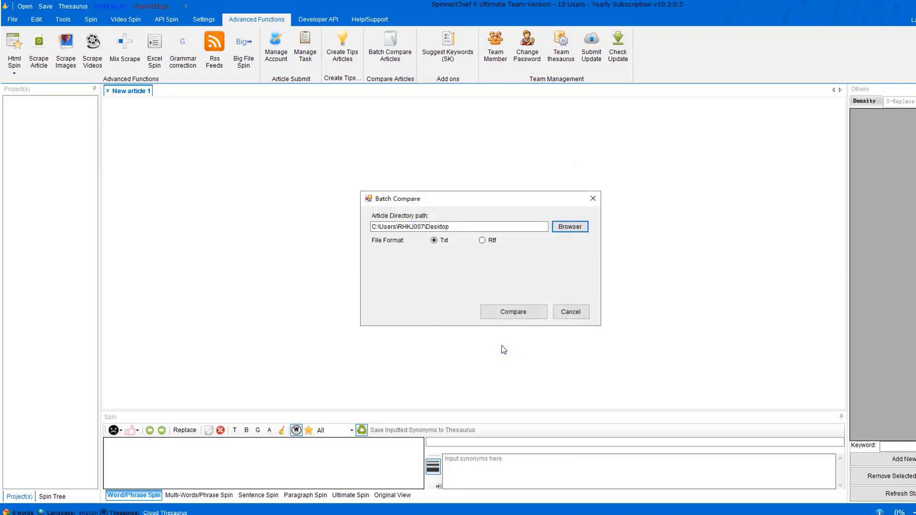
pyautogui.click(525, 316)
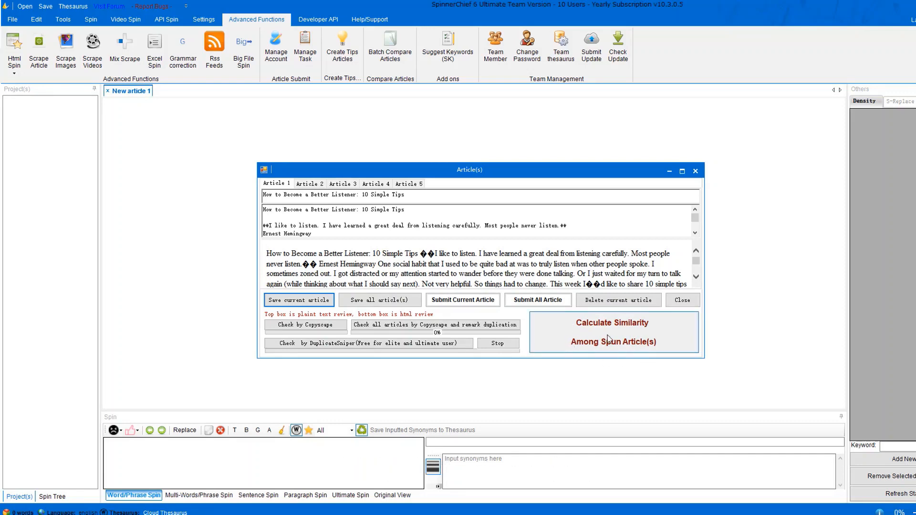
pyautogui.click(695, 171)
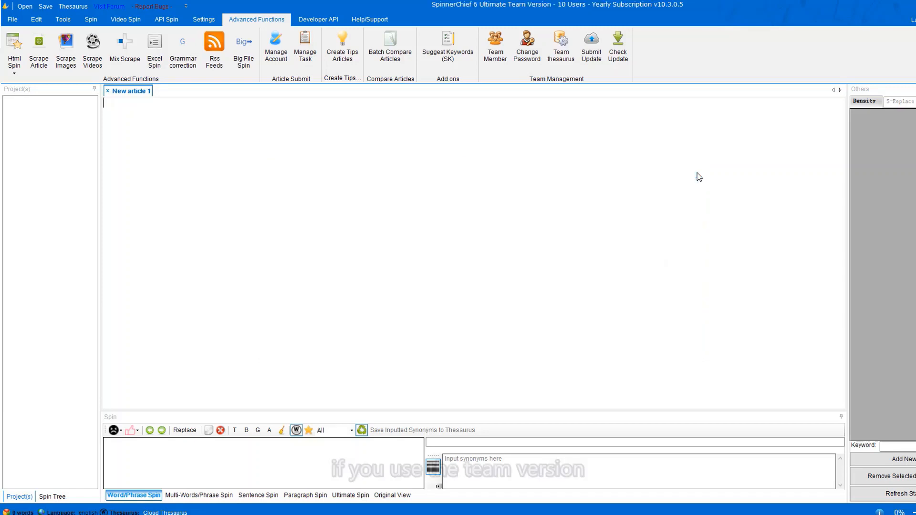
# View the team member list and team thesaurus, then choose Register SC Web Account under Developer API.
pyautogui.click(499, 62)
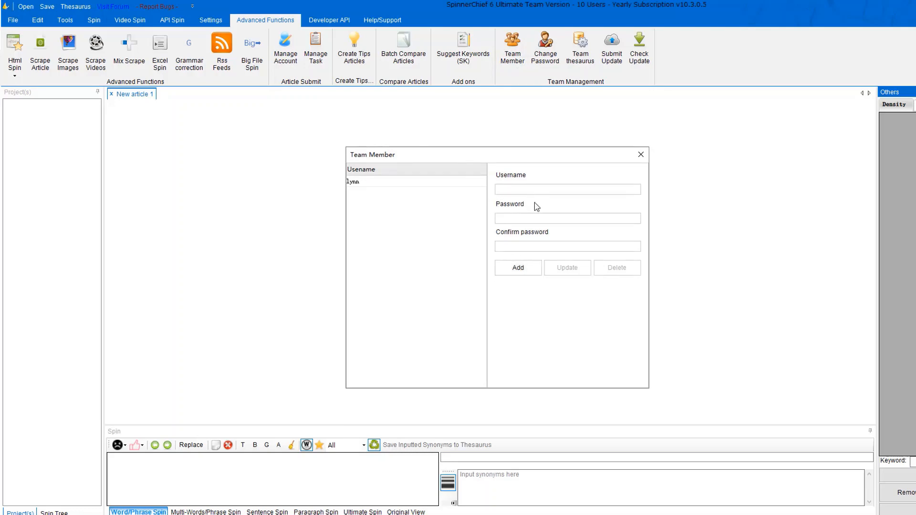
pyautogui.click(642, 153)
pyautogui.click(588, 68)
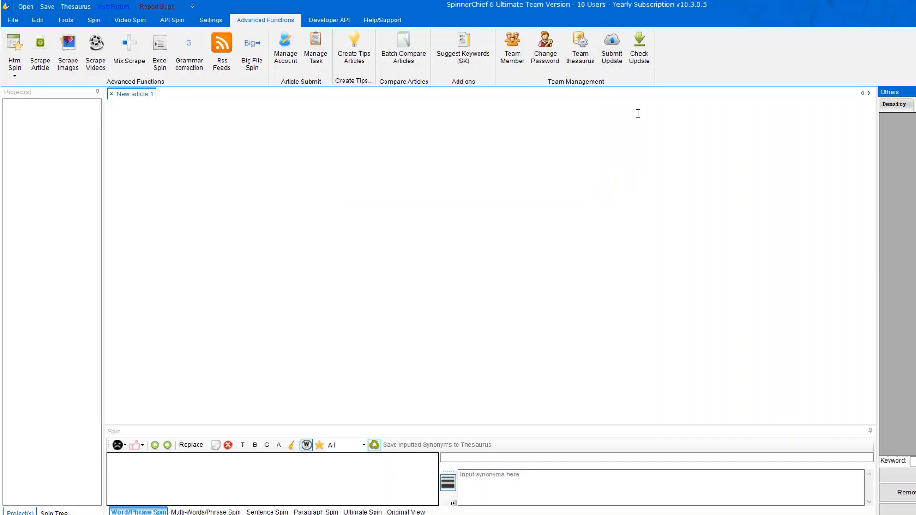
pyautogui.click(329, 20)
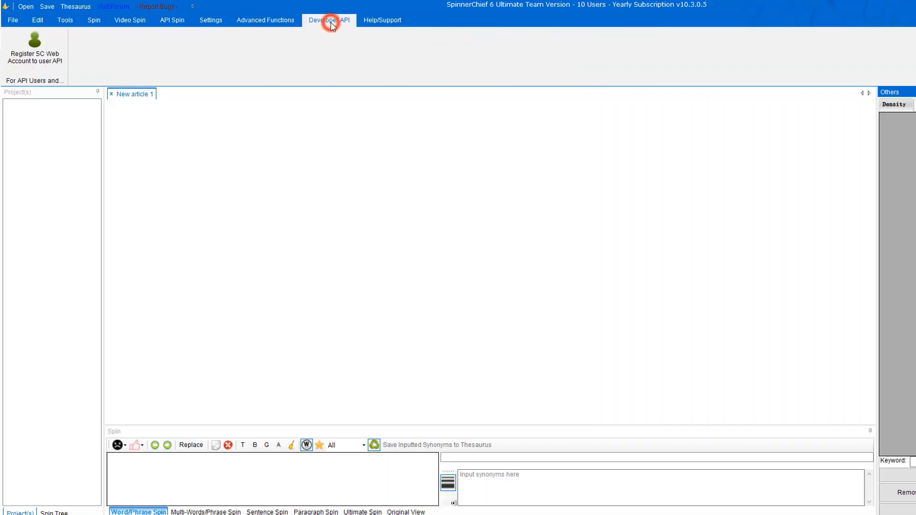
pyautogui.click(27, 49)
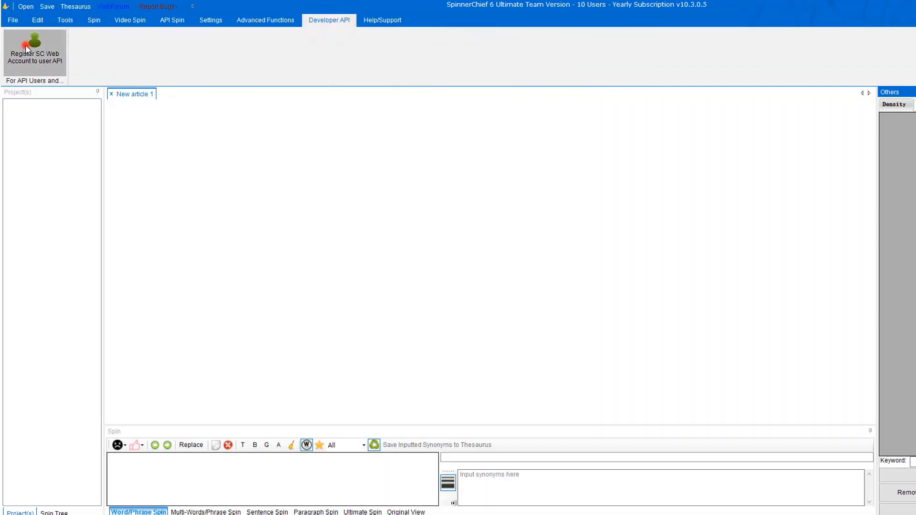